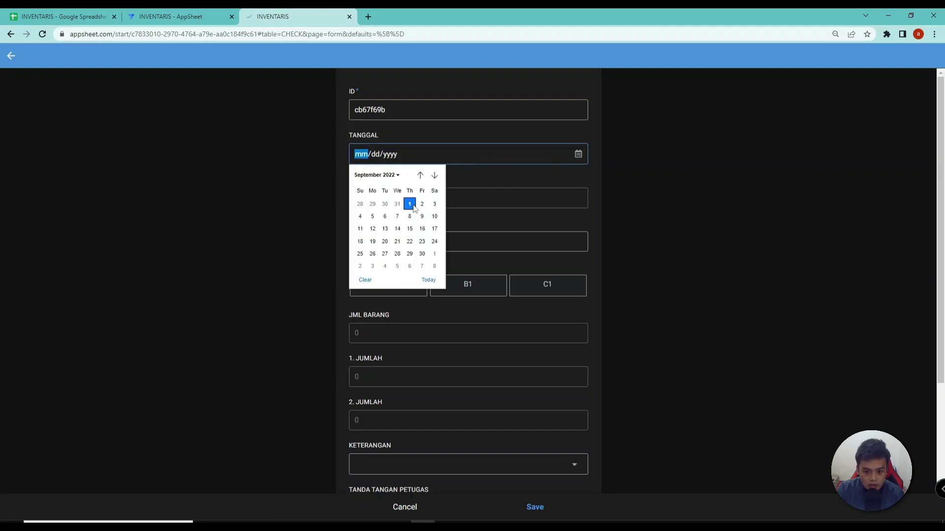
Set the check form's TANGGAL to 09/01/2022 and enter the officer's name in NAMA PETUGAS
click(410, 204)
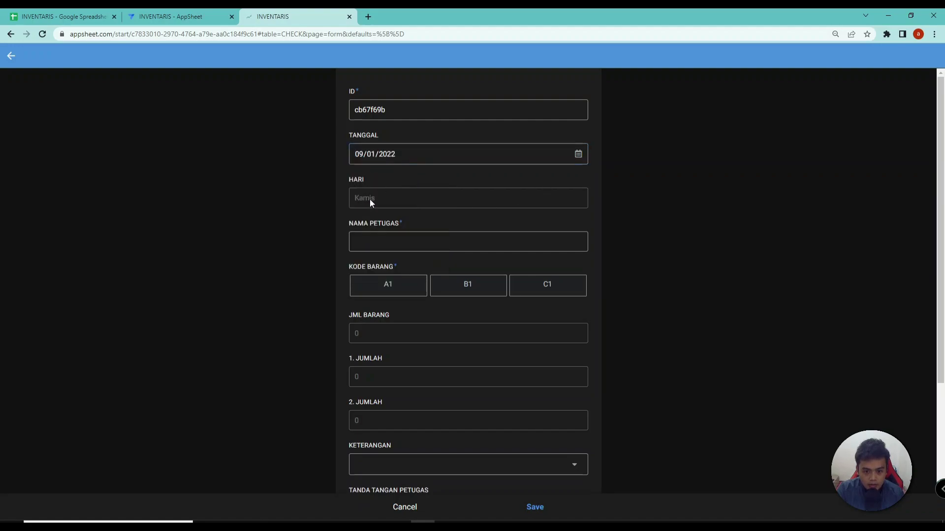
click(375, 239)
text(B)
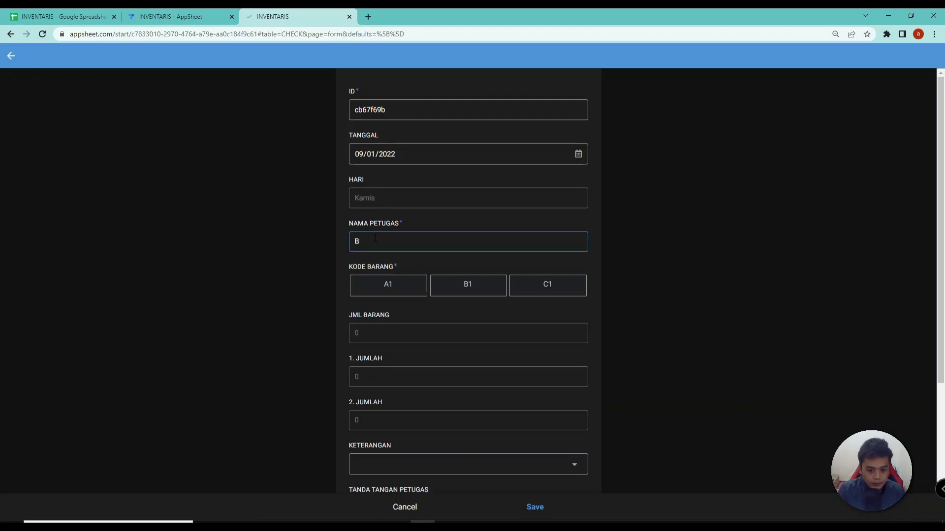
text(RYAN)
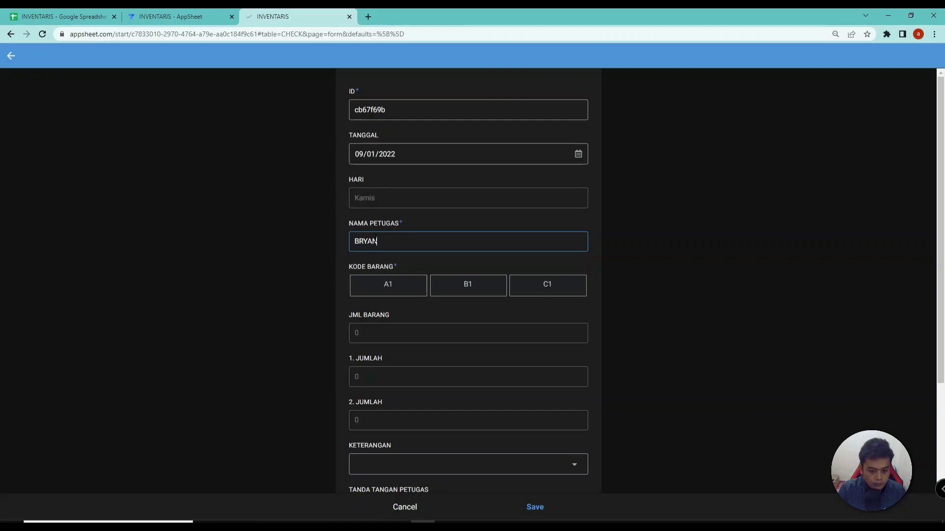
Choose A1 as the KODE BARANG for the check record
click(397, 280)
scroll(399, 281, down, 1)
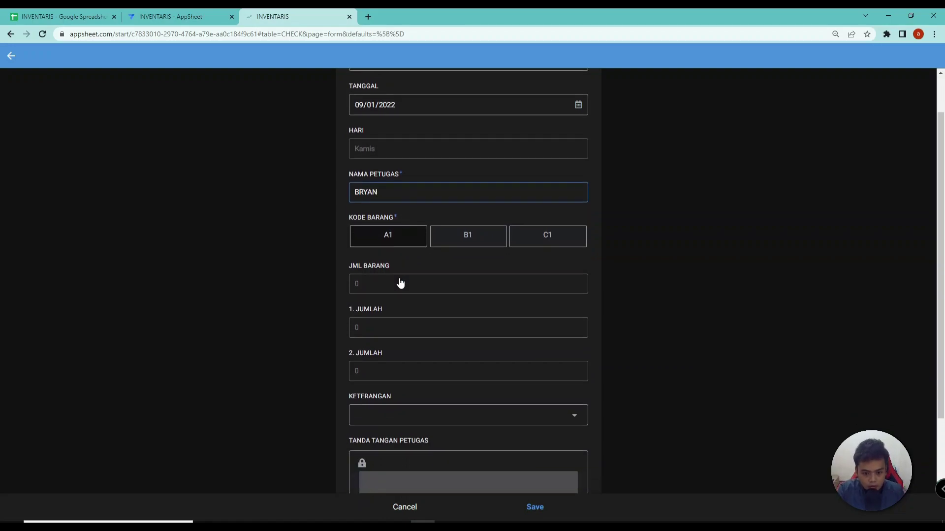
click(414, 238)
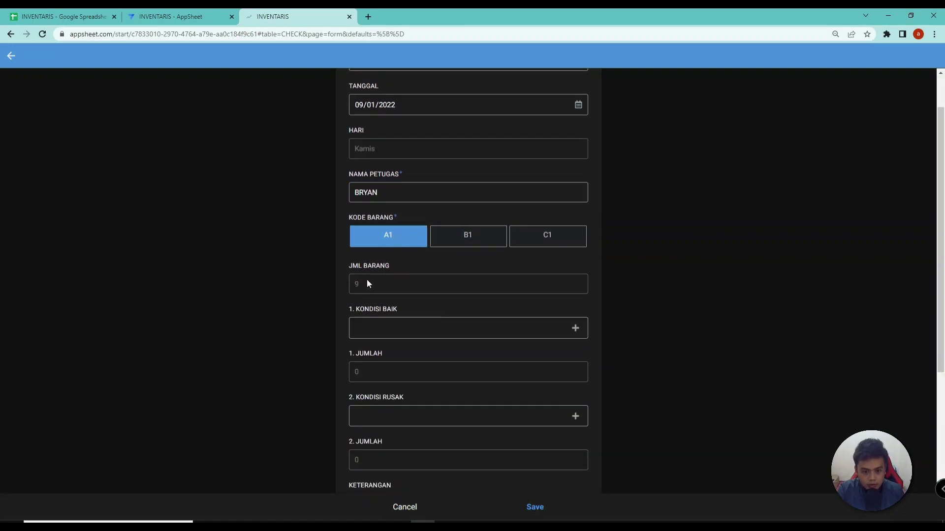
Mark MEJA BACA, KURSI BACA, MEJA KERJA, KURSI KERJA and RAK BUKU REFERENSI as KONDISI BAIK
click(397, 324)
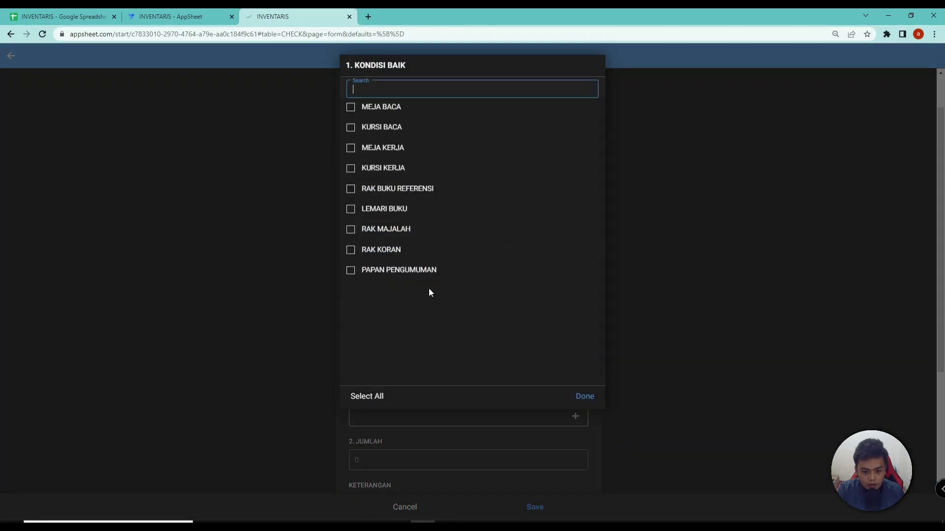
click(377, 110)
click(377, 129)
click(376, 149)
click(375, 169)
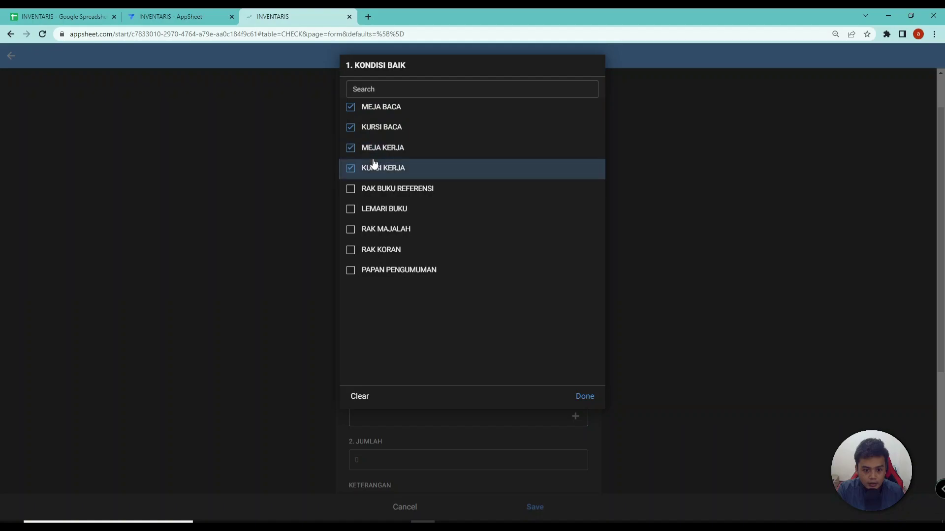
click(374, 191)
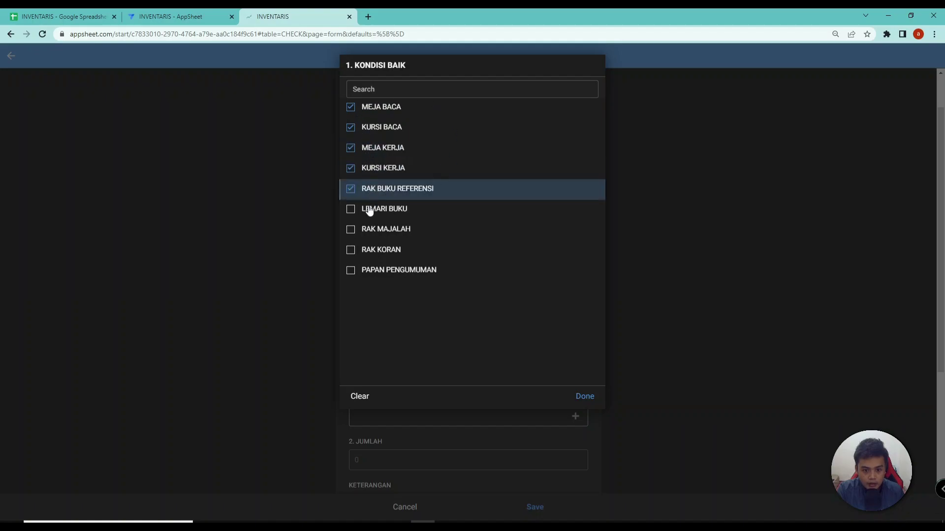
click(574, 394)
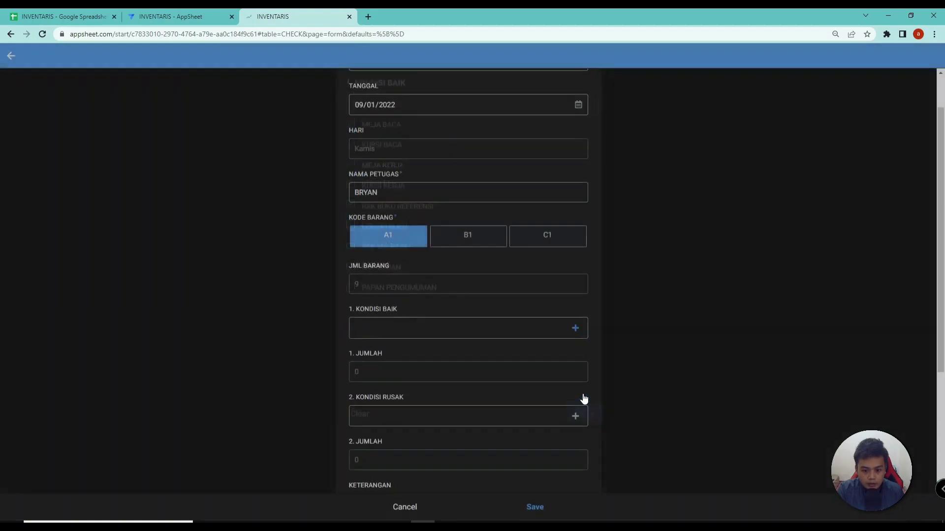
Mark LEMARI BUKU, RAK MAJALAH, RAK KORAN and PAPAN PENGUMUMAN as KONDISI RUSAK
scroll(377, 323, down, 1)
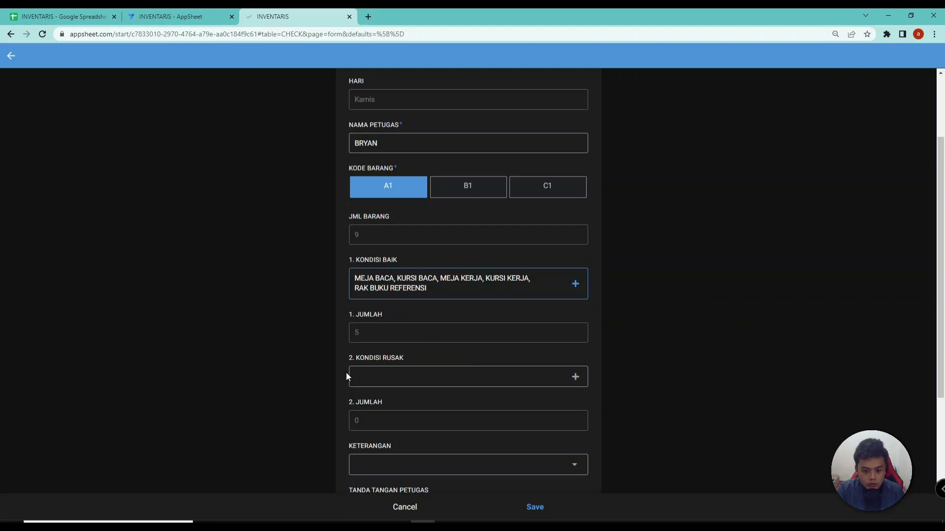
click(391, 383)
click(371, 95)
click(372, 106)
click(374, 129)
click(380, 150)
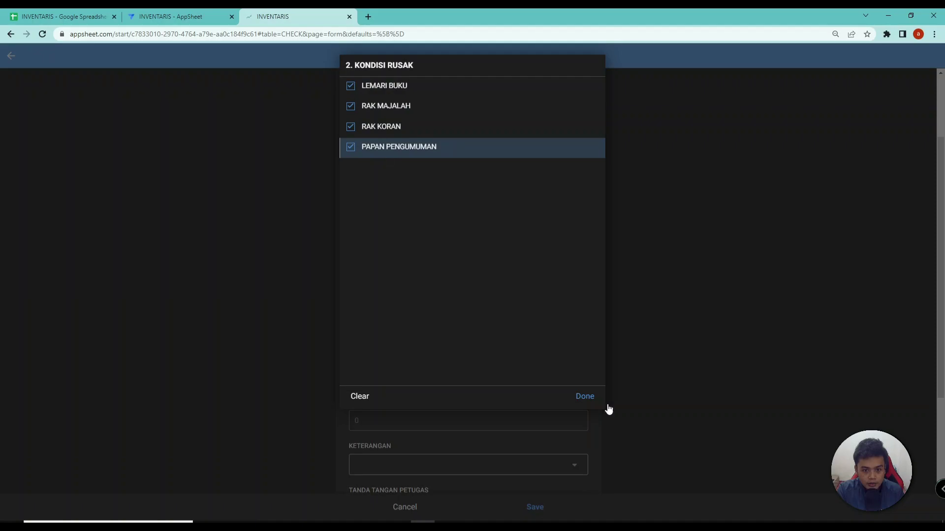
click(592, 400)
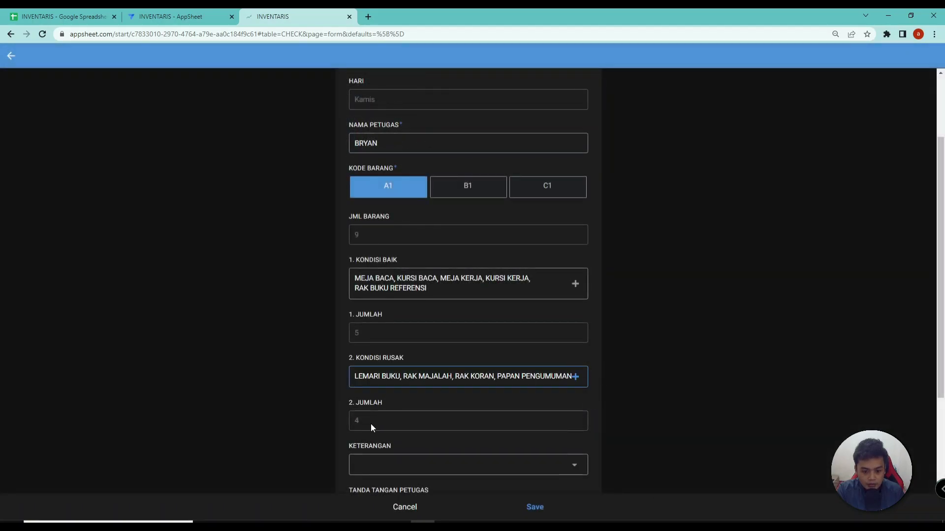
Set KETERANGAN to the option PERLU PERBAIKAN
scroll(357, 419, down, 1)
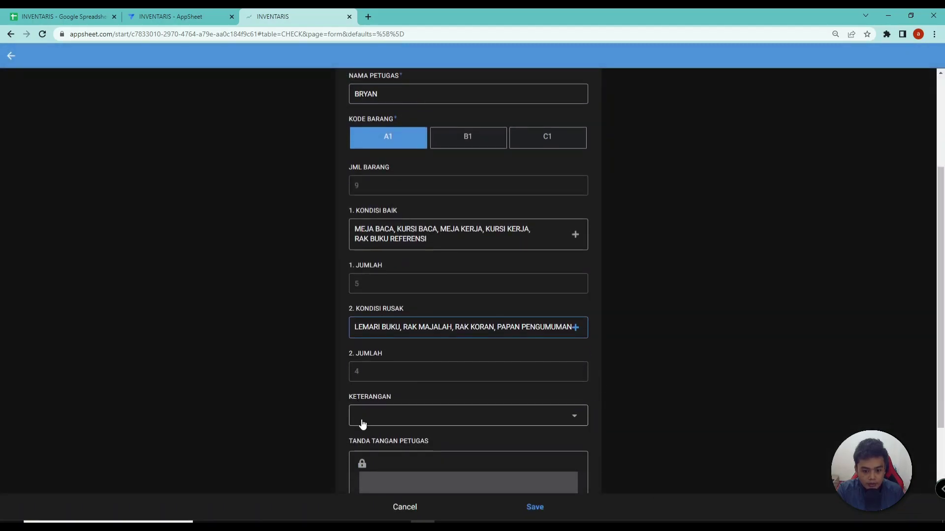
click(360, 420)
click(376, 111)
Set KETERANGAN to the custom value "TIDAK PERLU PEMBELIAN"
scroll(423, 374, down, 2)
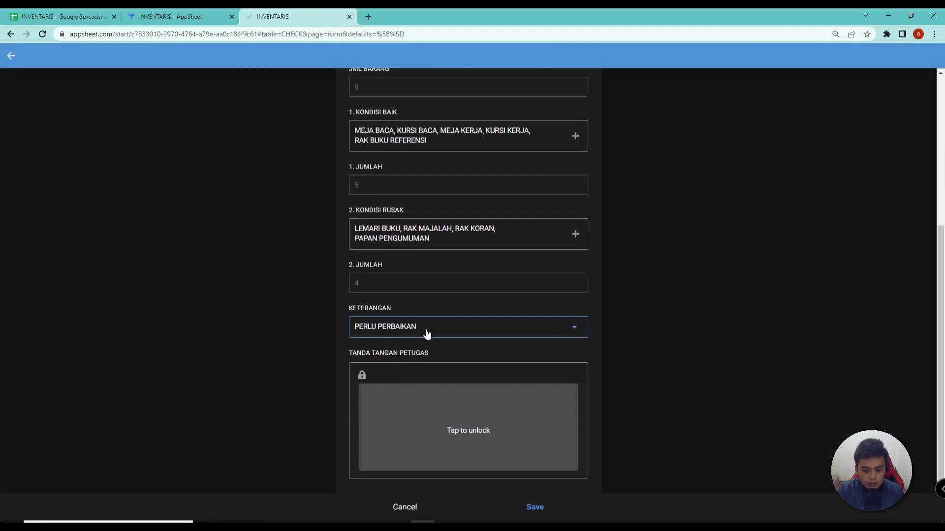
click(427, 334)
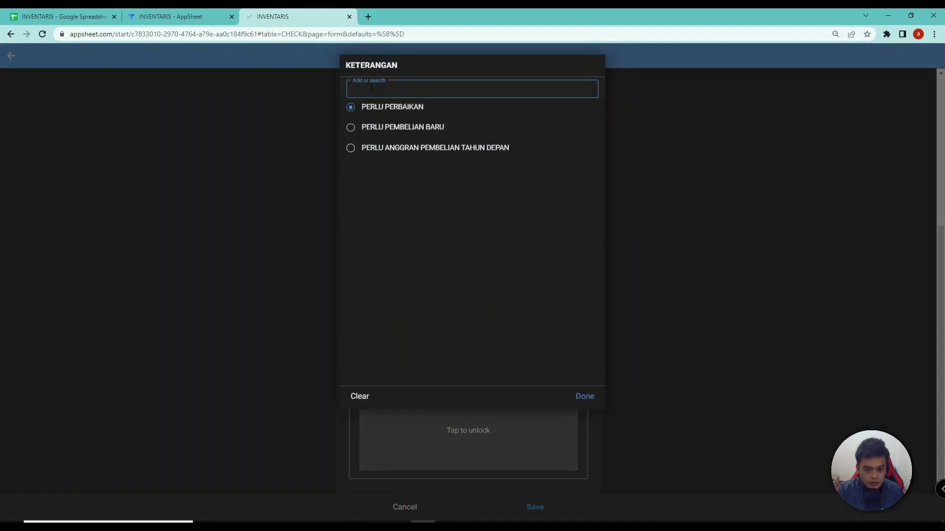
text(PERL)
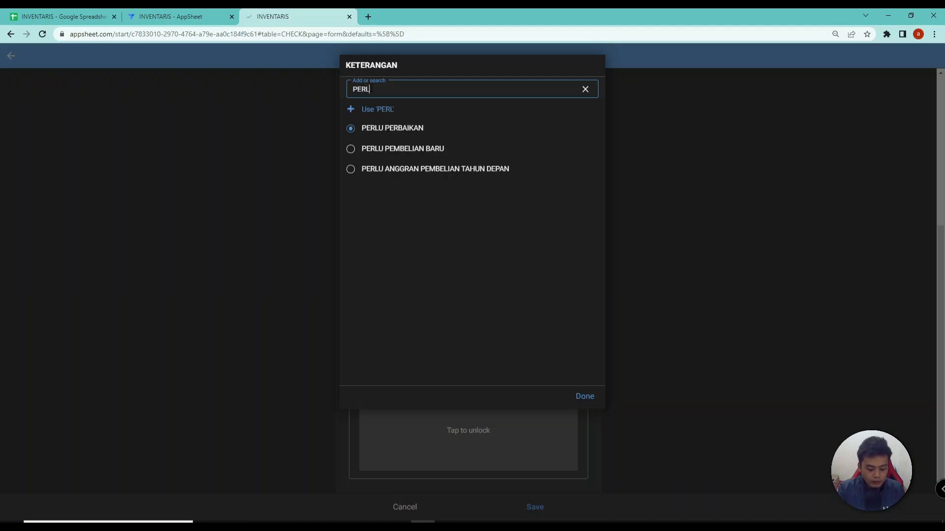
text(U)
key(BackSpace)
key(BackSpace)
key(BackSpace)
key(BackSpace)
key(BackSpace)
text(TIDAK)
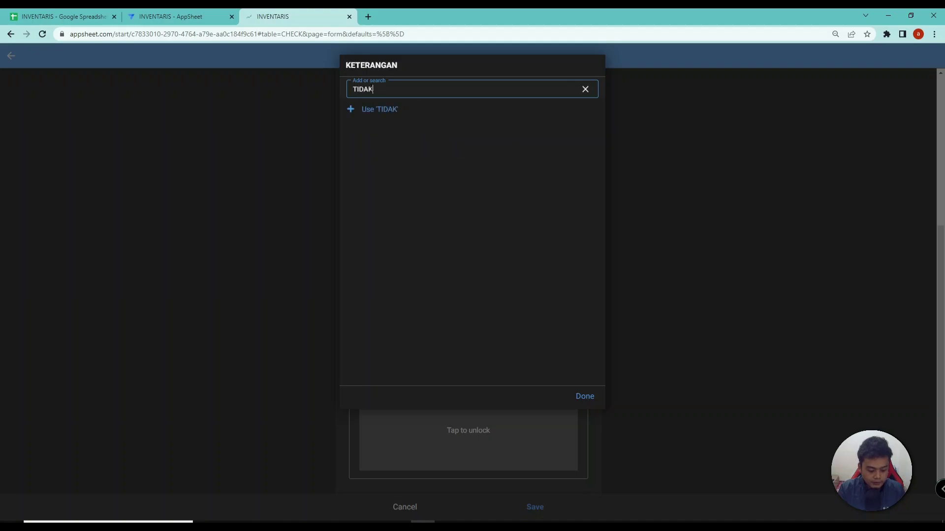
text( PERLU)
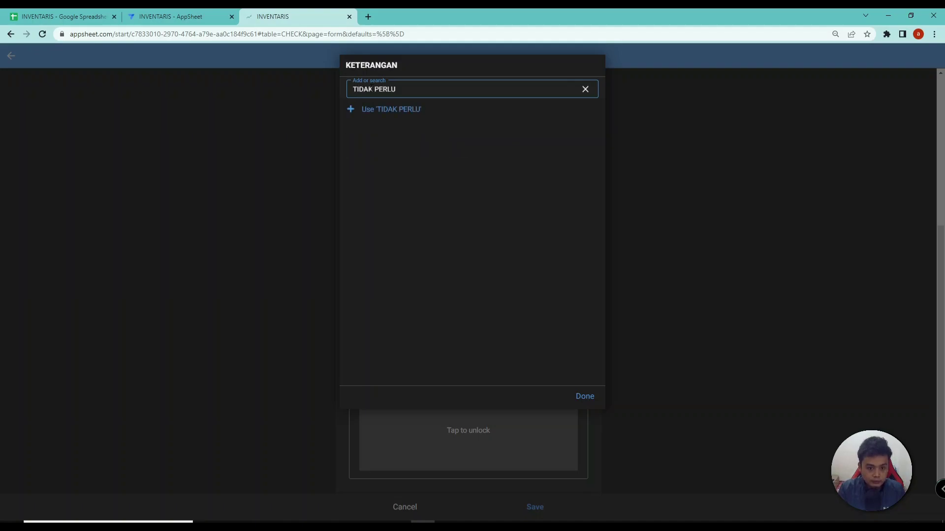
text( PEMBELIAN)
click(373, 112)
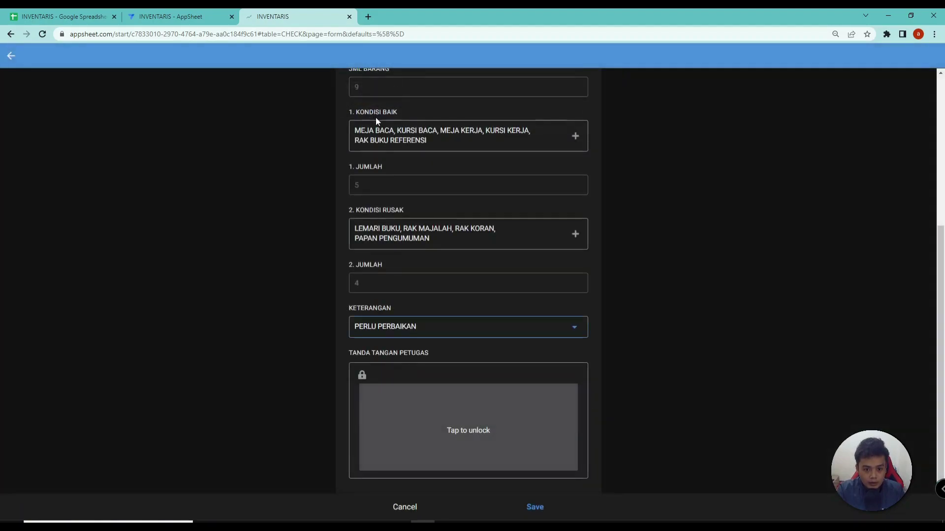
Unlock the TANDA TANGAN PETUGAS field, draw a short signature stroke and save the form
click(441, 425)
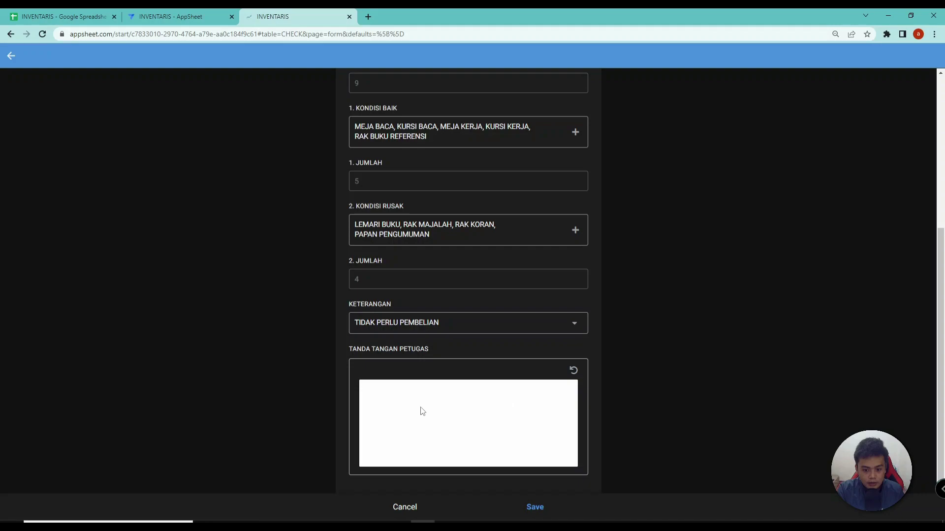
drag(417, 409, 507, 424)
scroll(534, 404, up, 5)
scroll(534, 401, down, 5)
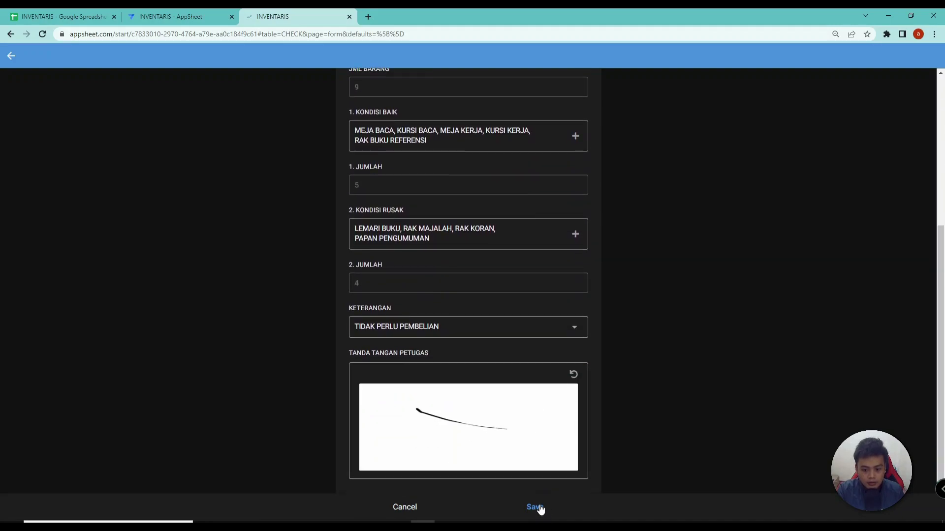
click(535, 507)
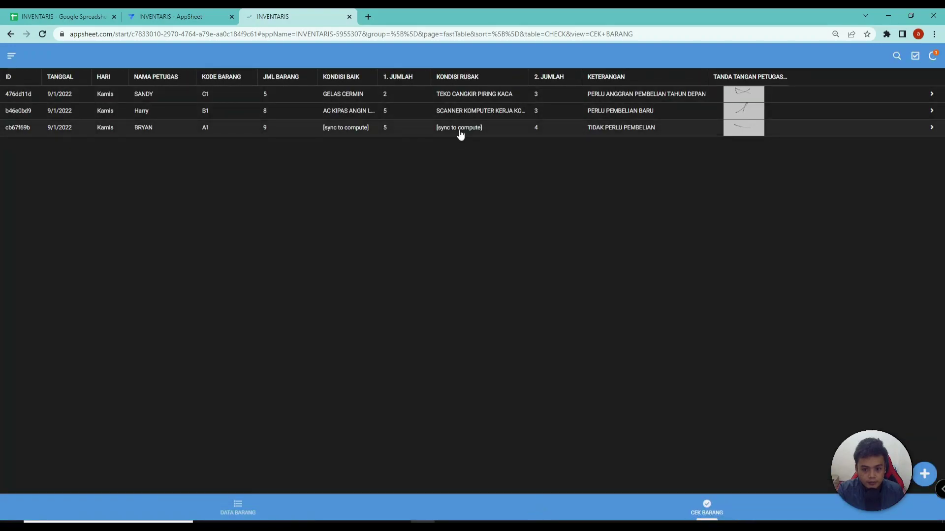
Open the newly saved A1 check record and examine its KONDISI BAIK and KONDISI RUSAK item lists
click(460, 130)
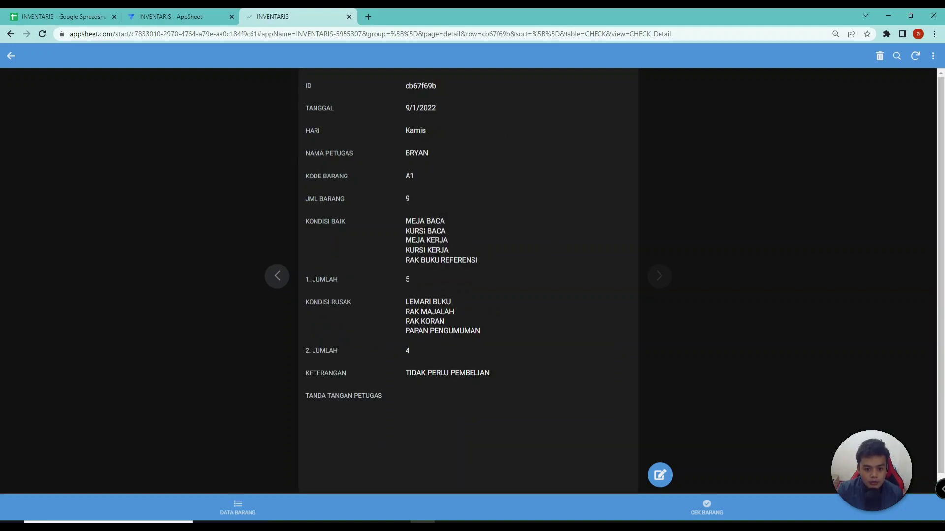
drag(406, 221, 485, 265)
click(485, 265)
drag(411, 299, 513, 353)
click(492, 333)
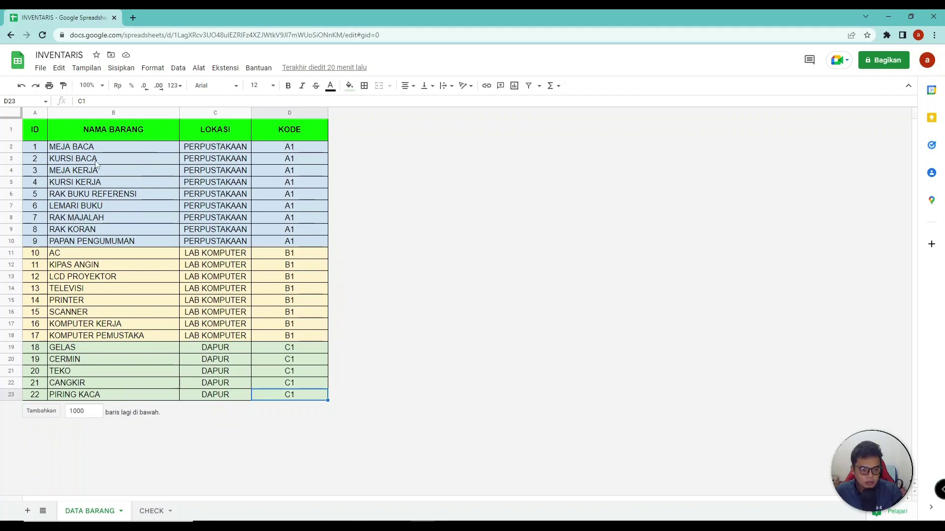
In the INVENTARIS spreadsheet in Google Sheets, examine the ID, NAMA BARANG, LOKASI and KODE columns of DATA BARANG
click(42, 138)
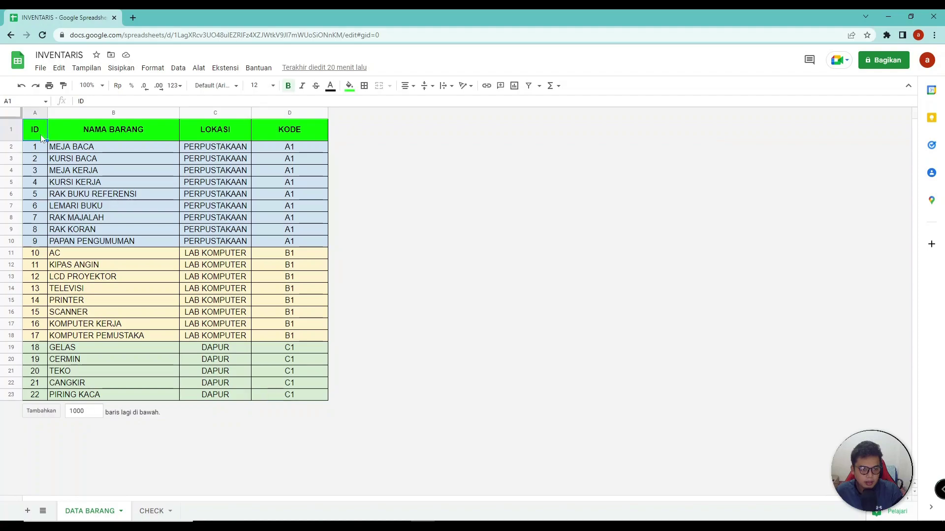
drag(42, 148, 38, 401)
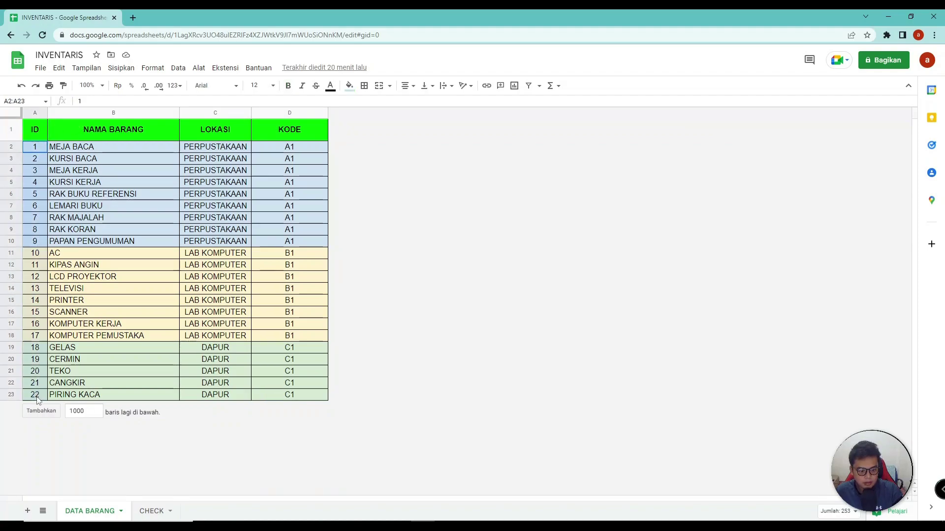
click(97, 135)
click(220, 136)
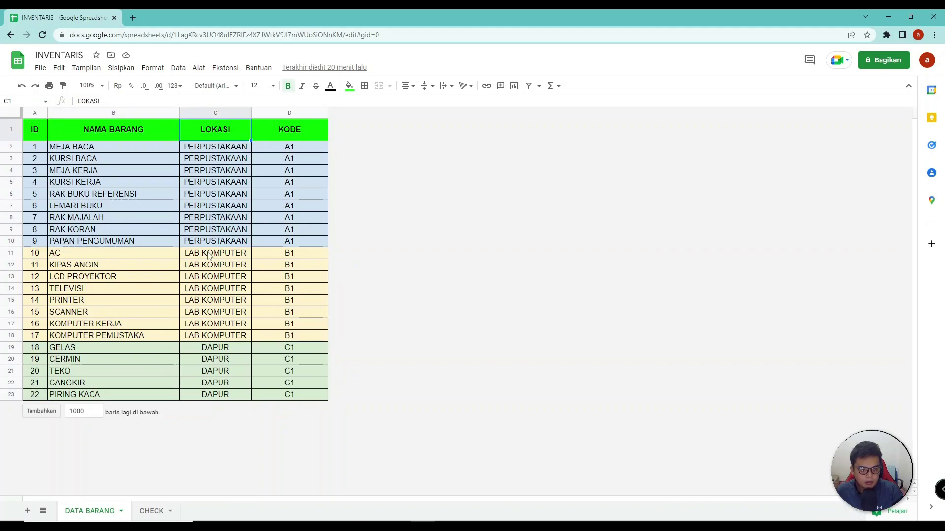
click(303, 134)
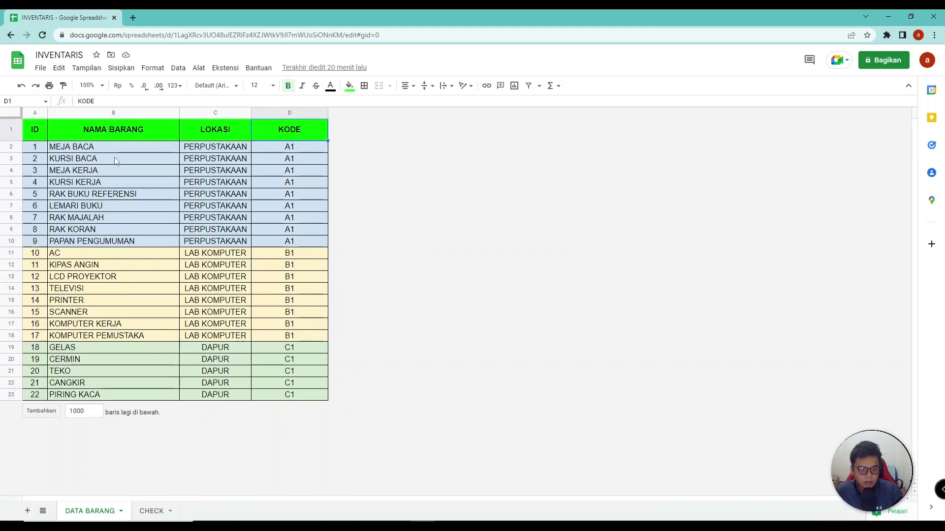
Examine how the PERPUSTAKAAN, LAB KOMPUTER and DAPUR items are grouped under codes A1, B1 and C1
click(38, 151)
drag(48, 160, 315, 248)
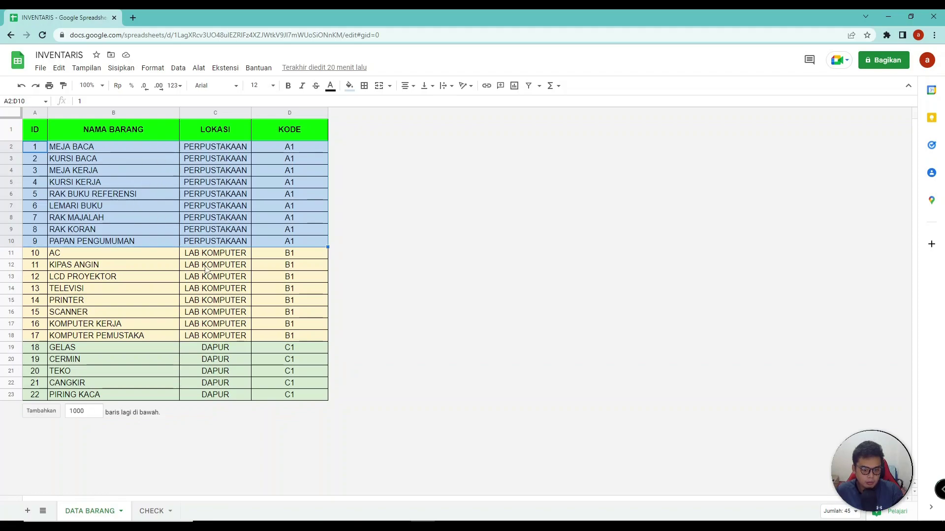
drag(89, 256, 271, 340)
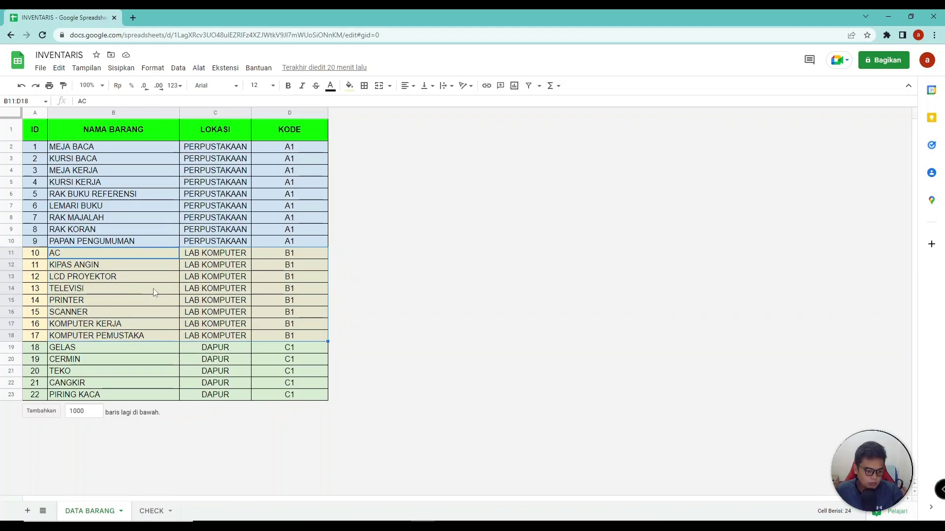
drag(43, 351, 284, 397)
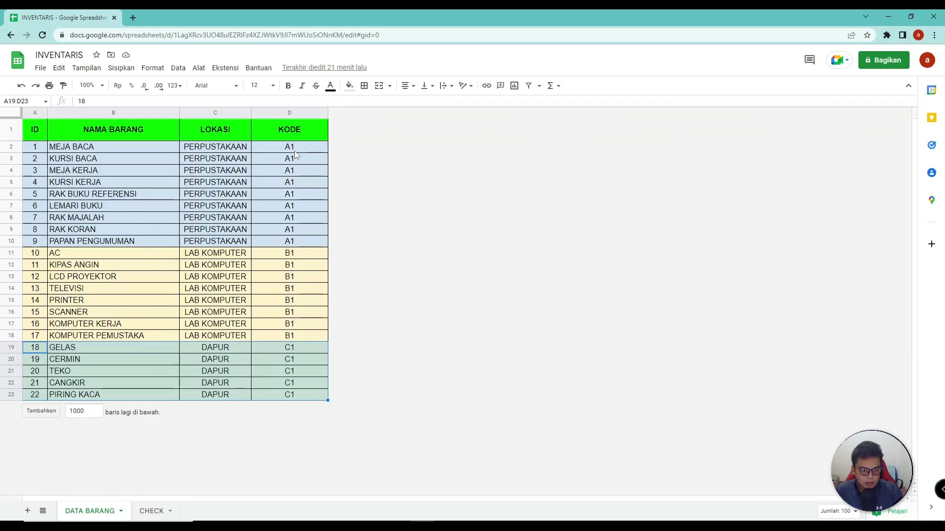
drag(294, 148, 301, 243)
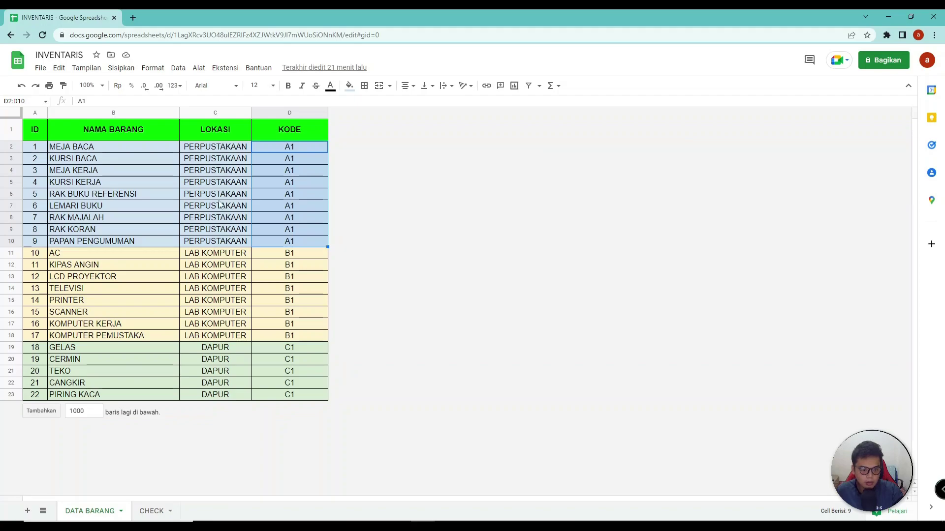
drag(289, 256, 307, 393)
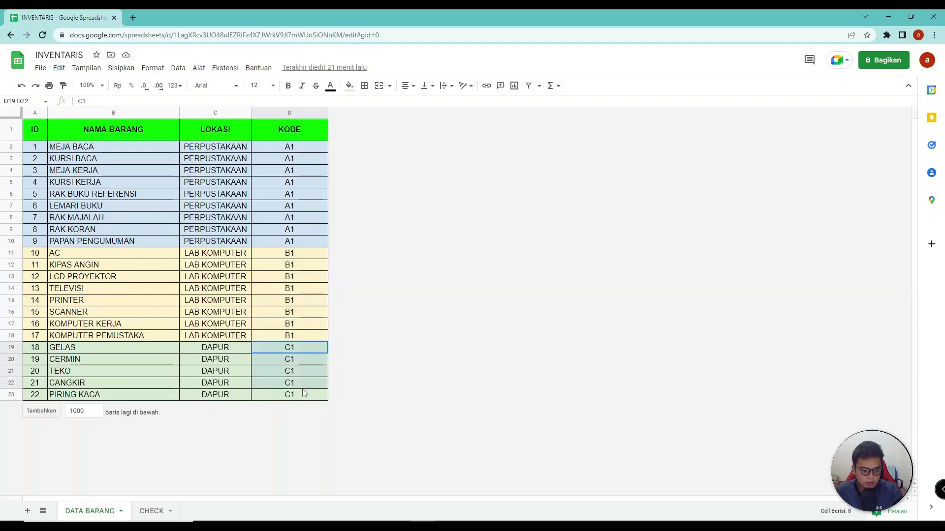
click(229, 327)
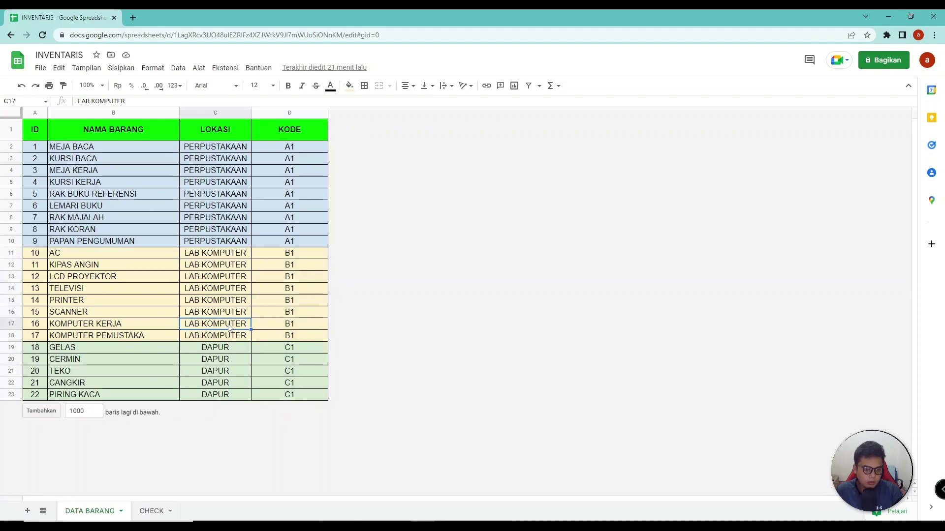
Examine the column headers of the CHECK sheet, from NAMA PETUGAS through KODE BARANG, JML BARANG, KONDISI BAIK and KONDISI RUSAK
click(157, 512)
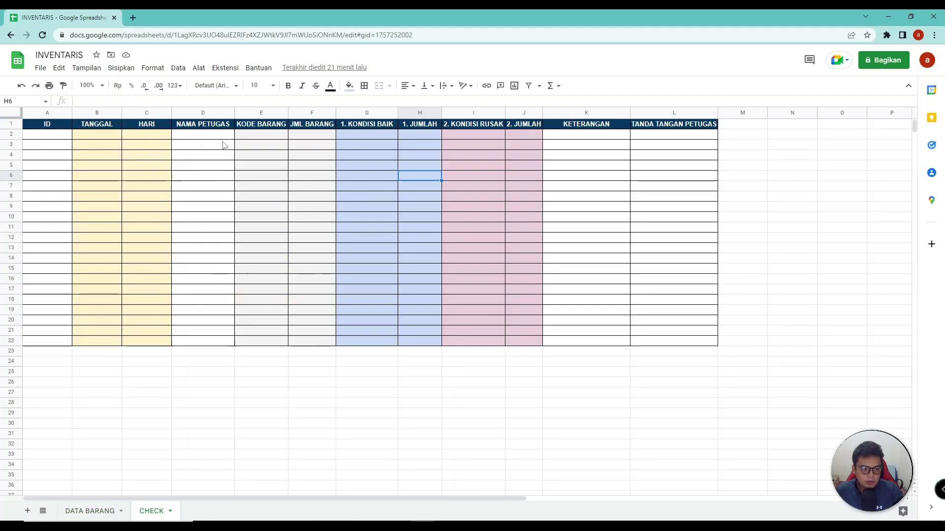
click(215, 128)
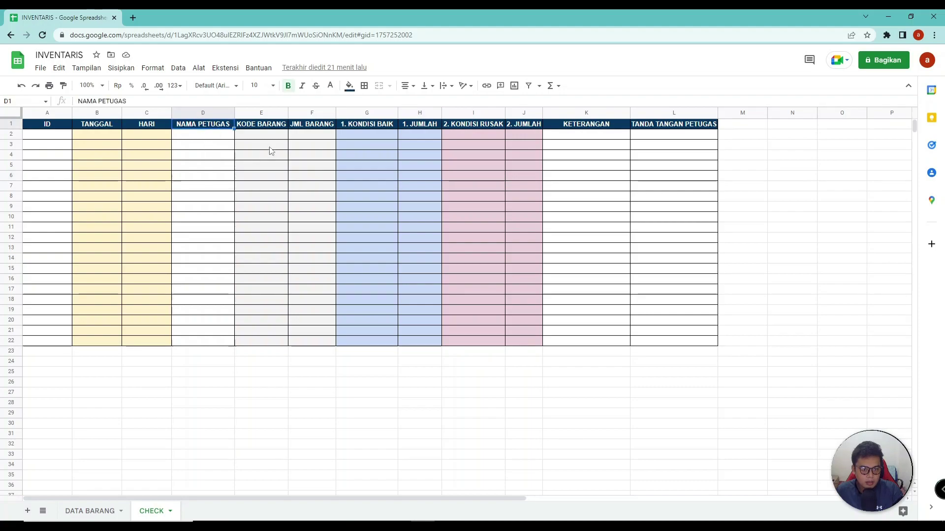
click(254, 127)
click(305, 131)
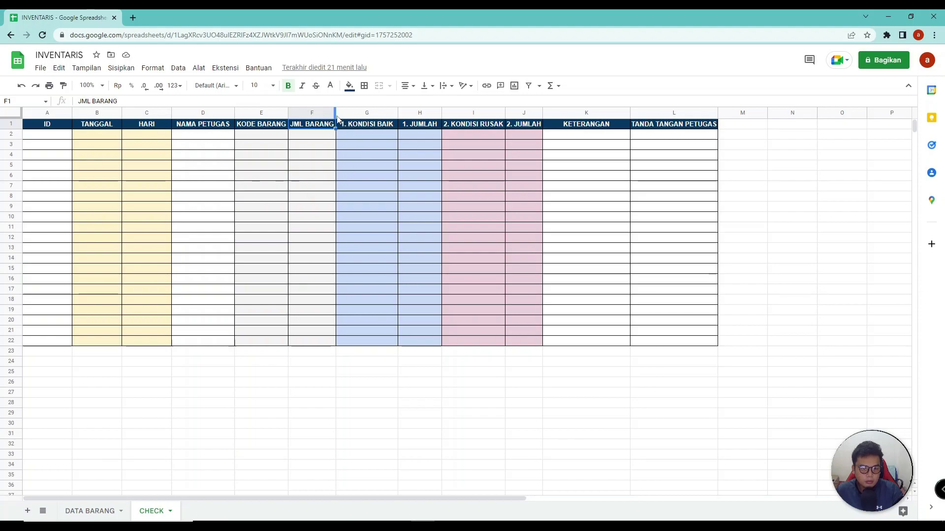
click(370, 127)
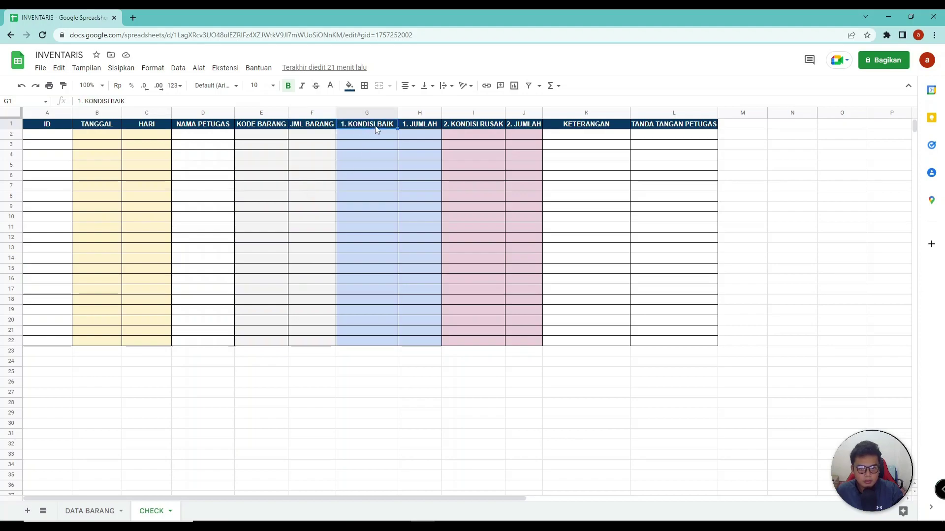
click(475, 126)
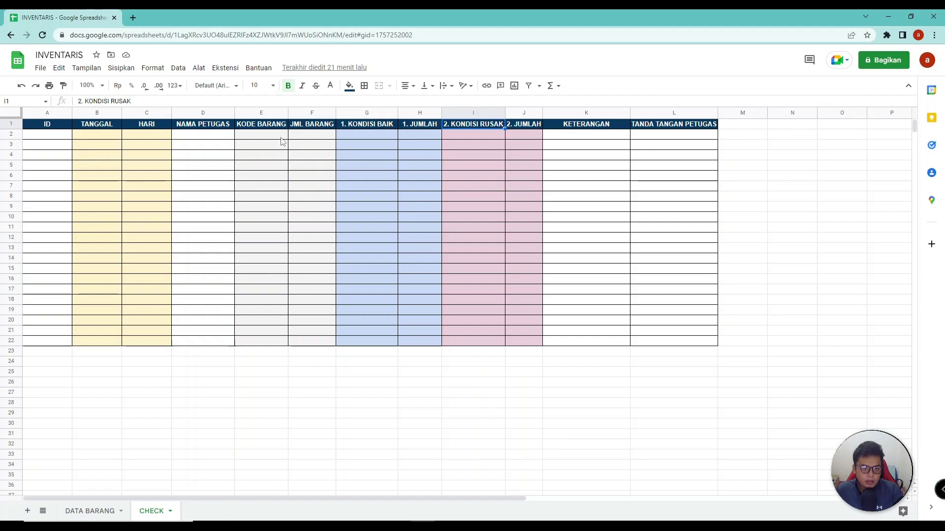
click(374, 135)
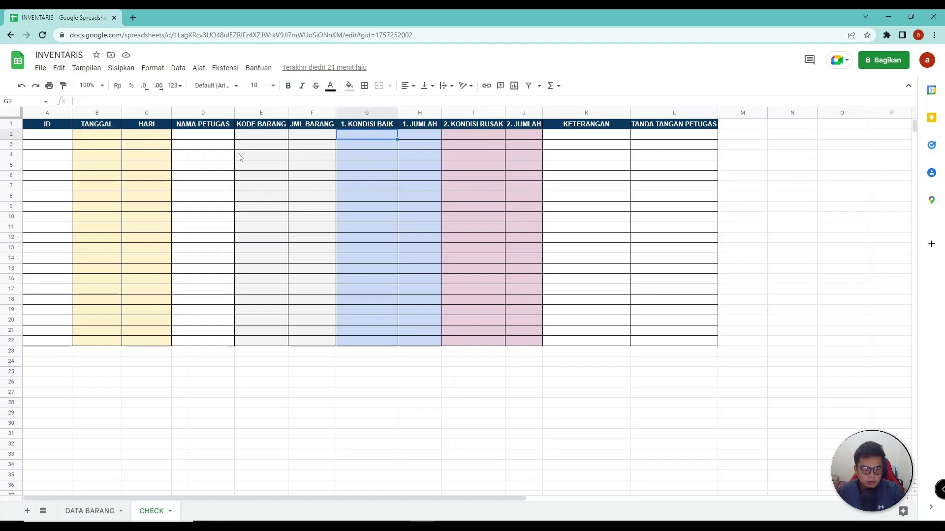
click(362, 176)
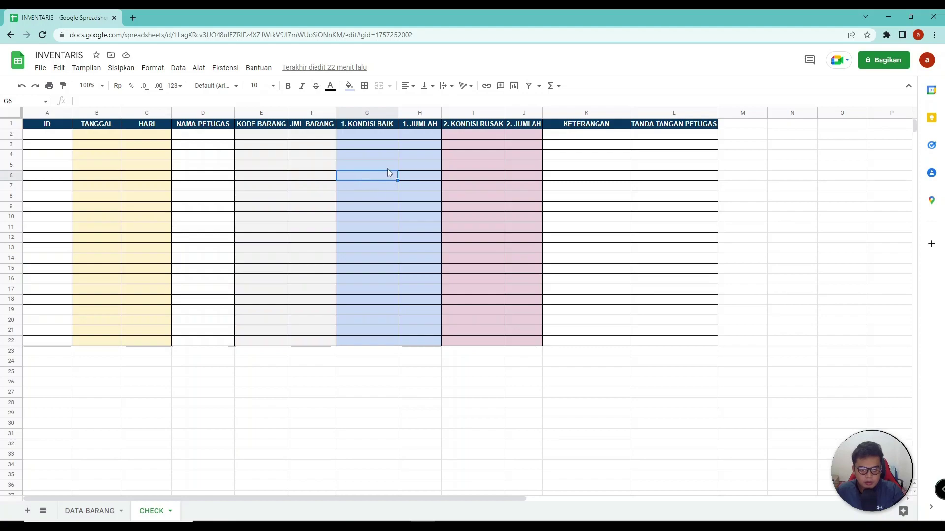
Create an AppSheet app from the INVENTARIS spreadsheet and open it for customization
click(225, 67)
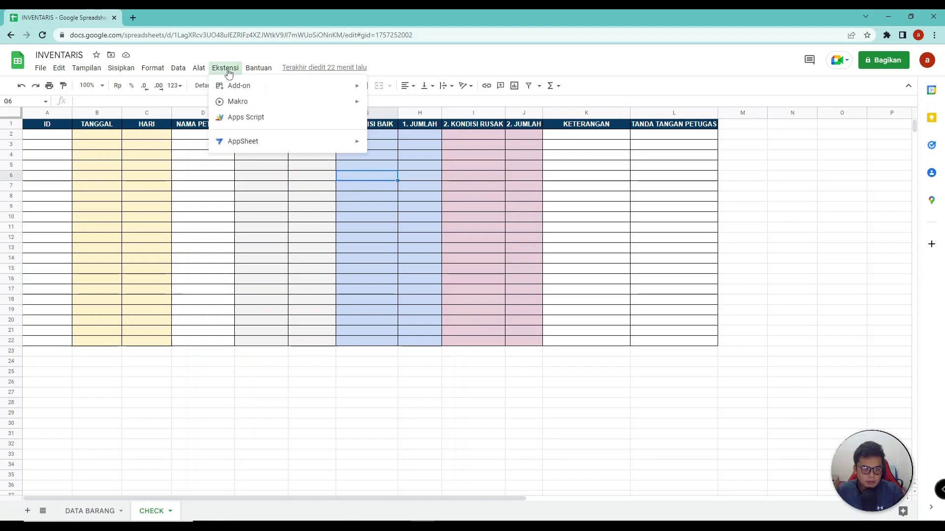
mouse_move(226, 144)
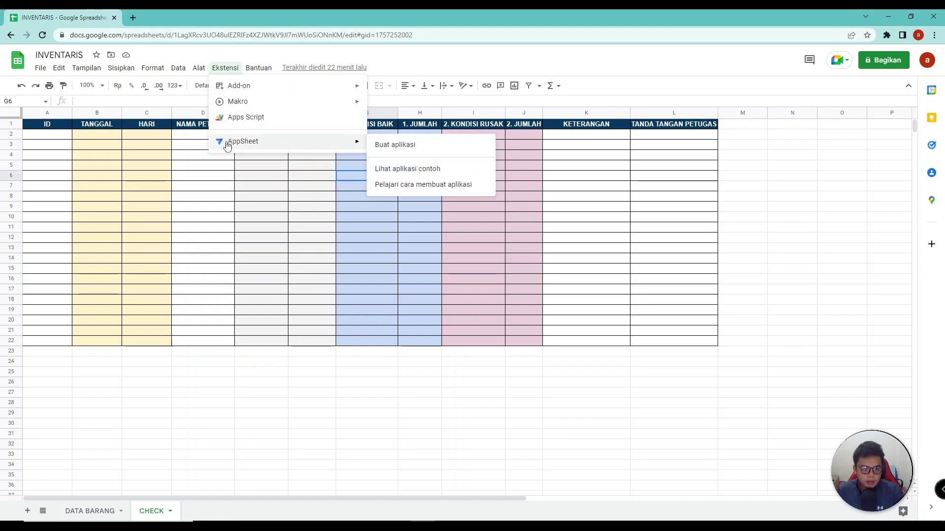
click(390, 145)
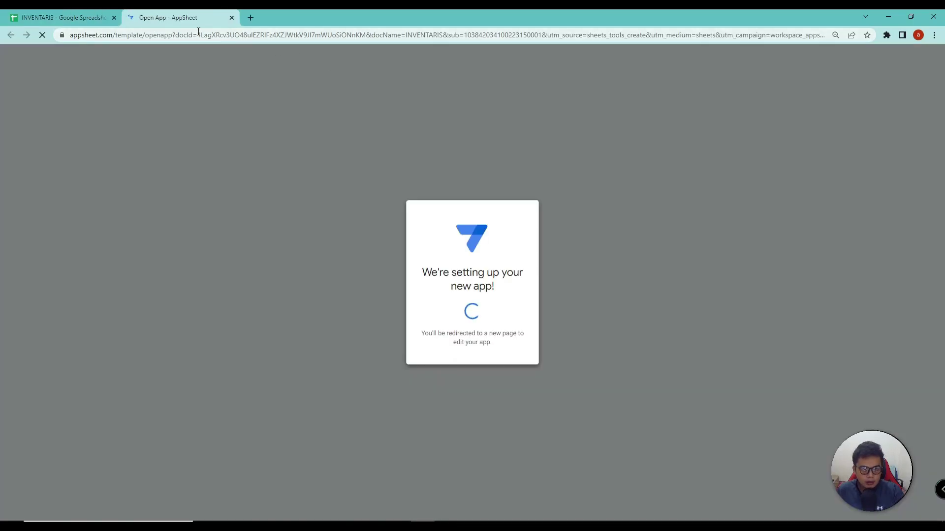
click(61, 17)
click(237, 72)
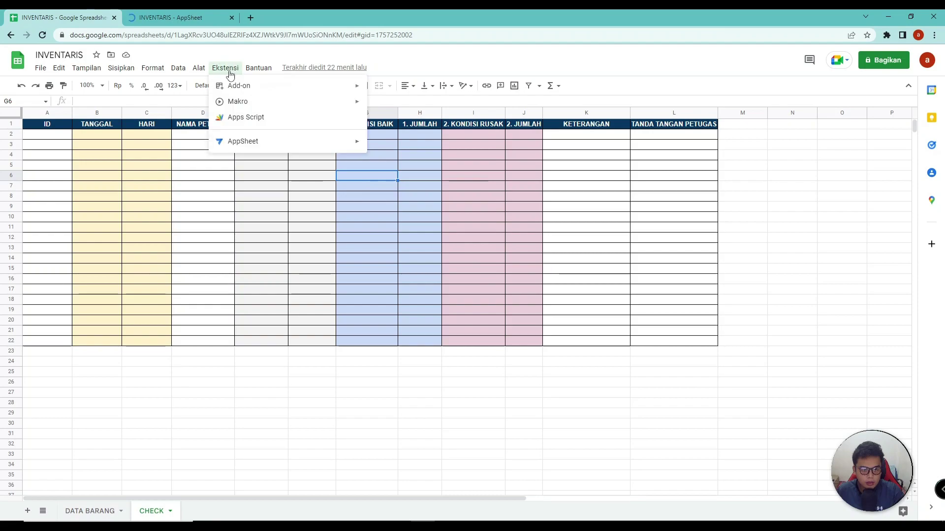
mouse_move(233, 141)
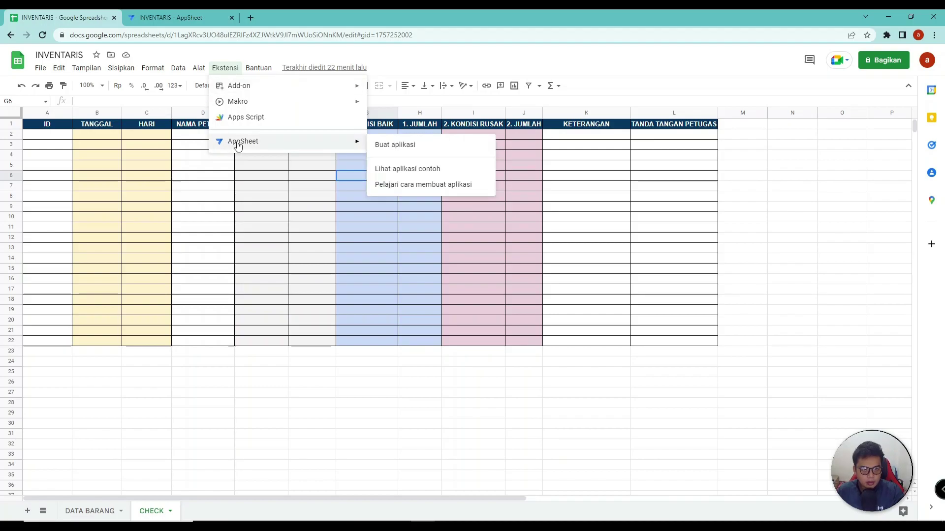
click(170, 17)
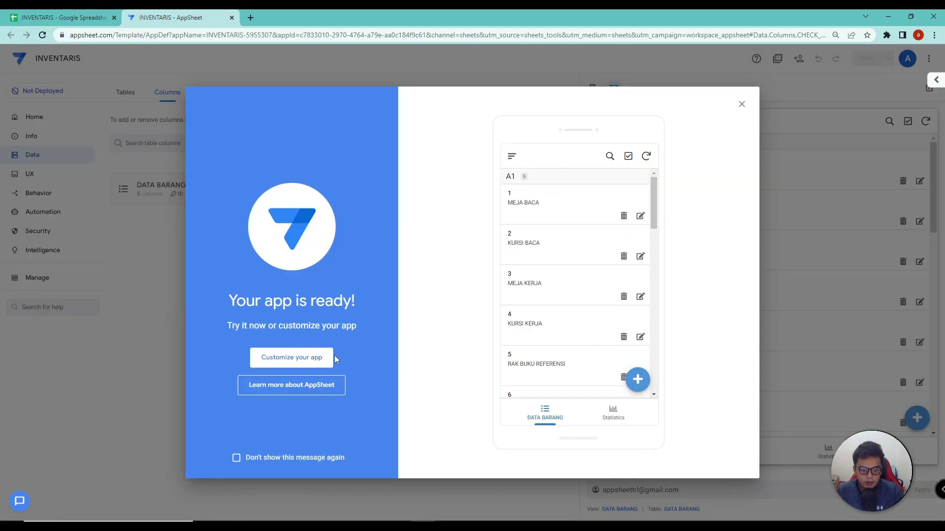
click(295, 362)
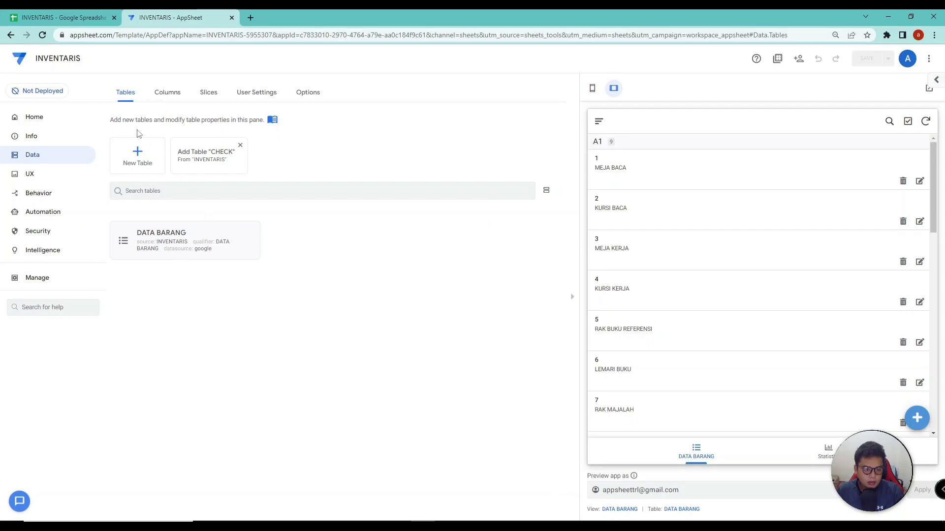
Review the DATA BARANG and CHECK sheets in Google Sheets, and add CHECK as a table to the AppSheet app
click(99, 17)
click(105, 512)
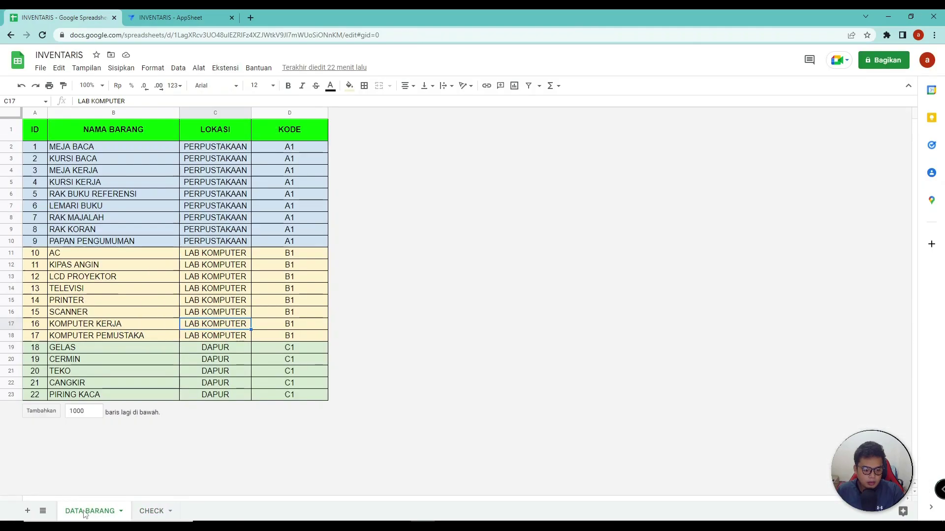
click(143, 512)
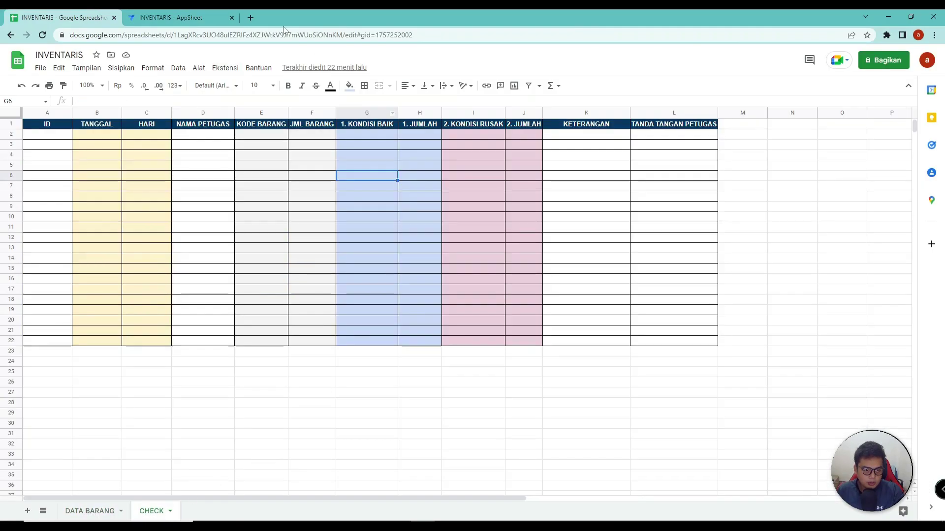
click(202, 17)
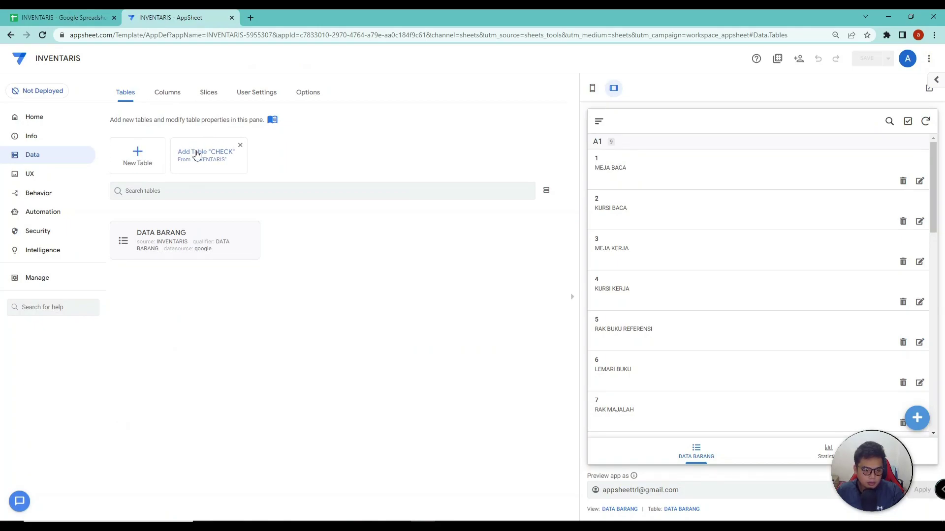
click(196, 154)
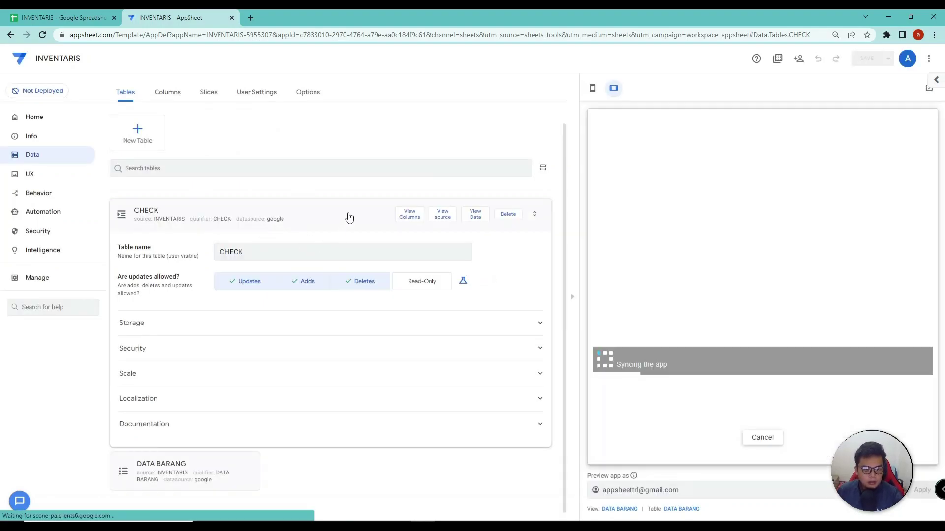
click(348, 218)
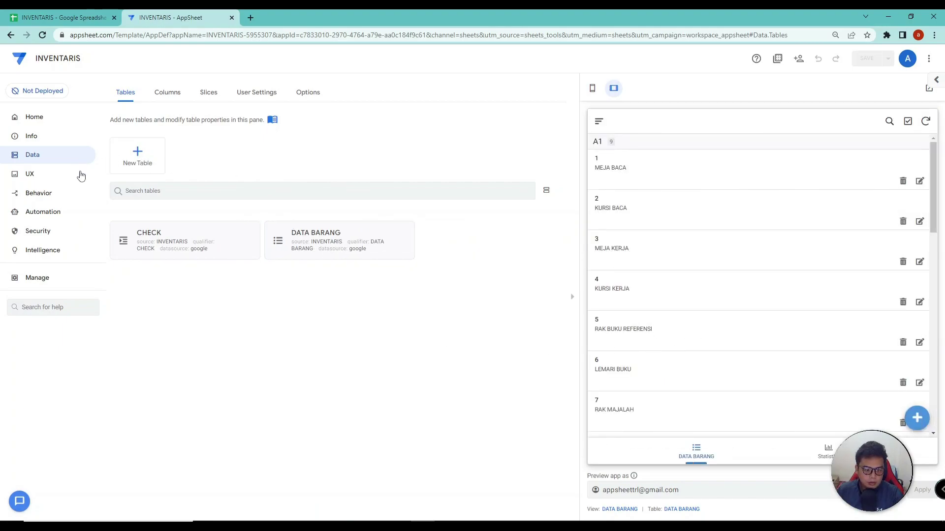
Make NAMA BARANG the label column of the DATA BARANG table and save the app
click(328, 243)
click(409, 254)
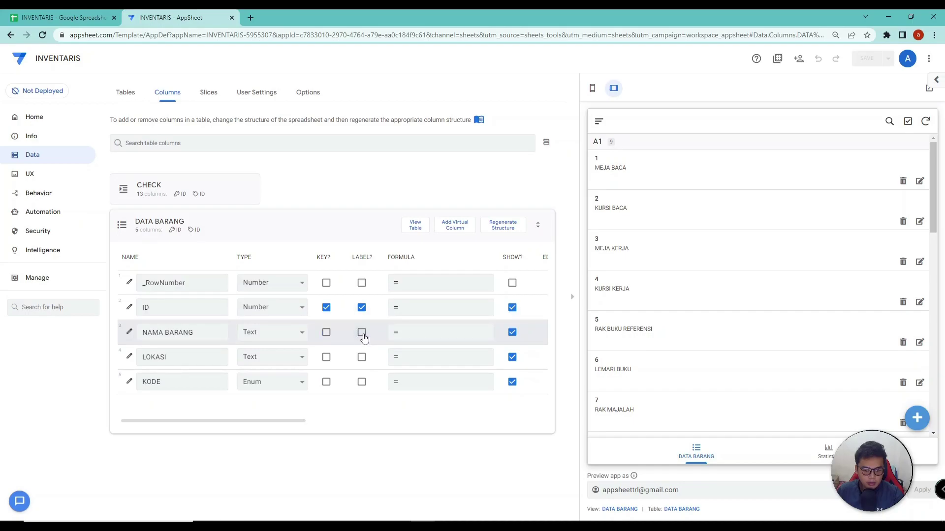
click(363, 334)
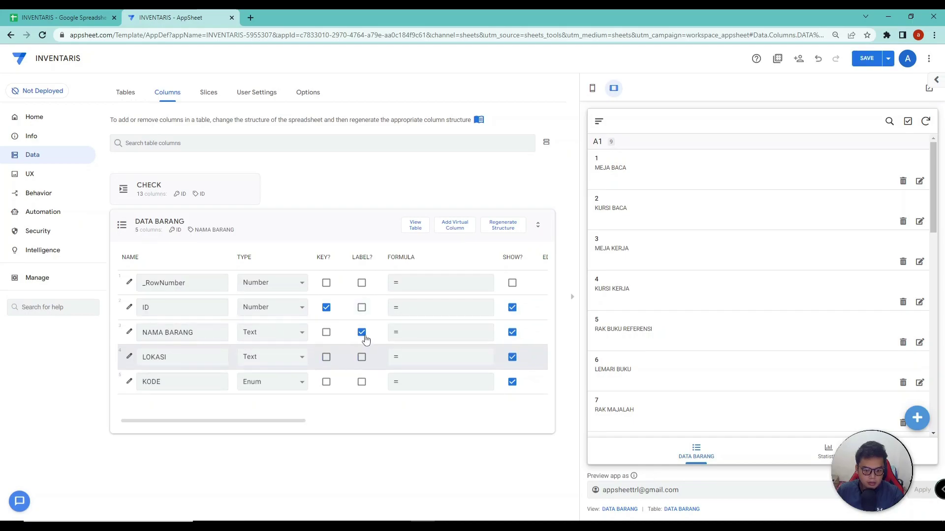
click(867, 58)
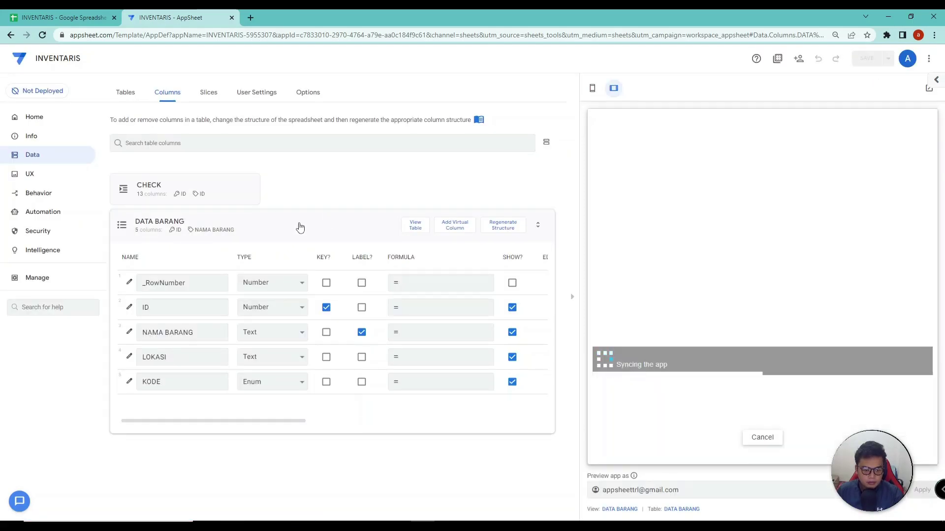
click(298, 227)
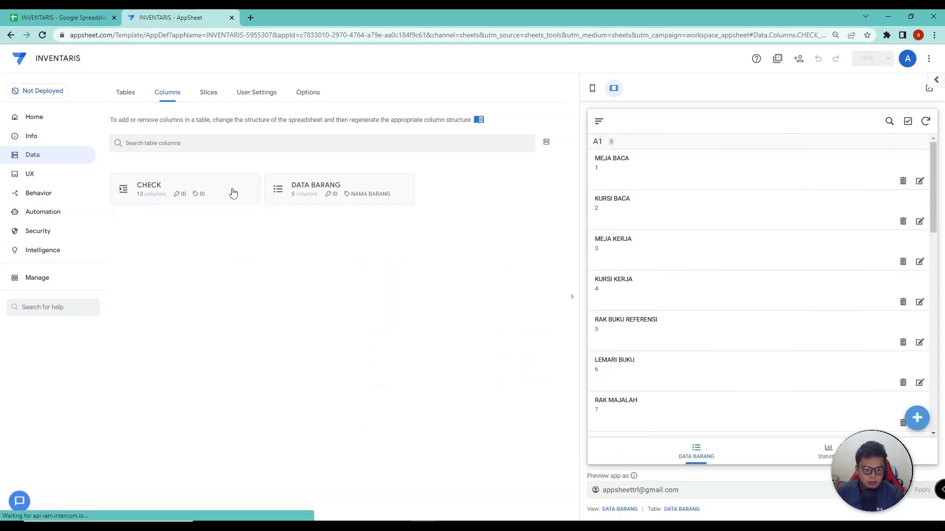
In the CHECK table's columns, switch the app preview to phone size and set the TANGGAL column's type to Date
click(233, 192)
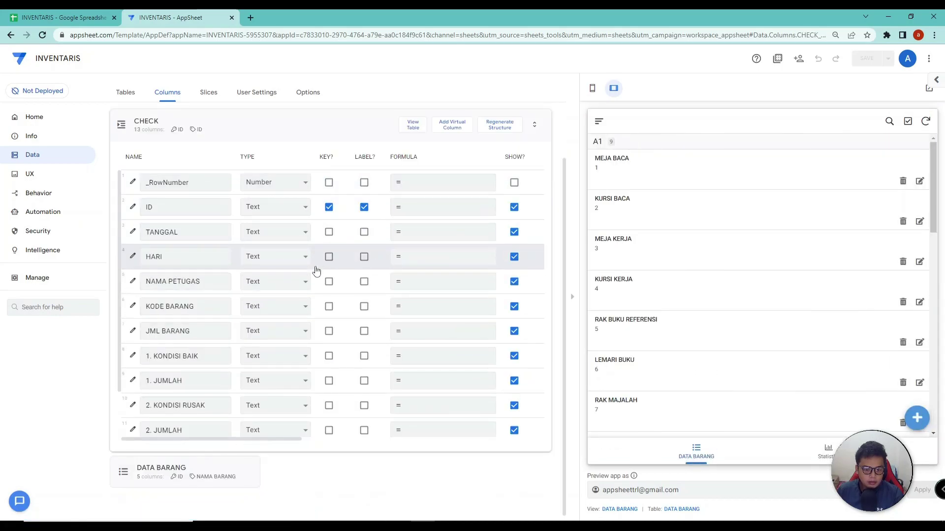
scroll(320, 276, down, 2)
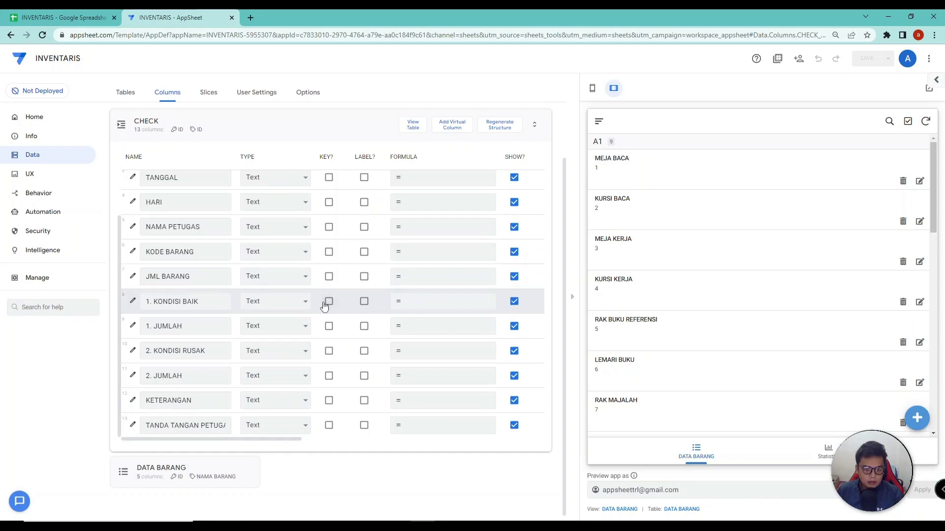
scroll(324, 306, up, 2)
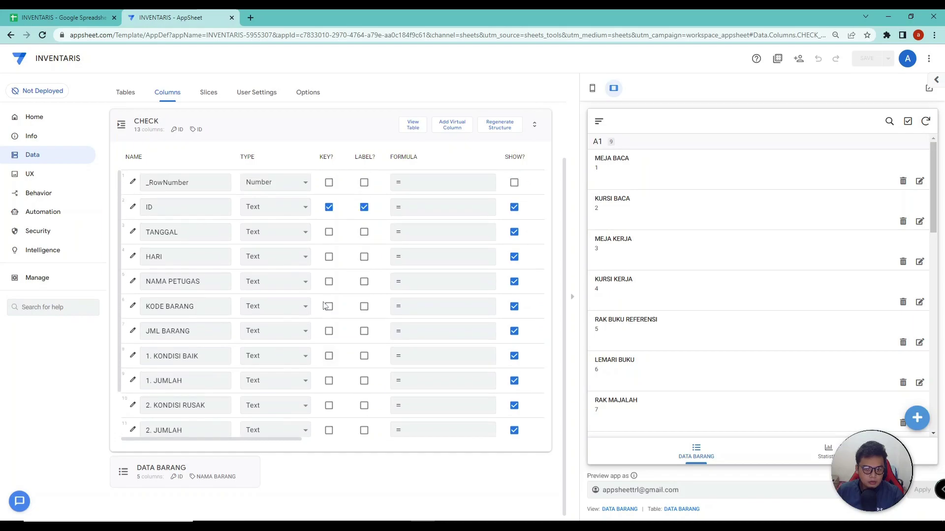
click(593, 90)
click(261, 236)
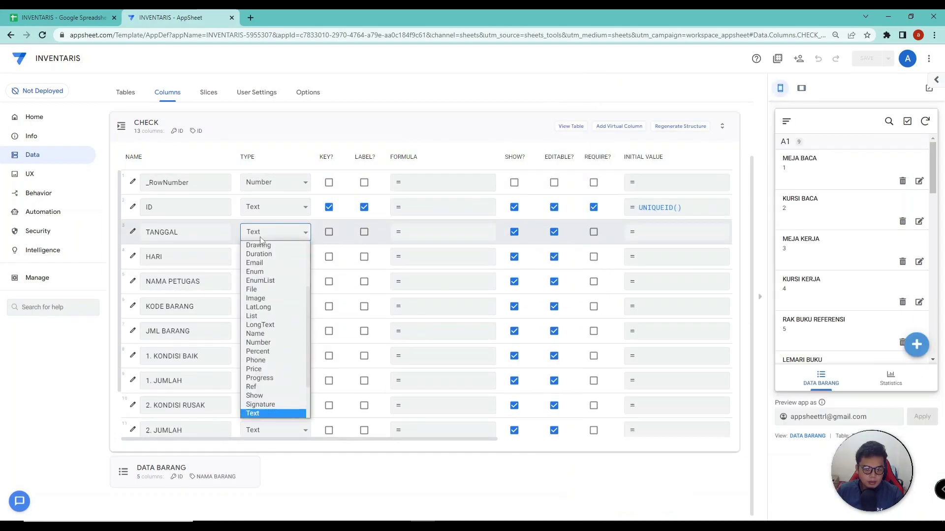
scroll(264, 318, up, 3)
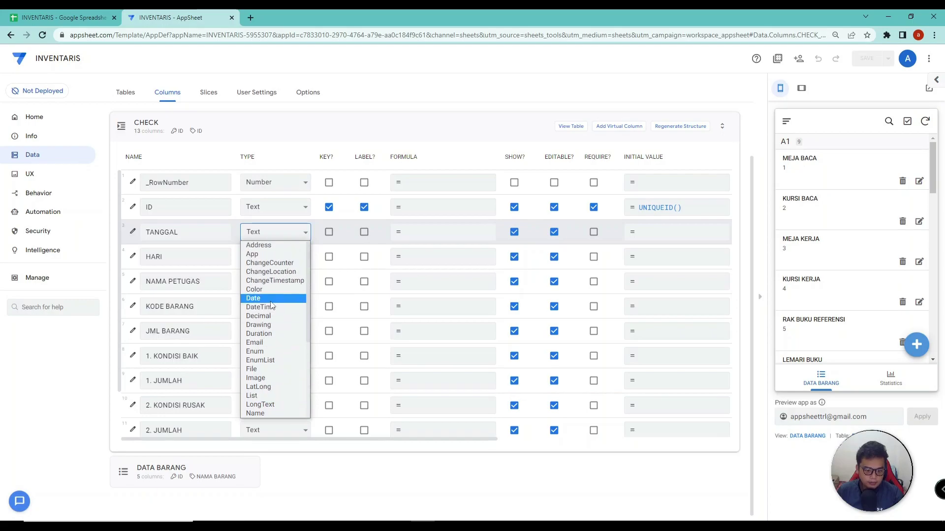
click(259, 298)
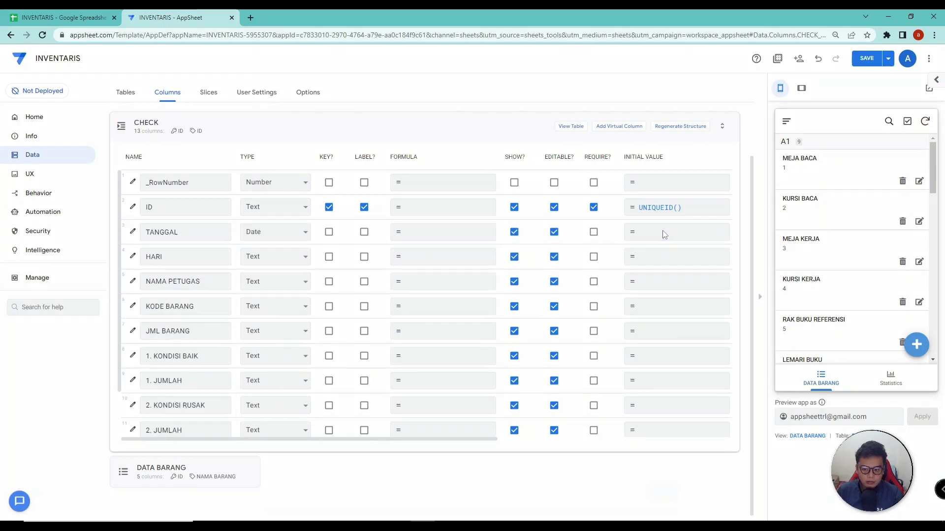
Set the TANGGAL column's initial value to NOW() and save the app
click(664, 233)
text(NOW())
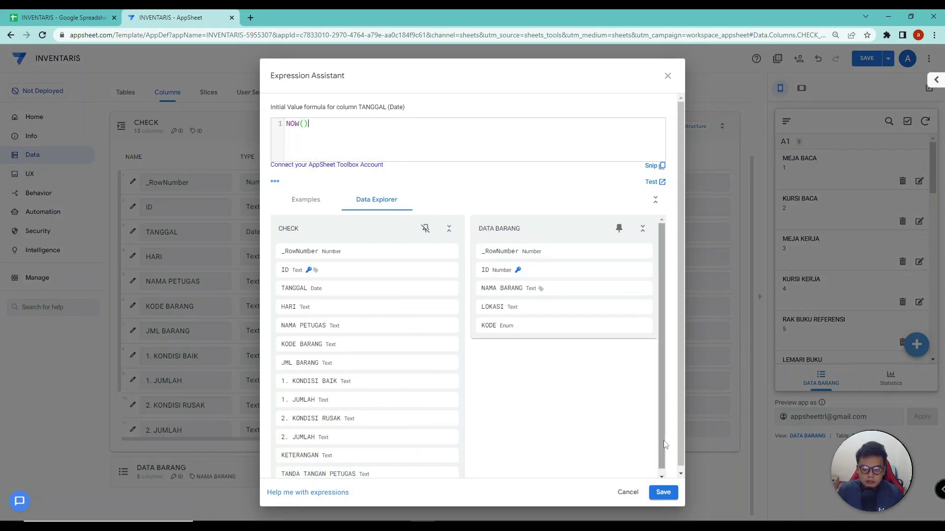
click(664, 493)
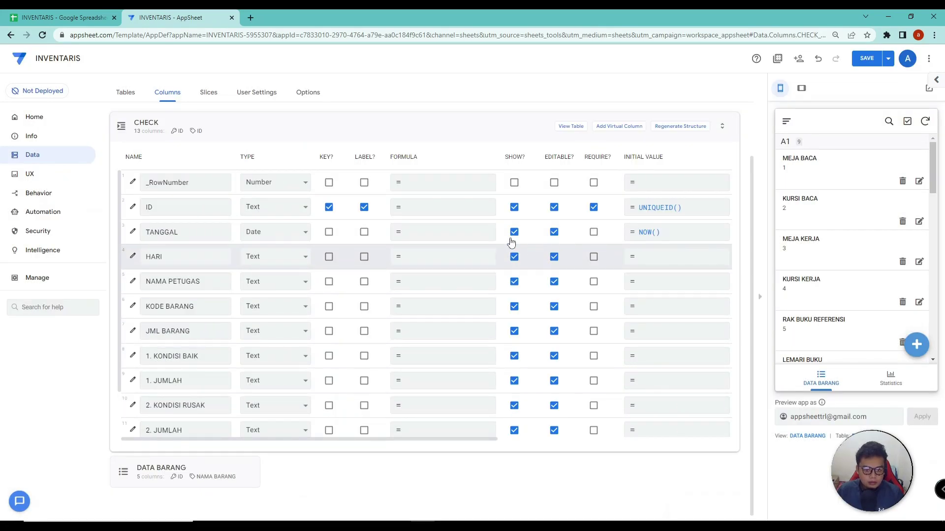
click(175, 260)
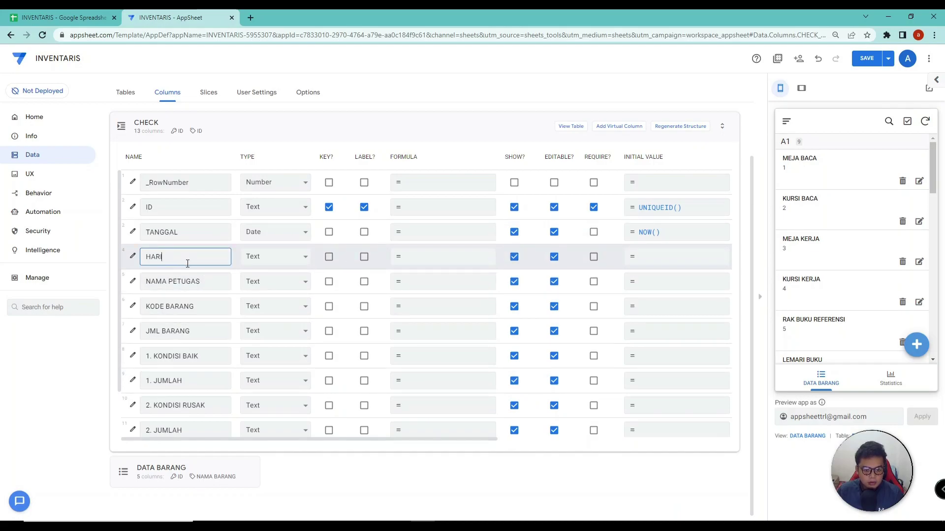
click(190, 235)
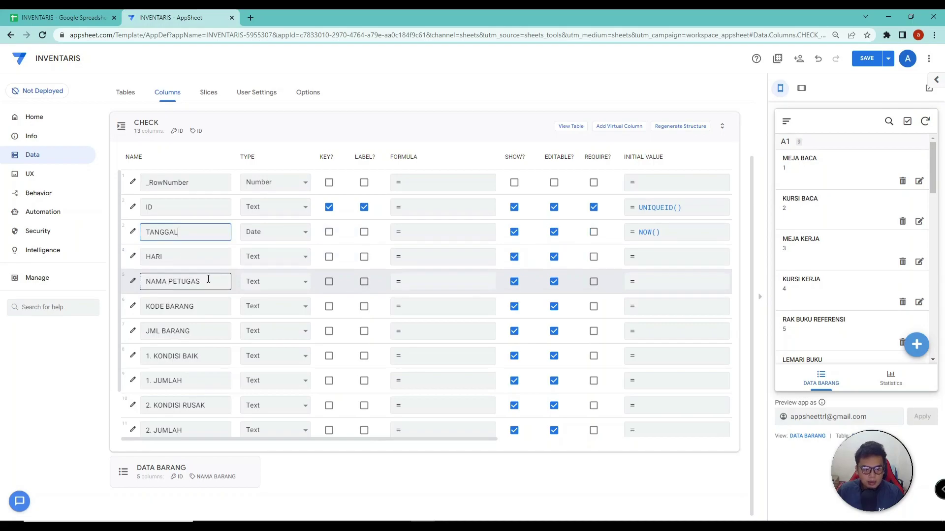
click(867, 60)
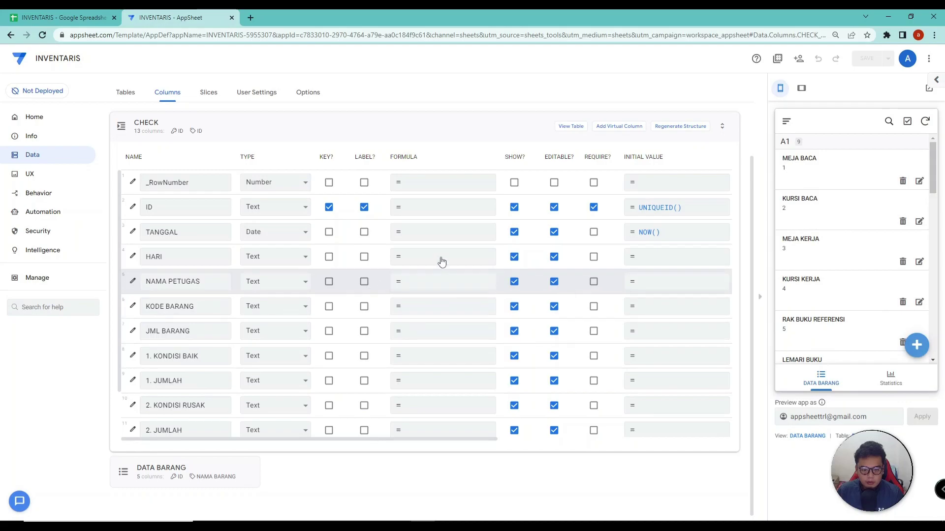
Switch the Statistics view's data source to the CHECK table and its view type to table
click(27, 177)
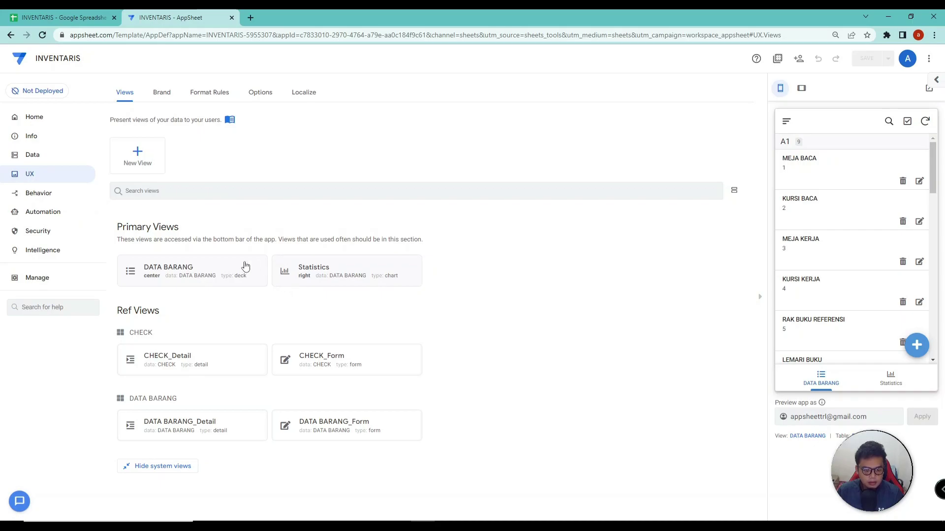
click(330, 269)
click(254, 183)
click(251, 198)
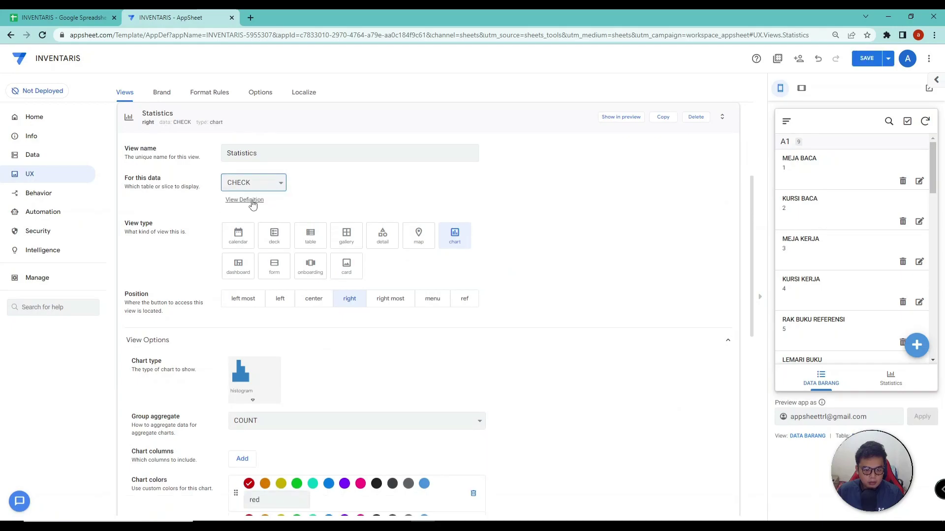
click(321, 239)
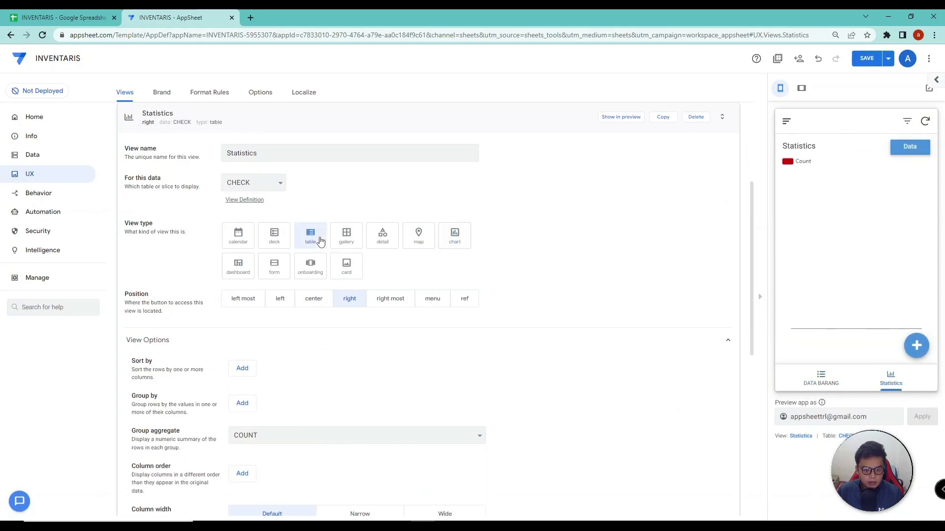
Rename the Statistics view as CEK BARANG
click(278, 153)
drag(278, 153, 211, 157)
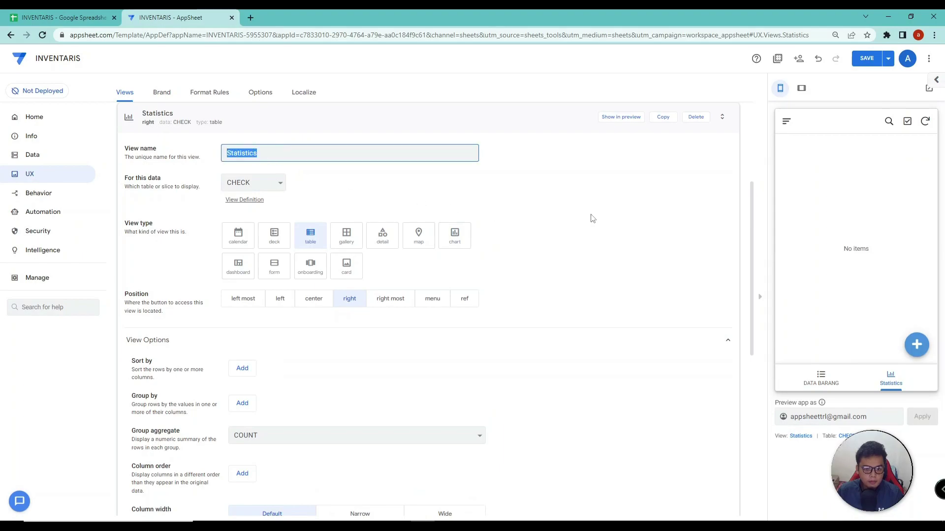
text(CEK)
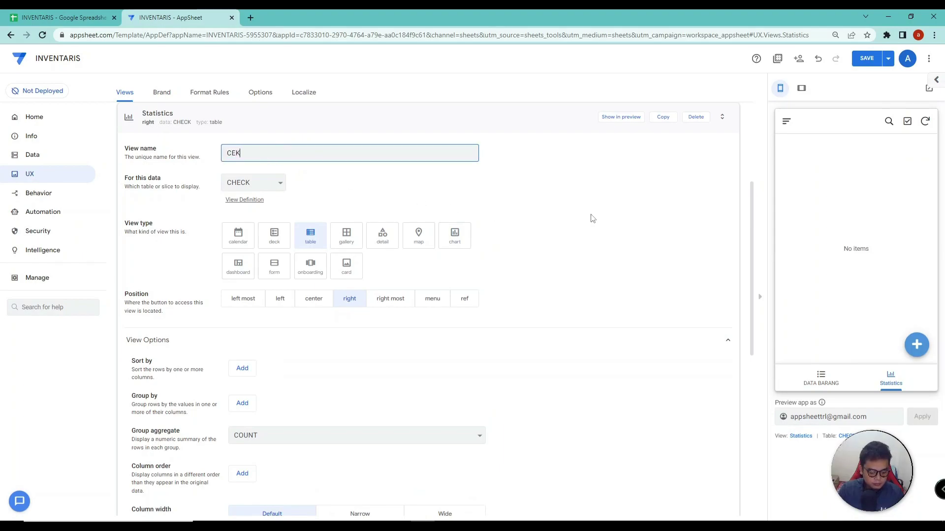
text( BARANG)
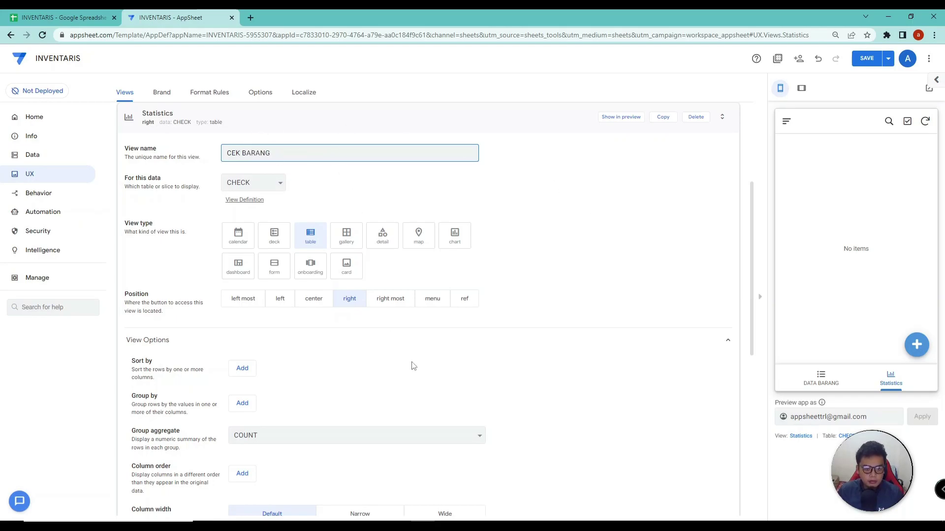
Search the view icons for "ch", give the CEK BARANG view the solid check-circle icon and save the app
scroll(413, 366, down, 3)
scroll(325, 487, up, 2)
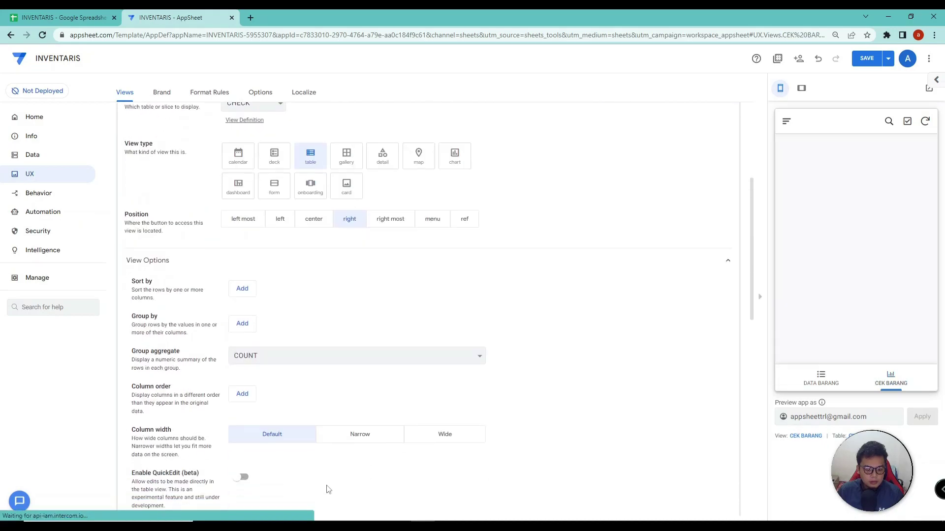
scroll(310, 451, down, 3)
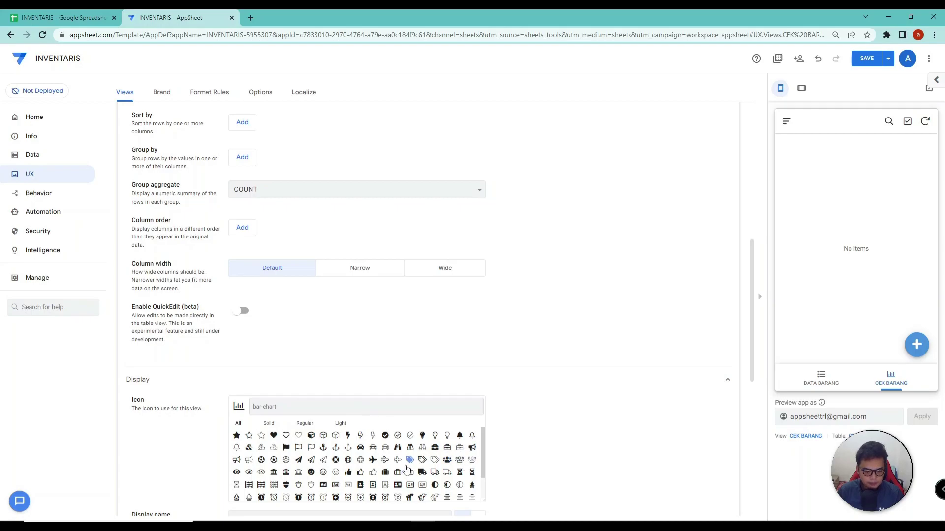
text(c)
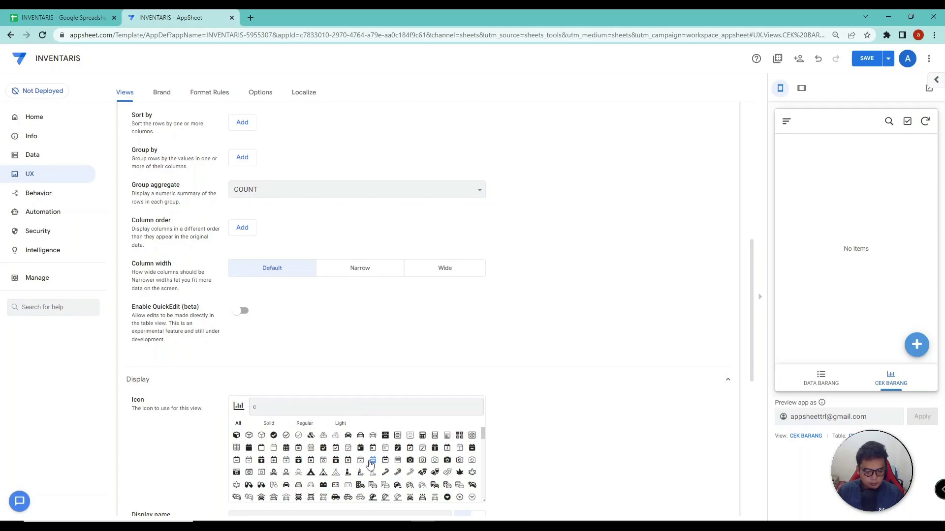
text(h)
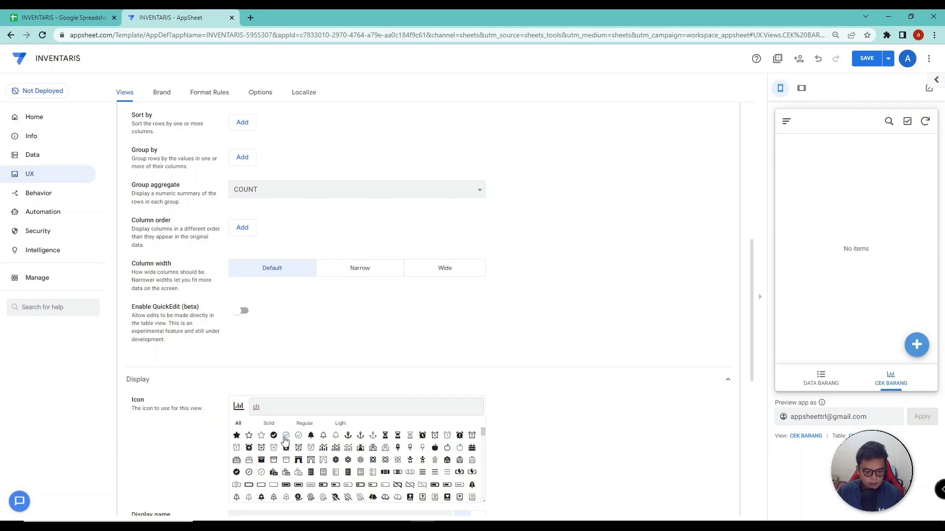
click(273, 435)
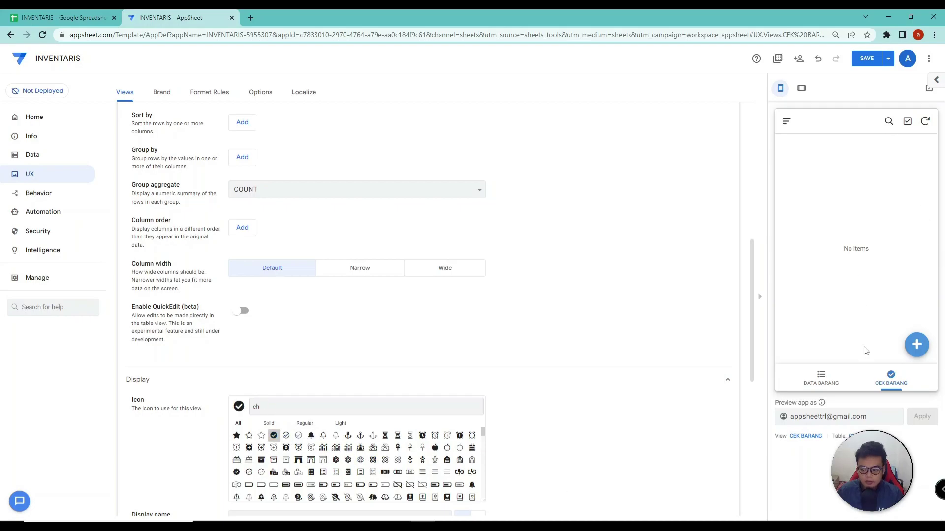
click(874, 62)
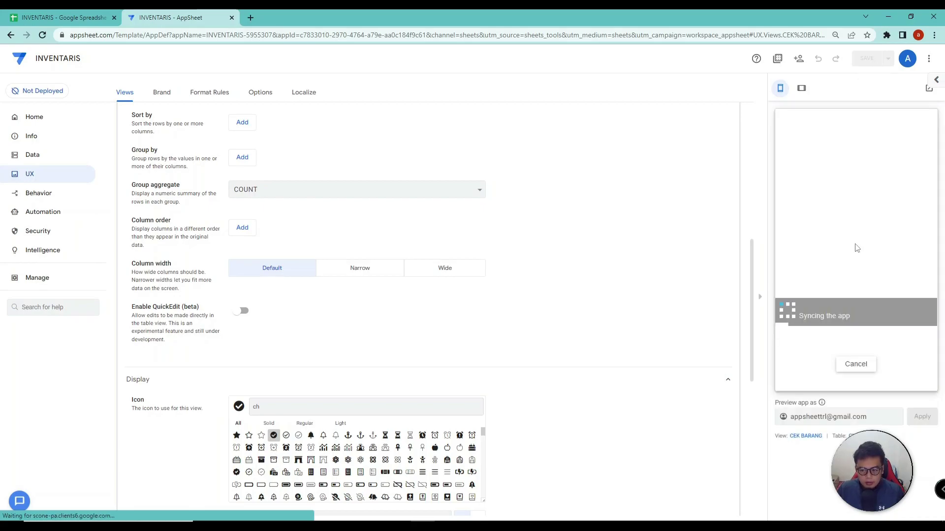
Preview the app at tablet size, examining the DATA BARANG list and the new-entry form of CEK BARANG
click(801, 90)
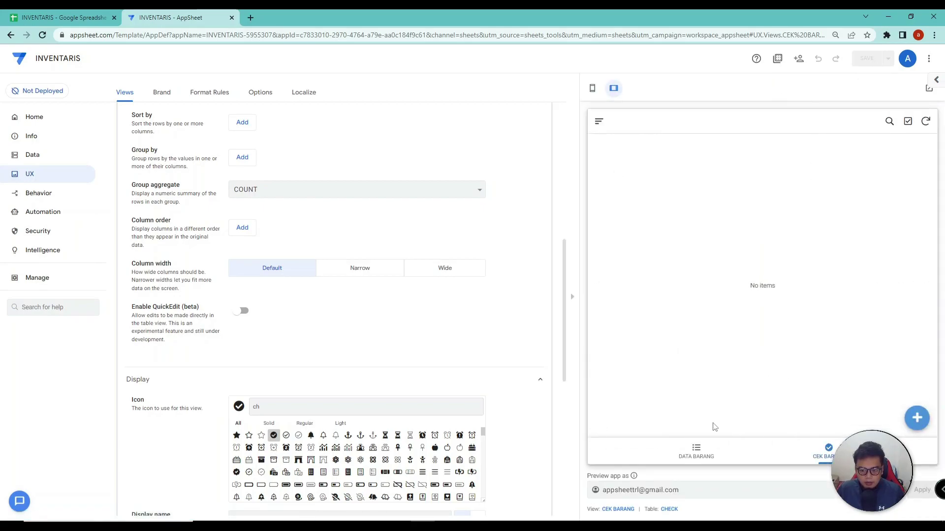
click(696, 451)
scroll(701, 320, down, 5)
click(829, 451)
click(916, 418)
scroll(738, 331, down, 4)
scroll(738, 331, up, 4)
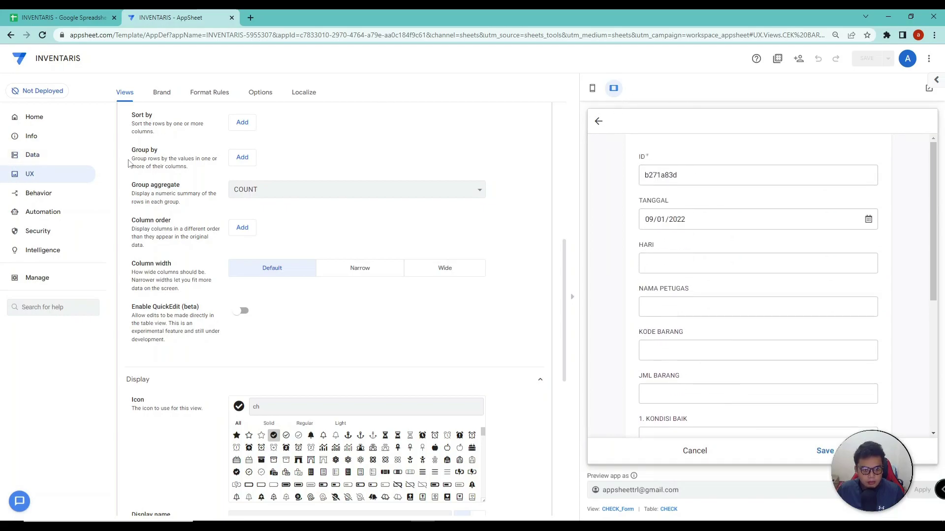
Open the CHECK table's column settings and switch the app preview to phone size
click(41, 153)
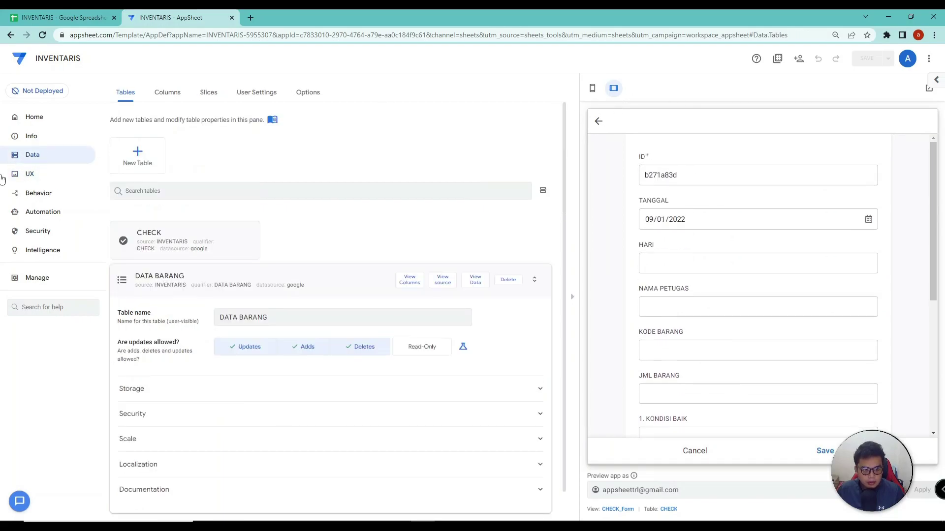
click(362, 284)
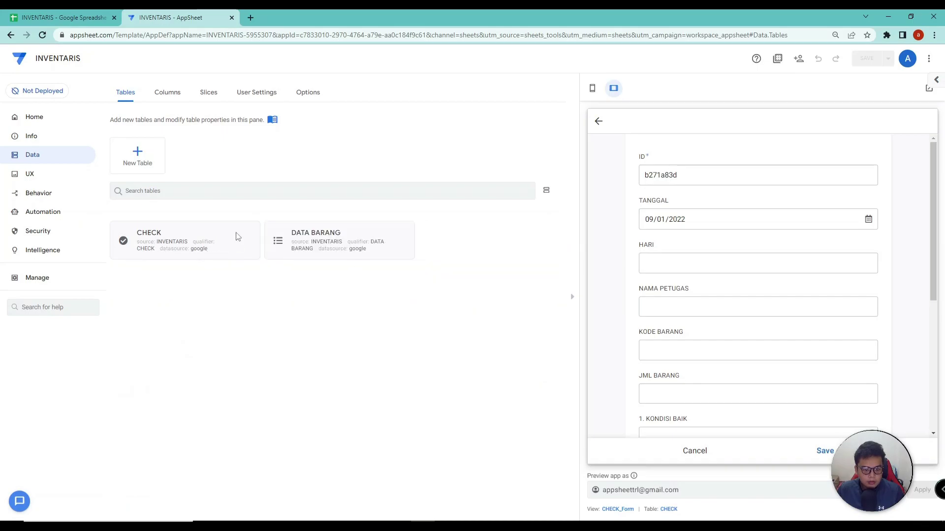
click(237, 238)
click(411, 211)
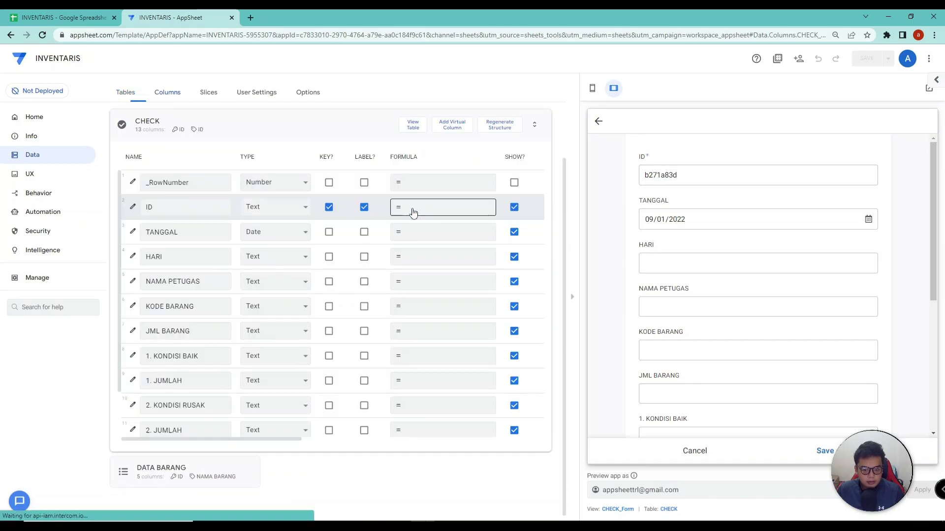
scroll(398, 209, down, 2)
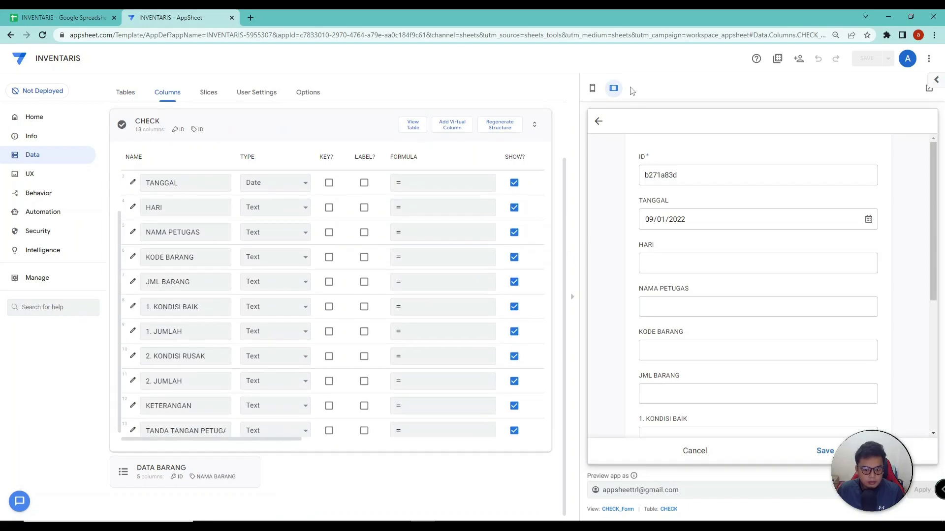
click(593, 89)
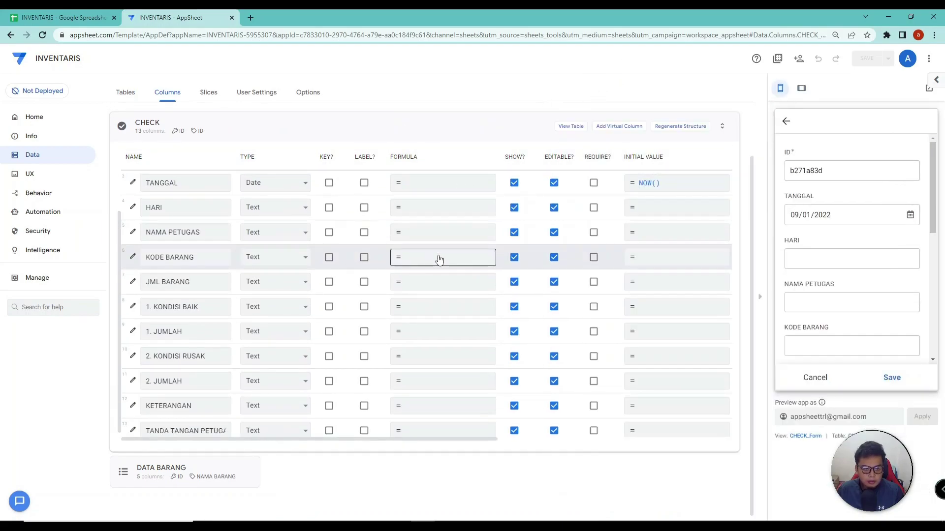
scroll(440, 259, up, 2)
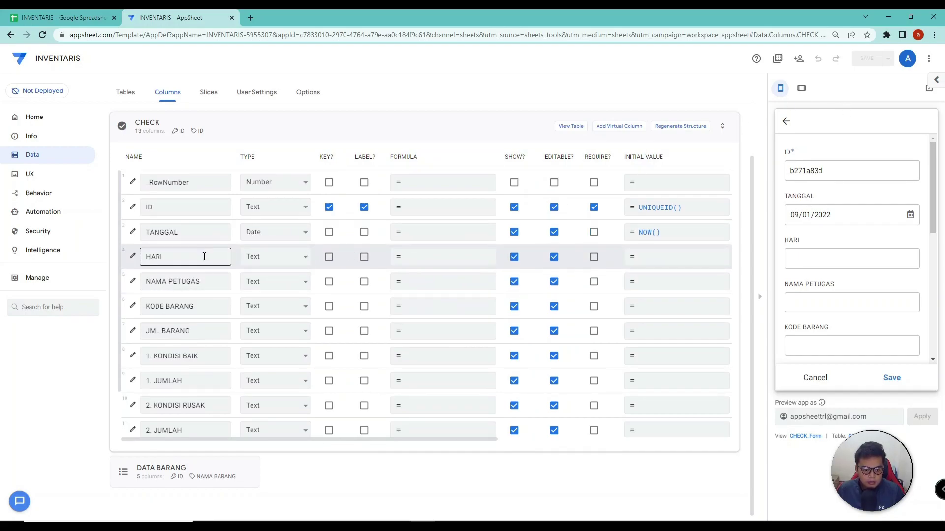
Enter a SWITCH(WEEKDAY([])) app formula for HARI mapping "2"–"7" to Senin, Selasa, Rabu, Kamis, Jumat, Sabtu, "1" to Minggu, with default "Please check your Date"
click(420, 261)
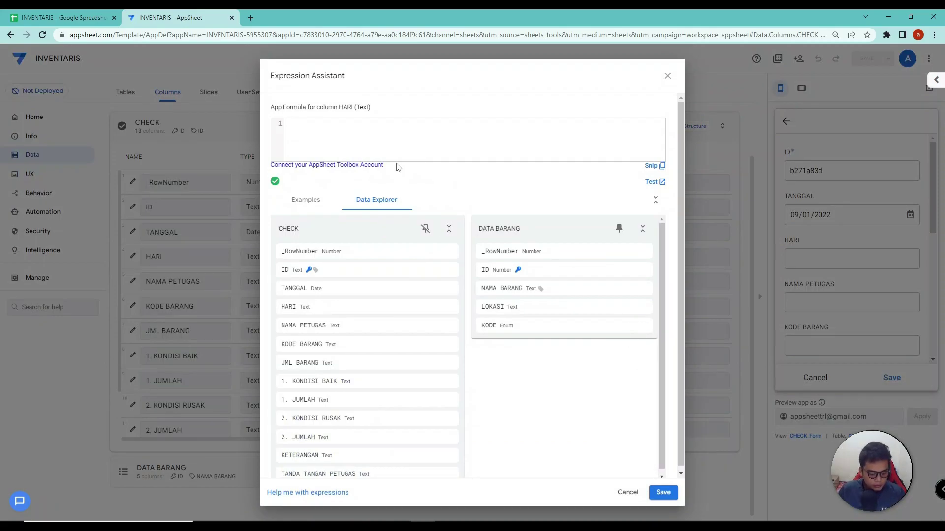
text(SWI)
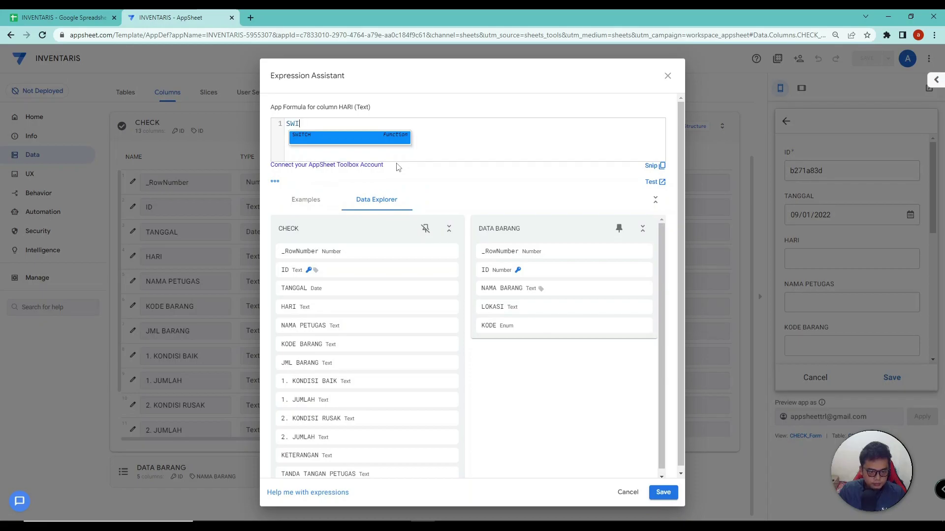
click(313, 141)
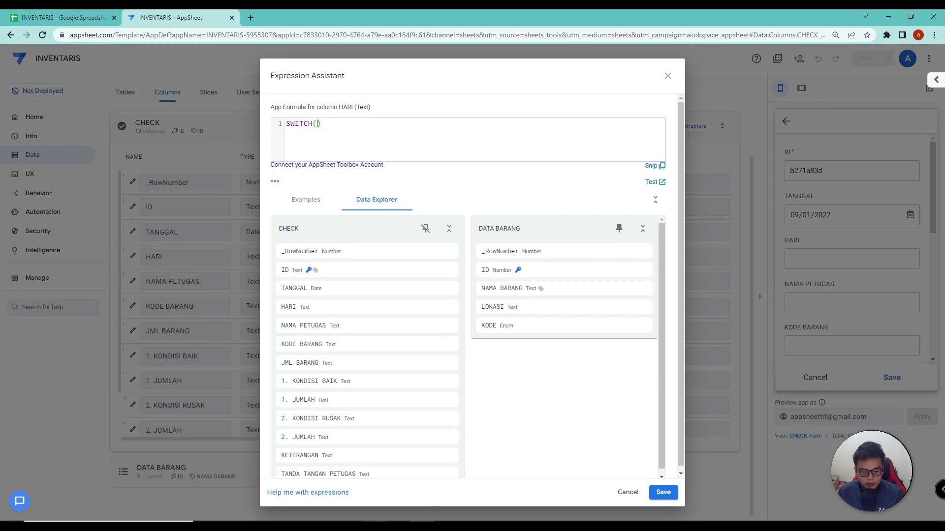
text(WEEKDAY([]), "2", "Senin", "3", "Selasa", "4", "Rabu", "5", "Kamis", "6", "Jumat", "7", "Sabtu", "1", "Minggu", "Please check your Date")
click(392, 152)
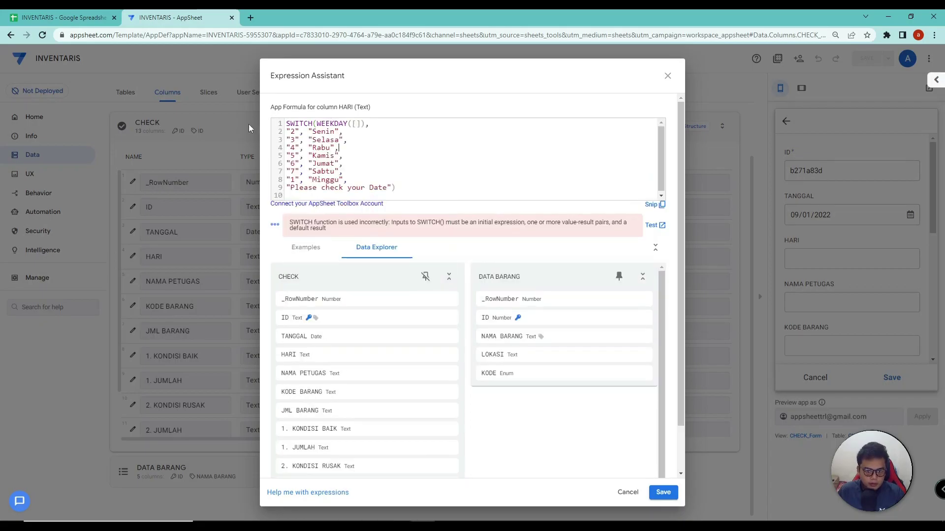
Insert TANGGAL as the WEEKDAY column reference in the HARI formula and save the expression
click(357, 123)
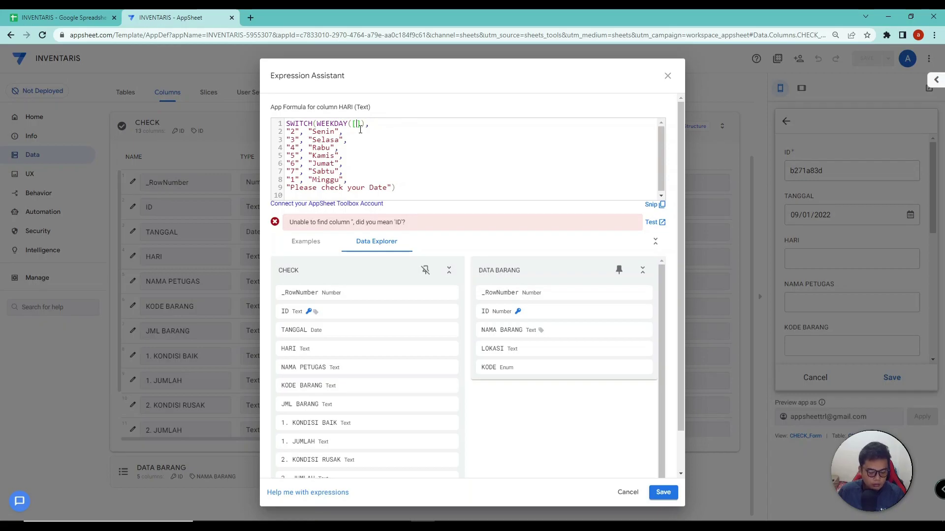
text(TANGGAL)
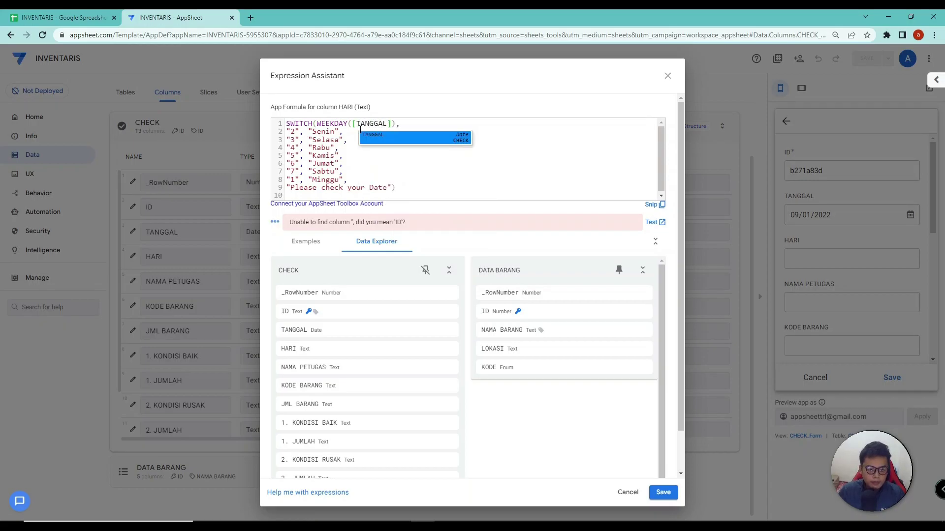
click(338, 190)
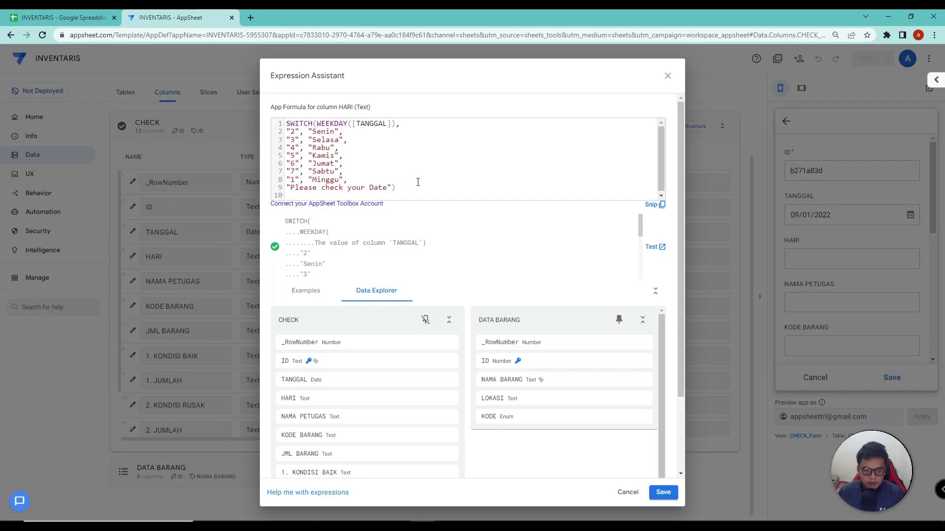
drag(290, 187, 371, 193)
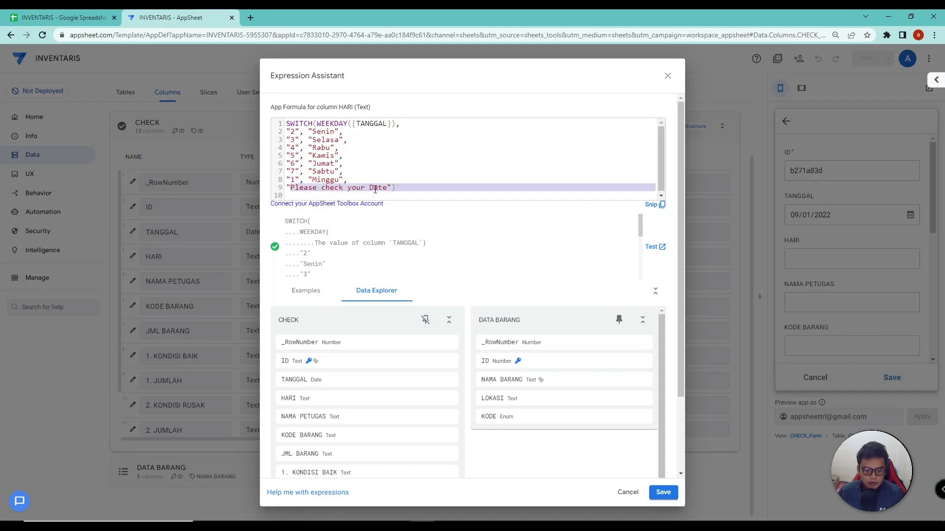
click(375, 189)
click(663, 493)
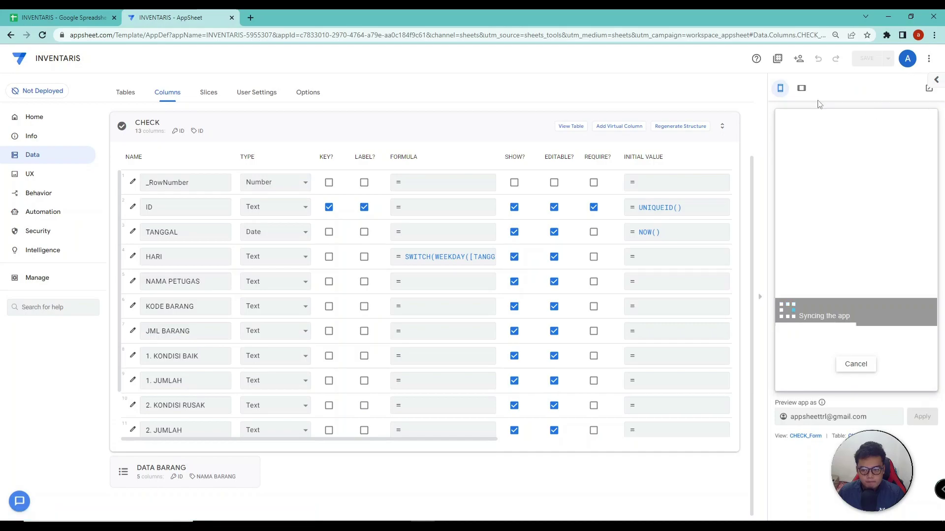
Test the HARI formula in the tablet-size preview form by clearing the TANGGAL date and setting it to 09/09/2022
click(803, 89)
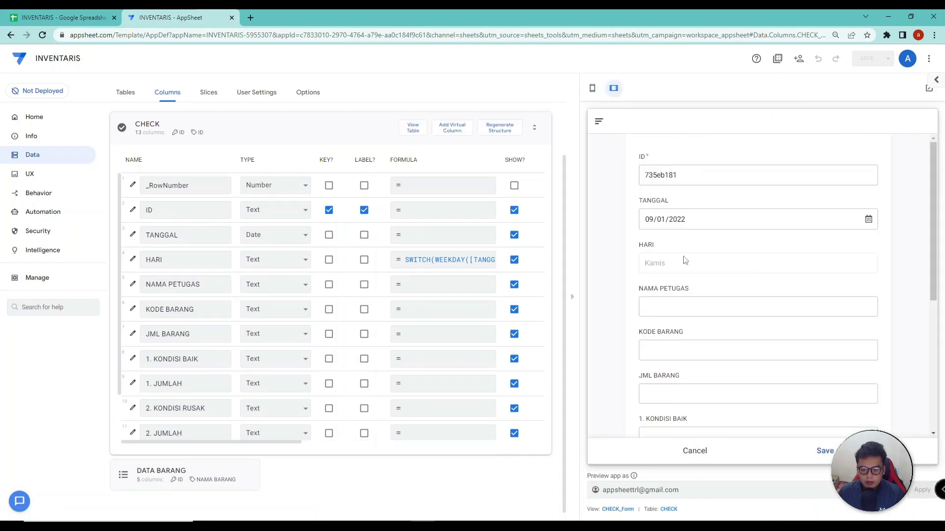
click(868, 220)
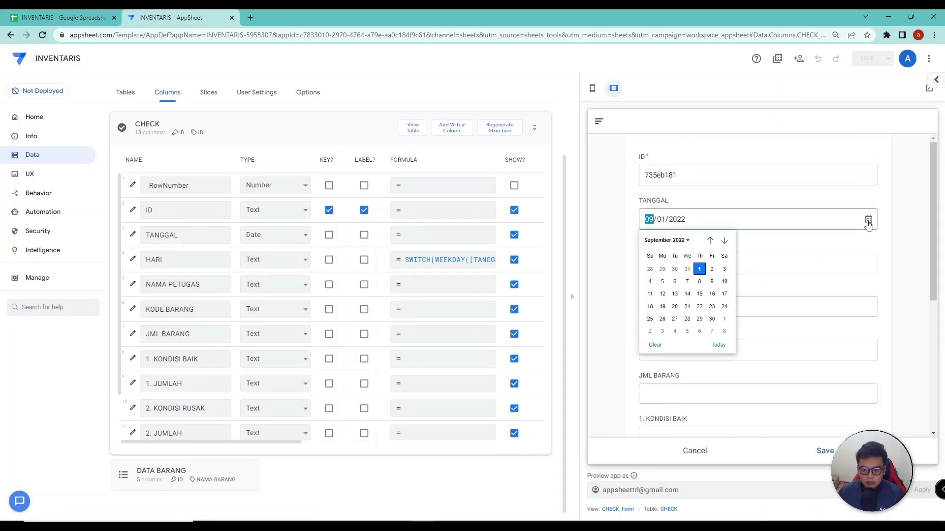
click(656, 345)
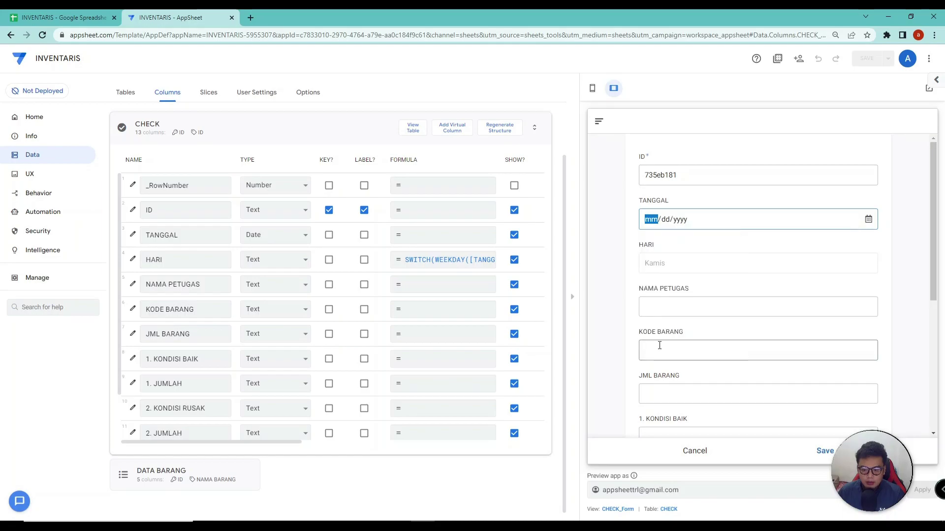
triple_click(688, 266)
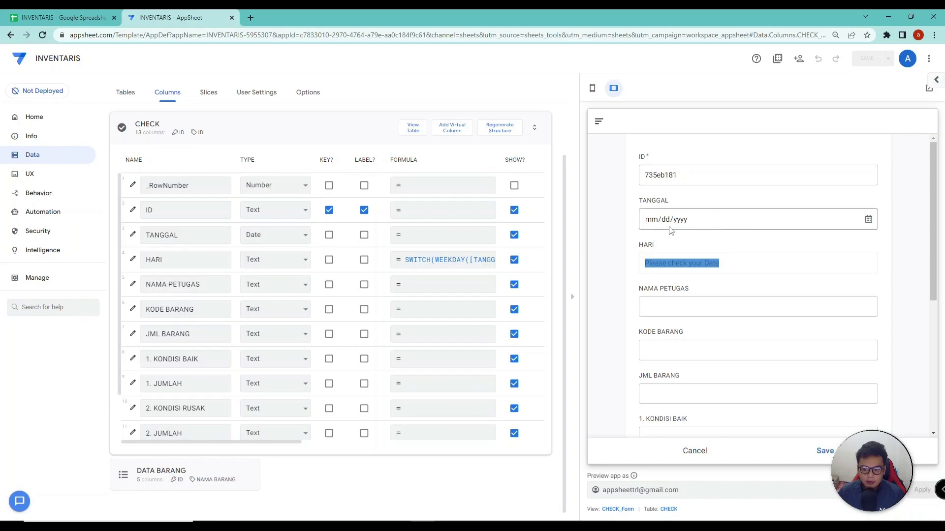
click(868, 219)
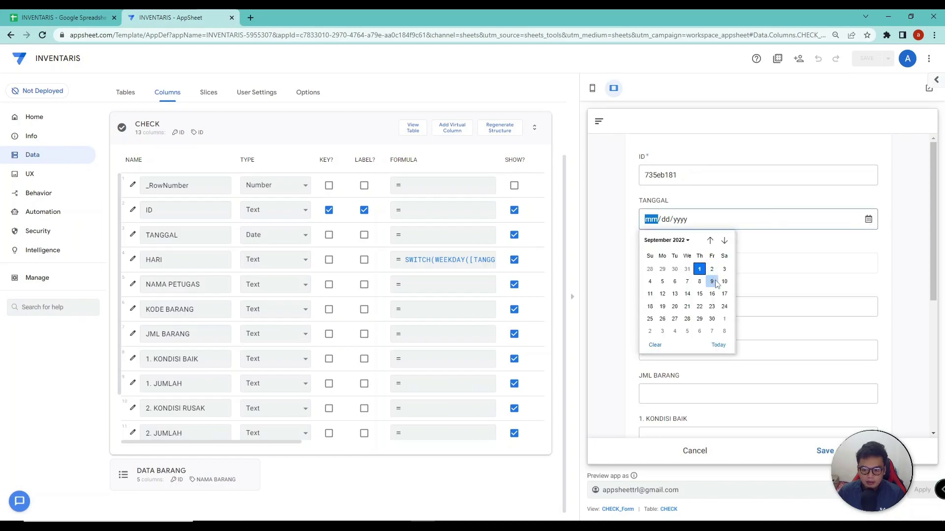
click(715, 284)
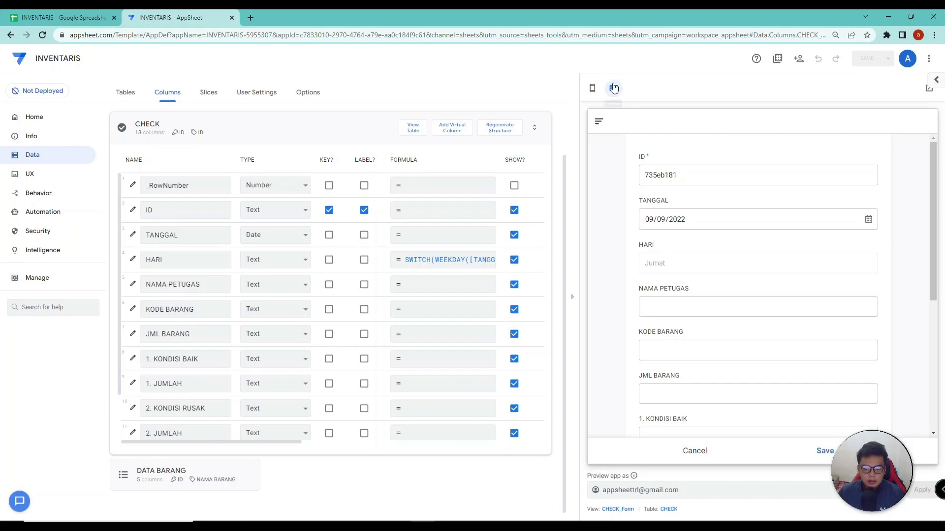
Switch the app preview to phone size and make the NAMA PETUGAS column of CHECK required
click(600, 90)
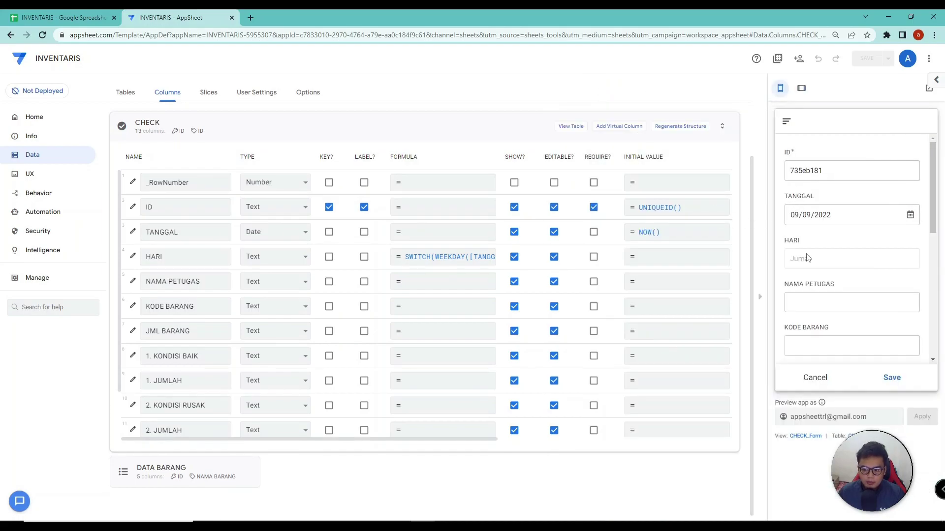
scroll(811, 245, down, 1)
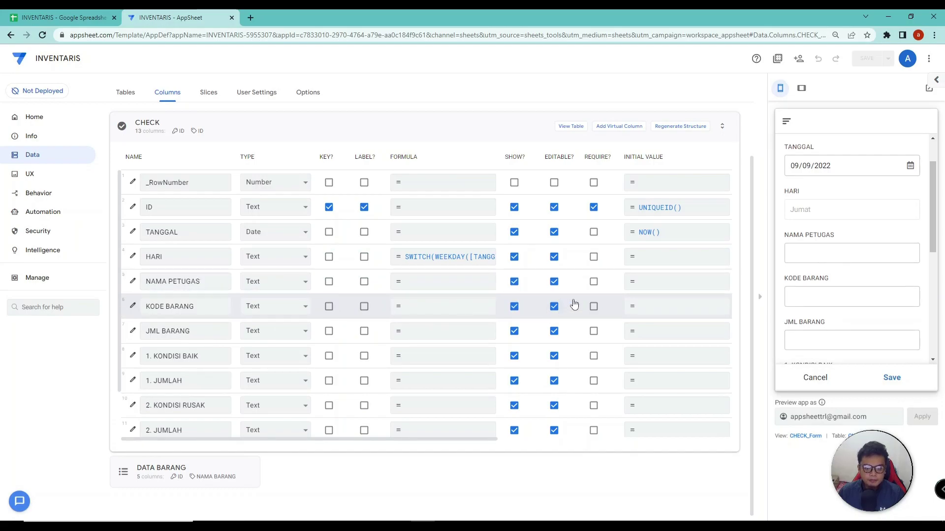
click(593, 284)
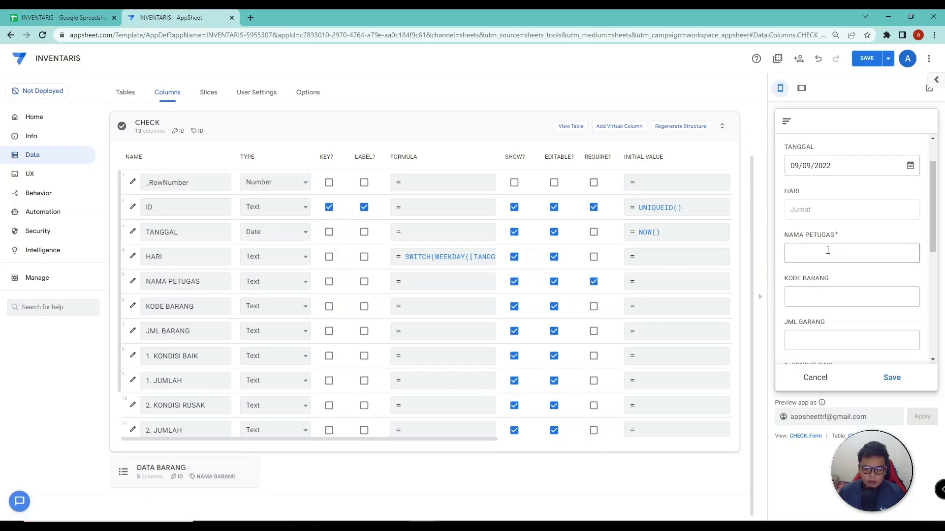
scroll(831, 260, down, 1)
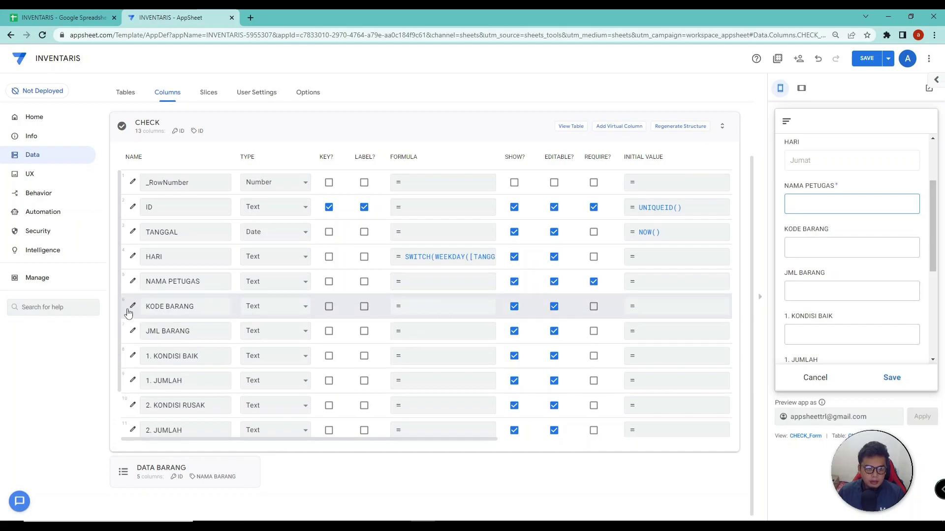
Review the KODE values in the DATA BARANG sheet of the INVENTARIS spreadsheet and return to AppSheet
click(56, 14)
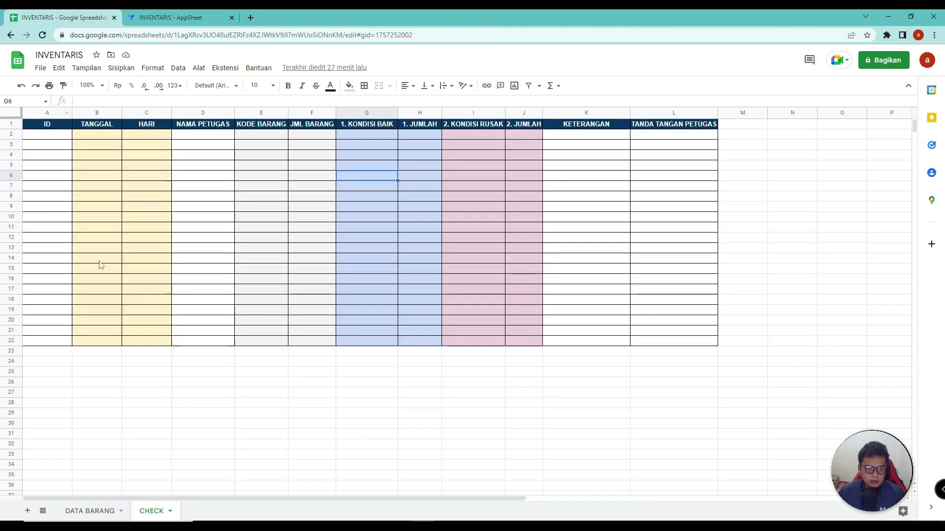
click(93, 511)
drag(304, 147, 296, 379)
click(171, 17)
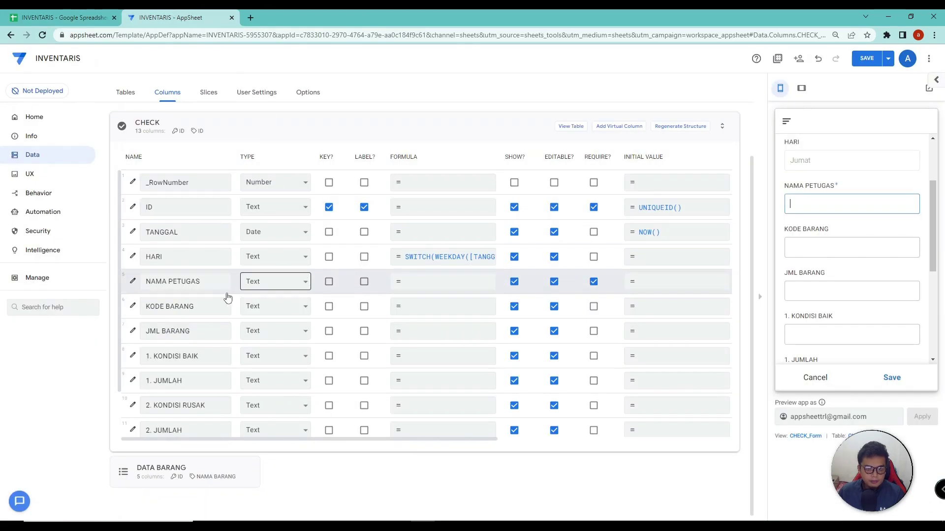
Start a Valid If expression for the KODE BARANG column by inserting the [KODE] reference from DATA BARANG
click(132, 306)
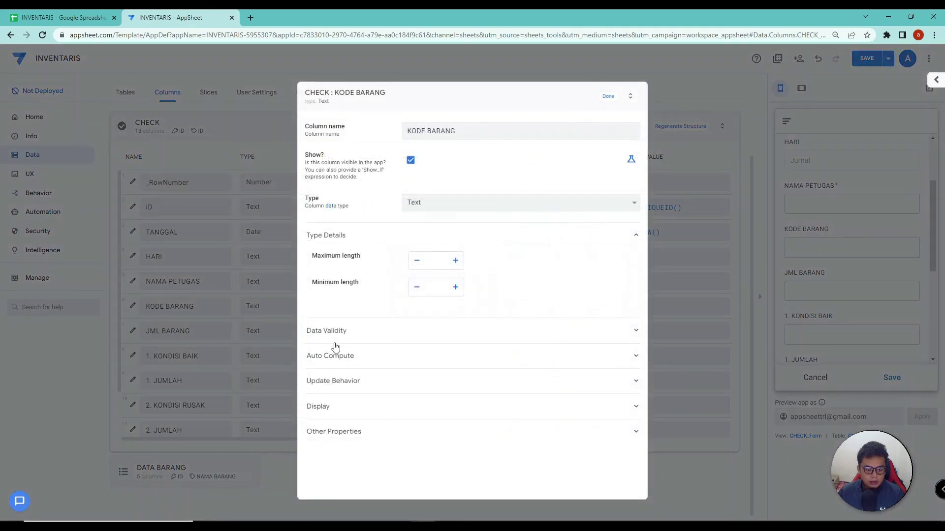
click(420, 330)
click(431, 356)
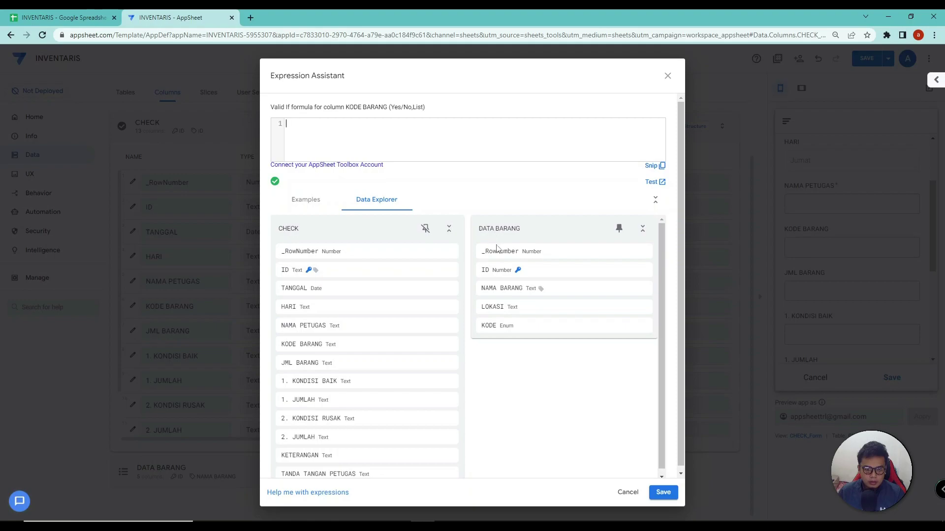
mouse_move(528, 316)
mouse_move(640, 331)
click(638, 326)
Complete the KODE BARANG validity expression as DATA BARANG[KODE], and save the expression and the app
drag(528, 230, 481, 230)
key(ctrl+c)
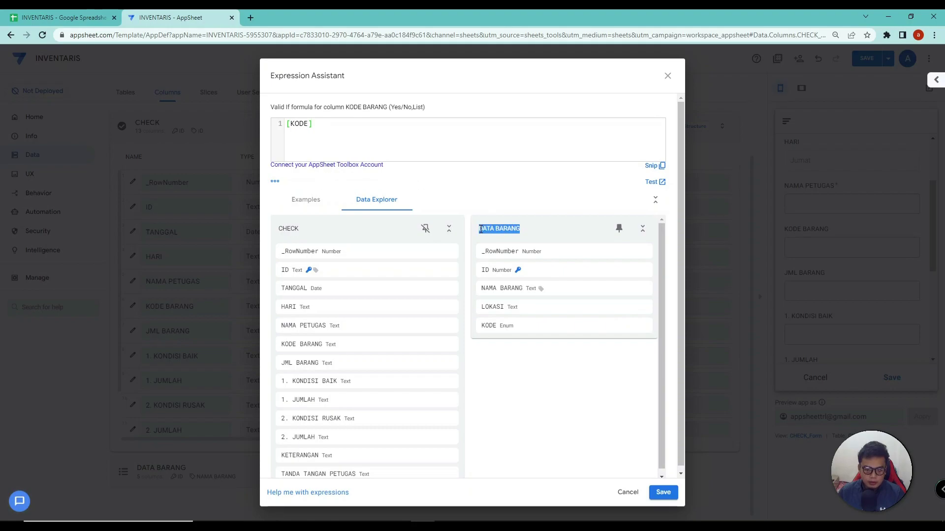
click(287, 124)
key(ctrl+v)
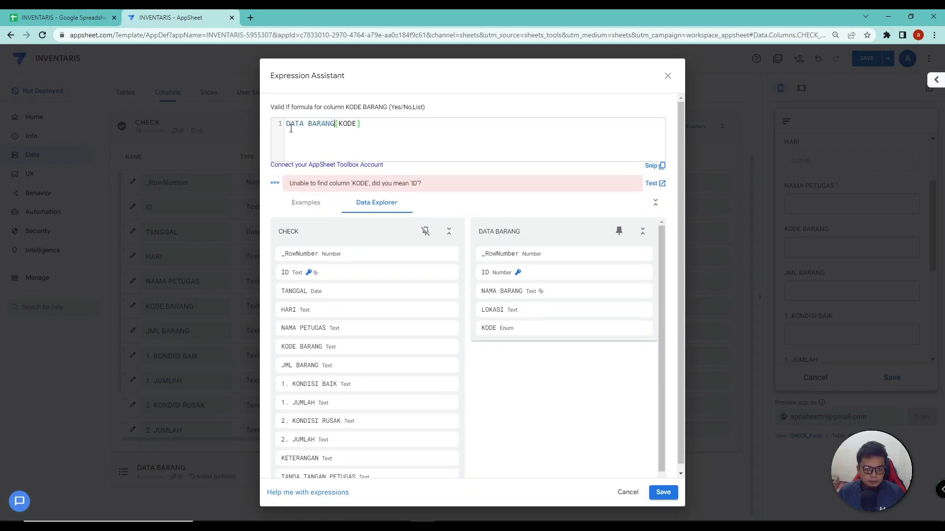
click(663, 493)
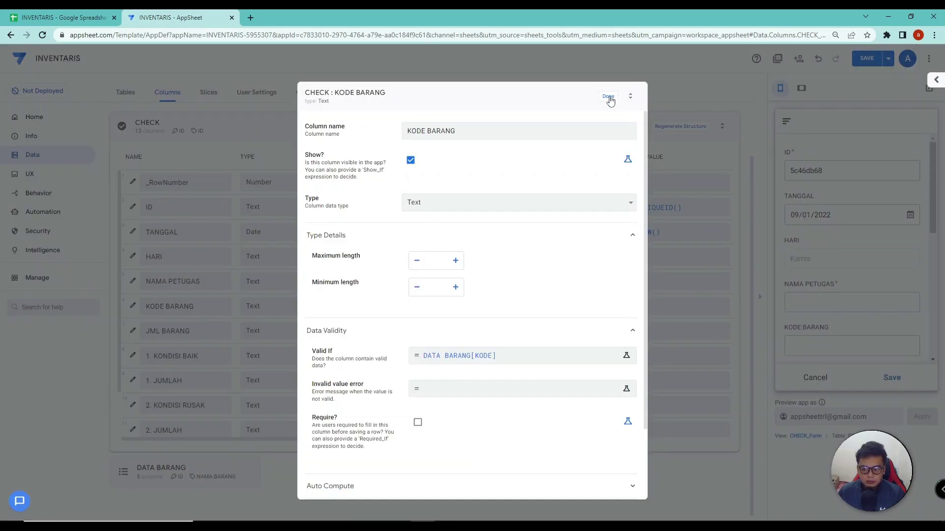
click(609, 98)
click(871, 63)
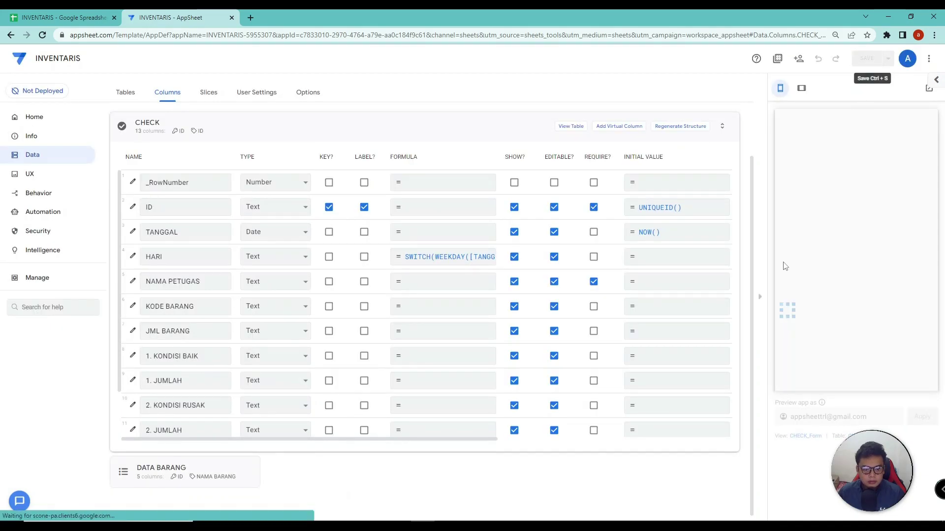
Test the KODE BARANG choices A1, B1 and C1 in the preview form
scroll(837, 262, down, 2)
click(823, 254)
click(852, 249)
click(894, 249)
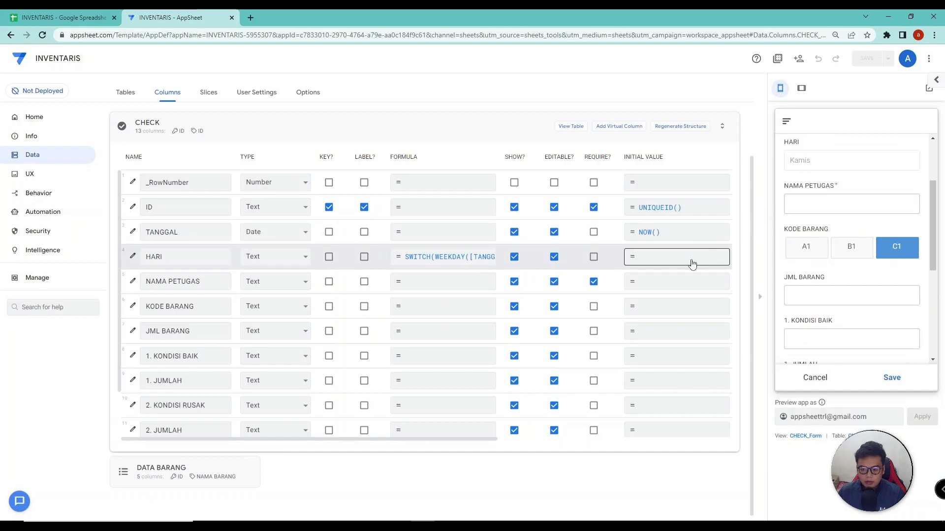
Make the KODE BARANG column required, try choices A1 and B1 in the preview form, and save the app
click(594, 307)
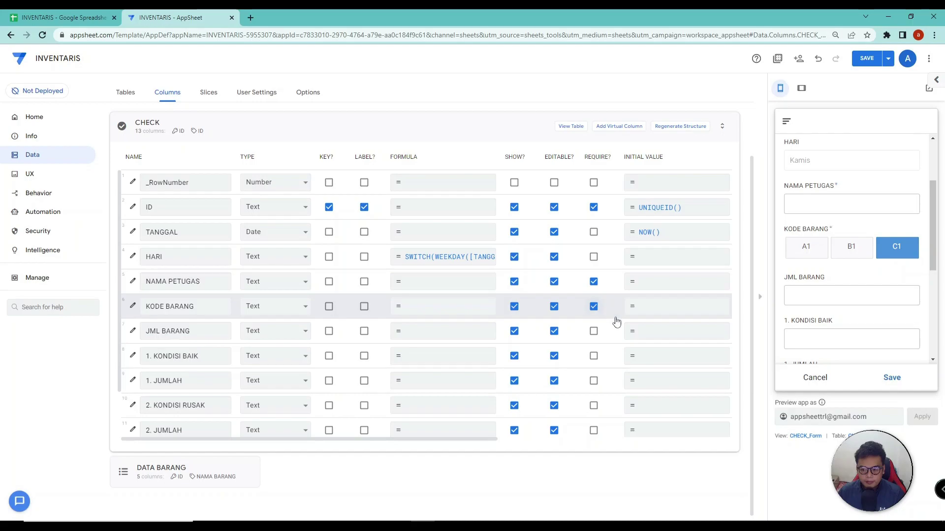
click(817, 252)
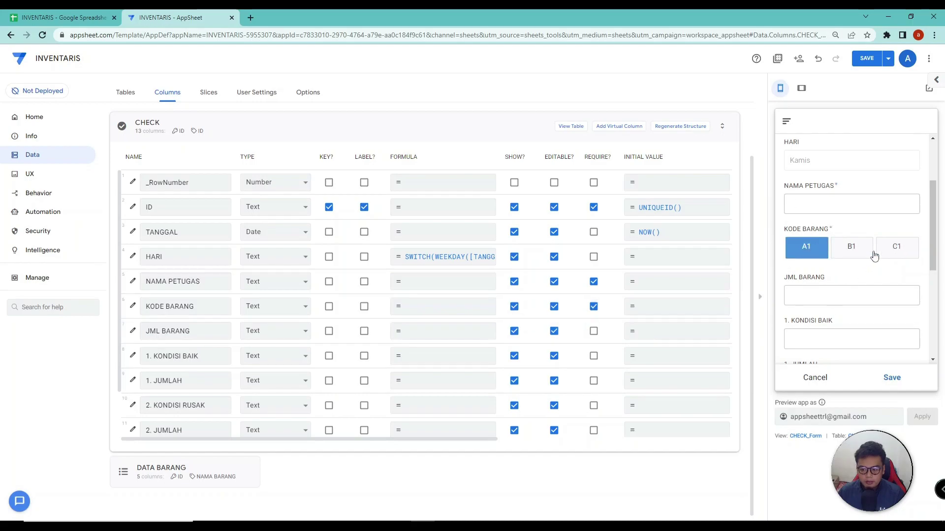
click(851, 252)
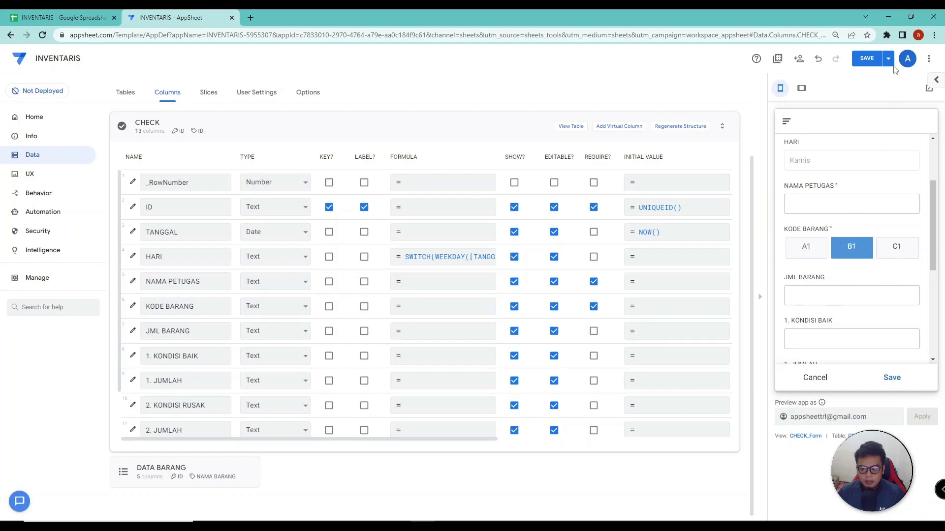
click(867, 58)
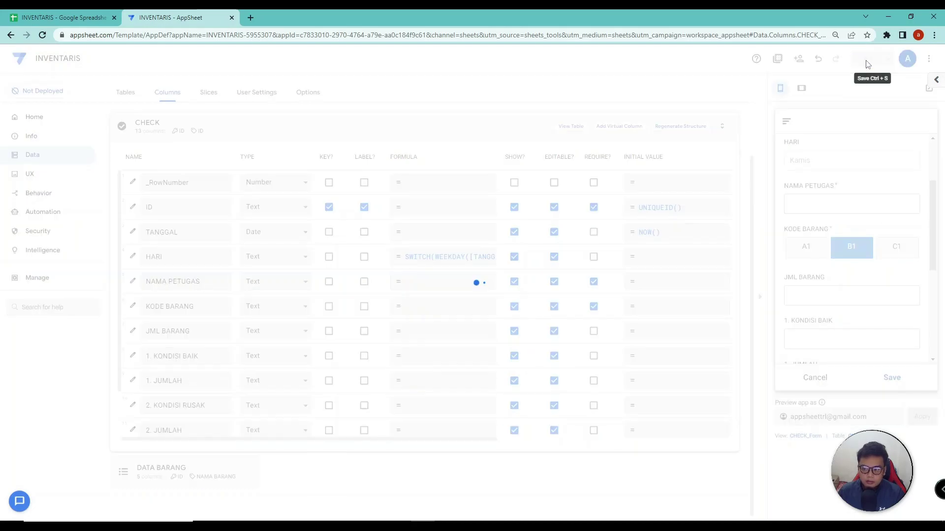
Examine the item names for code A1 in the DATA BARANG sheet as the basis for JML BARANG
click(225, 288)
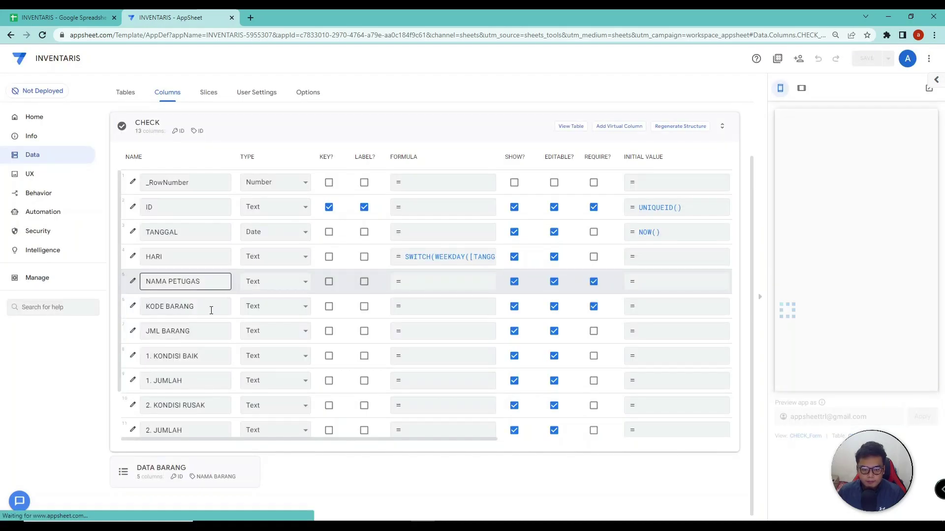
click(206, 307)
click(170, 331)
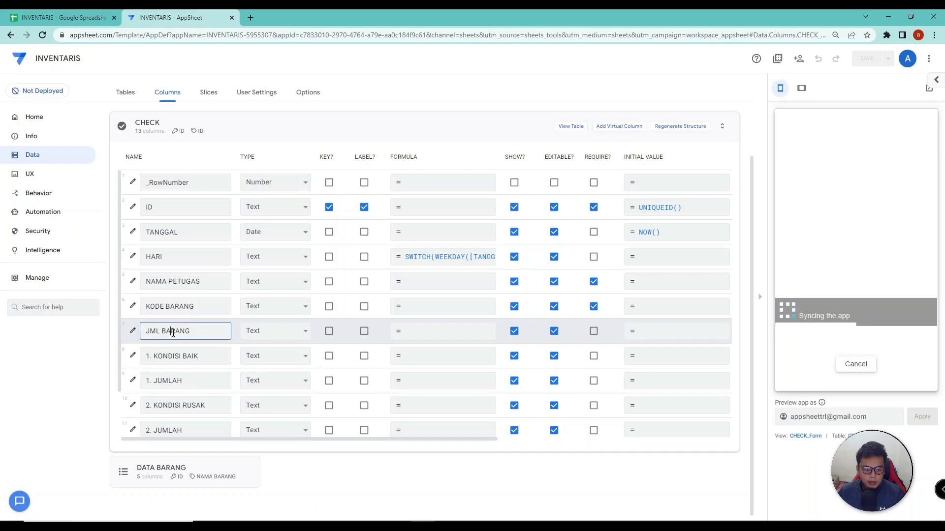
click(52, 14)
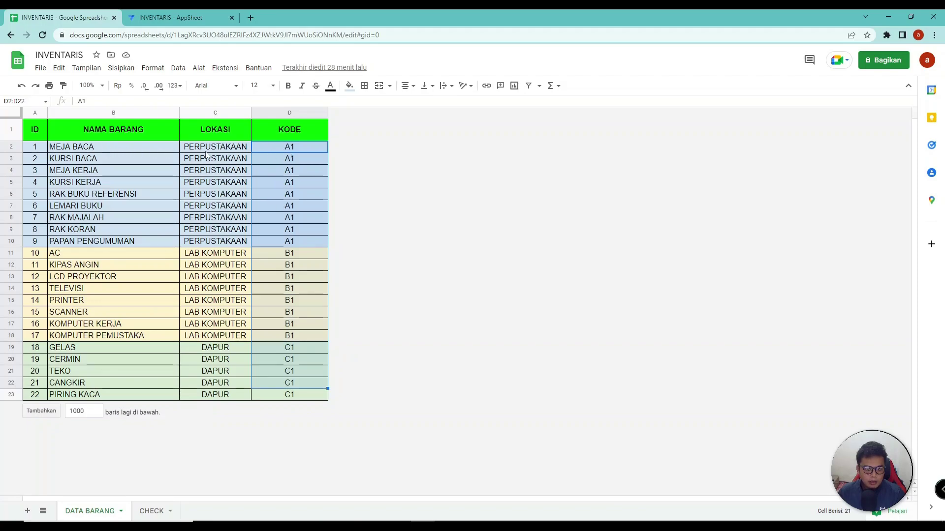
drag(156, 149, 148, 245)
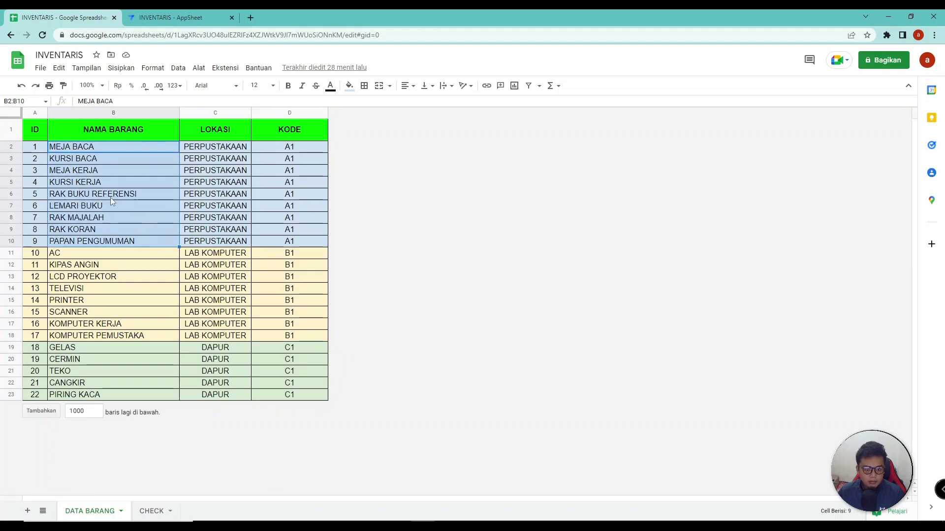
click(162, 14)
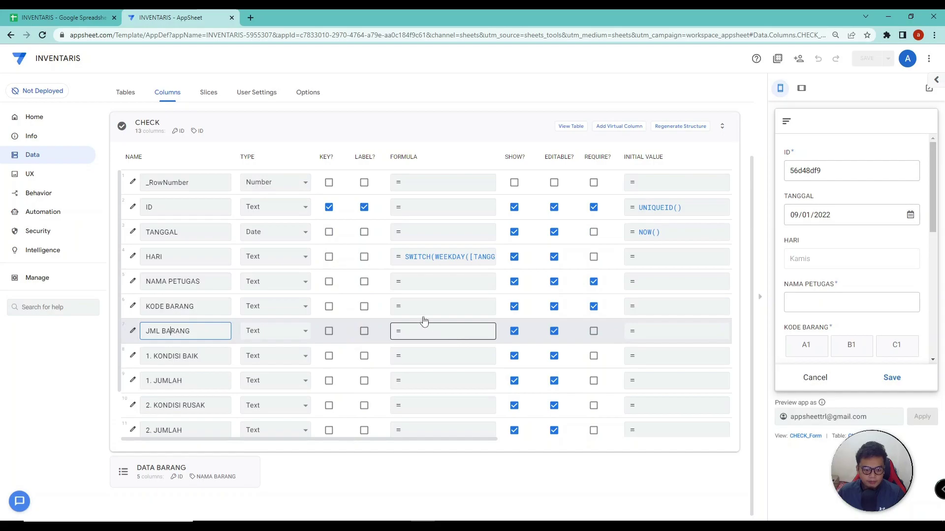
Set the JML BARANG column type to Number and start its app formula with COUNT
click(277, 335)
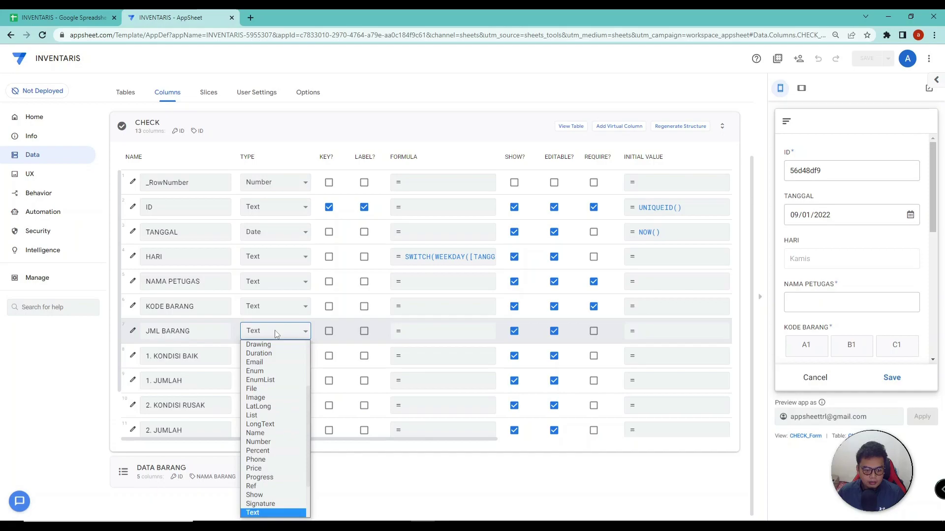
click(277, 442)
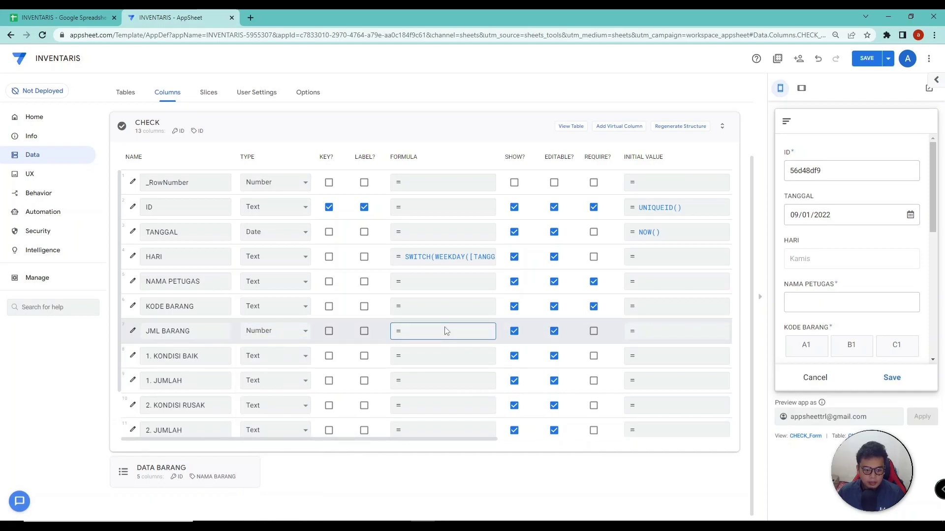
click(445, 331)
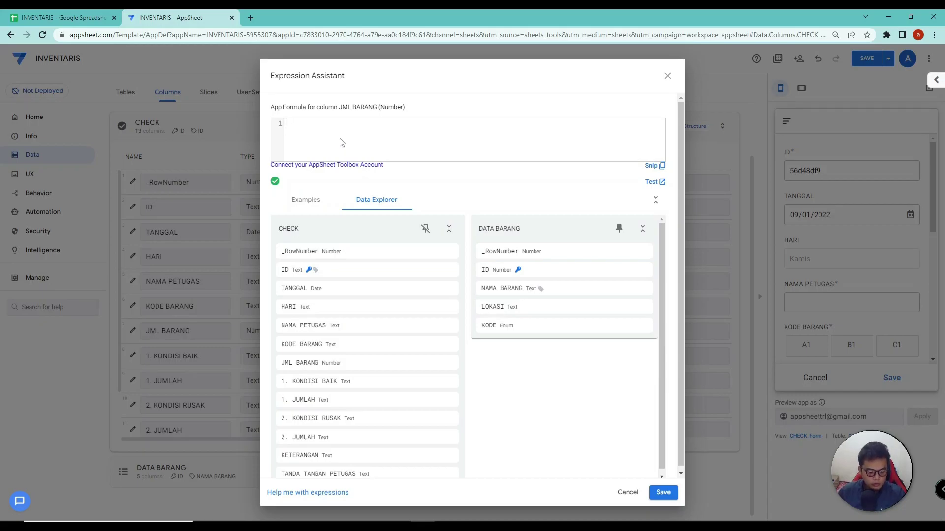
text(COUNT)
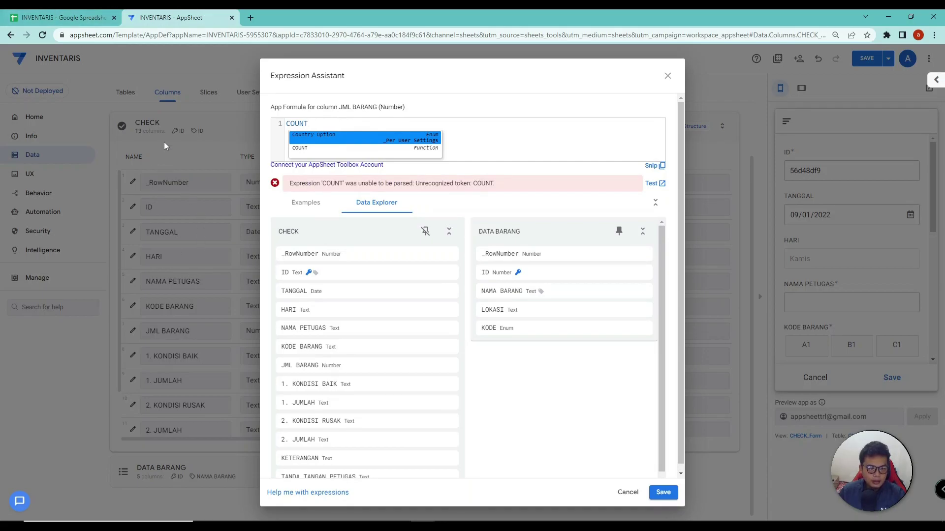
Compare the CHECK and DATA BARANG sheets in the INVENTARIS spreadsheet and return to the JML BARANG formula
click(34, 14)
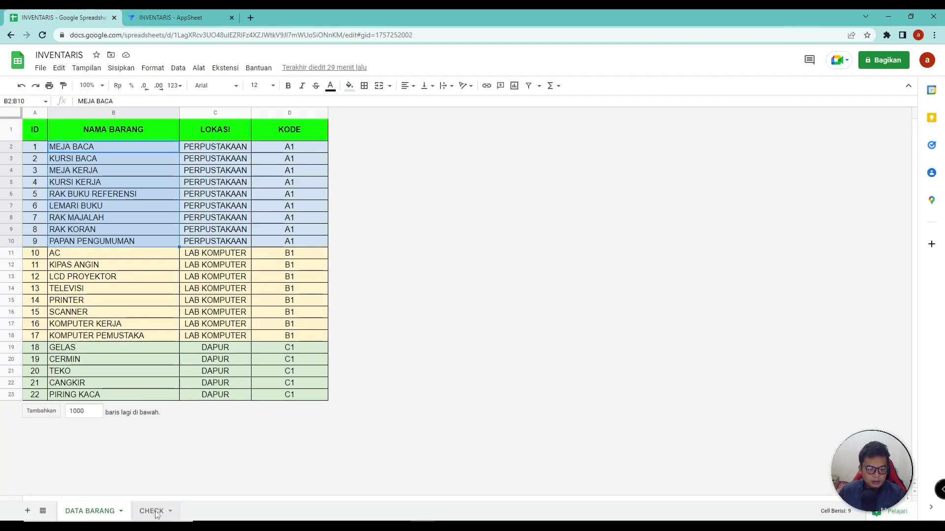
click(152, 511)
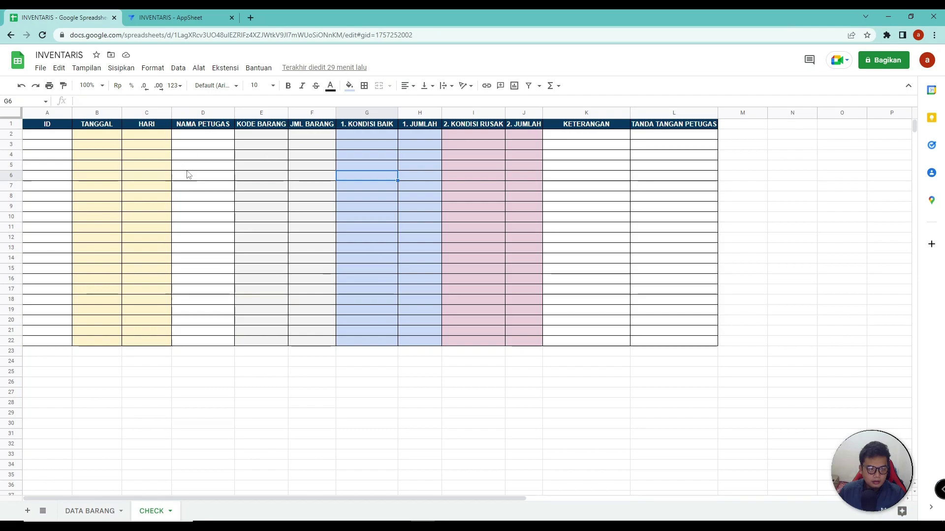
click(90, 510)
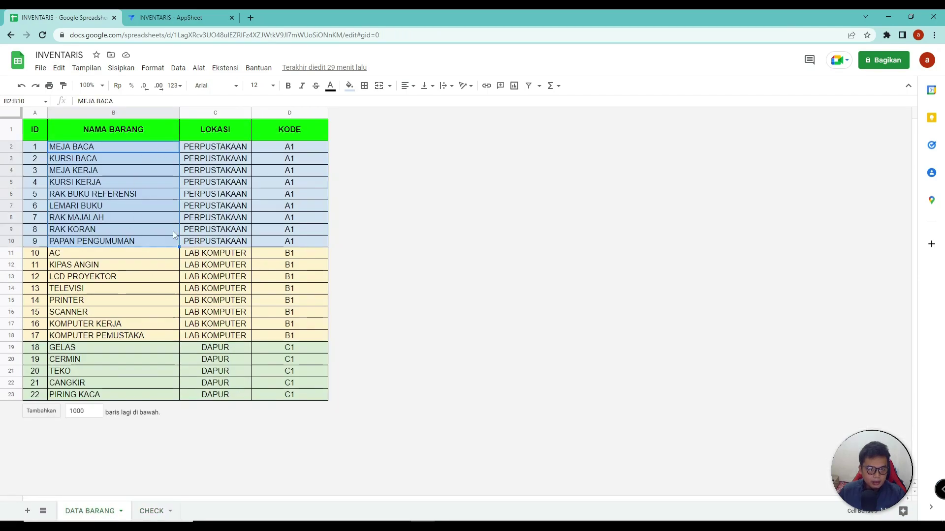
click(170, 17)
Nest a SELECT on the DATA BARANG table inside COUNT in the JML BARANG app formula
text(()
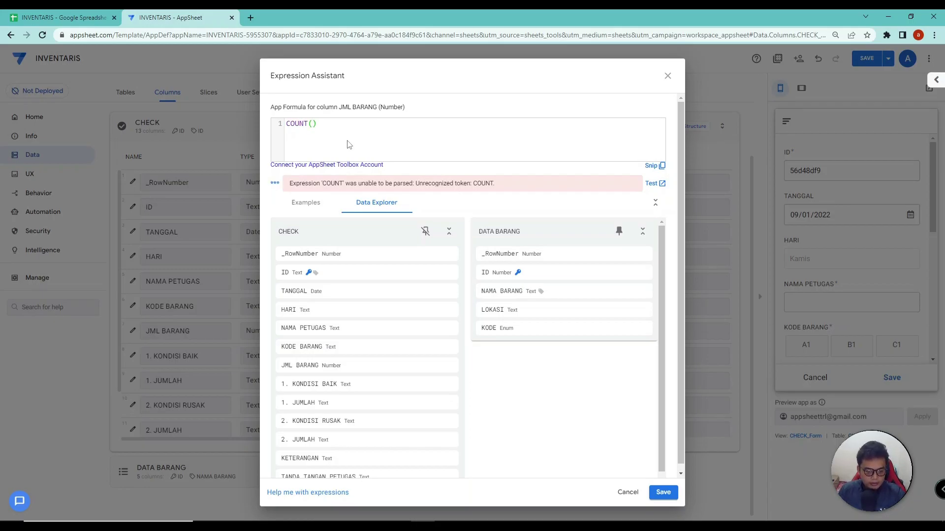
text(SELECT)
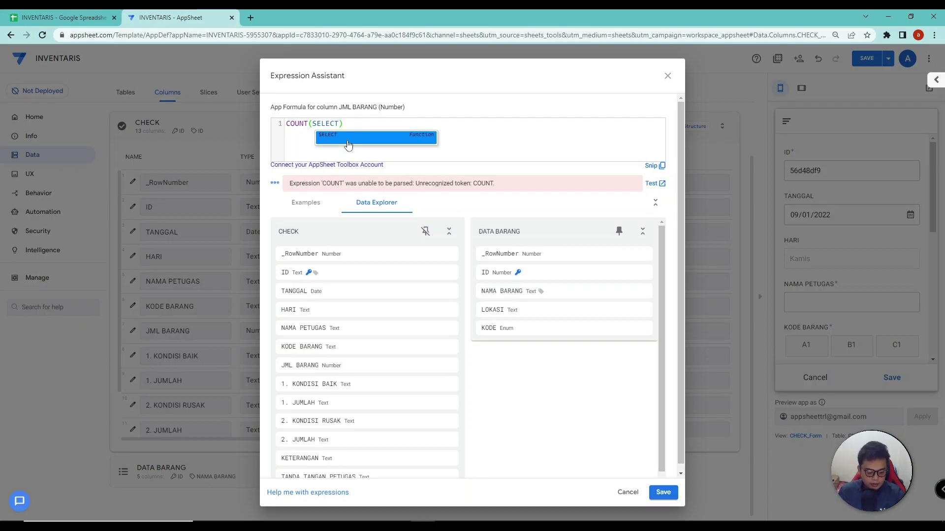
text(()
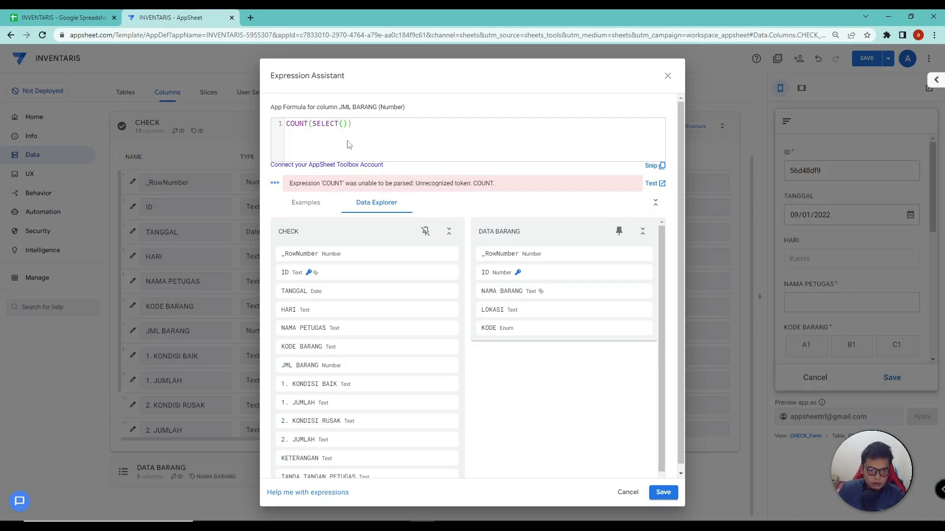
drag(525, 232, 479, 232)
key(ctrl+c)
click(502, 241)
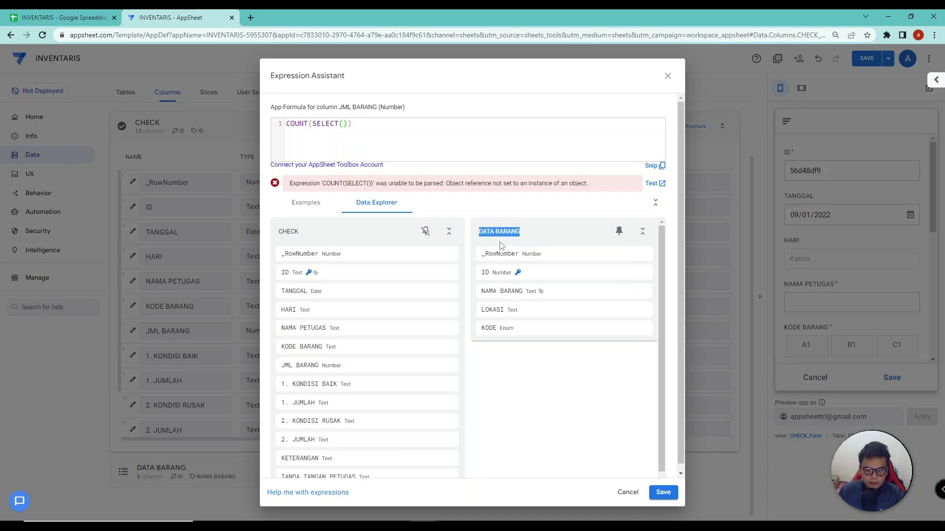
right_click(344, 124)
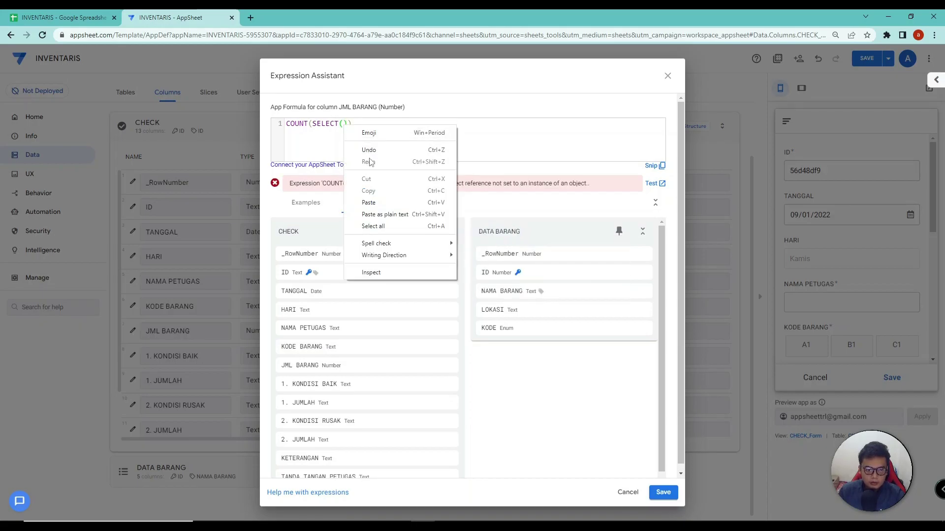
click(373, 200)
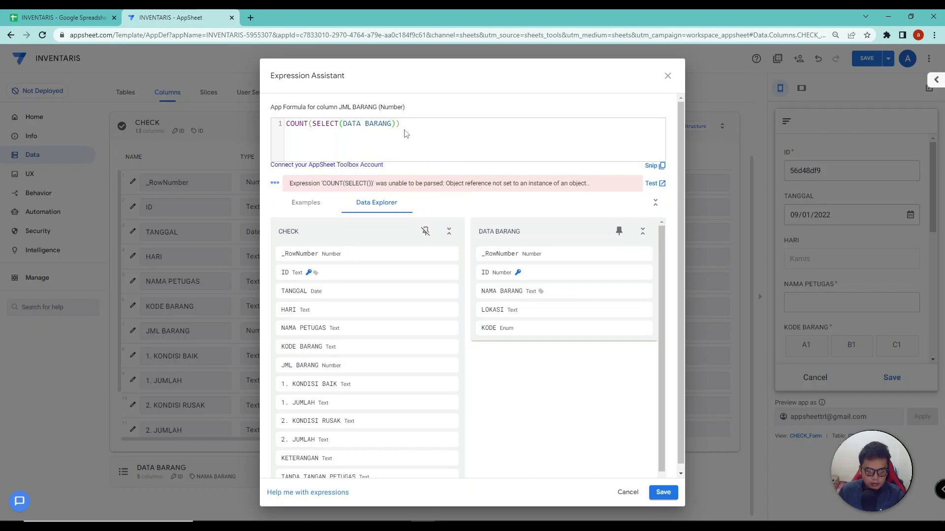
Add the KODE column to the table reference so that it reads DATA BARANG[KODE], with single brackets
text([)
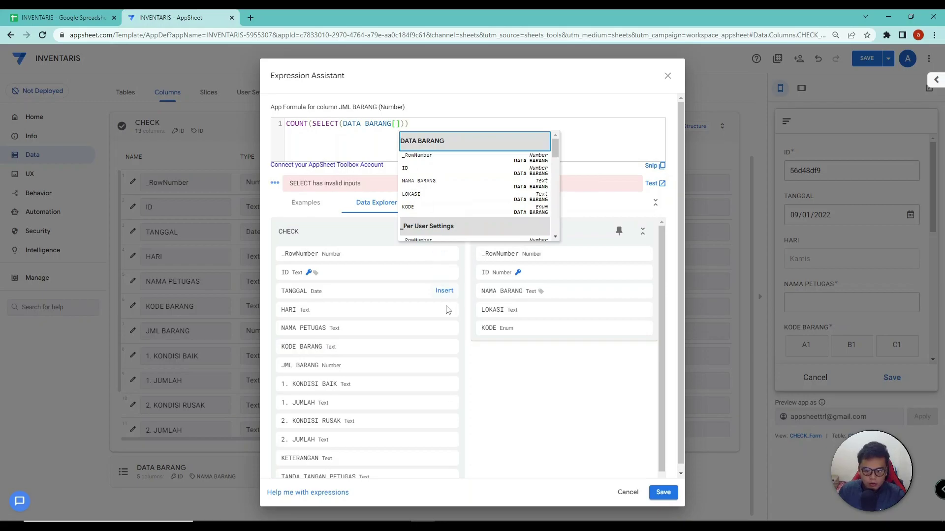
click(640, 330)
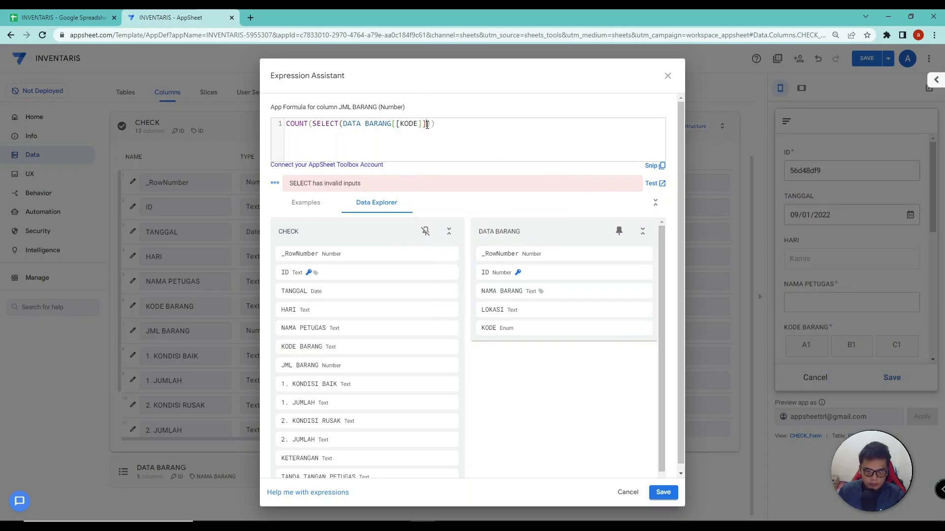
click(397, 123)
key(BackSpace)
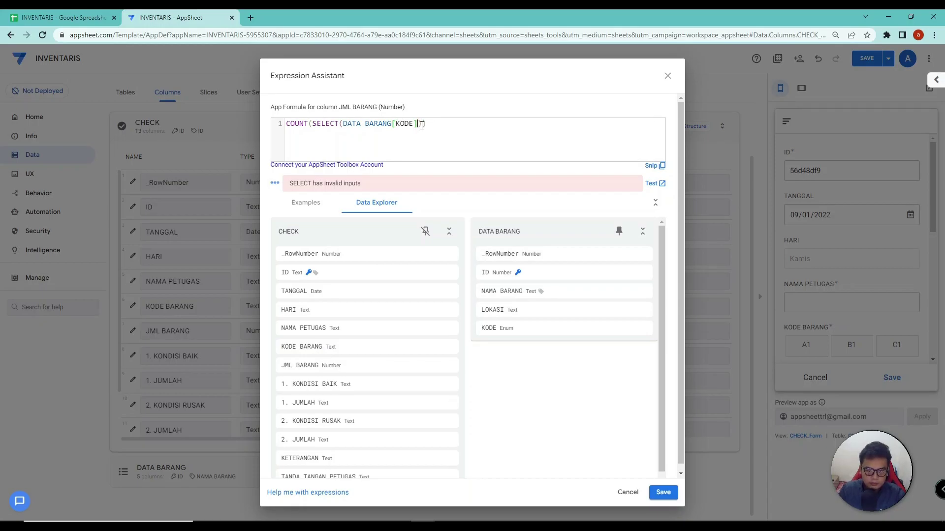
Complete the SELECT with the condition [KODE BARANG]=[KODE], and save the formula and the app
text(,)
text([)
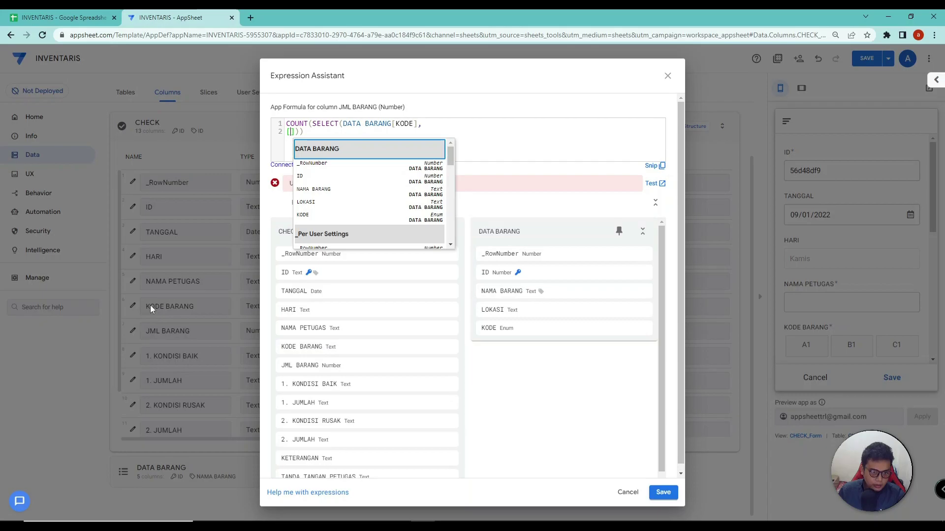
text(KOD)
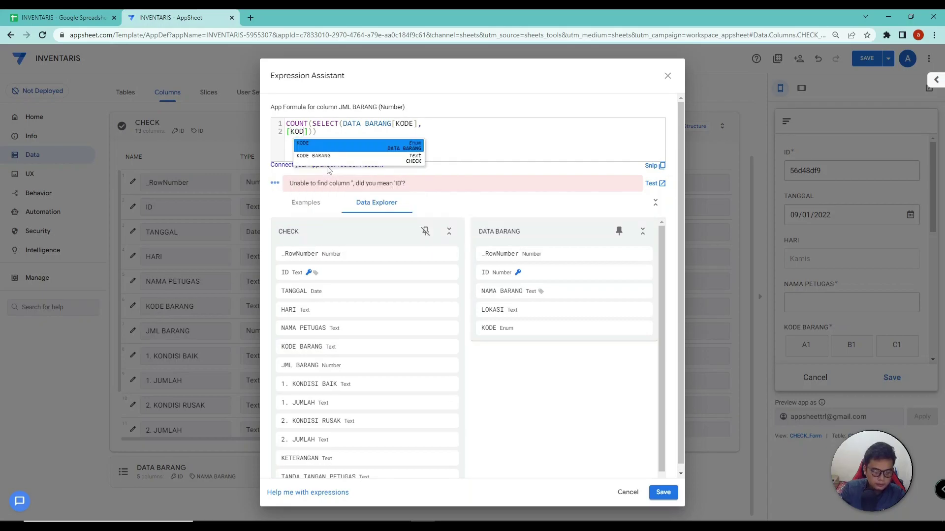
text(E)
click(323, 156)
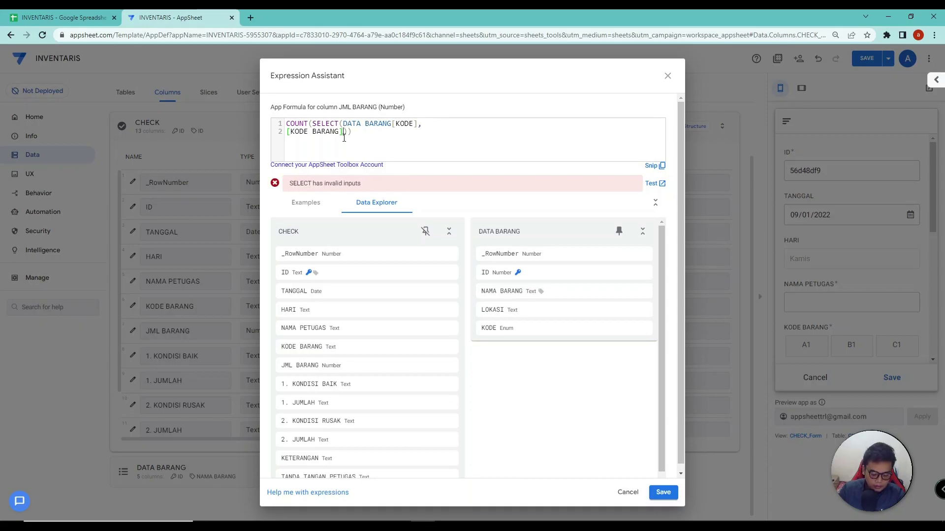
text(=)
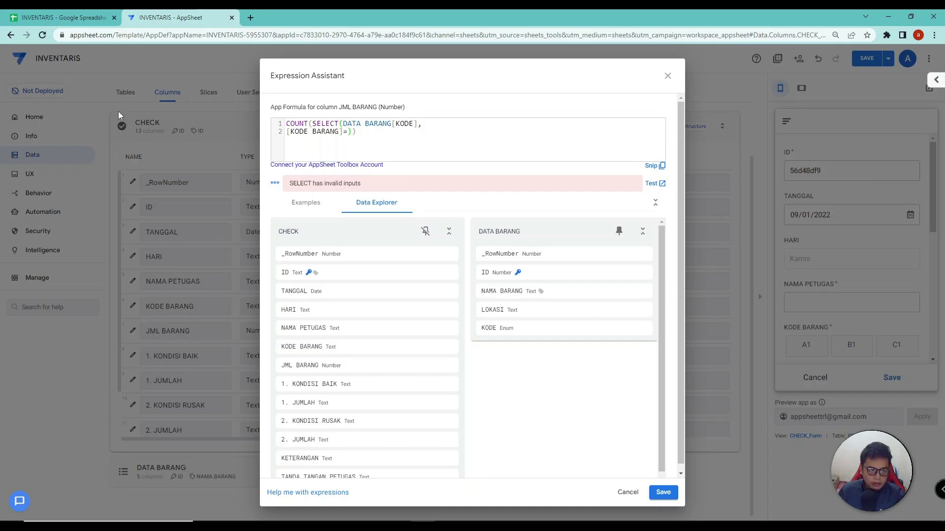
click(63, 17)
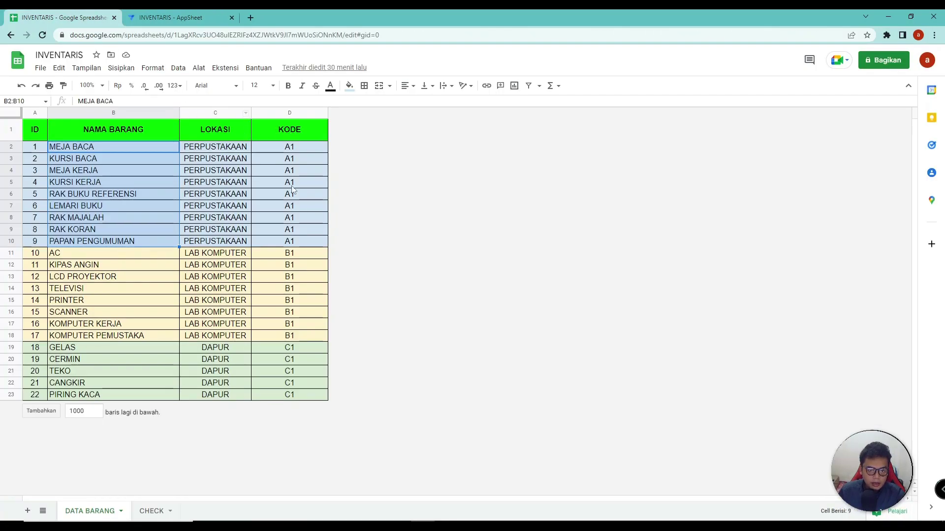
key(ctrl+Tab)
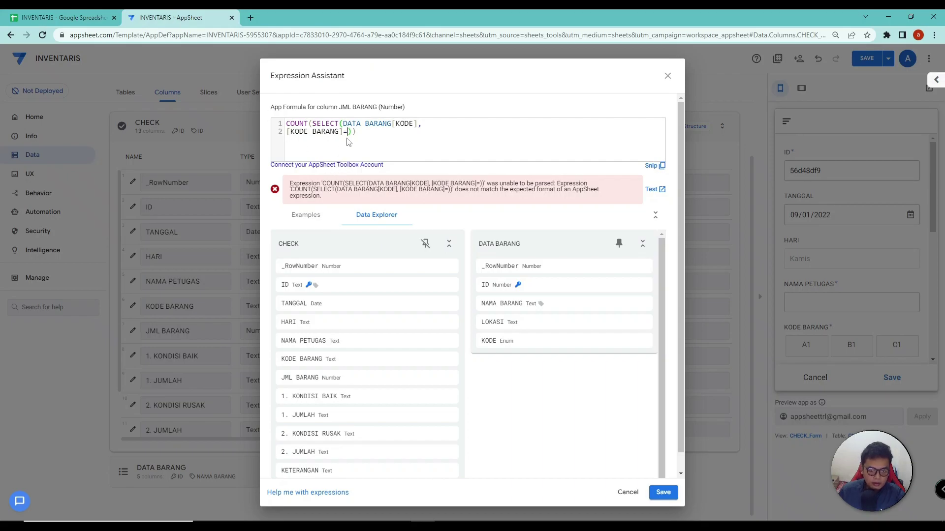
text([KODE)
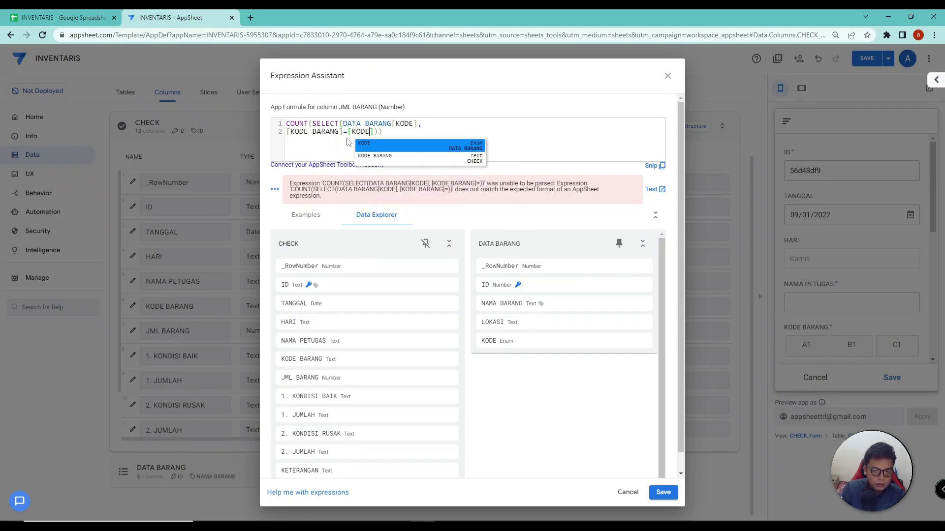
click(397, 132)
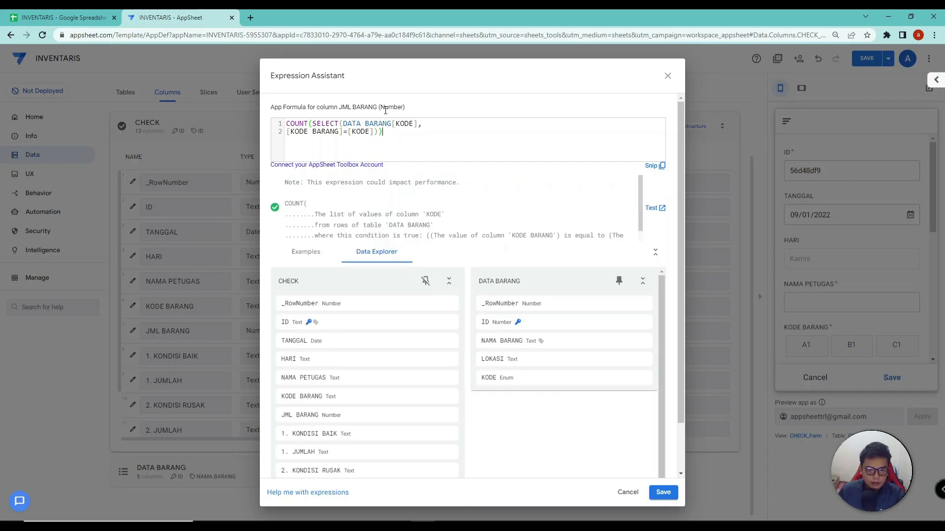
click(667, 493)
click(865, 61)
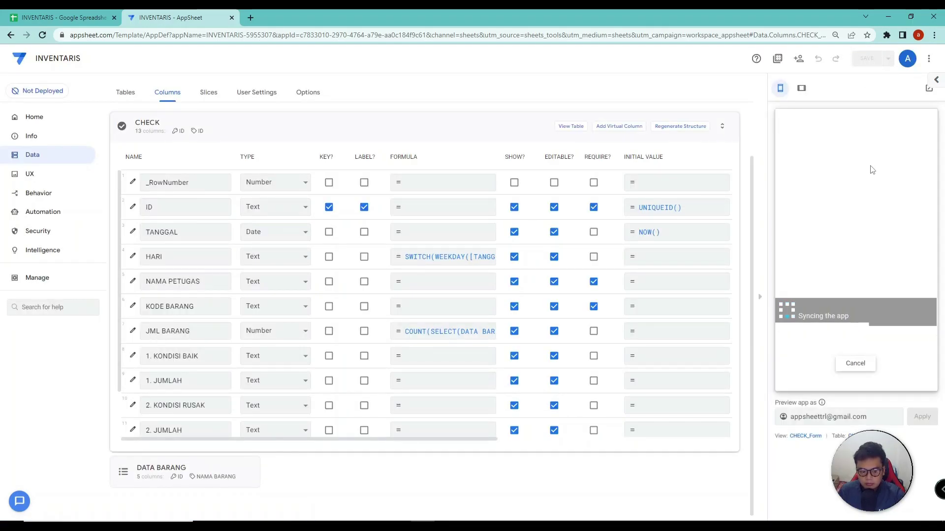
Test the JML BARANG count in the preview form with the KODE BARANG choices A1, B1 and C1
scroll(830, 243, down, 2)
scroll(859, 243, down, 1)
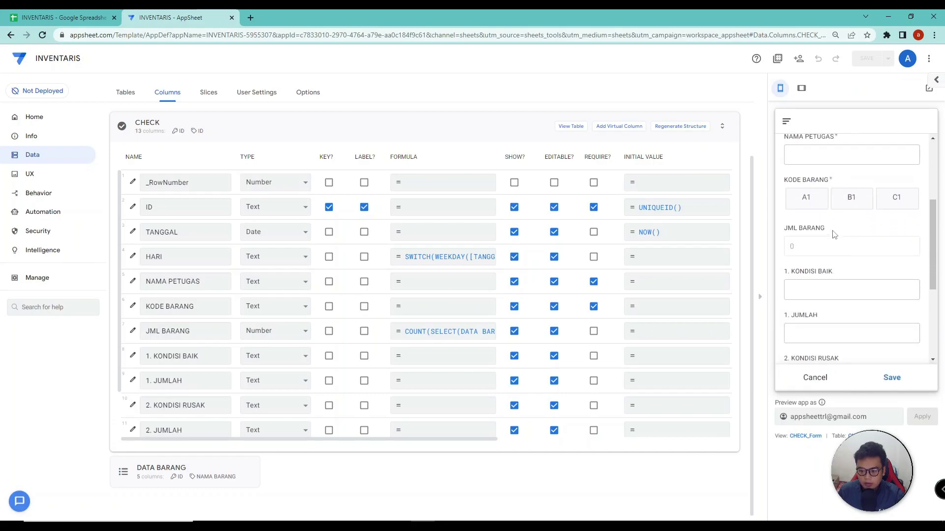
click(812, 202)
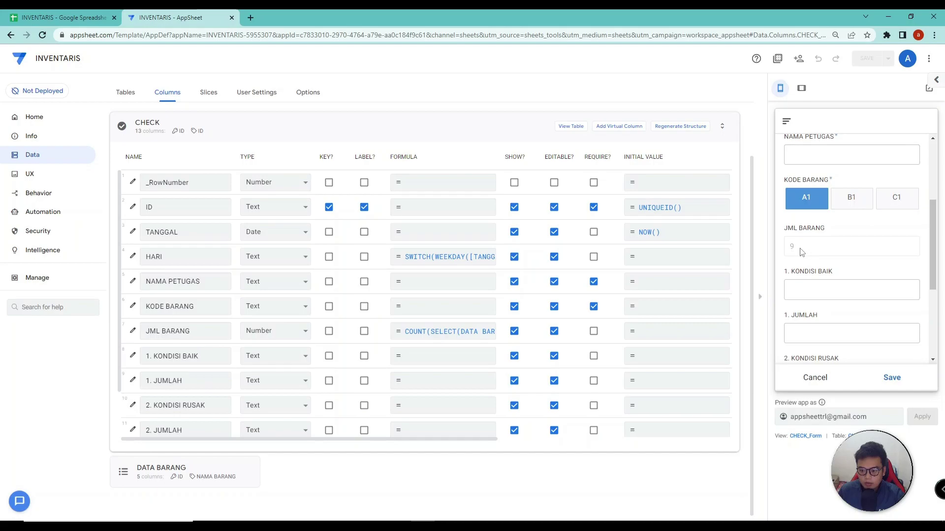
click(854, 202)
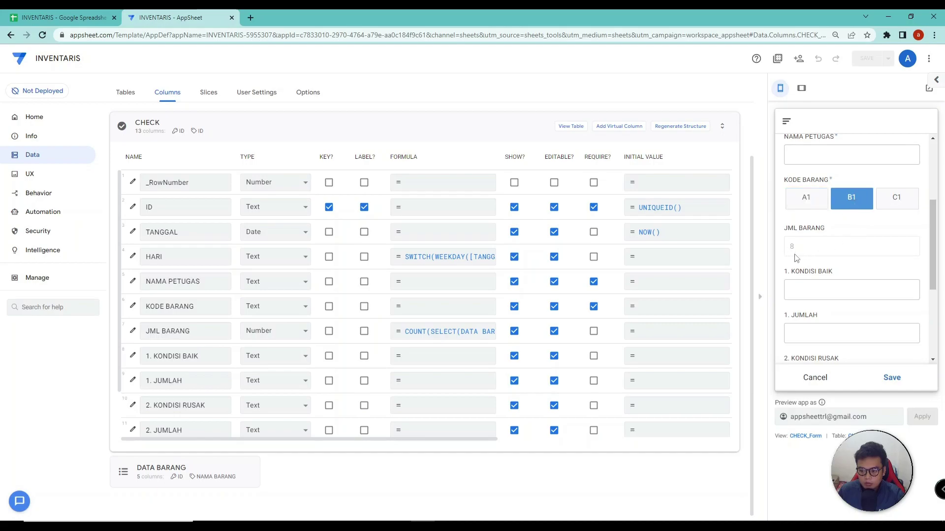
click(884, 207)
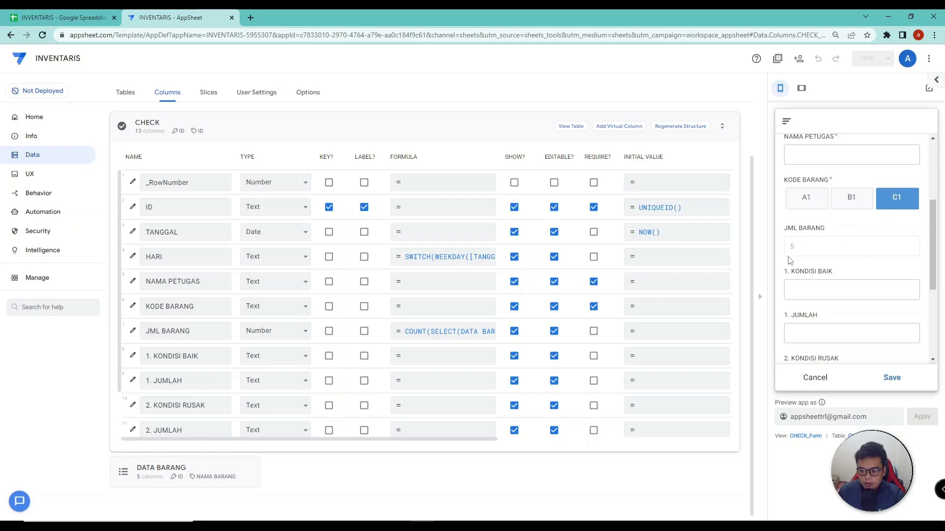
click(857, 199)
click(807, 202)
Check the A1 rows in the KODE column of the DATA BARANG sheet against the form's count and return to AppSheet
click(63, 17)
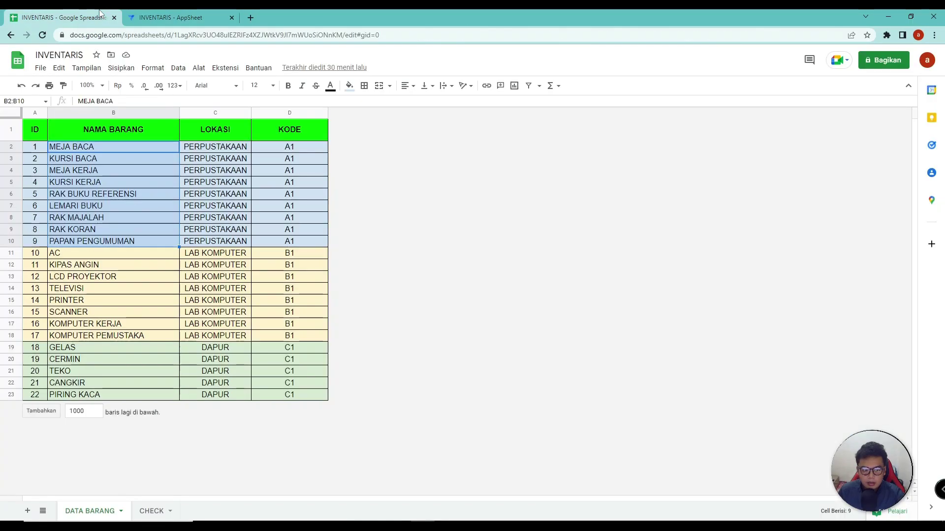
click(245, 149)
drag(245, 150, 244, 241)
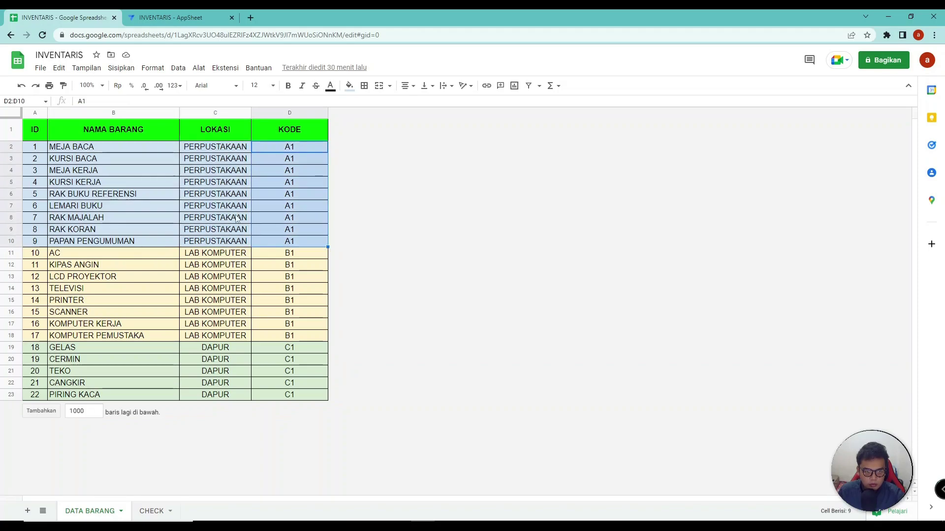
click(153, 18)
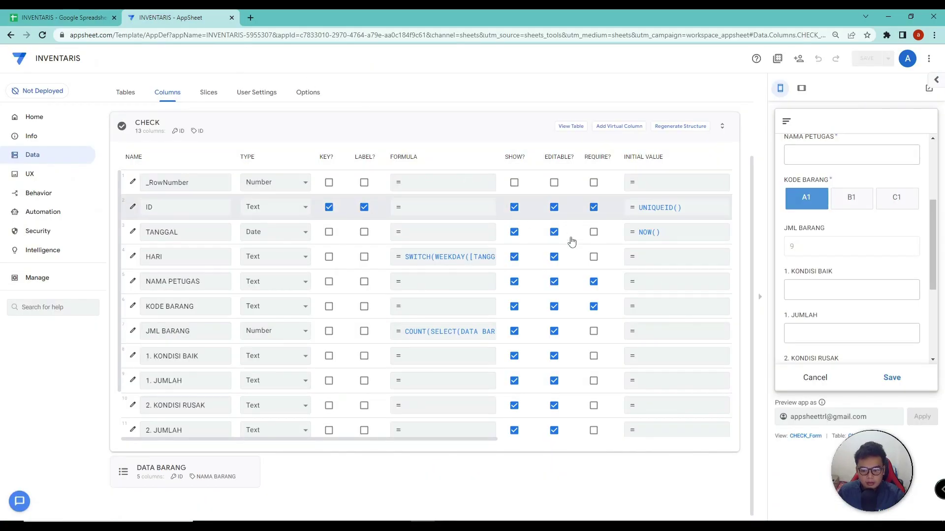
Set the 1. KONDISI BAIK column type to EnumList and check its selection list in the preview form
scroll(844, 315, down, 1)
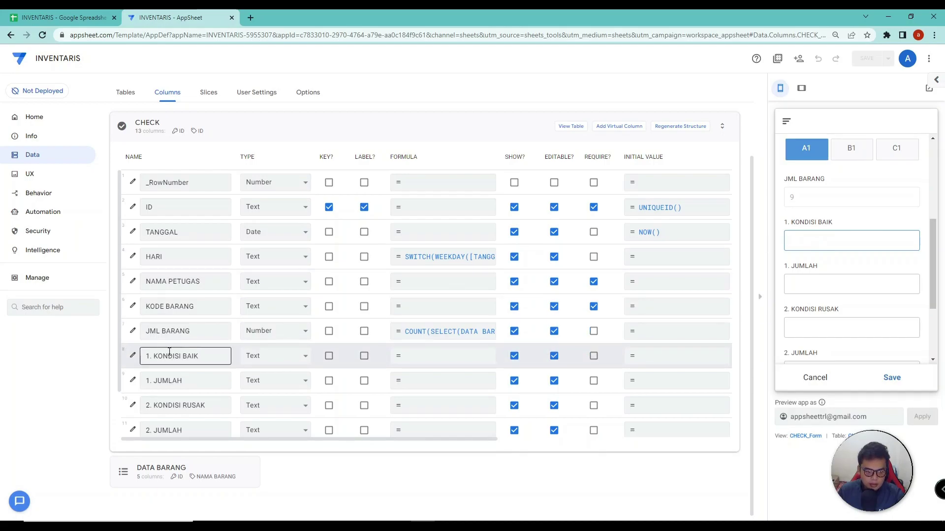
scroll(167, 353, down, 1)
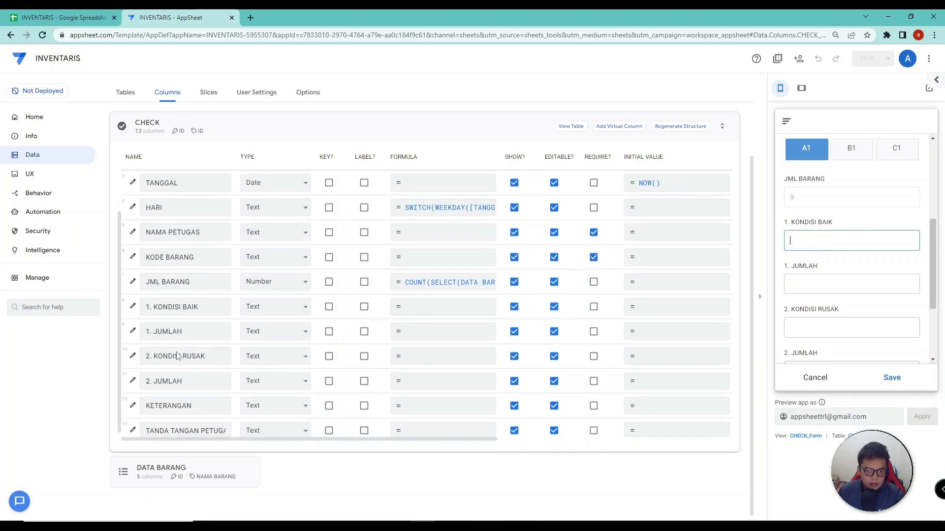
click(261, 316)
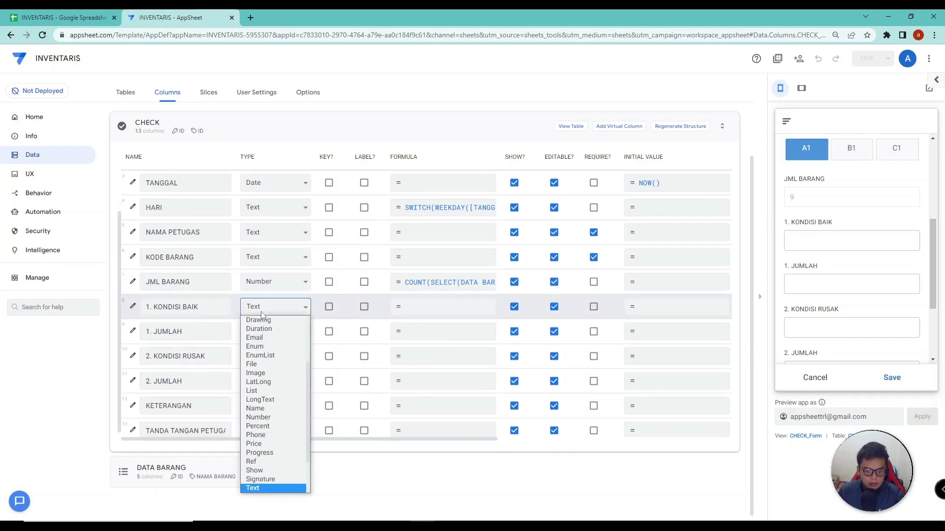
click(268, 355)
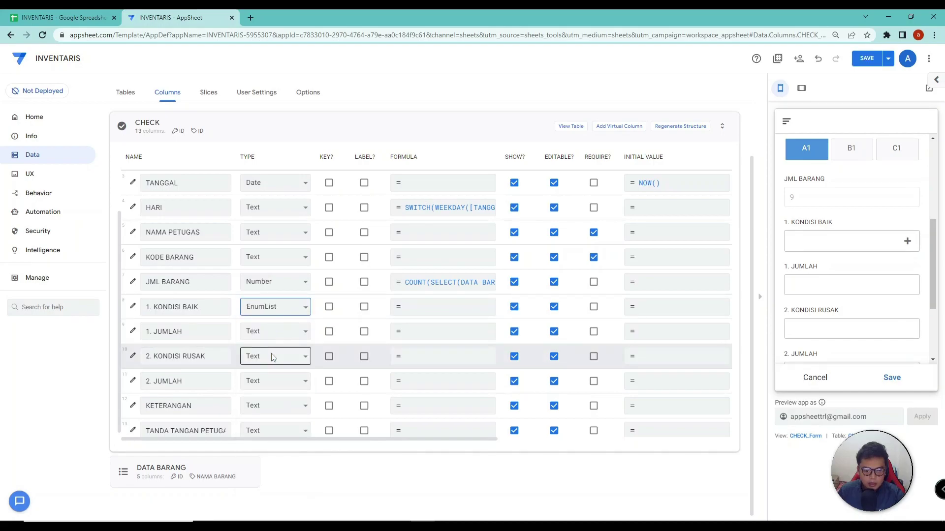
click(871, 242)
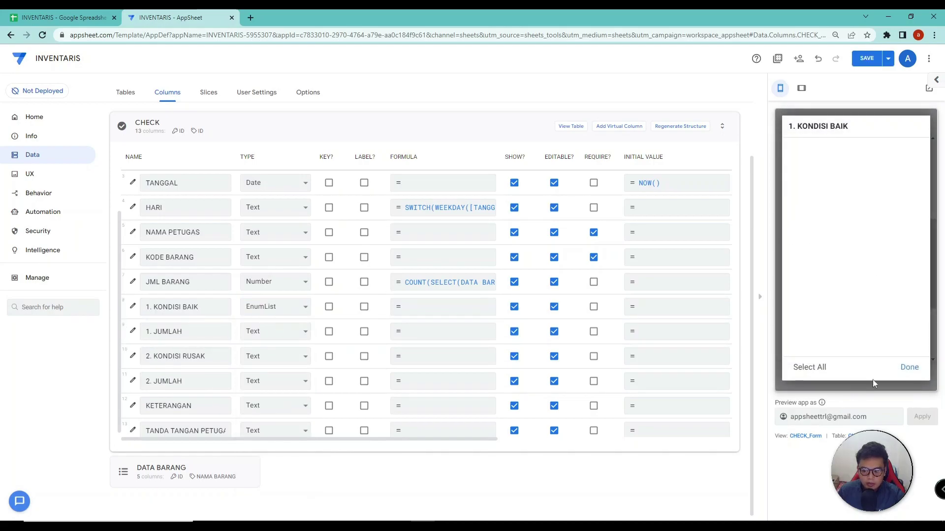
click(906, 368)
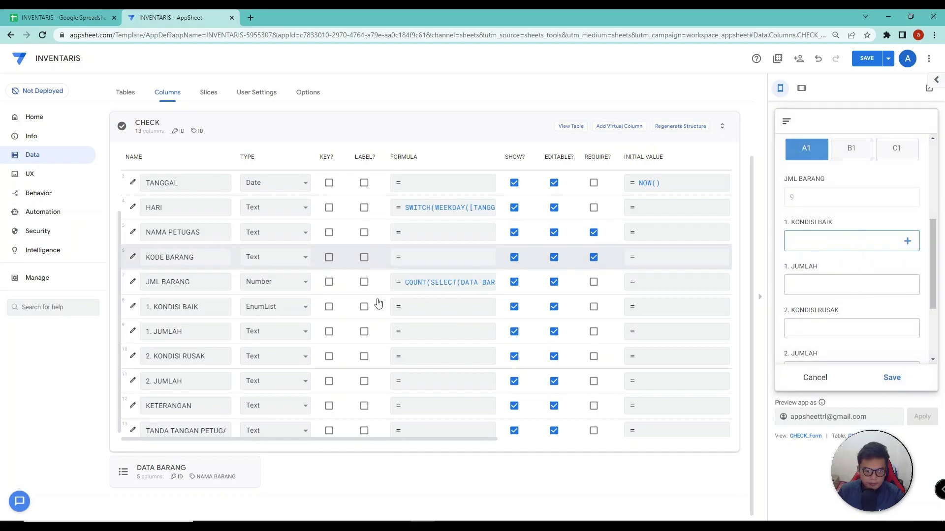
Set the 1. JUMLAH column type to Number and the 2. KONDISI RUSAK column type to EnumList
click(151, 331)
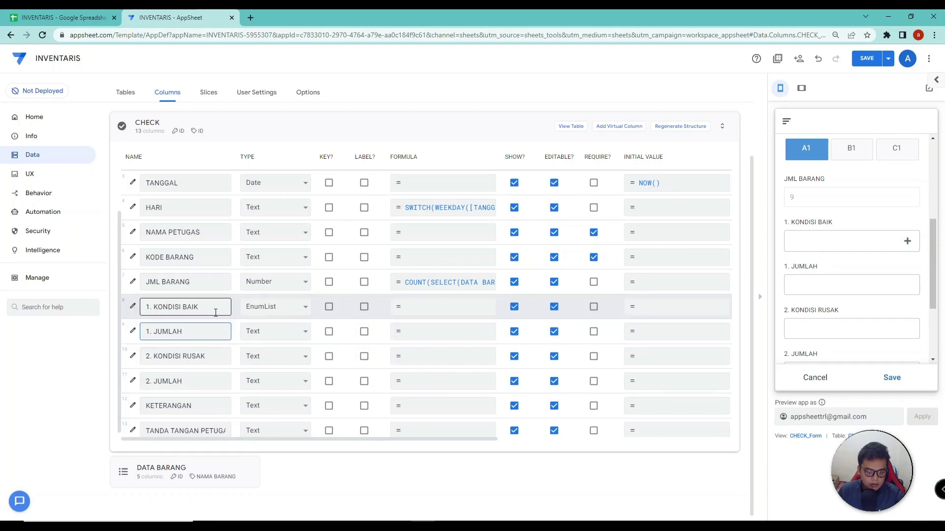
click(301, 331)
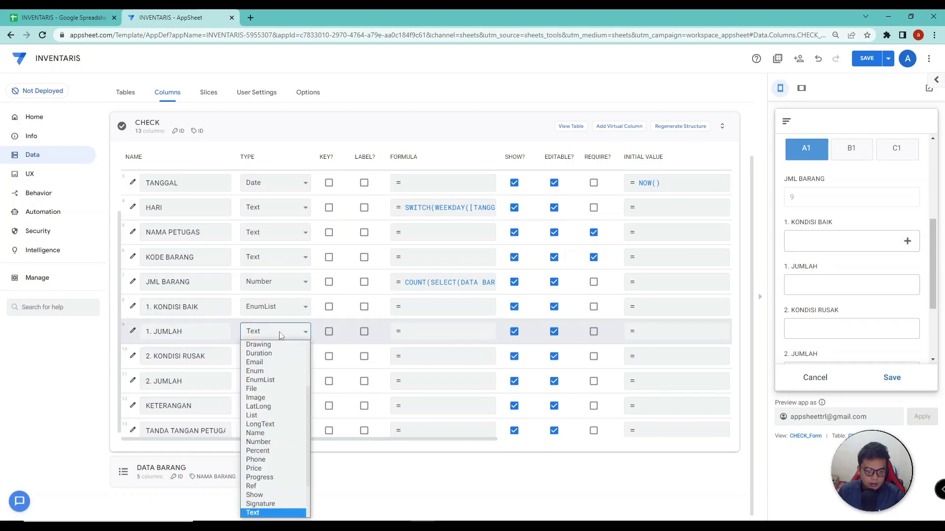
scroll(273, 433, down, 2)
scroll(271, 449, up, 4)
click(274, 488)
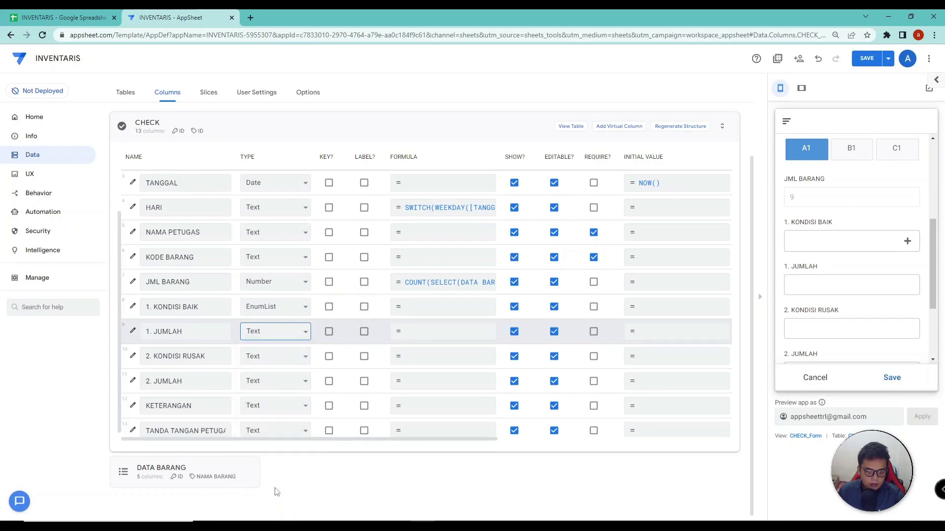
click(254, 359)
click(272, 214)
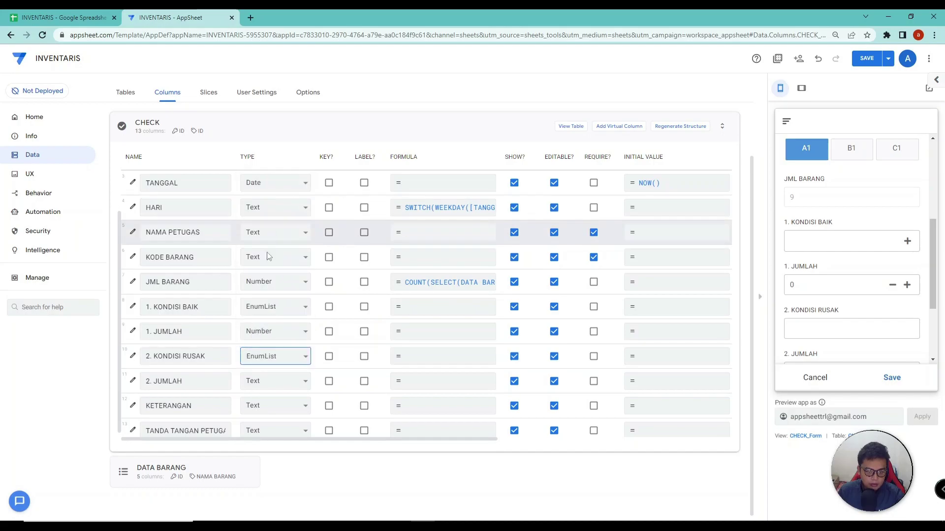
Set the 2. JUMLAH column type to Number and TANDA TANGAN PETUGAS to Signature, and save the app
click(276, 381)
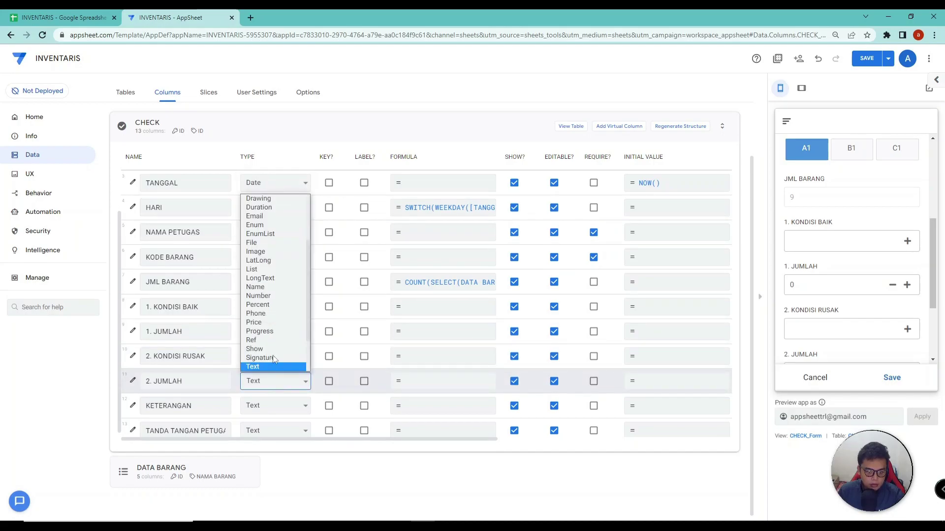
click(270, 302)
scroll(276, 424, down, 1)
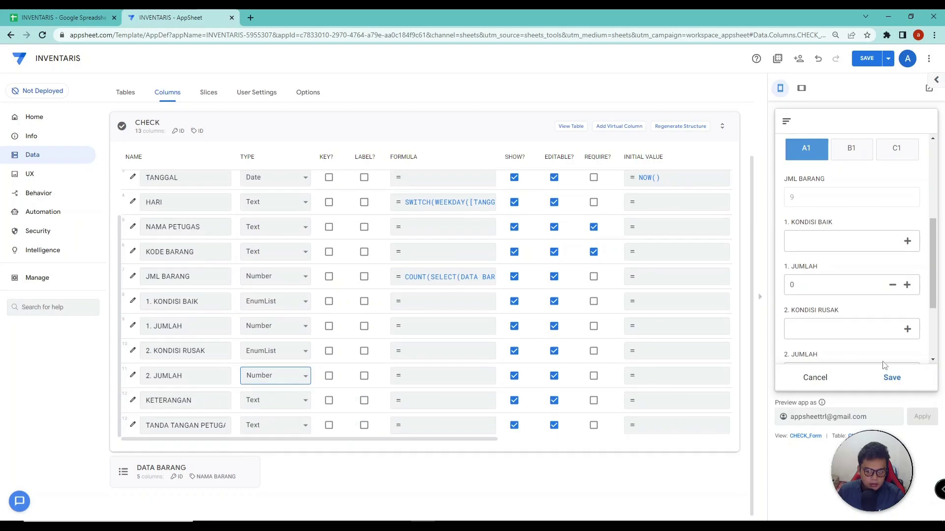
scroll(835, 312, down, 3)
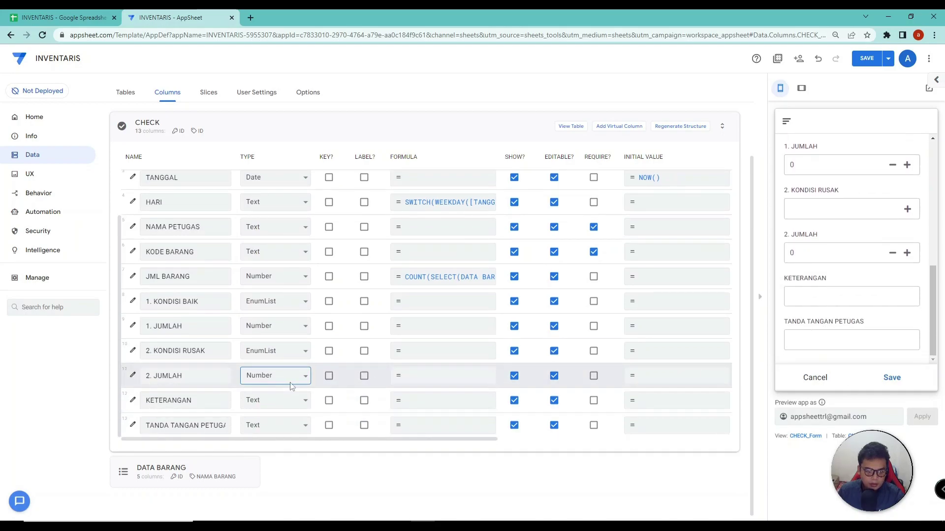
click(278, 426)
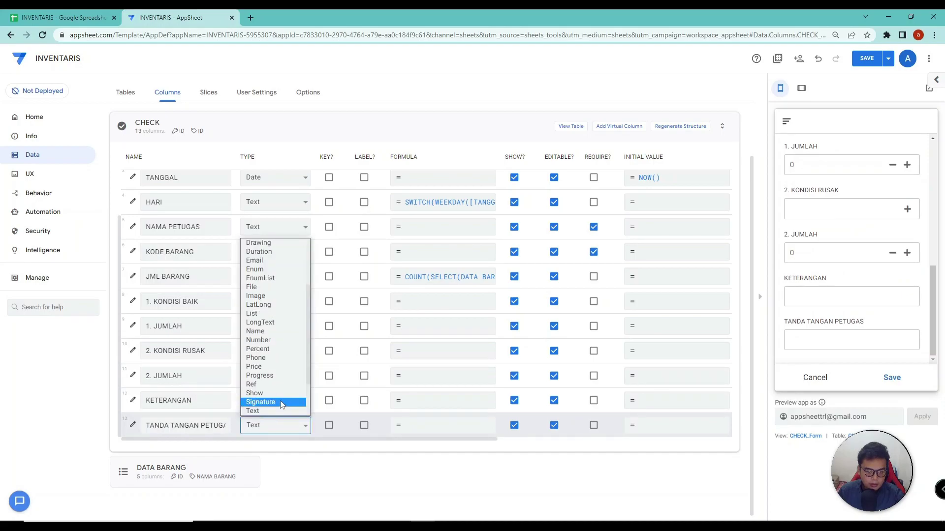
click(282, 403)
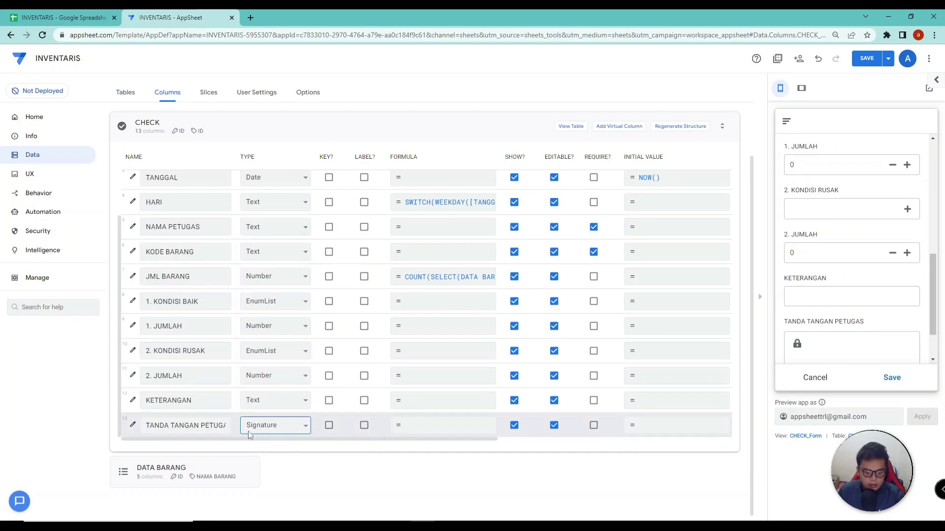
click(867, 58)
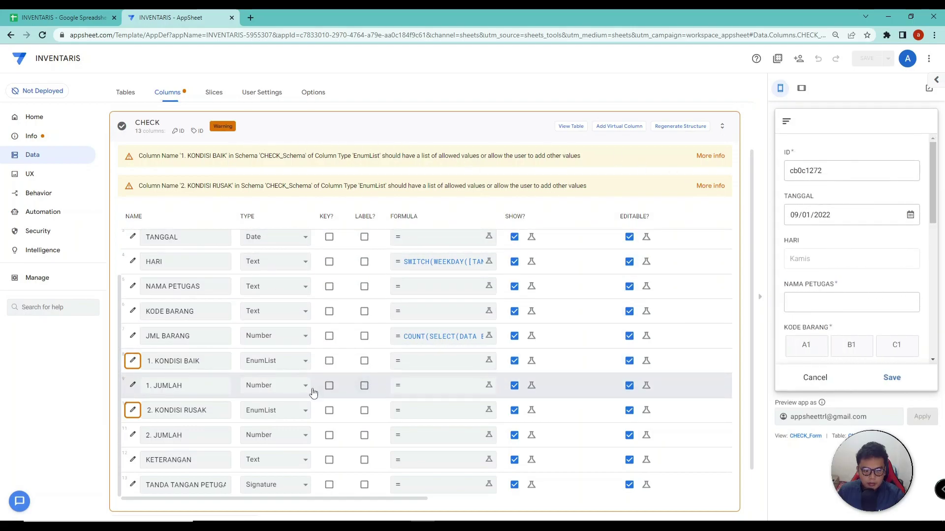
Check the 1. KONDISI BAIK selection list in the preview form and look at the item names in the DATA BARANG sheet
scroll(871, 311, down, 2)
scroll(872, 311, down, 3)
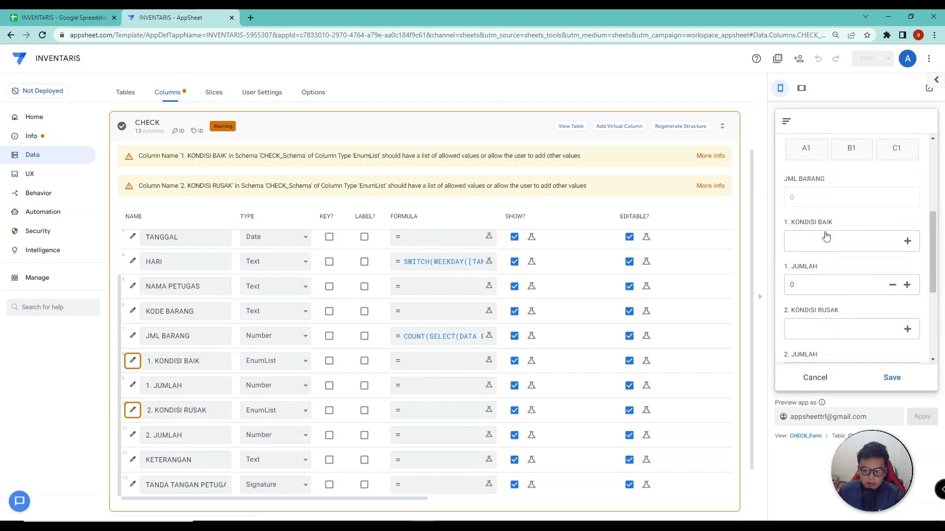
click(835, 242)
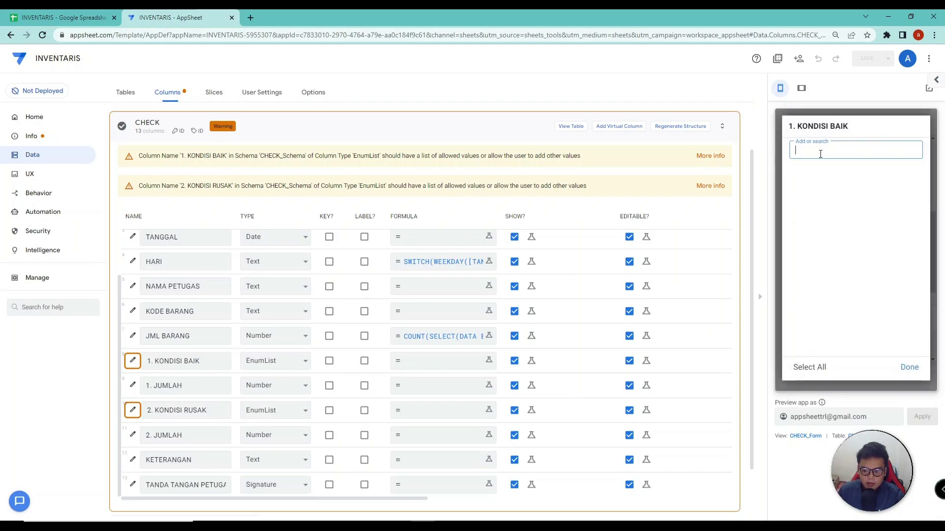
click(909, 367)
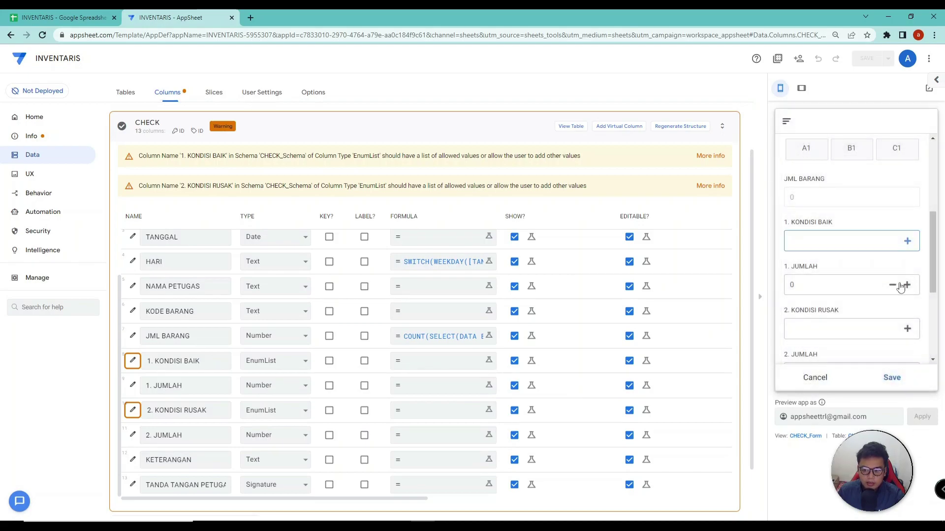
click(69, 16)
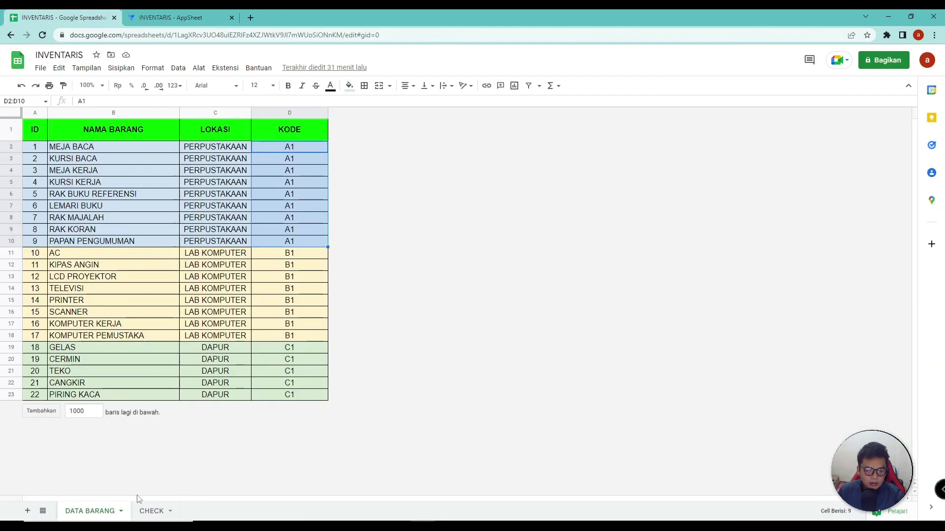
click(171, 18)
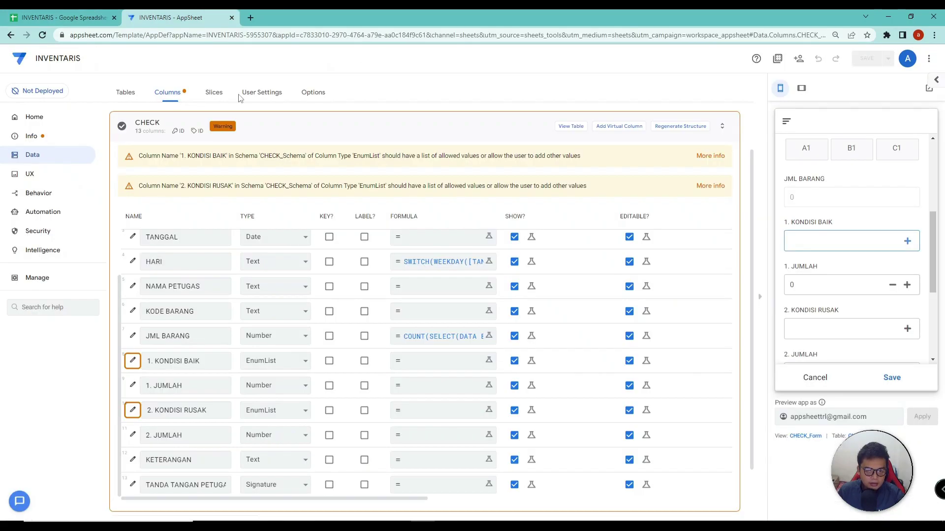
Start a Valid If formula for the 1. KONDISI BAIK column with the SELECT function
click(132, 361)
scroll(494, 396, down, 2)
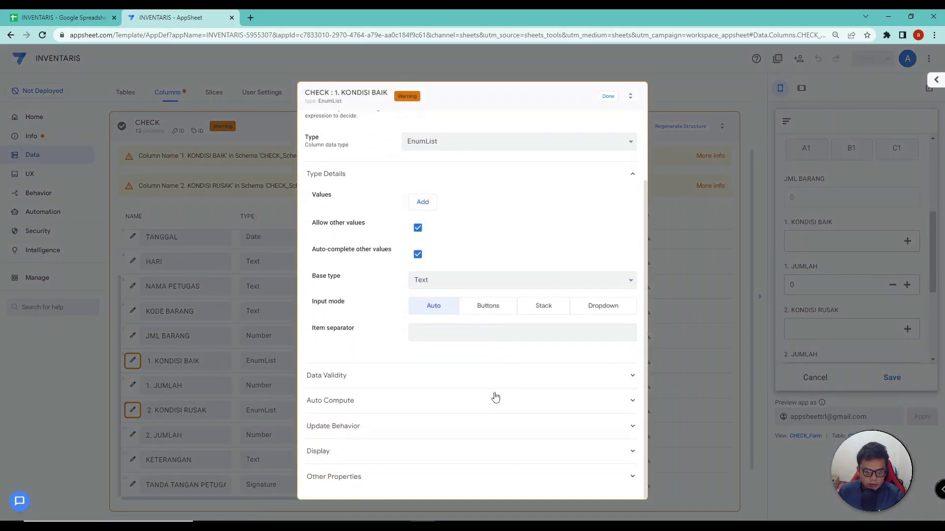
click(489, 378)
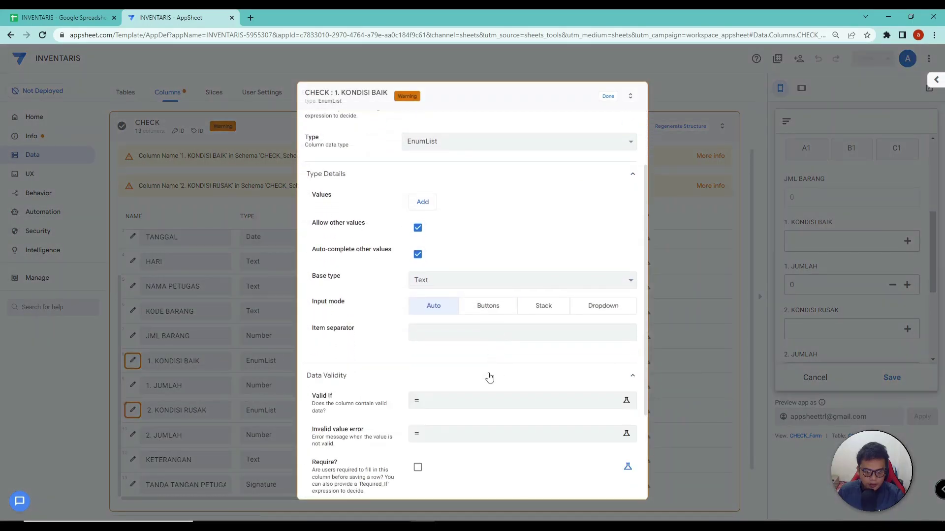
click(489, 404)
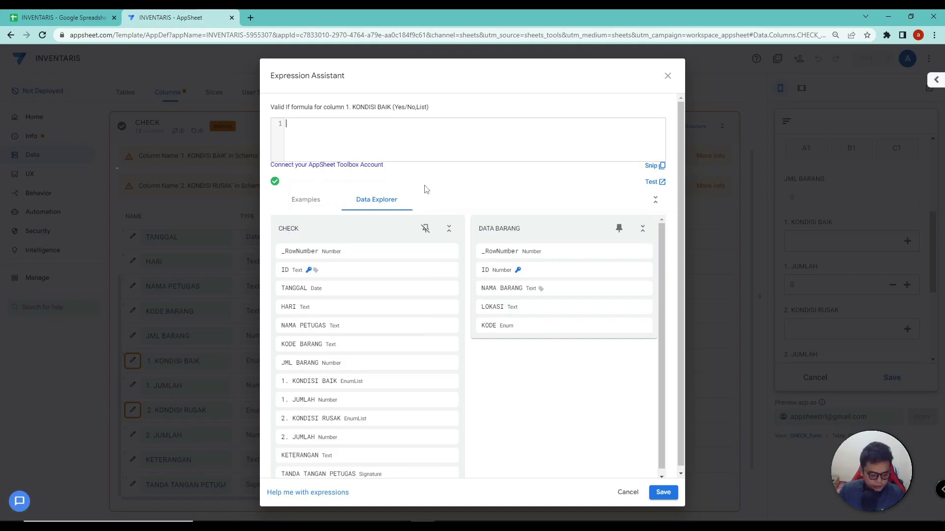
text(SEL)
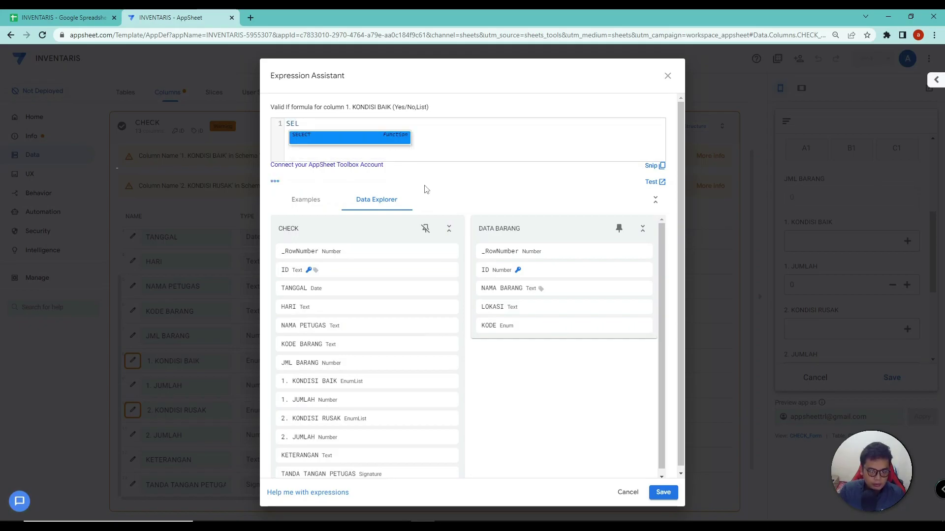
click(325, 139)
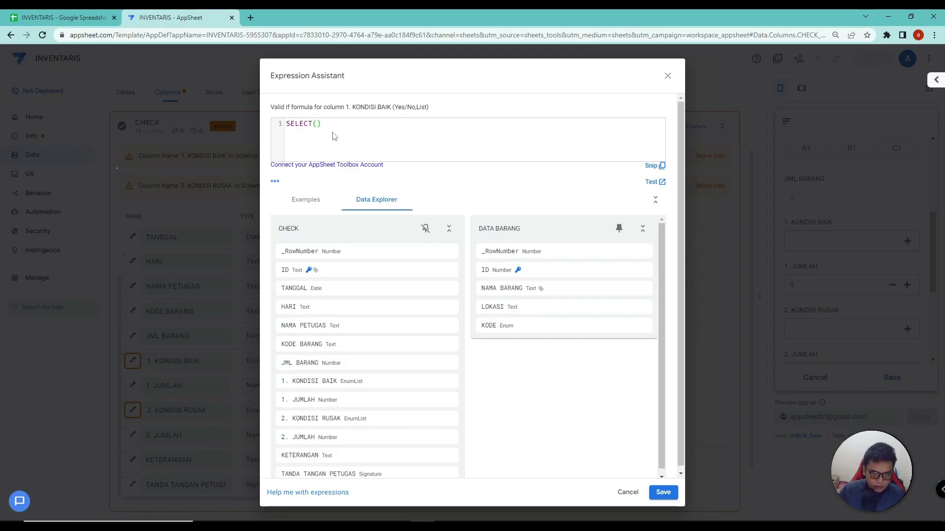
Enter DATA BARANG[NAMA BARANG] as the source list inside the SELECT formula, followed by a comma
drag(538, 232, 480, 236)
key(ctrl+c)
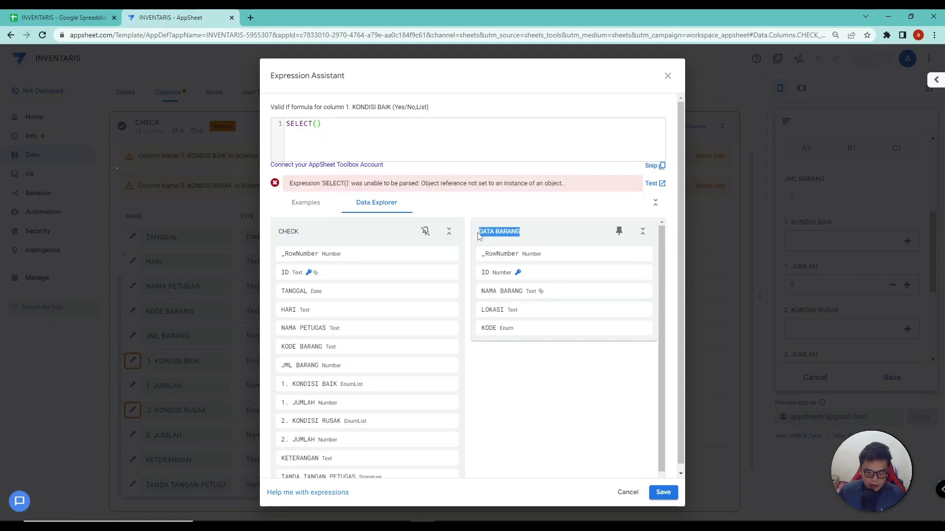
click(318, 124)
key(ctrl+v)
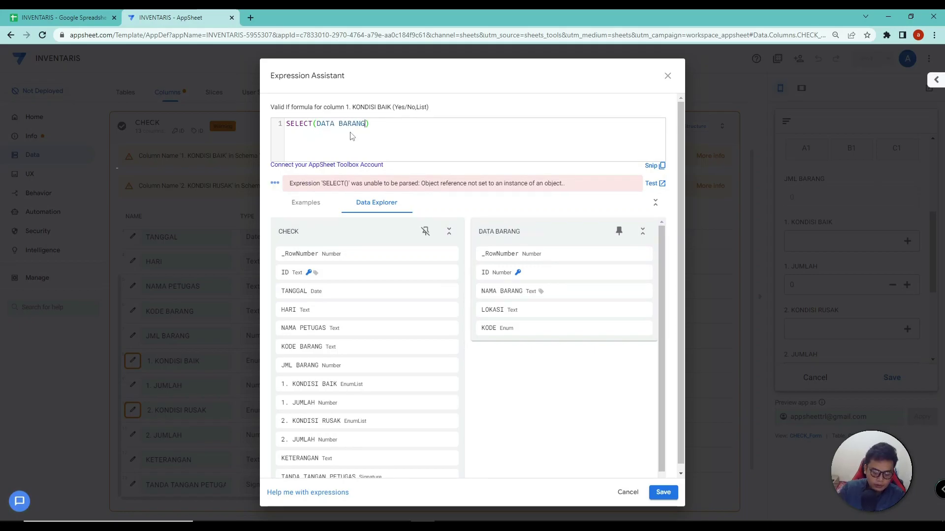
text([)
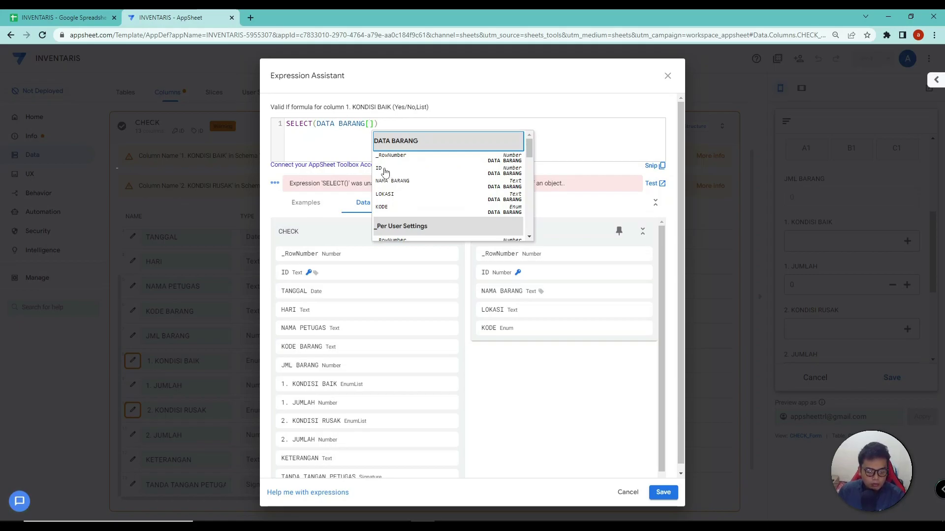
mouse_move(570, 291)
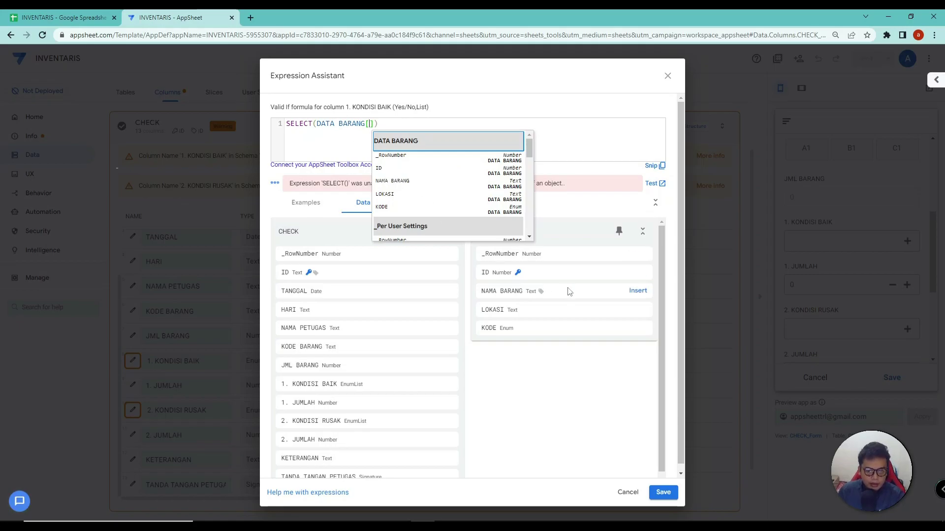
click(638, 291)
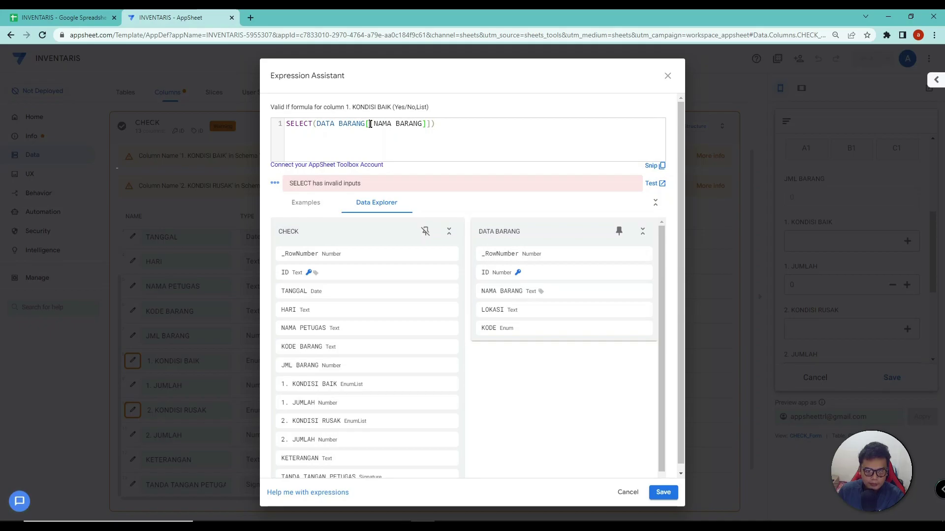
key(BackSpace)
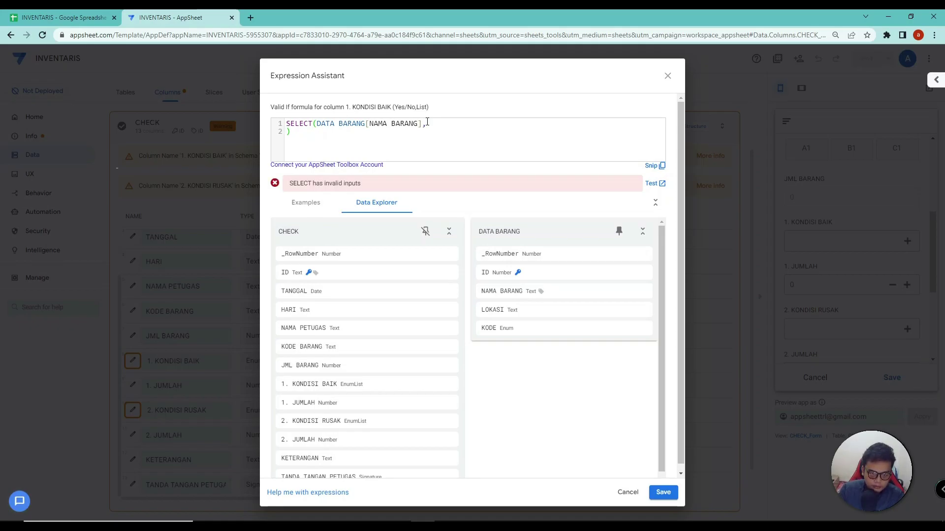
Complete the SELECT formula with the condition [KODE BARANG]=[KODE], and save the formula and the app
text([)
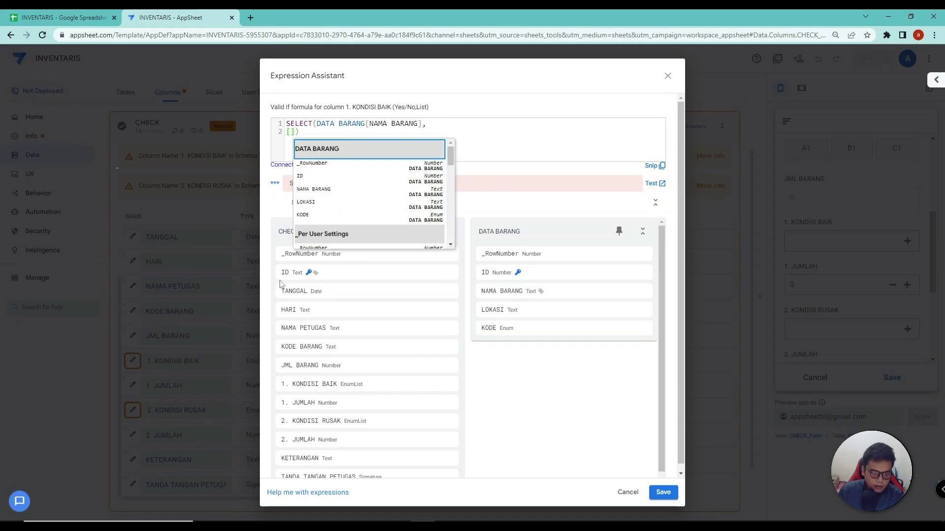
text(KODE)
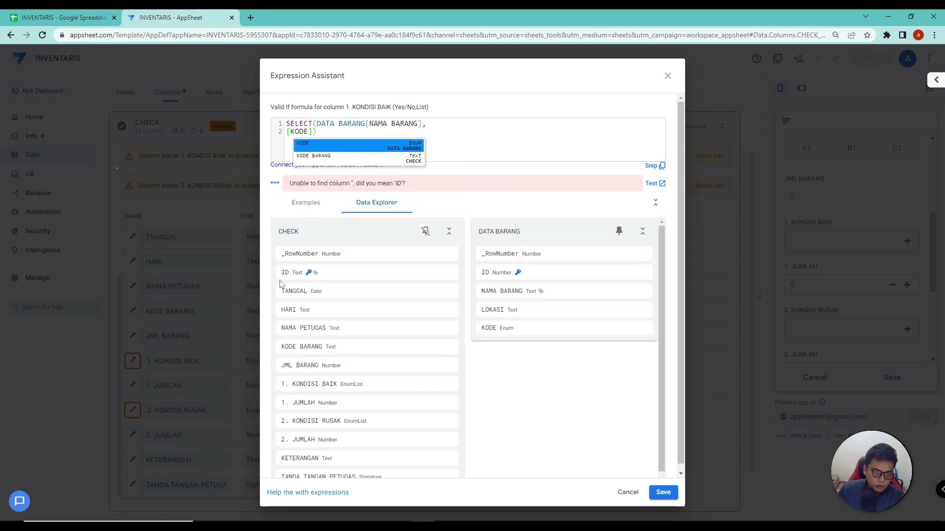
click(313, 155)
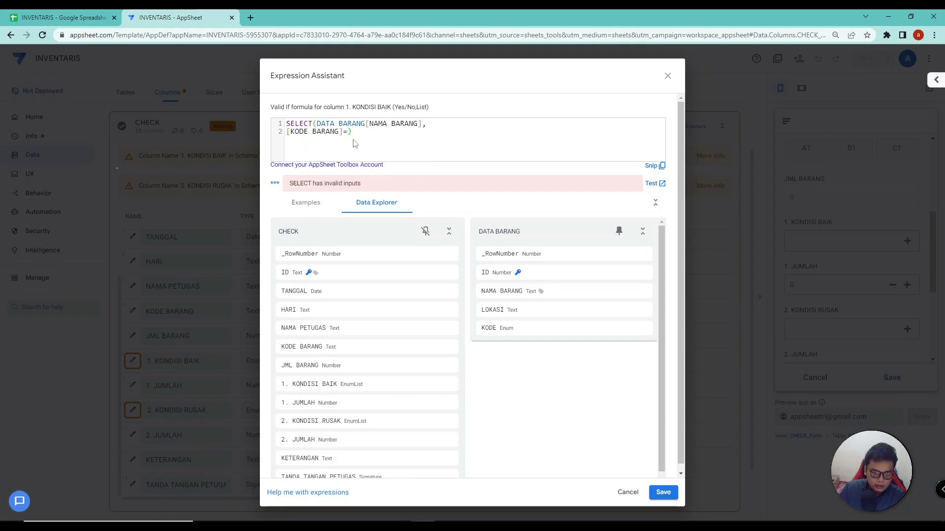
text([KODE)
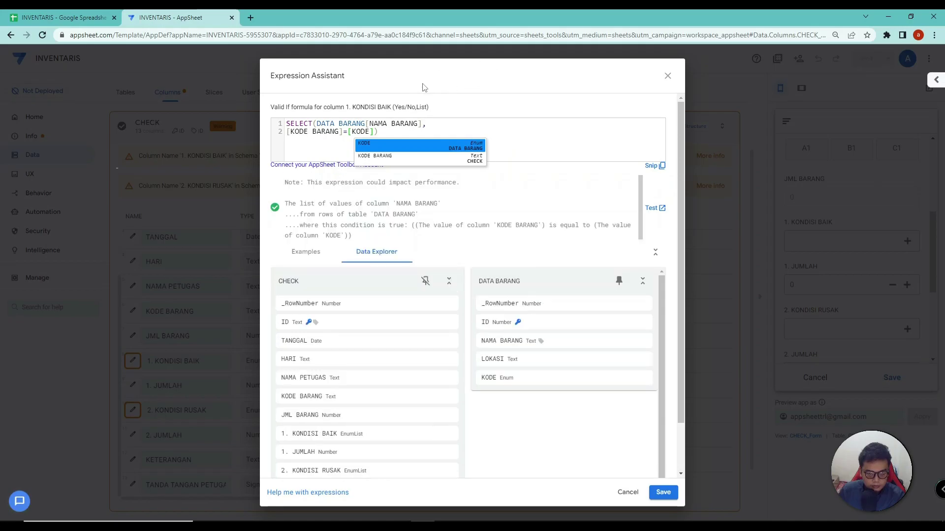
click(408, 132)
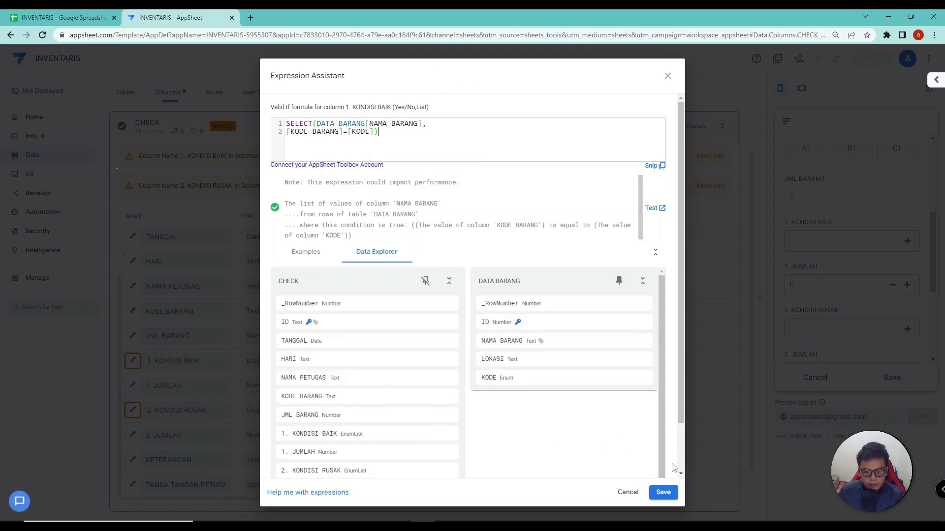
click(665, 494)
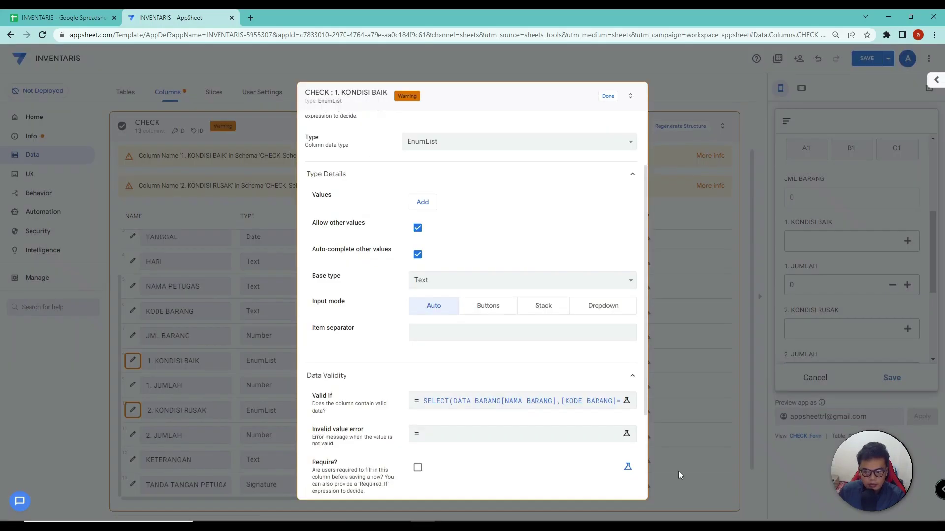
click(609, 96)
click(867, 59)
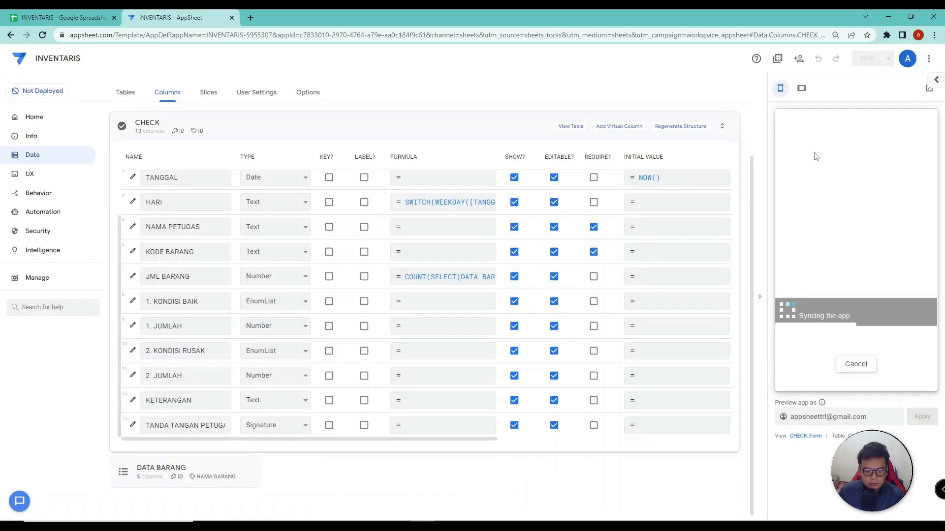
Choose KODE BARANG A1 in the preview form, switch to the tablet preview, and check the 1. KONDISI BAIK item list
scroll(859, 168, down, 3)
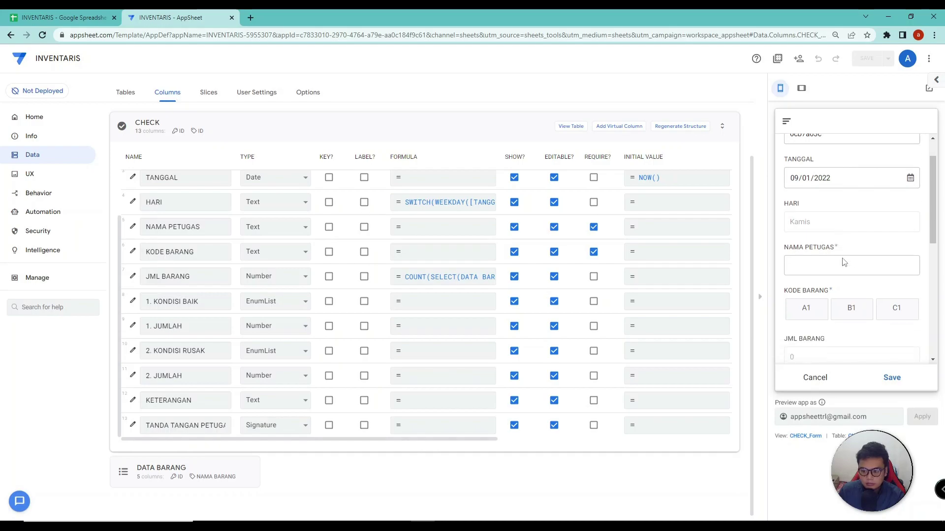
click(817, 251)
scroll(829, 266, down, 1)
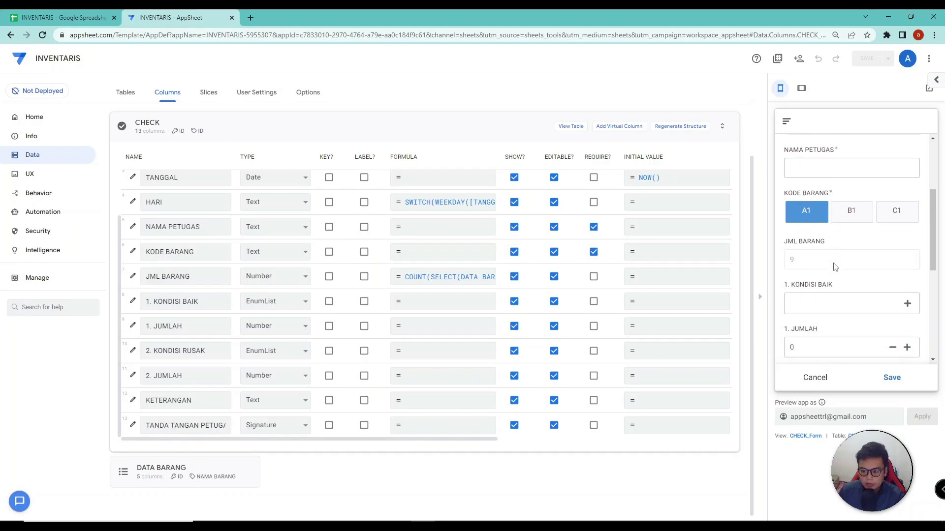
click(801, 88)
scroll(721, 276, down, 3)
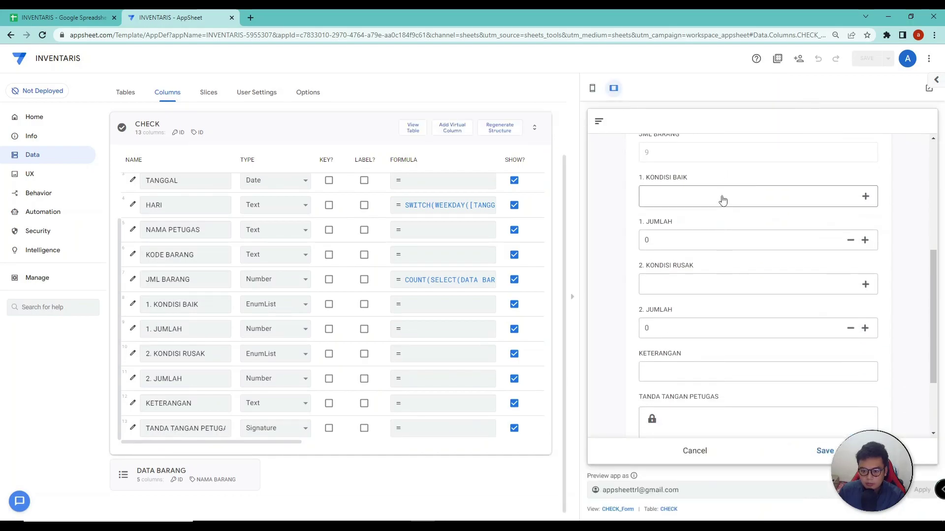
click(721, 201)
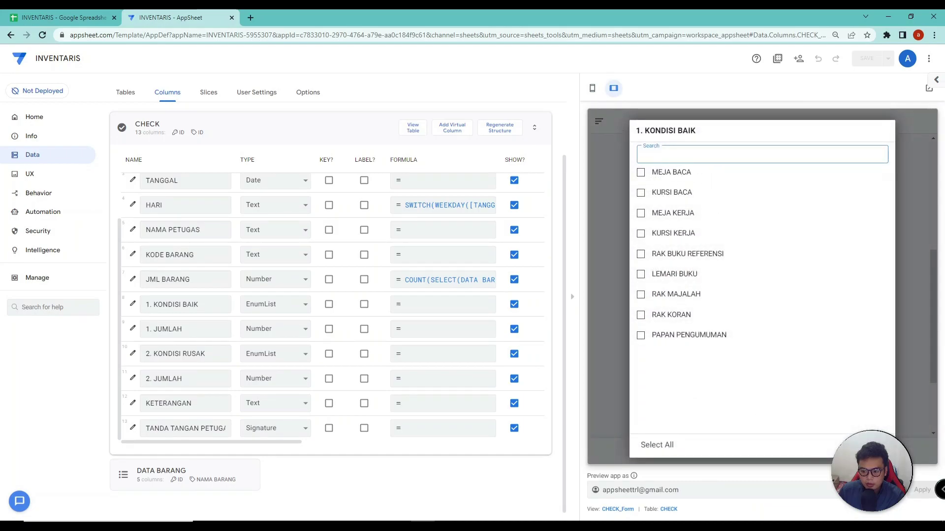
click(876, 445)
scroll(722, 215, up, 1)
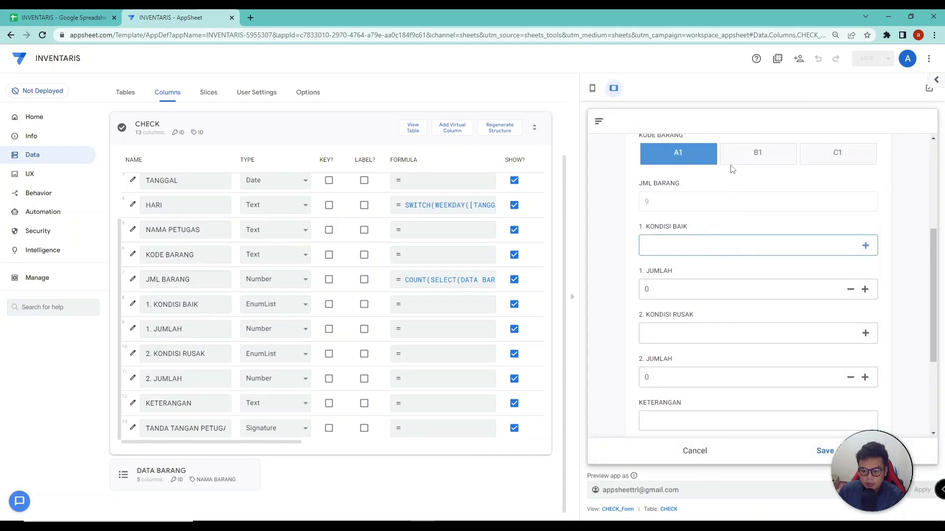
scroll(694, 187, up, 1)
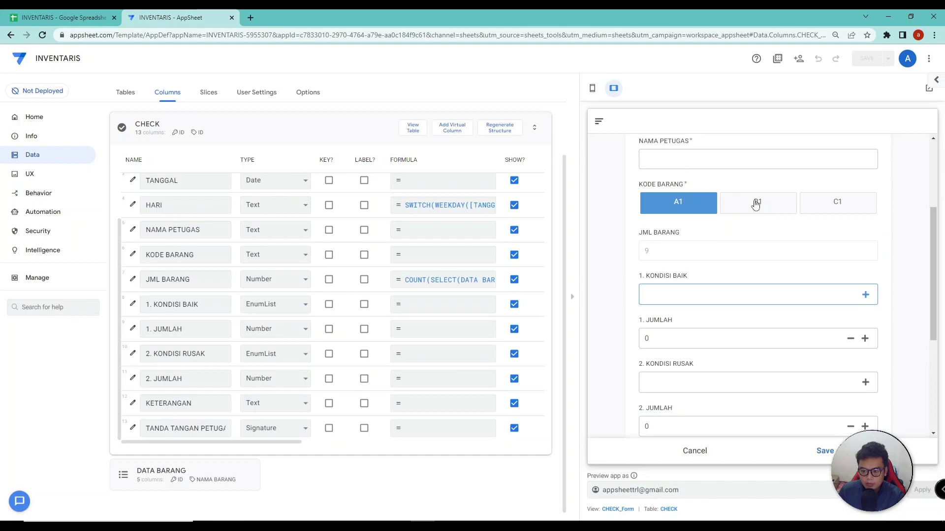
click(721, 298)
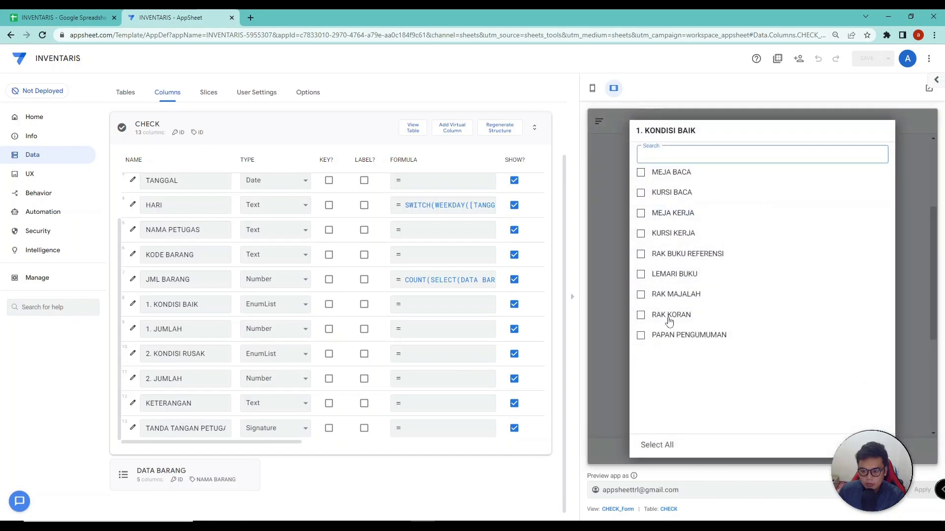
click(876, 446)
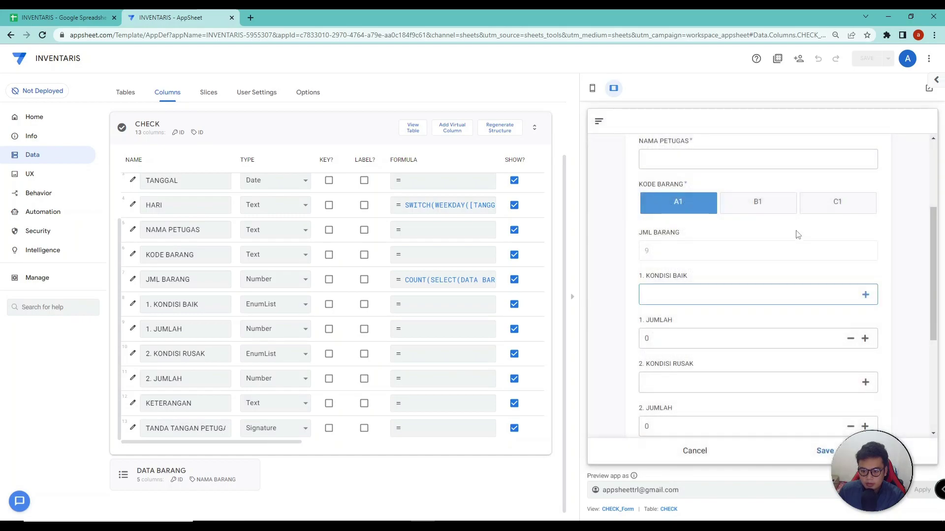
Check the 1. KONDISI BAIK item list in the preview form for KODE BARANG B1 and C1
click(777, 204)
click(742, 294)
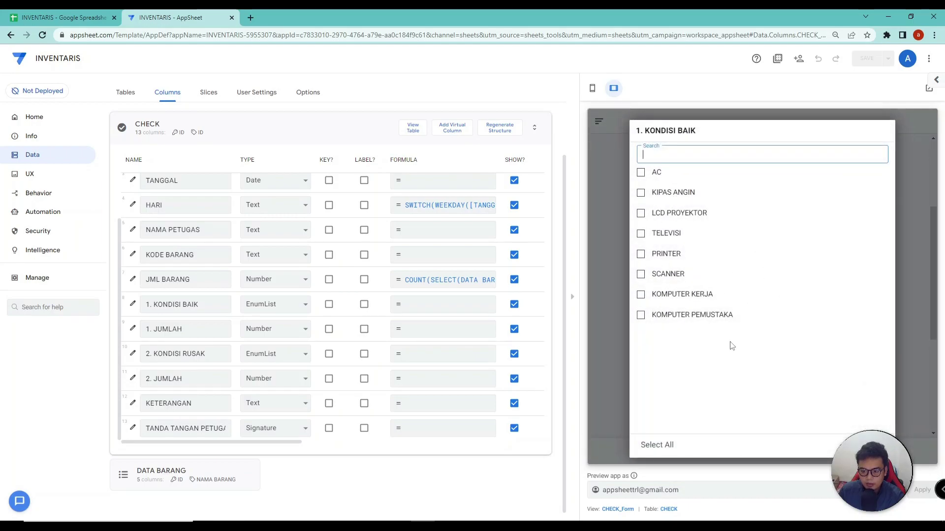
click(875, 445)
click(837, 203)
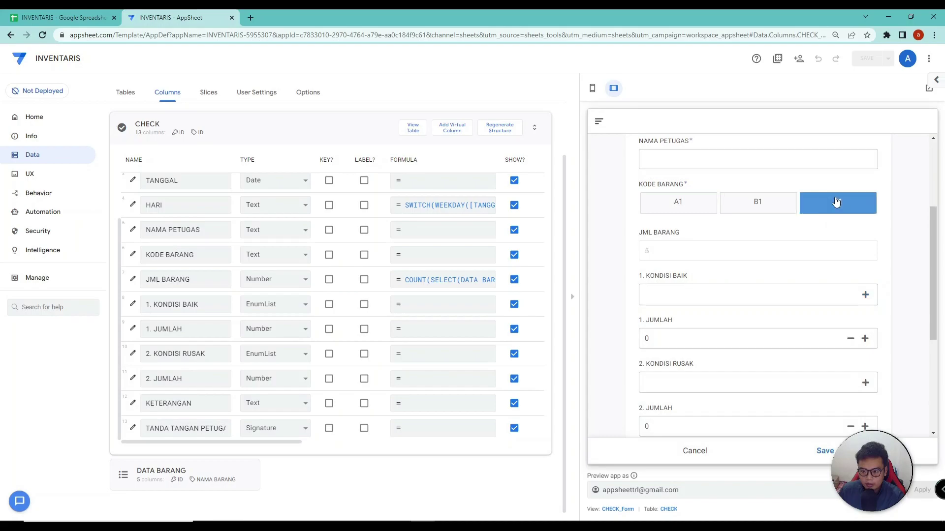
click(720, 288)
click(876, 446)
scroll(742, 311, down, 1)
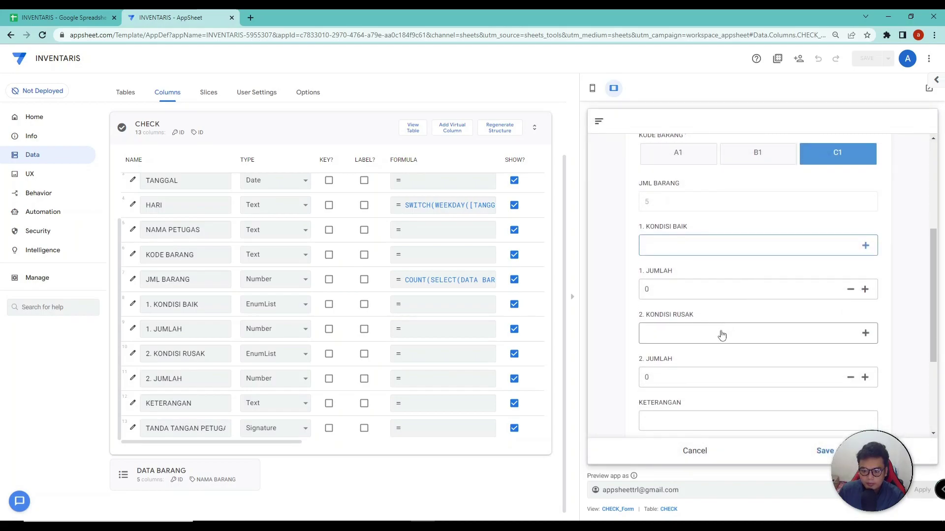
Select GELAS, CERMIN and TEKO as the 1. KONDISI BAIK items in the preview form
click(185, 333)
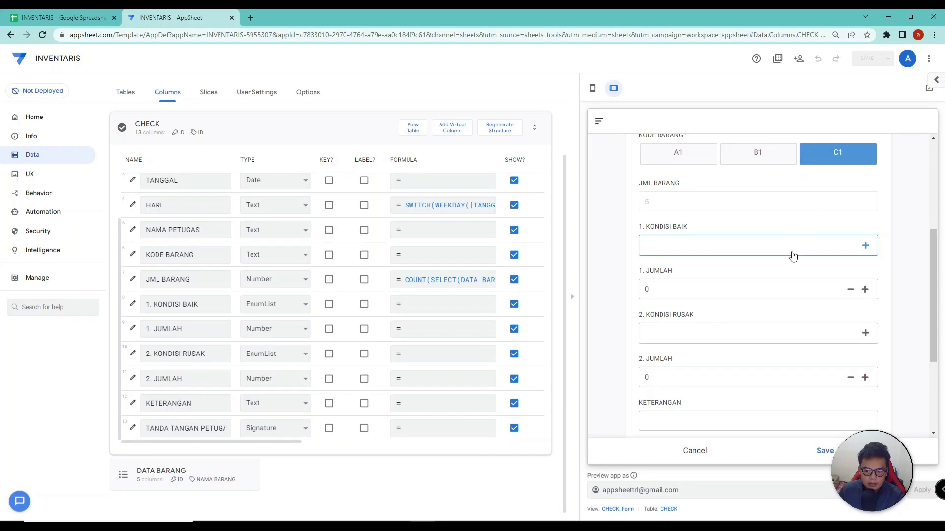
click(791, 252)
click(663, 153)
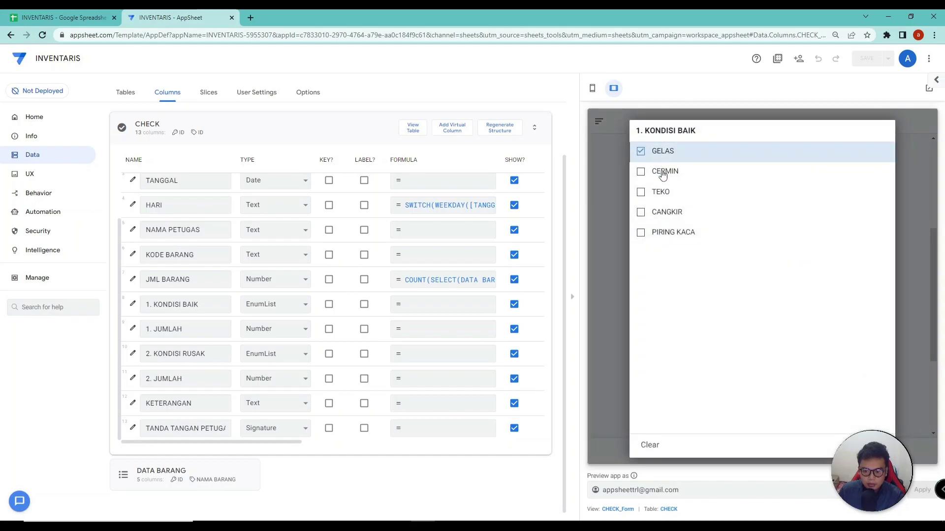
click(665, 170)
click(661, 191)
click(873, 445)
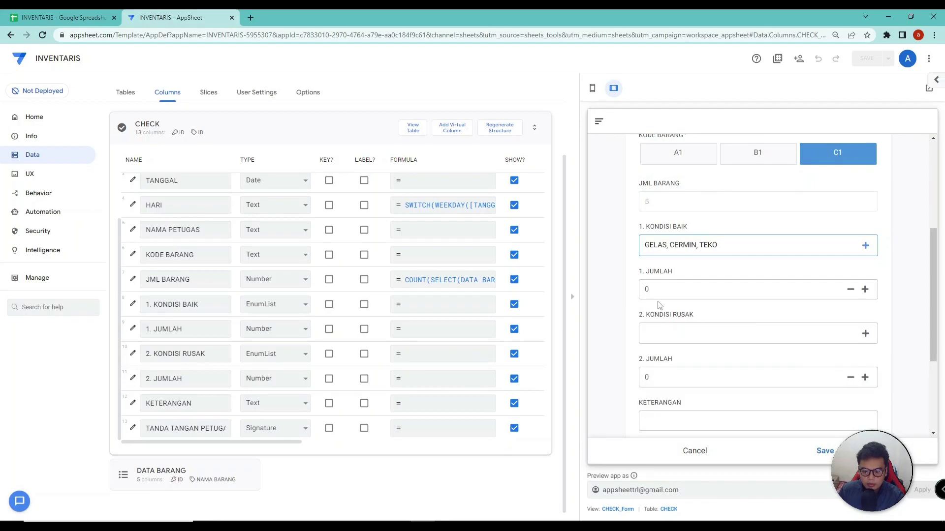
Set the app formula of the 1. JUMLAH column to COUNT([1. KONDISI BAIK]) and save the app
click(419, 333)
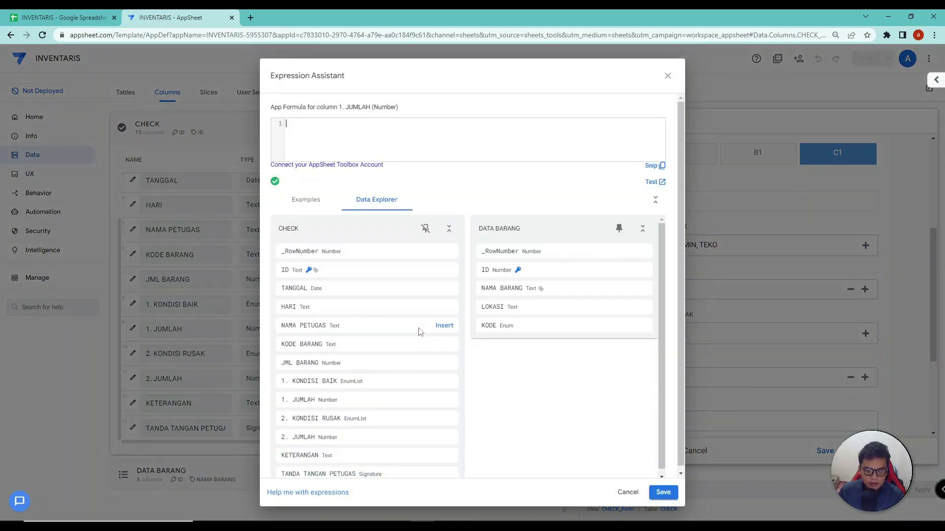
text(COUNT()
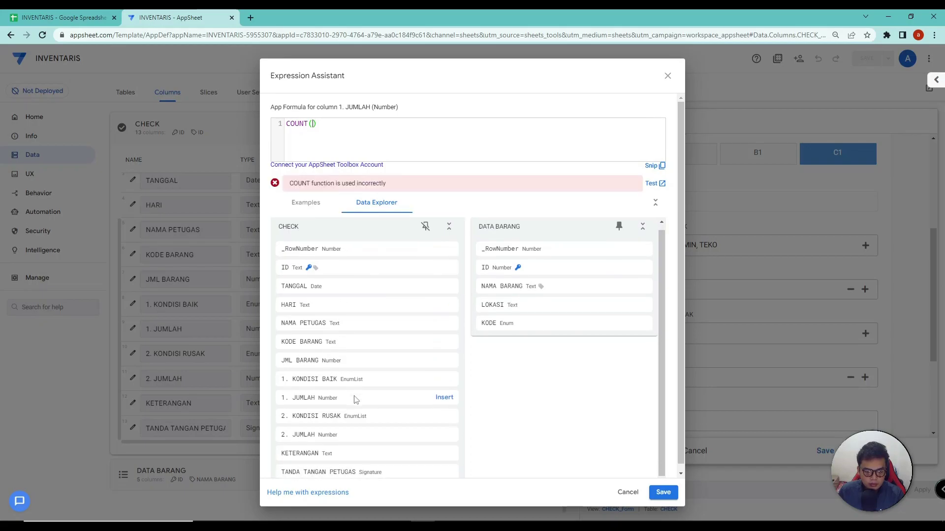
click(443, 380)
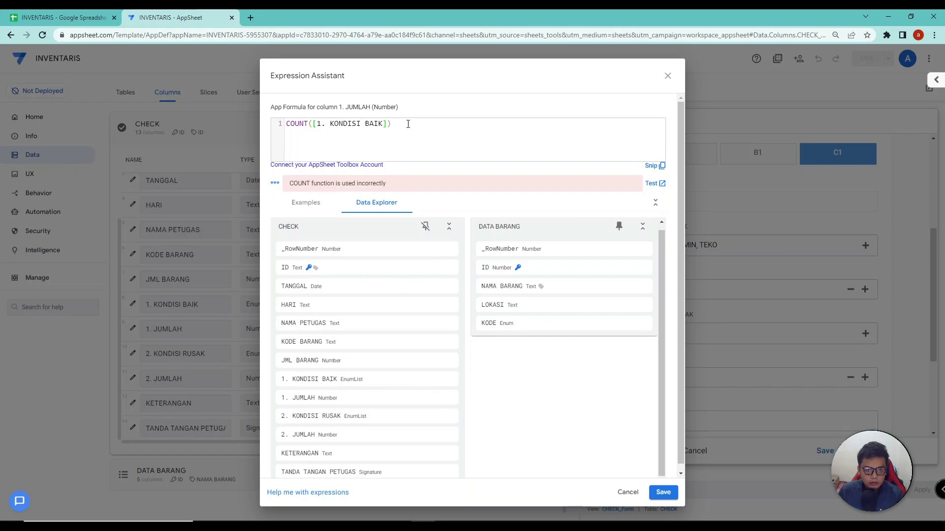
click(660, 493)
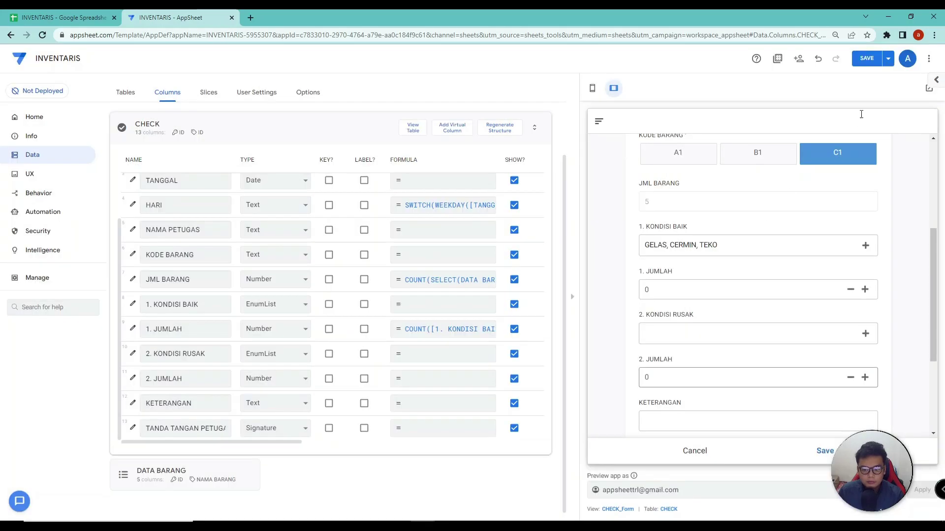
click(866, 59)
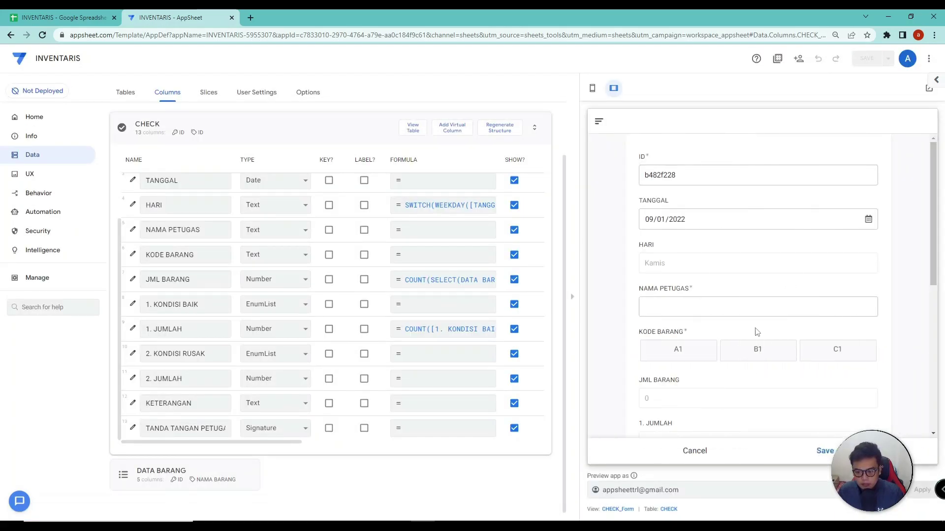
Test the 1. JUMLAH count in the preview form with code A1 and the items MEJA BACA, KURSI BACA, MEJA KERJA and KURSI KERJA
scroll(757, 332, down, 3)
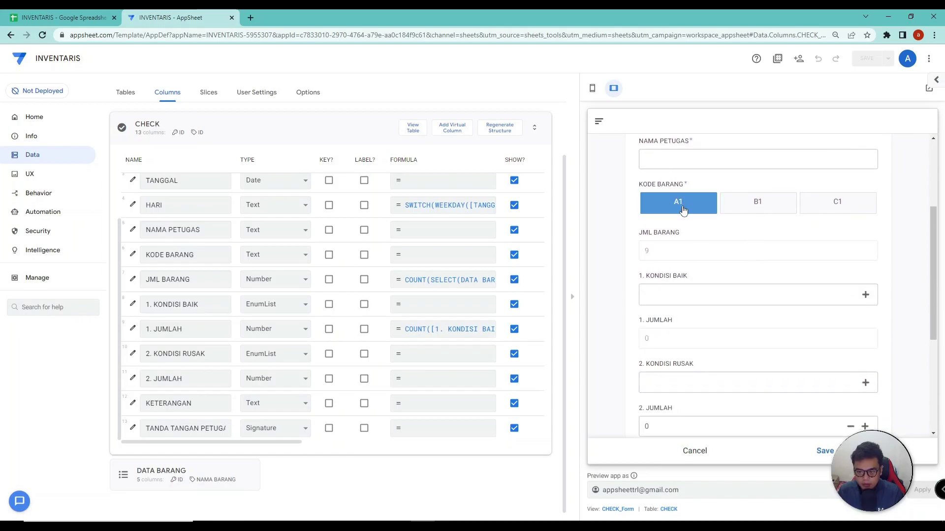
click(680, 205)
click(683, 246)
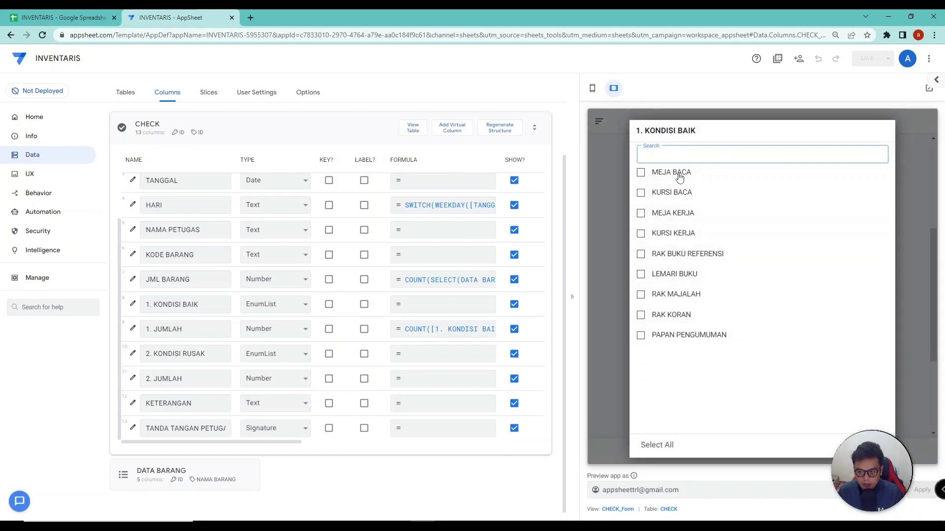
click(675, 173)
click(674, 193)
click(673, 213)
click(674, 234)
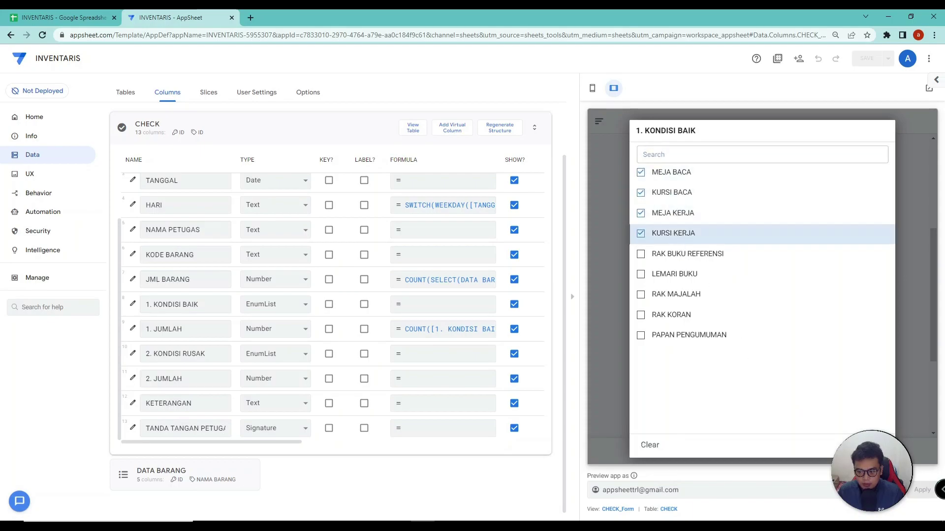
click(872, 445)
click(647, 291)
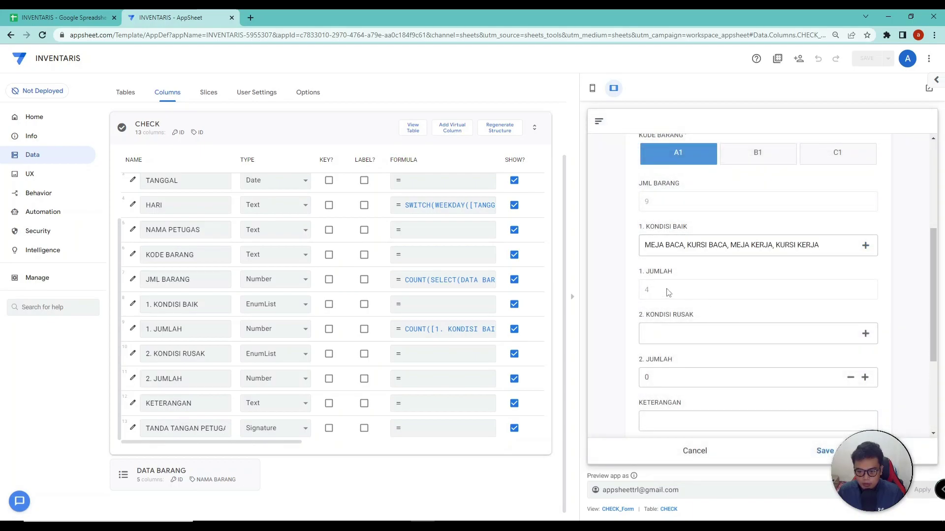
scroll(668, 292, down, 1)
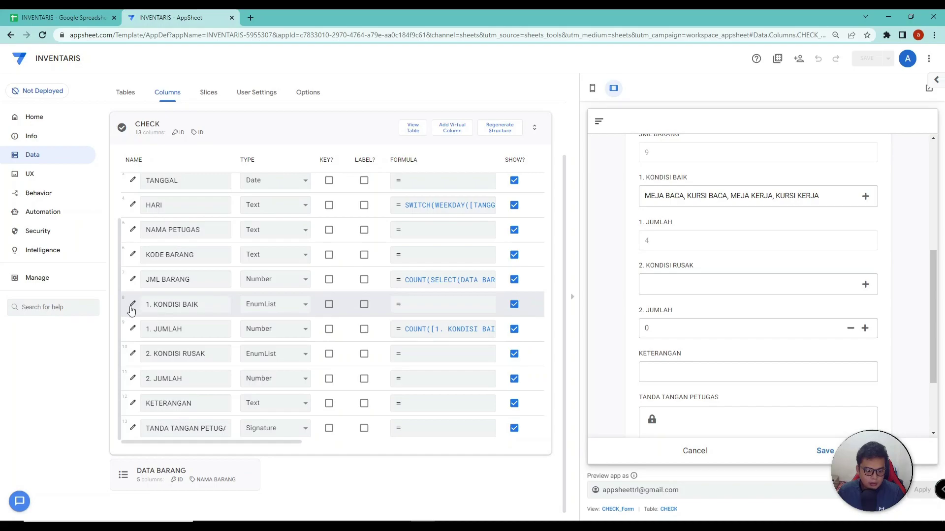
Copy the Valid If formula of the 1. KONDISI BAIK column and close its settings without changes
click(132, 306)
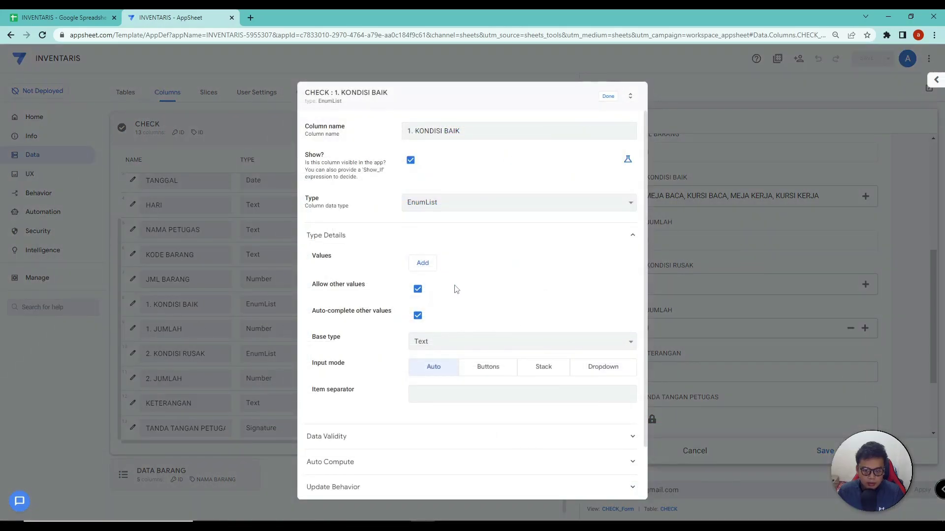
click(461, 436)
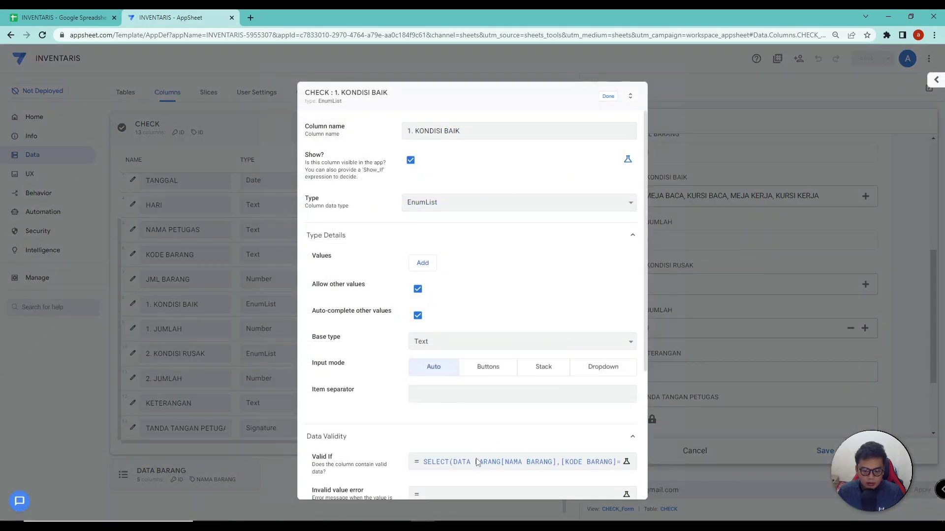
click(476, 465)
drag(408, 137, 284, 109)
key(ctrl+c)
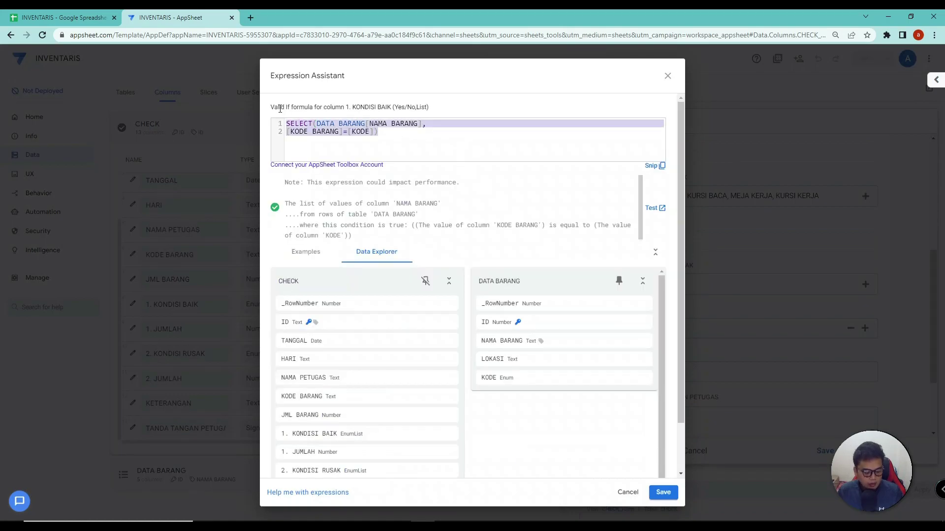
click(628, 492)
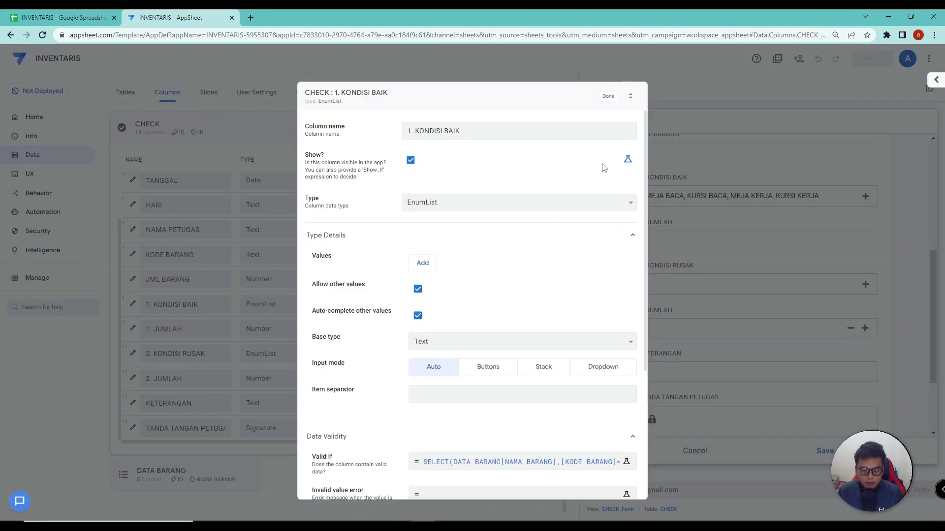
click(610, 100)
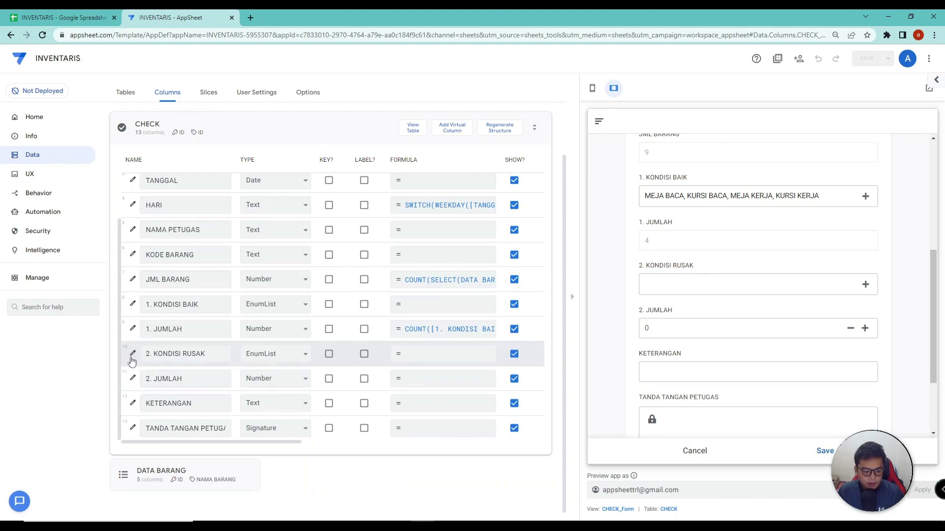
Paste SELECT(DATA BARANG[NAMA BARANG],[KODE BARANG]=[KODE]) as the Valid If formula of the 2. KONDISI RUSAK column and save the formula
click(132, 355)
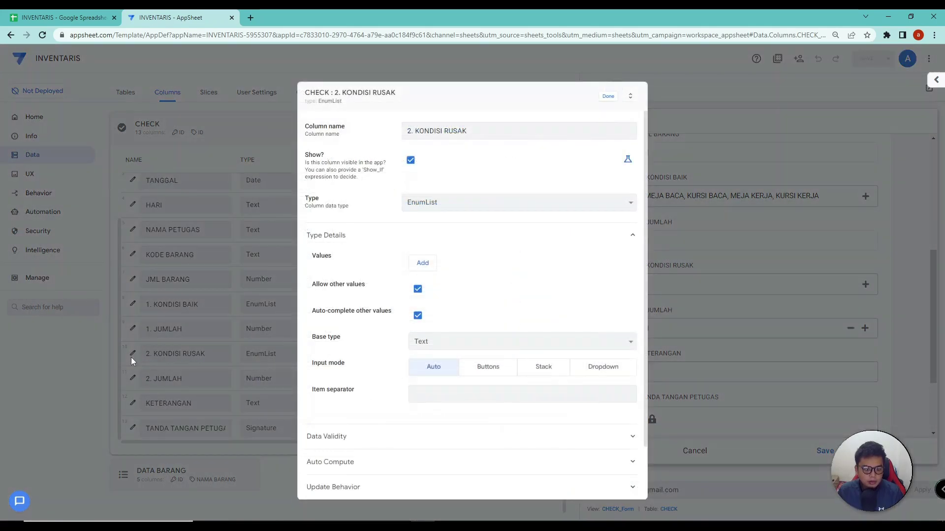
click(435, 437)
click(466, 462)
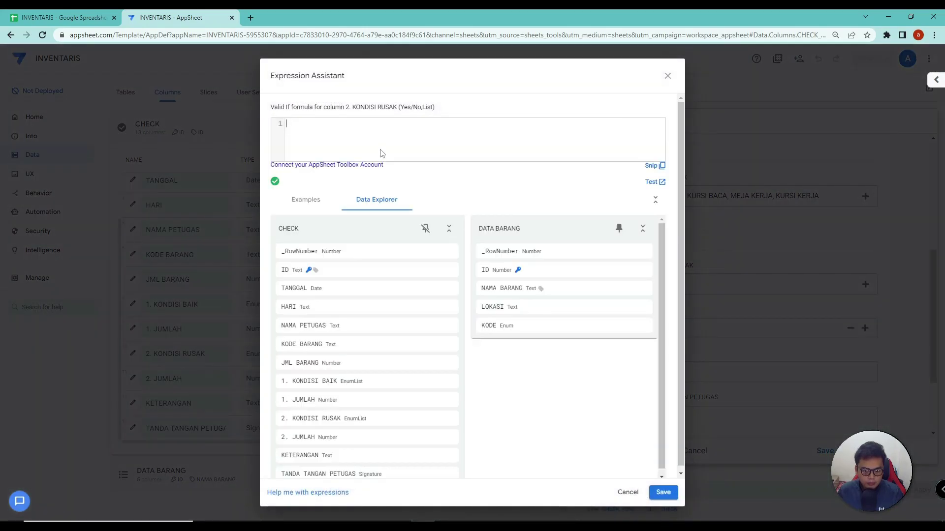
key(ctrl+v)
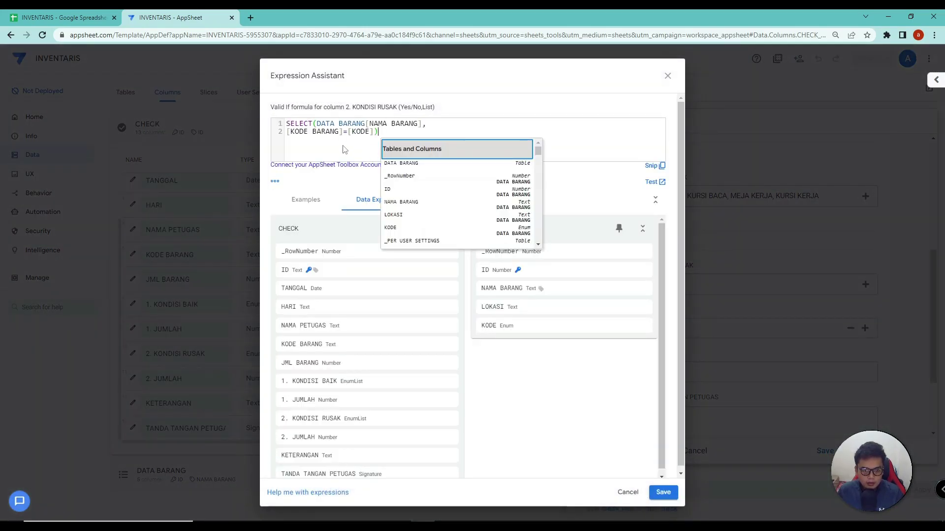
click(391, 130)
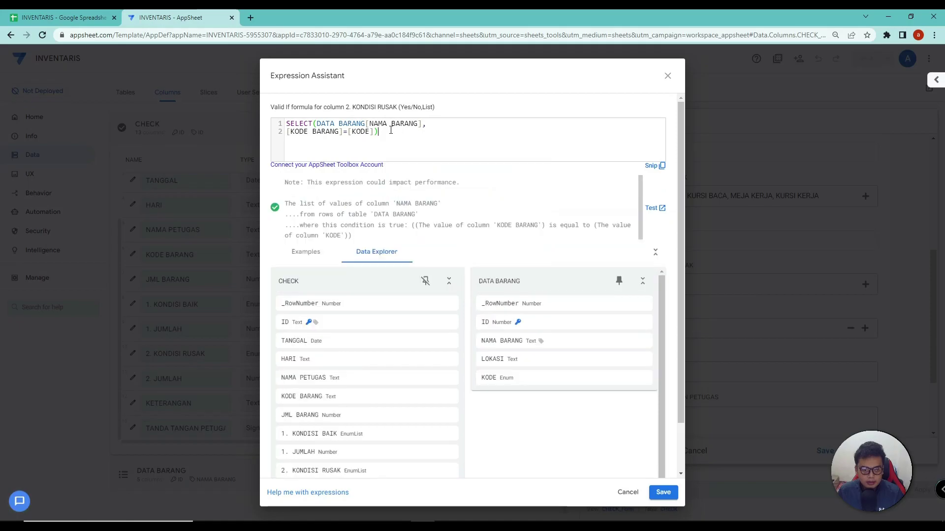
click(664, 493)
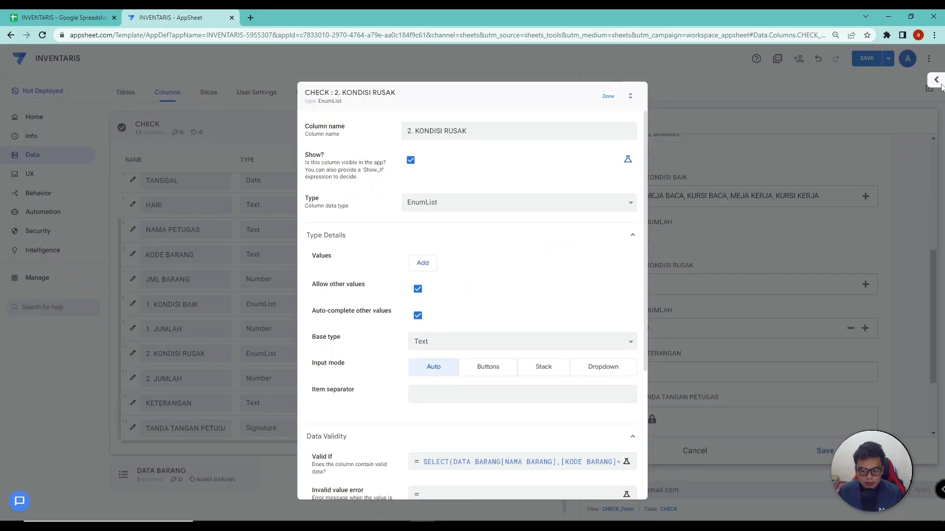
click(610, 98)
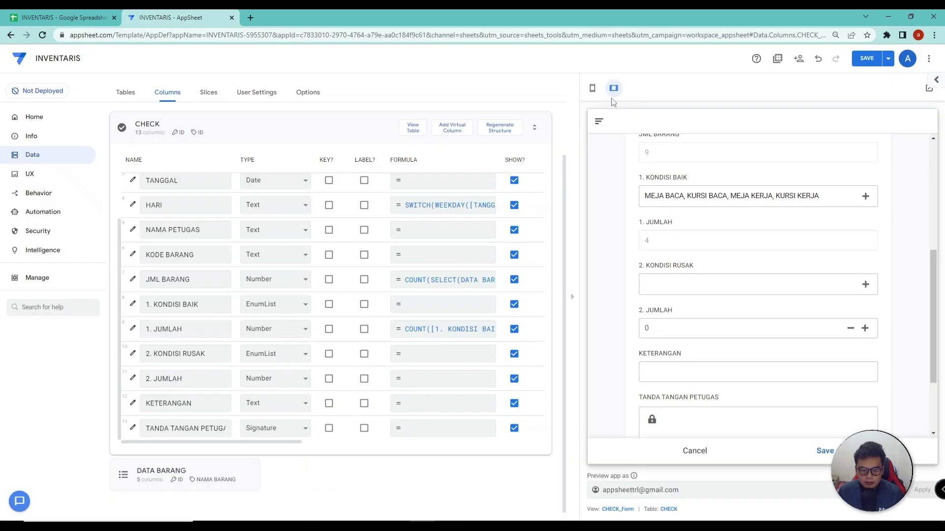
Copy the COUNT formula of the 1. JUMLAH column into the app formula of the 2. JUMLAH column
click(462, 333)
drag(417, 133, 274, 127)
key(ctrl+c)
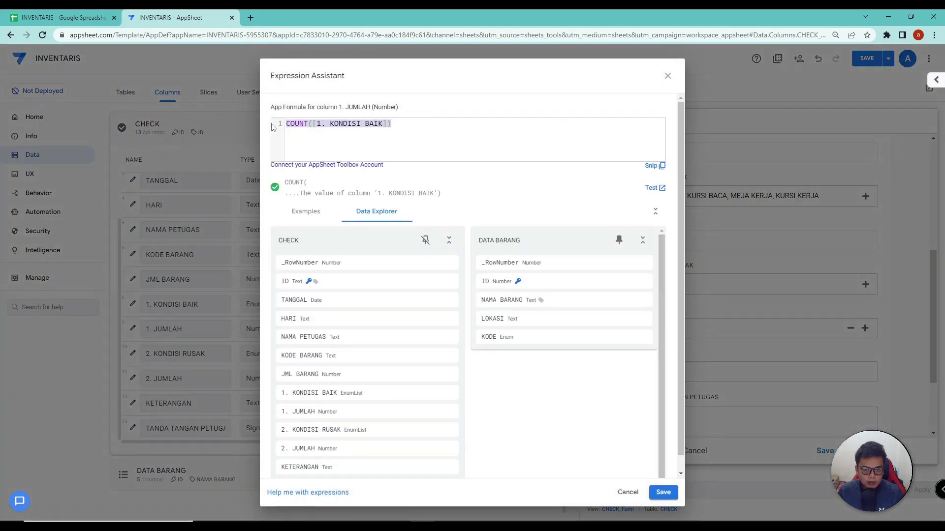
click(623, 493)
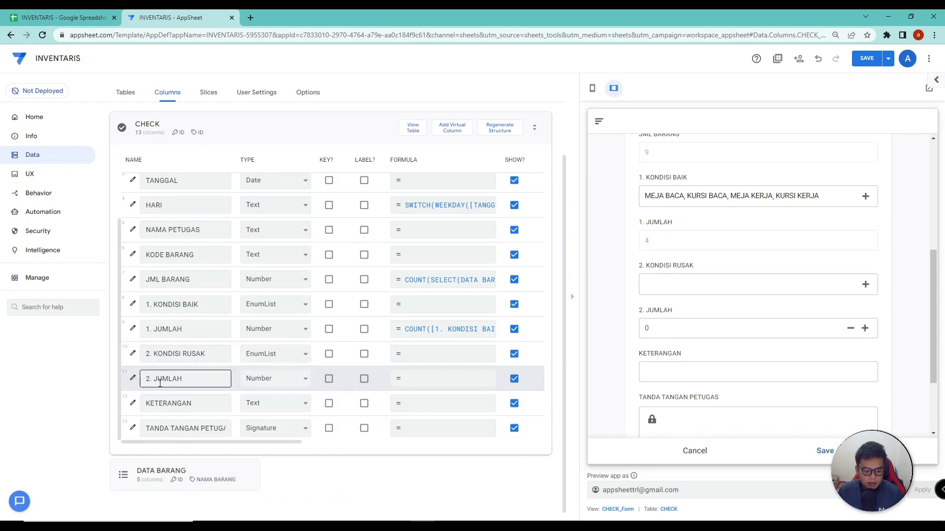
click(424, 383)
key(ctrl+v)
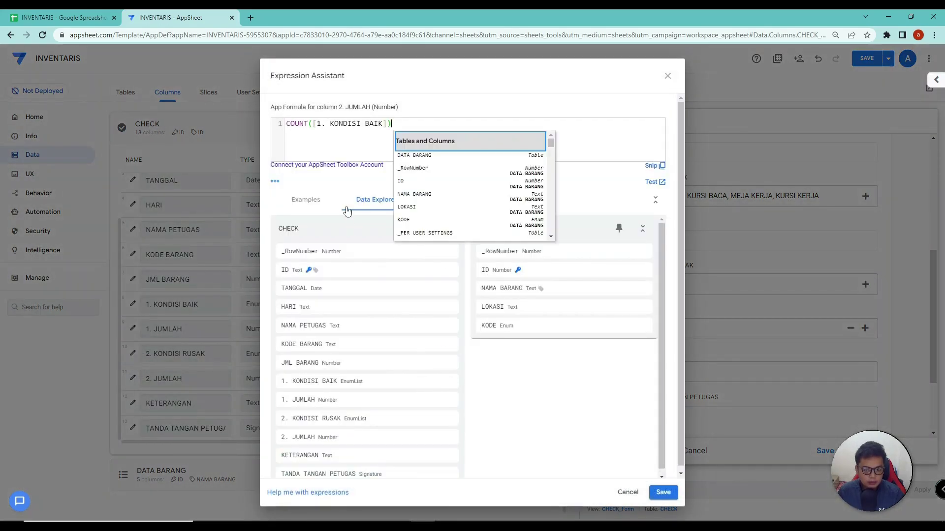
Set the app formula of the 2. JUMLAH column to COUNT([2. KONDISI RUSAK]), checking the CHECK sheet's headers, and save the app
drag(384, 126, 366, 127)
text(RUS)
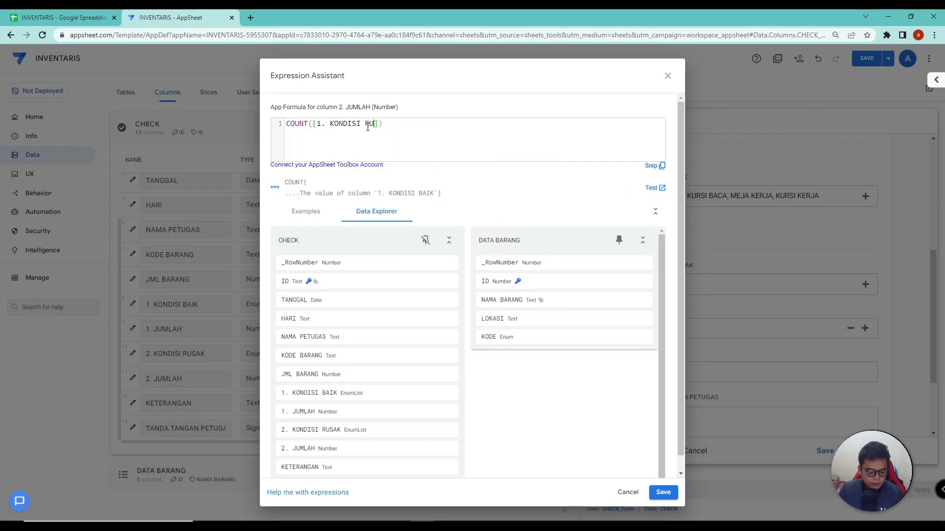
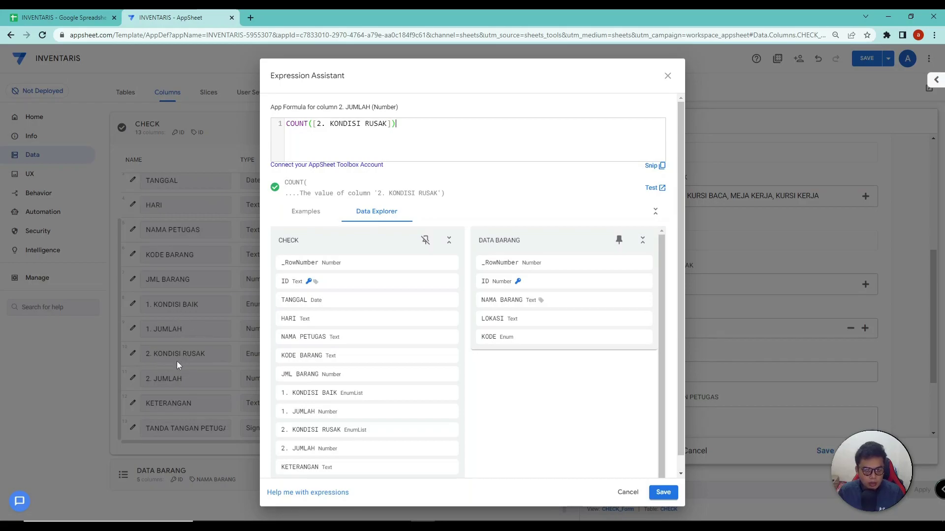
click(65, 19)
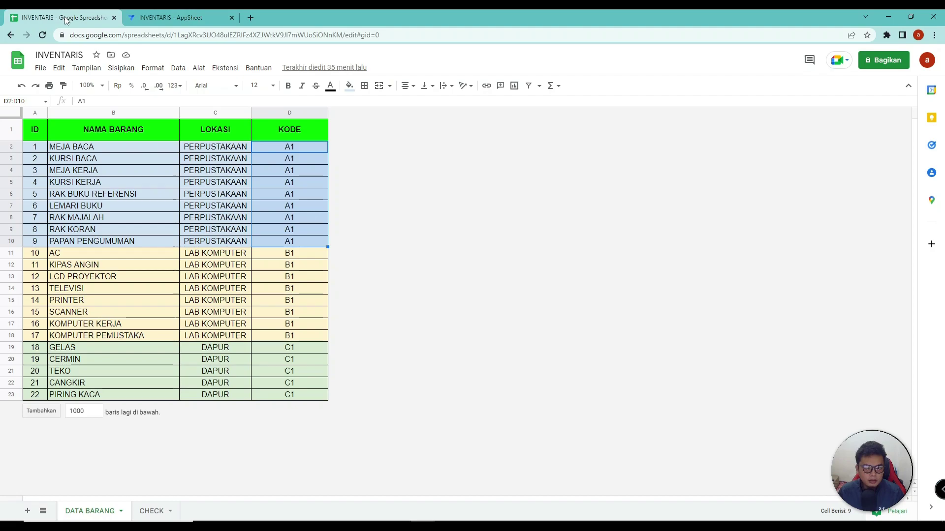
click(151, 511)
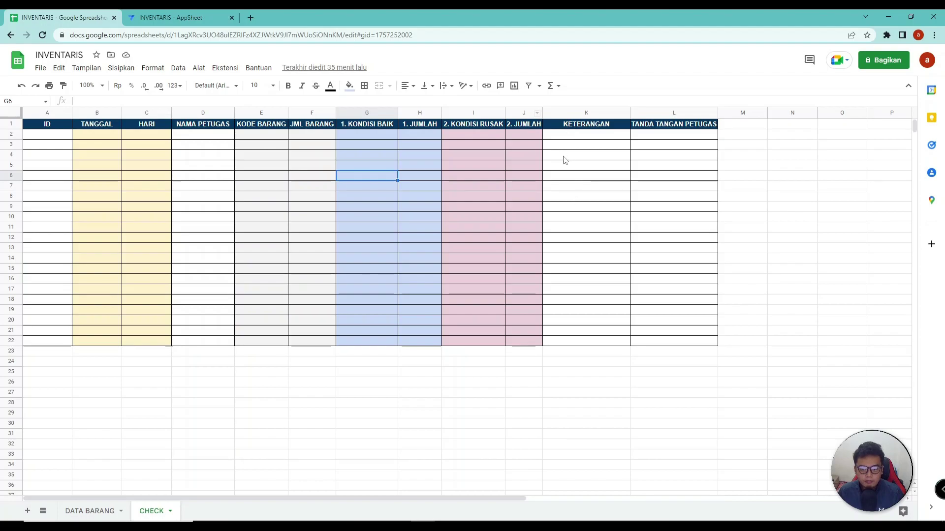
click(170, 18)
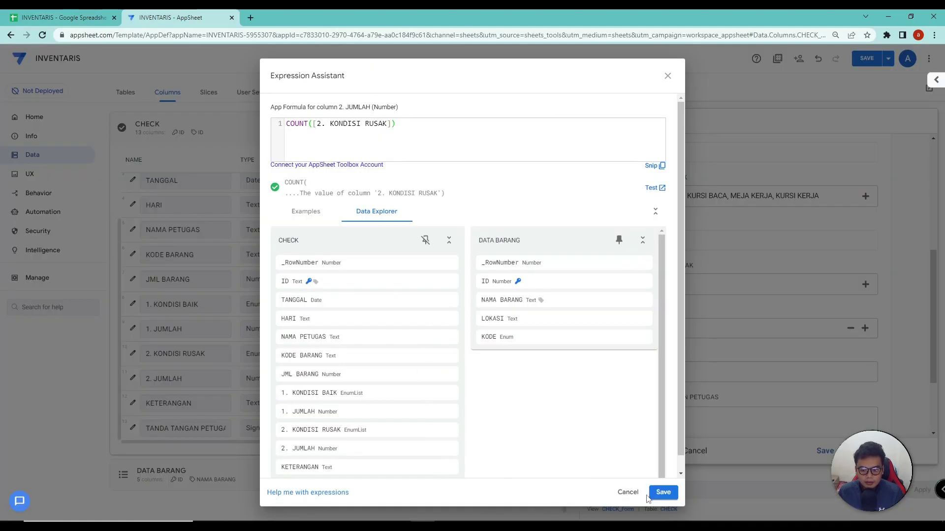
click(663, 492)
click(860, 61)
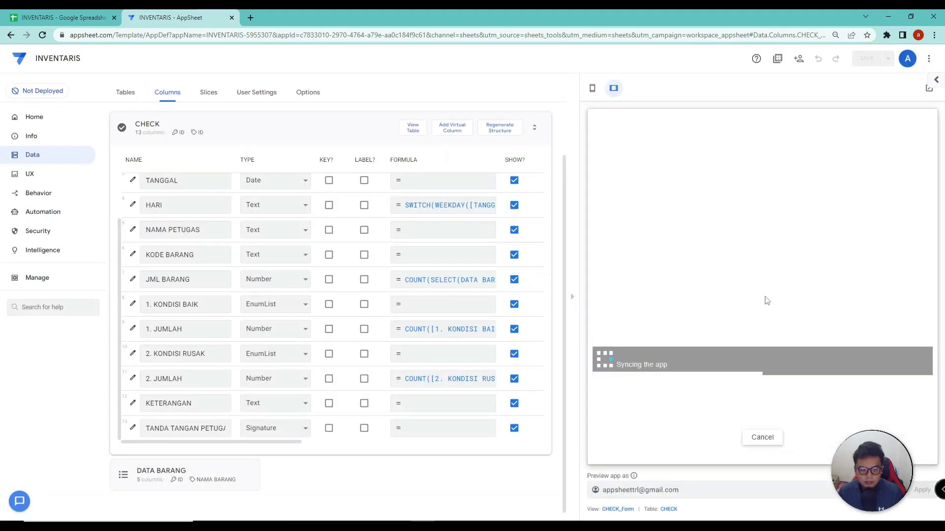
Select B1 as the KODE BARANG in the previewed CHECK form
scroll(766, 298, down, 4)
scroll(753, 312, up, 1)
scroll(753, 312, up, 1)
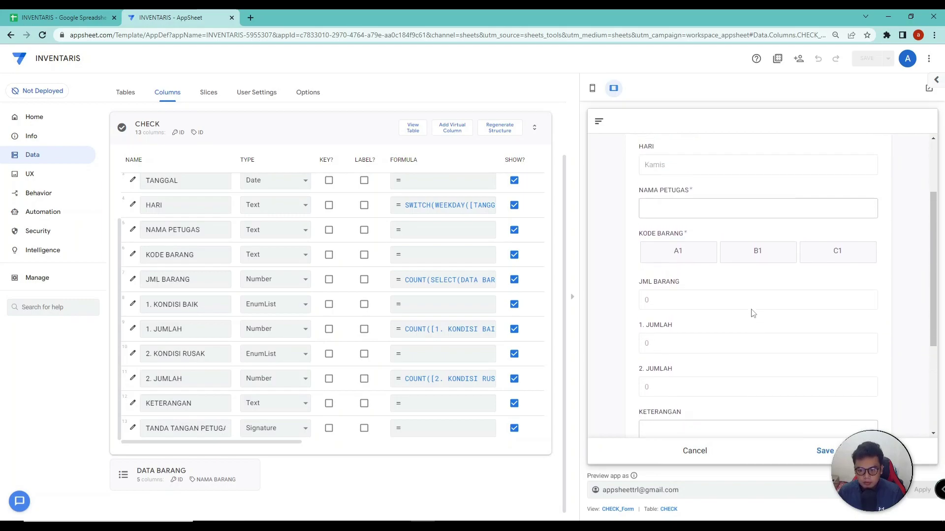
click(757, 258)
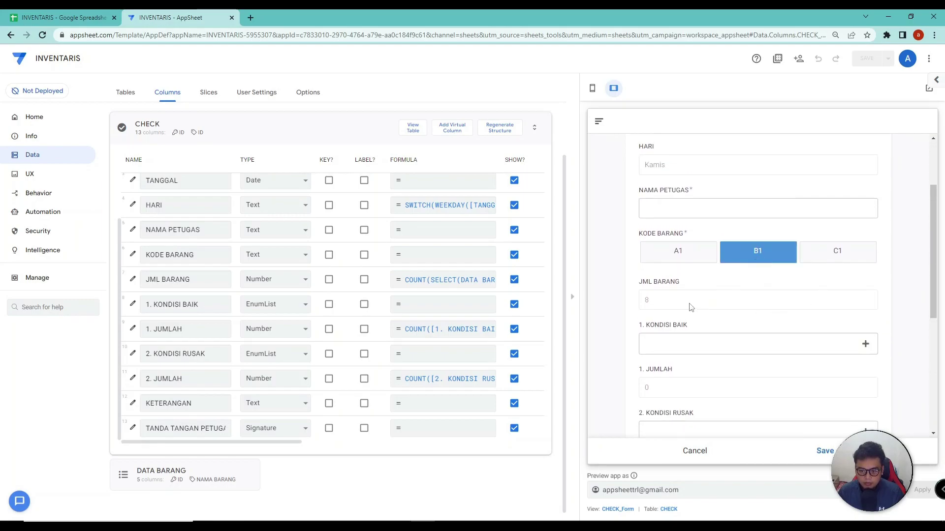
Choose AC, KIPAS ANGIN, LCD PROYEKTOR and TELEVISI for 1. KONDISI BAIK in the previewed form
scroll(771, 295, down, 2)
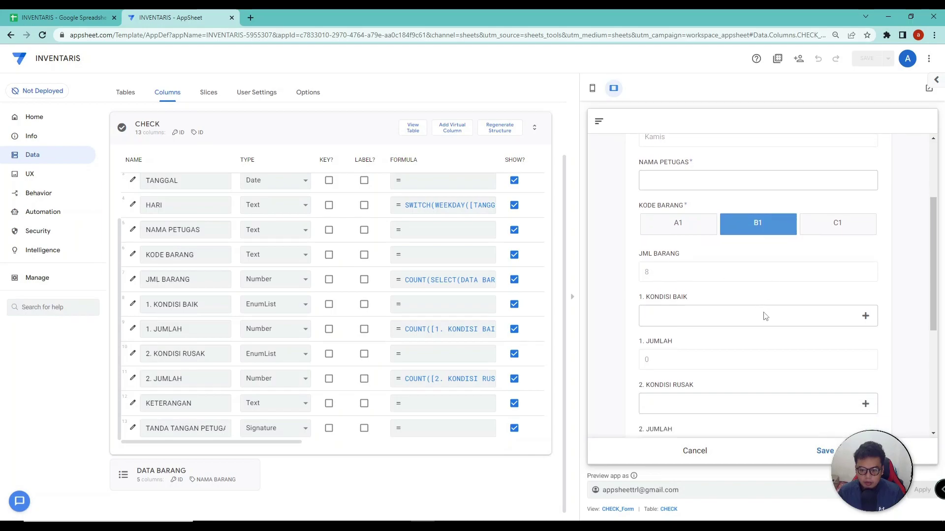
click(714, 245)
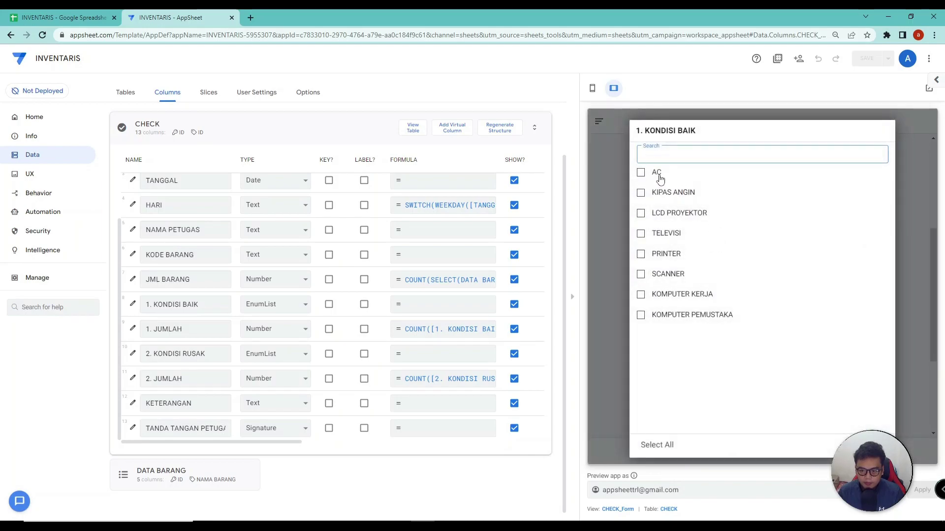
click(660, 178)
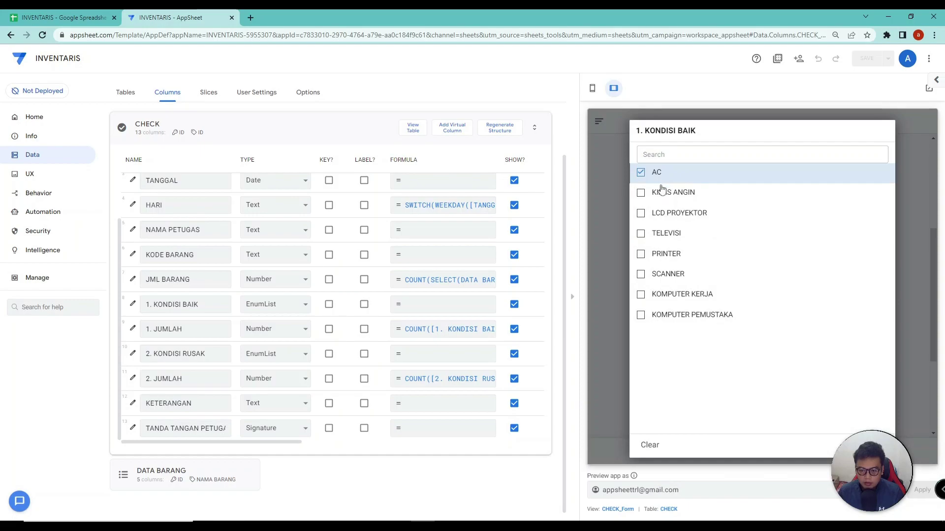
click(666, 197)
click(670, 217)
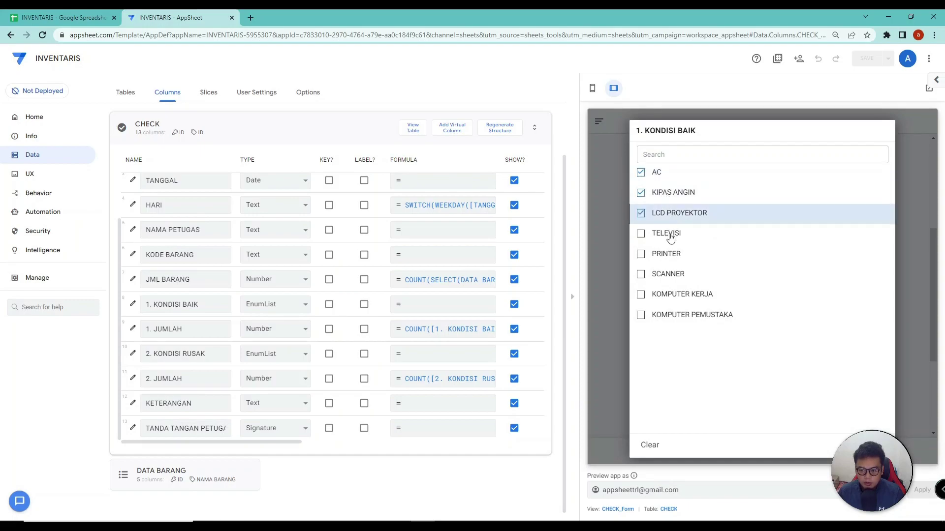
click(673, 237)
click(872, 444)
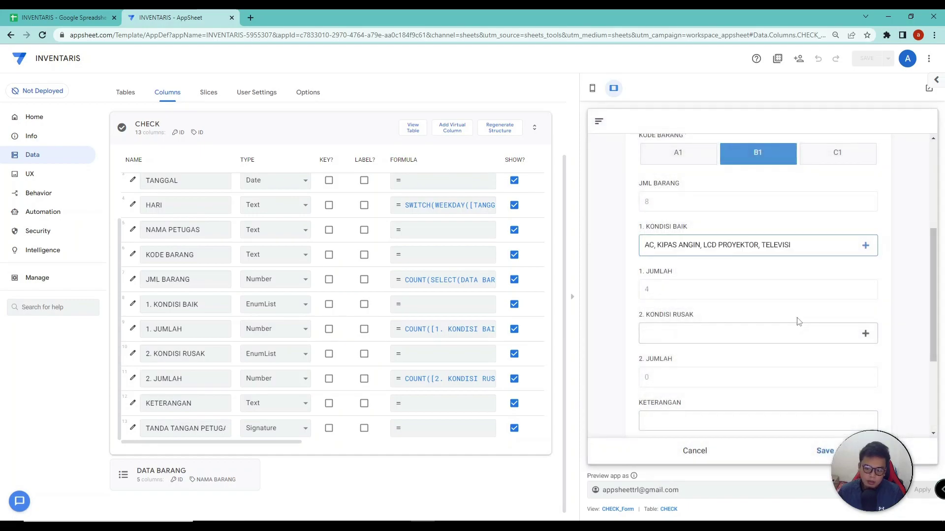
Compare the items offered under 2. KONDISI RUSAK with those already chosen under 1. KONDISI BAIK in the previewed form
scroll(797, 323, down, 2)
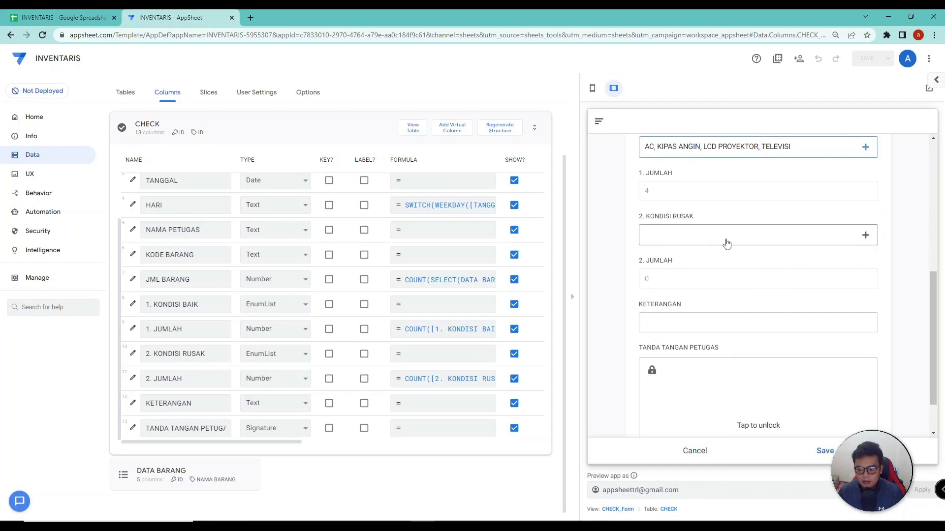
click(697, 241)
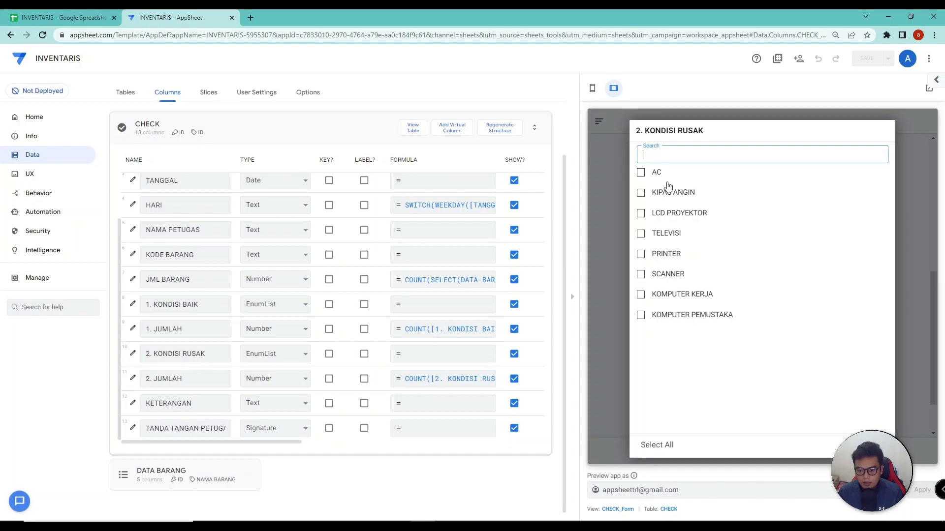
click(874, 446)
scroll(707, 206, up, 1)
click(713, 199)
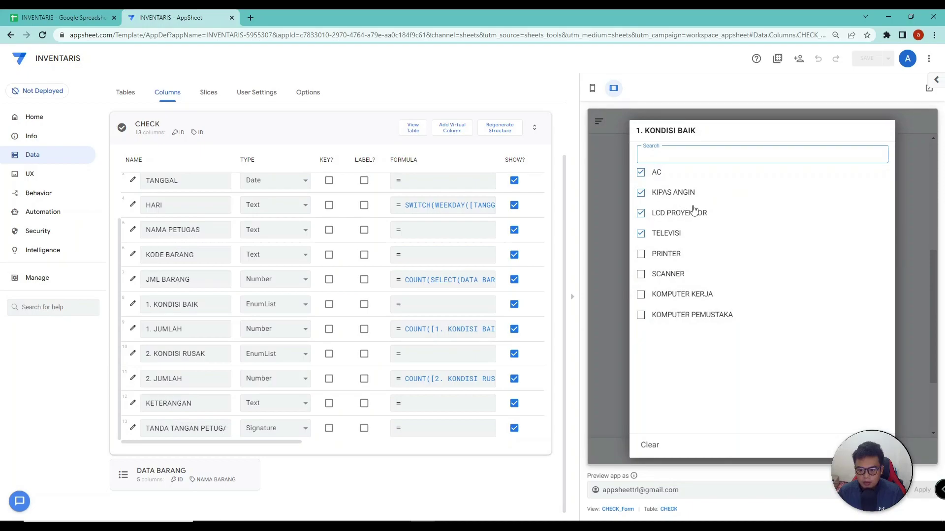
click(871, 446)
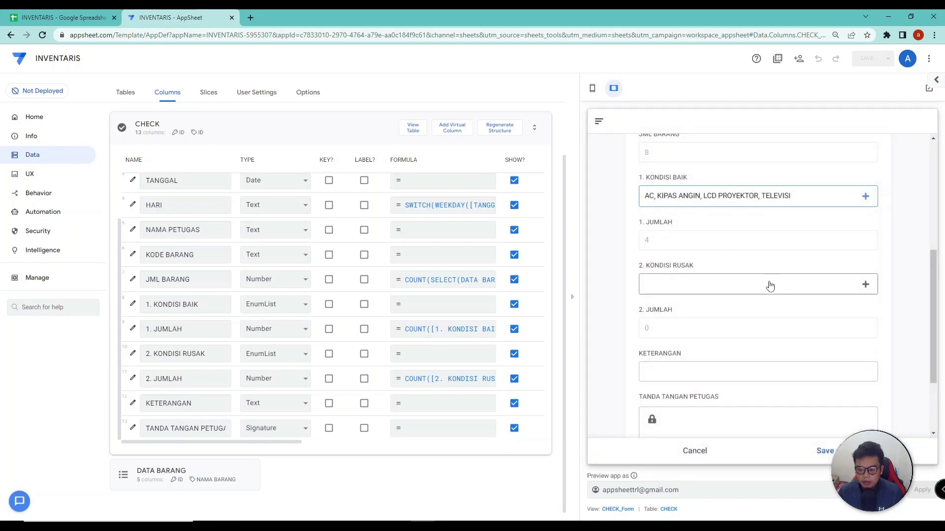
click(756, 199)
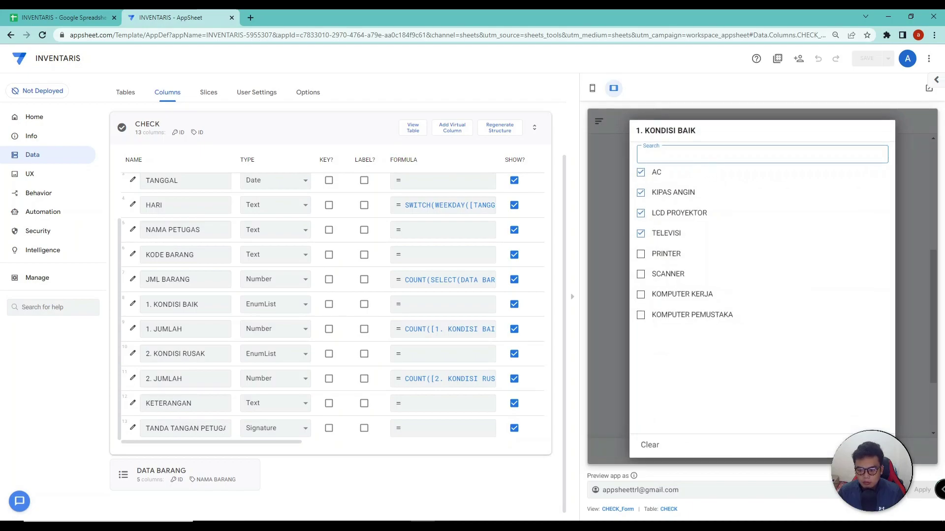
click(871, 445)
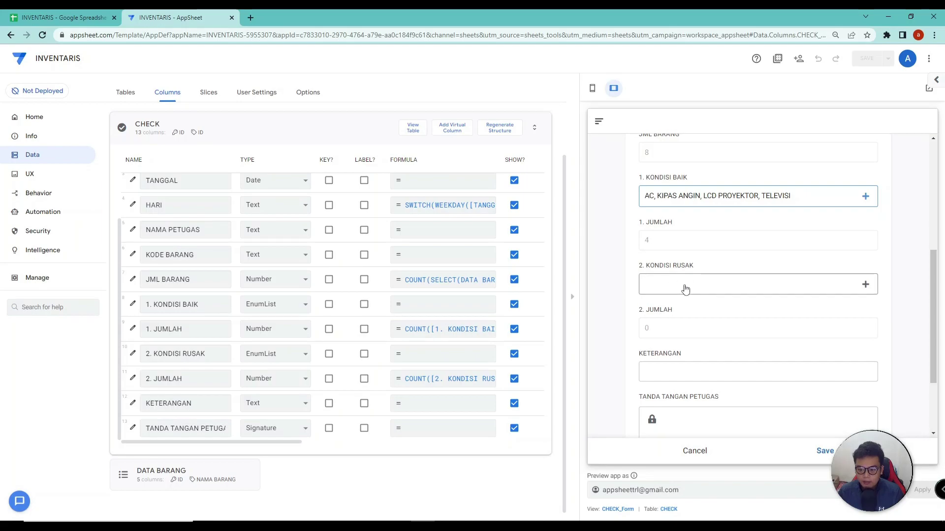
click(686, 289)
click(871, 446)
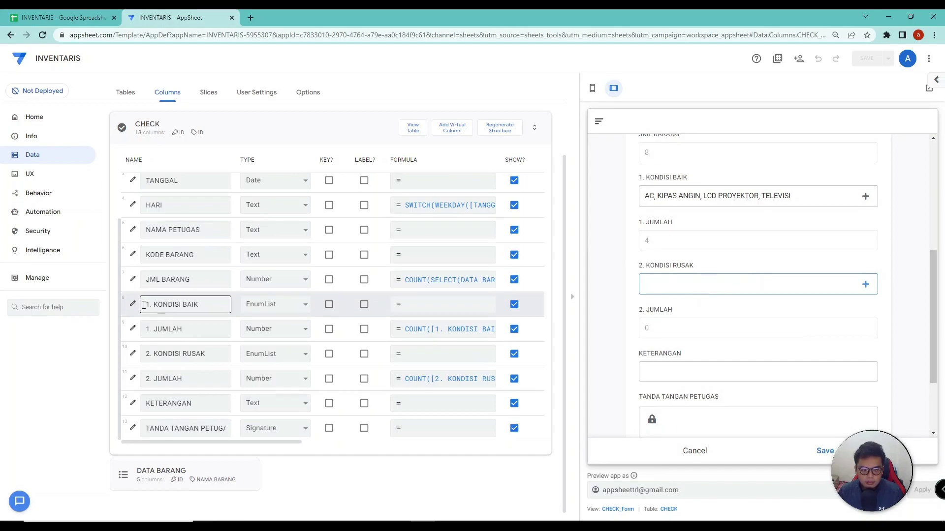
Append -[2. KONDISI RUSAK] to the Valid If SELECT expression of the 1. KONDISI BAIK column and save the column settings
click(133, 305)
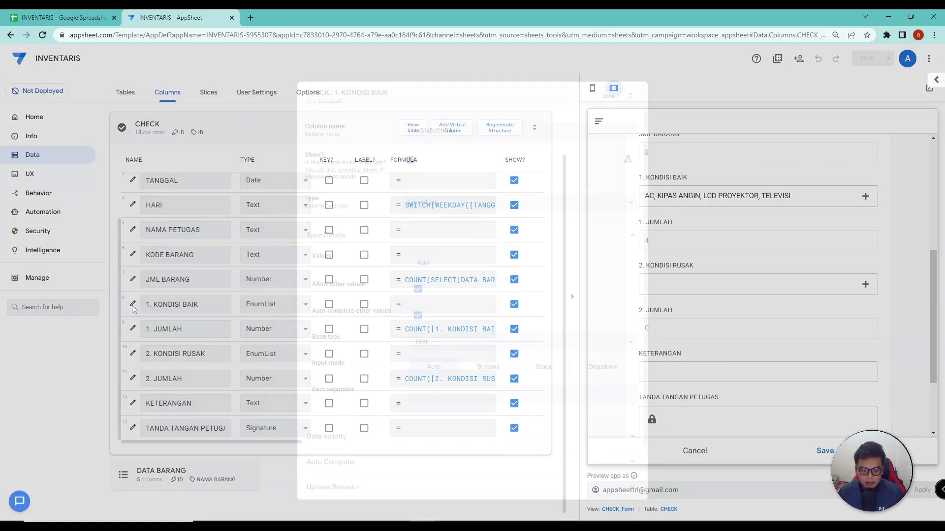
click(453, 435)
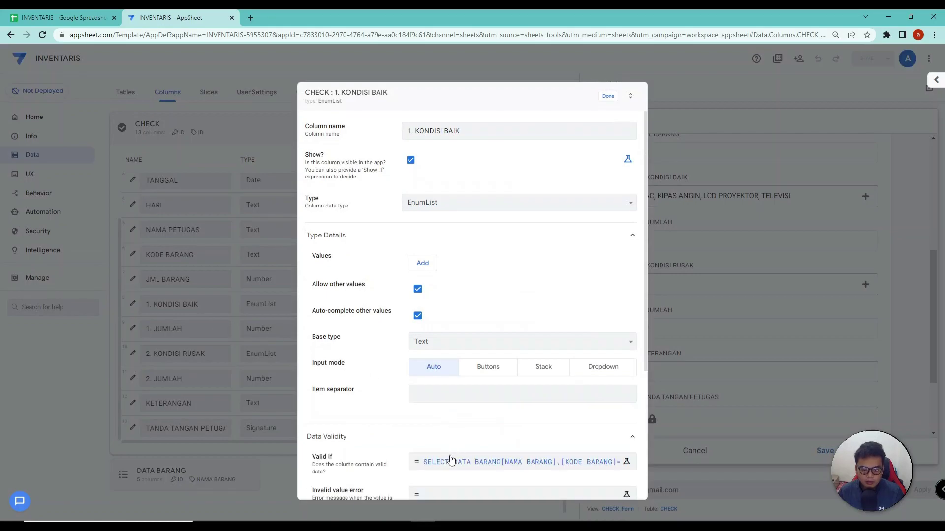
click(450, 461)
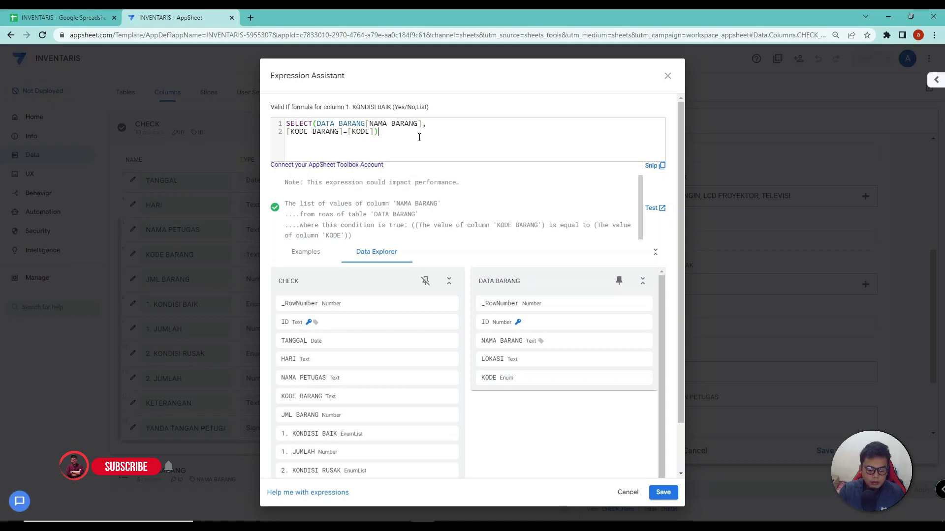
text(-)
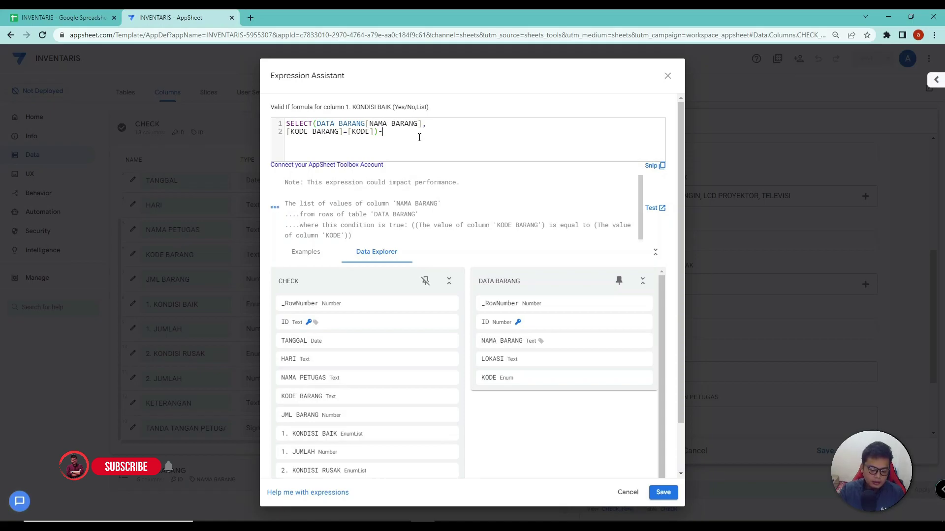
text([)
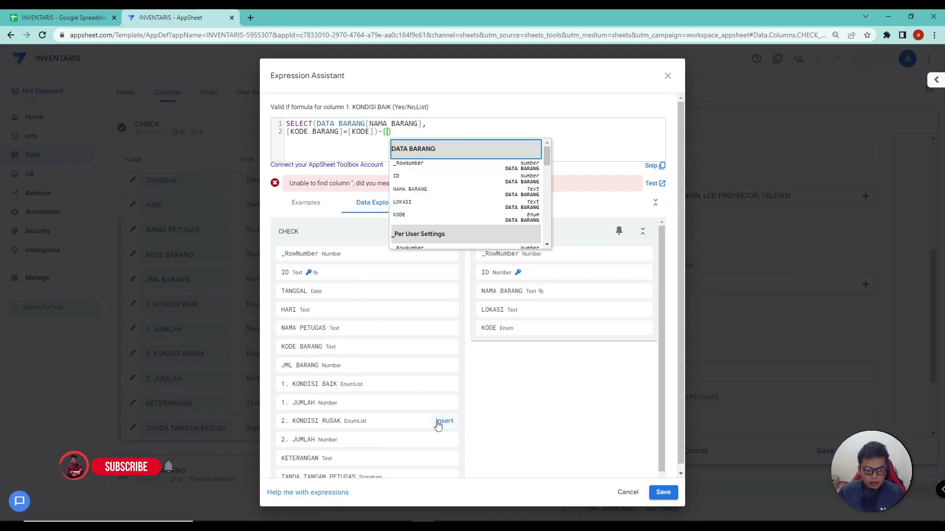
click(438, 426)
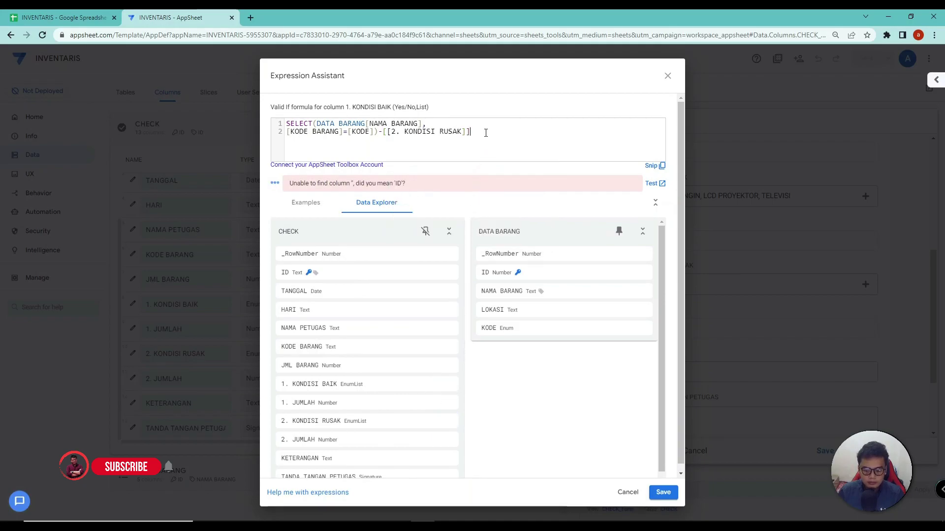
key(BackSpace)
key(BackSpace)
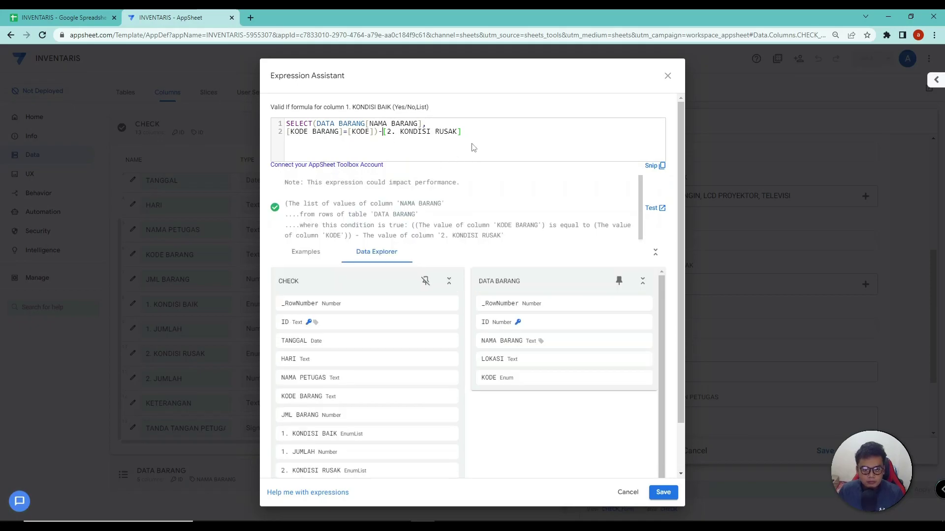
click(664, 492)
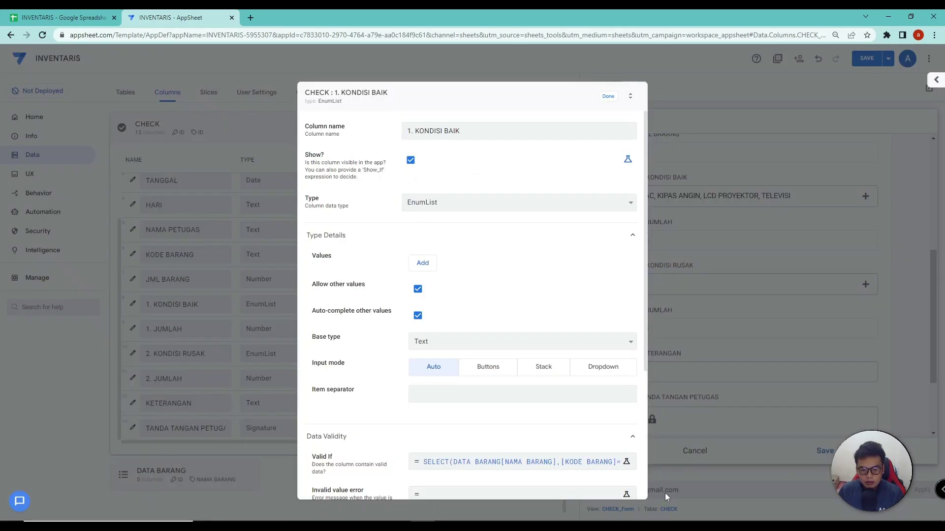
click(609, 98)
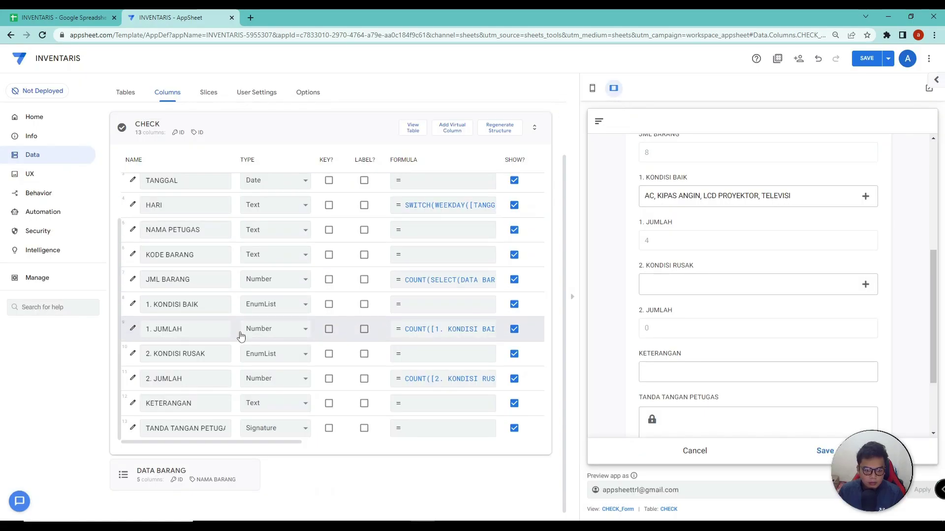
Append -[1. KONDISI BAIK] to the Valid If SELECT expression of the 2. KONDISI RUSAK column
click(133, 354)
click(452, 437)
click(464, 460)
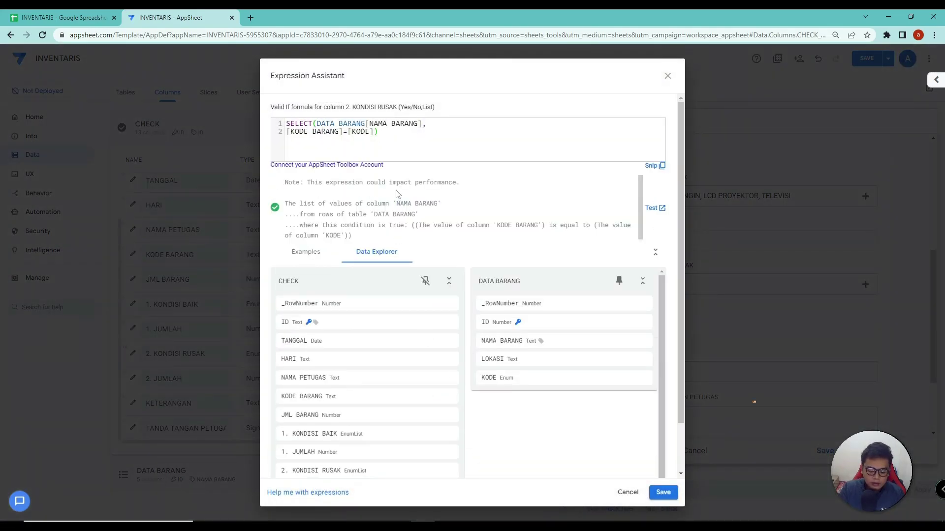
text(-)
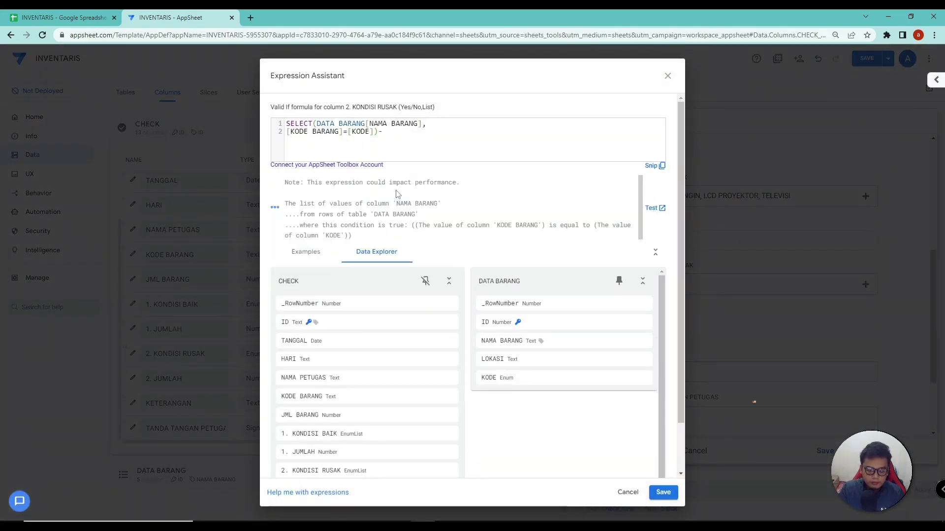
text([)
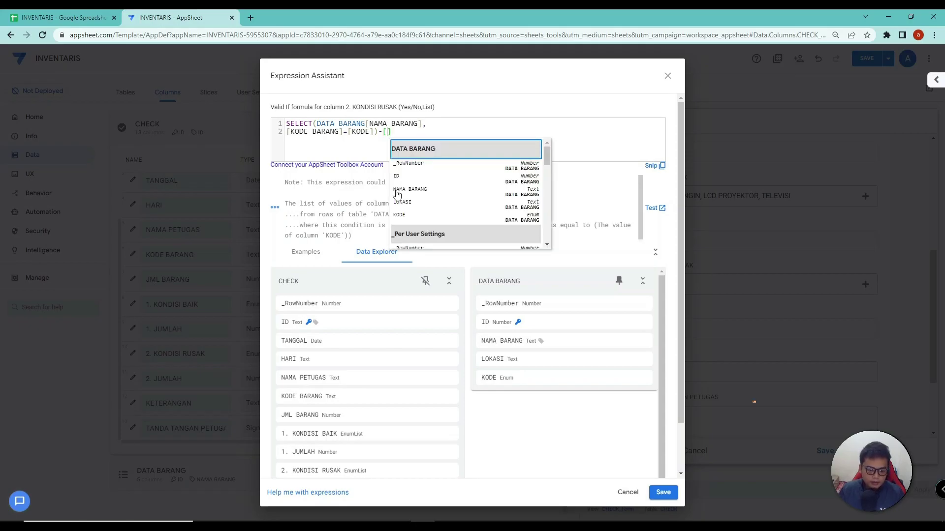
click(440, 434)
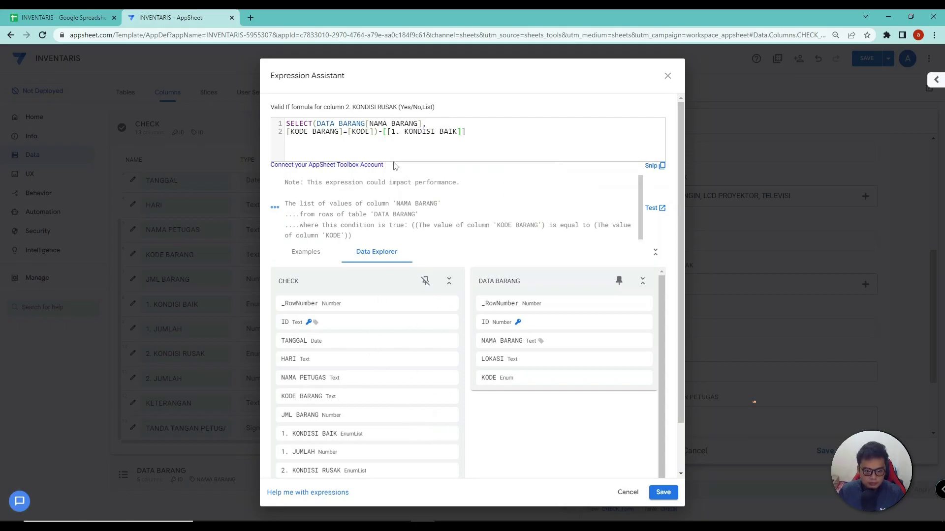
key(BackSpace)
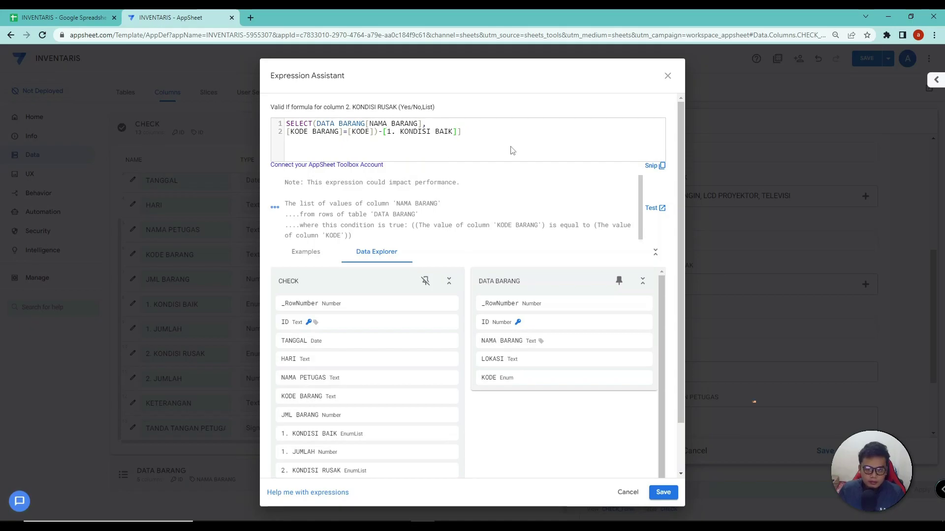
key(BackSpace)
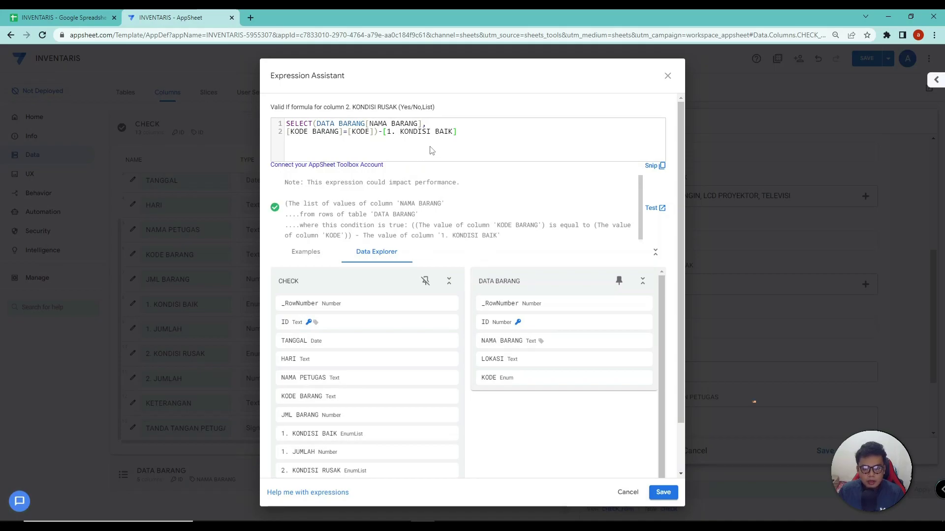
Save the 2. KONDISI RUSAK Valid If expression, close the column settings and save the app
drag(389, 133, 449, 134)
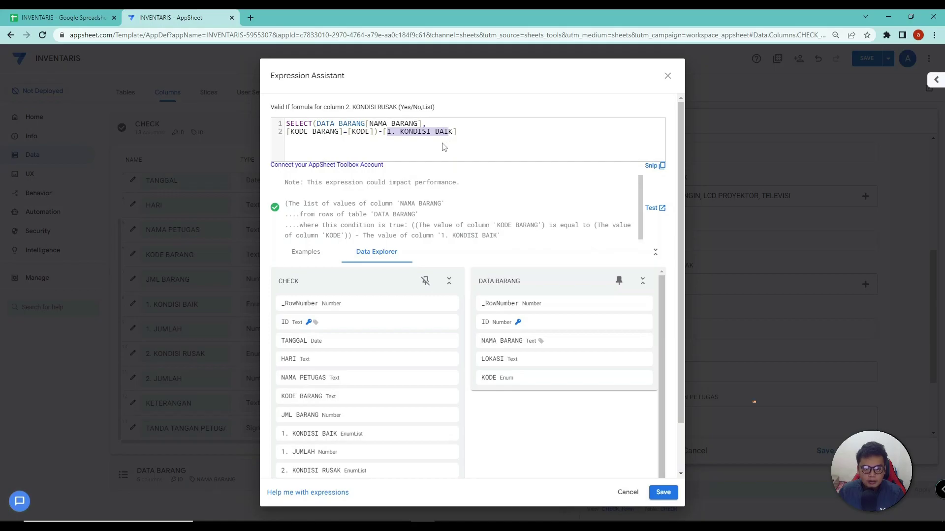
drag(347, 107, 394, 107)
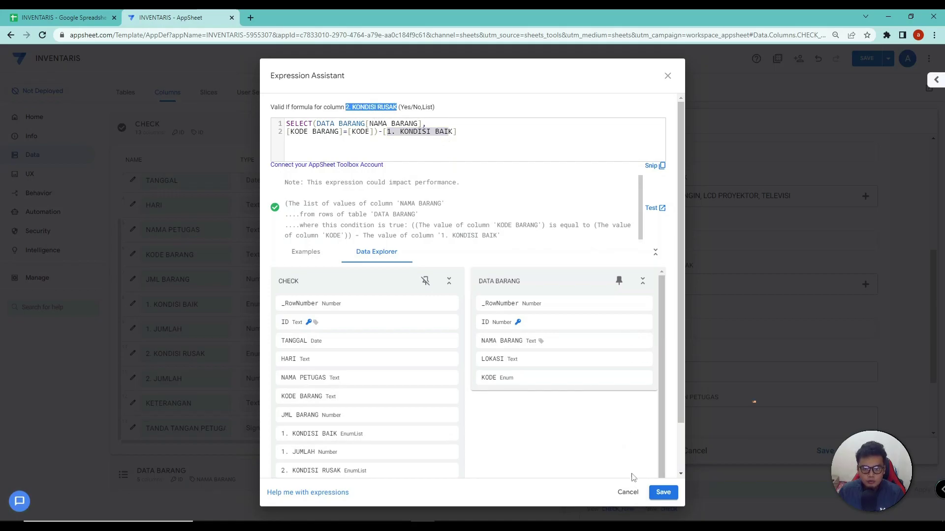
click(662, 493)
click(611, 99)
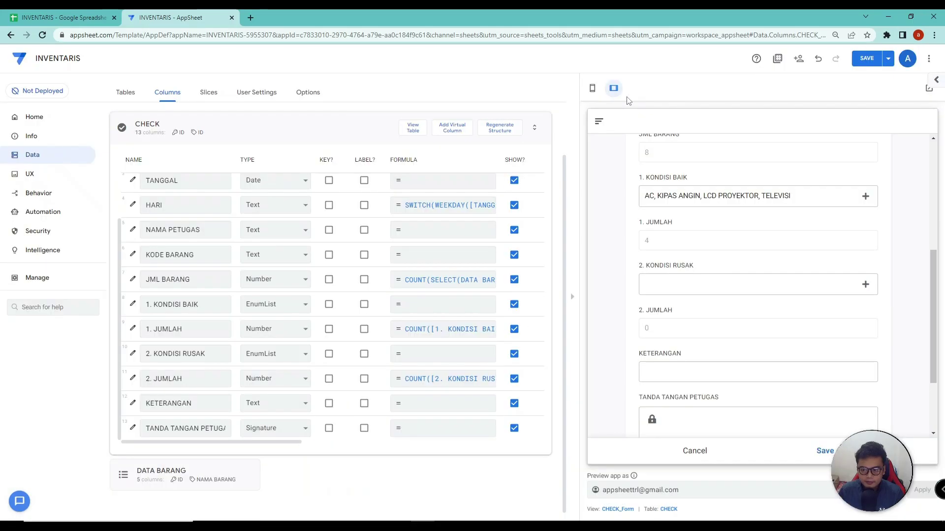
click(880, 59)
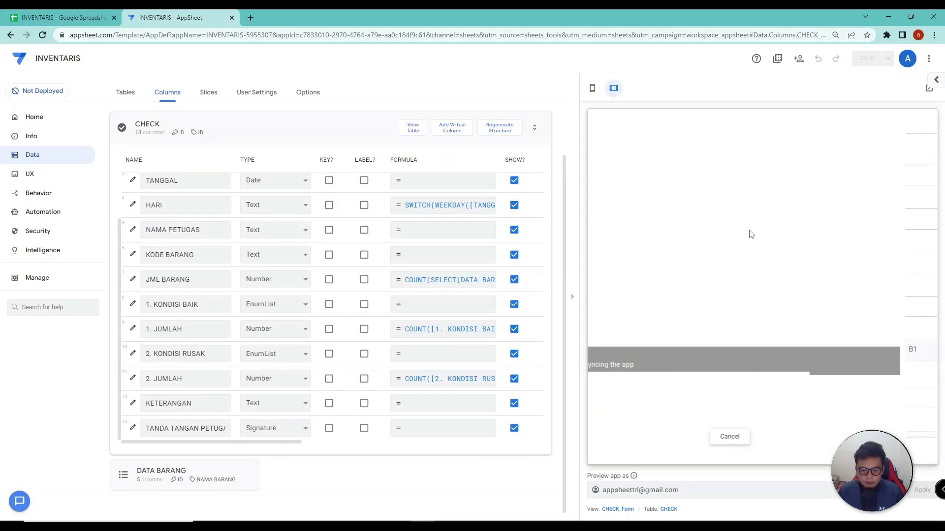
Select C1 as the KODE BARANG in the previewed form and choose GELAS, CERMIN and TEKO for 1. KONDISI BAIK
scroll(768, 274, down, 3)
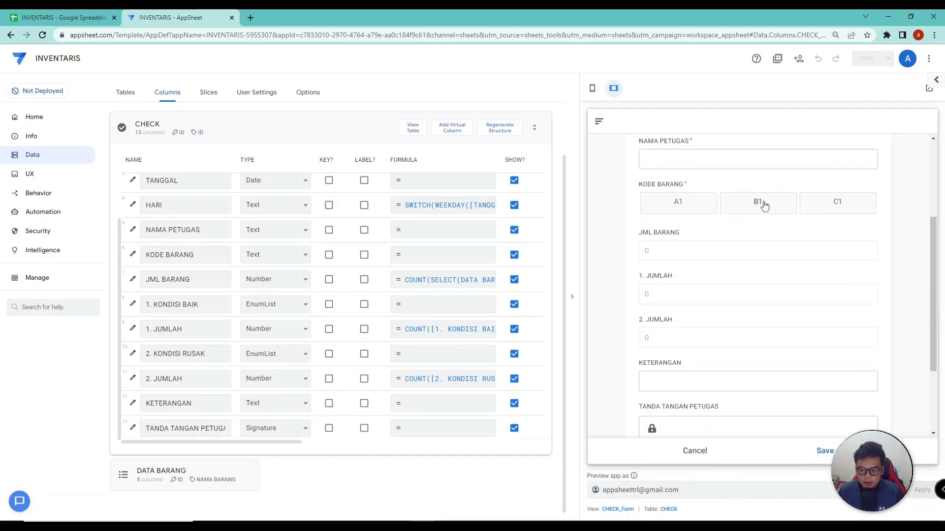
click(830, 204)
scroll(730, 212, down, 2)
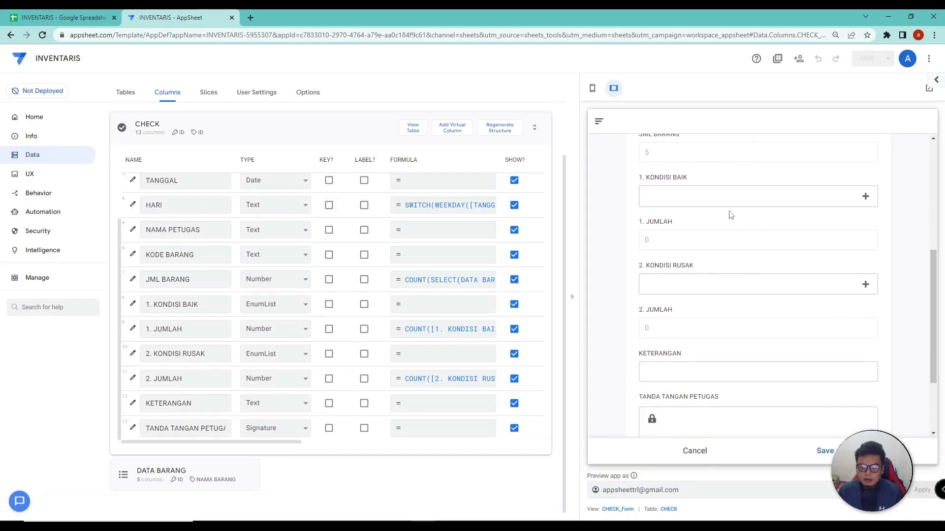
click(677, 198)
click(666, 155)
click(668, 175)
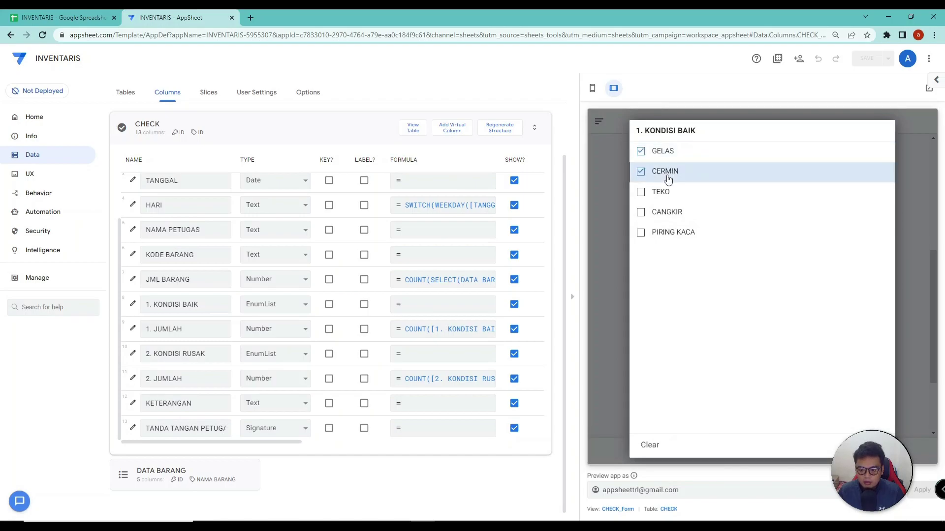
click(665, 192)
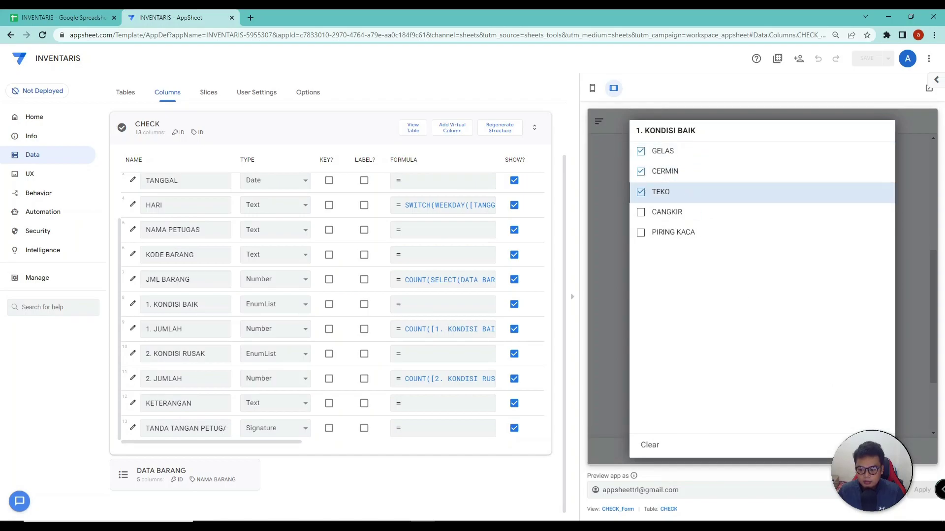
click(874, 445)
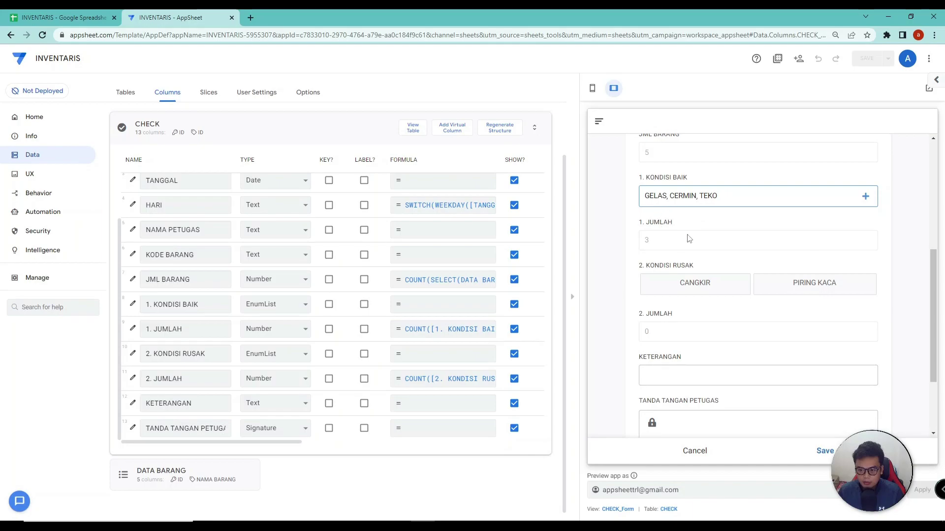
Recheck the 1. KONDISI BAIK choices and mark PIRING KACA and CANGKIR under 2. KONDISI RUSAK in the previewed form
scroll(685, 241, down, 1)
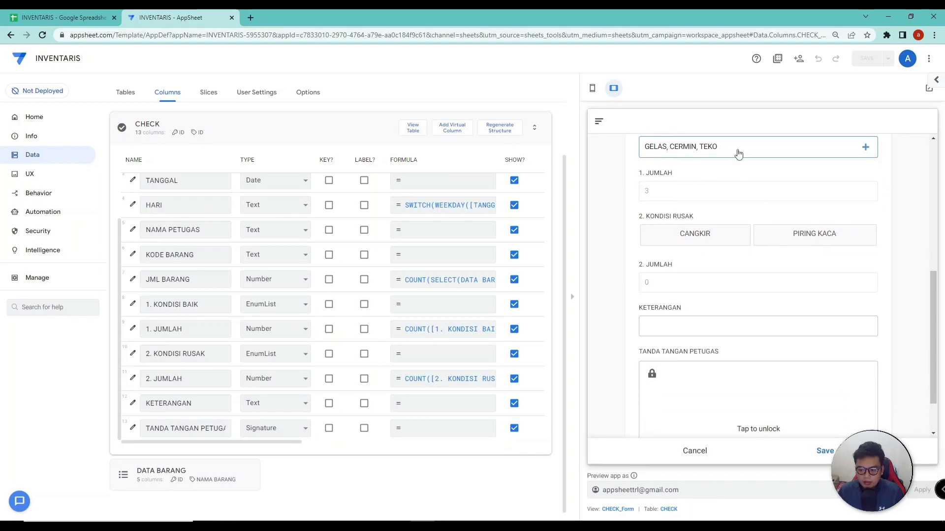
click(737, 151)
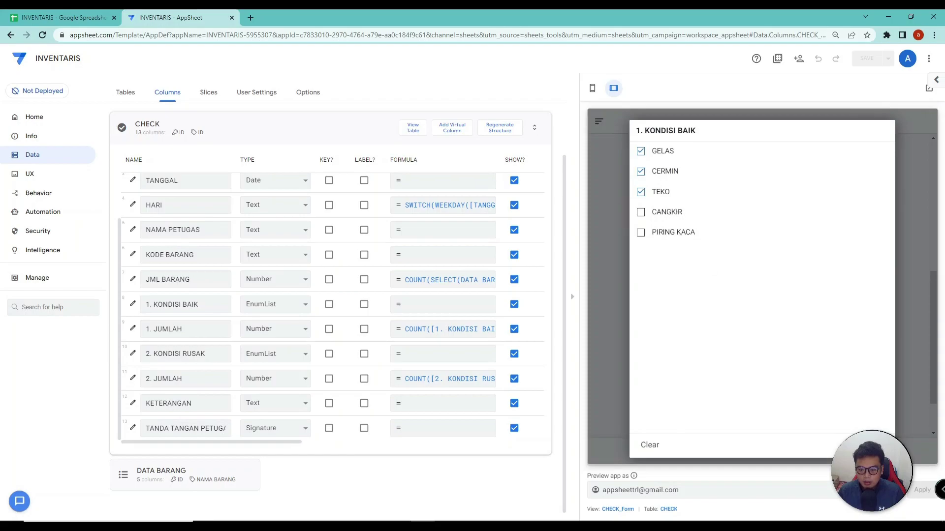
click(875, 445)
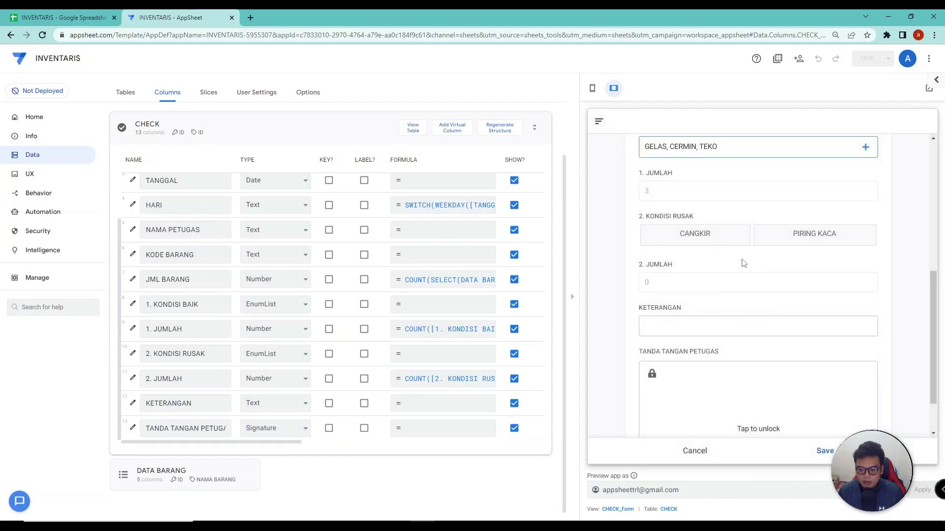
click(829, 238)
click(726, 237)
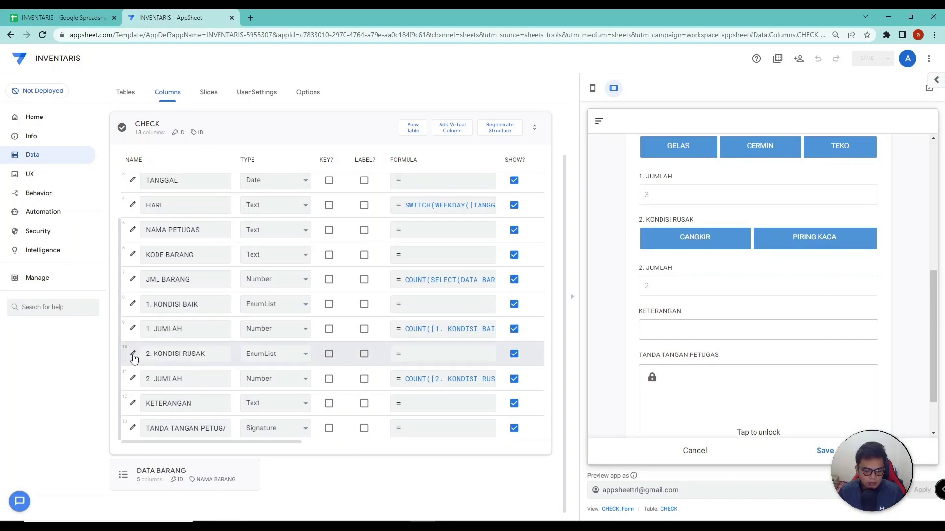
Set the input mode of the 2. KONDISI RUSAK and 1. KONDISI BAIK columns to Dropdown and save the app
click(131, 354)
click(602, 369)
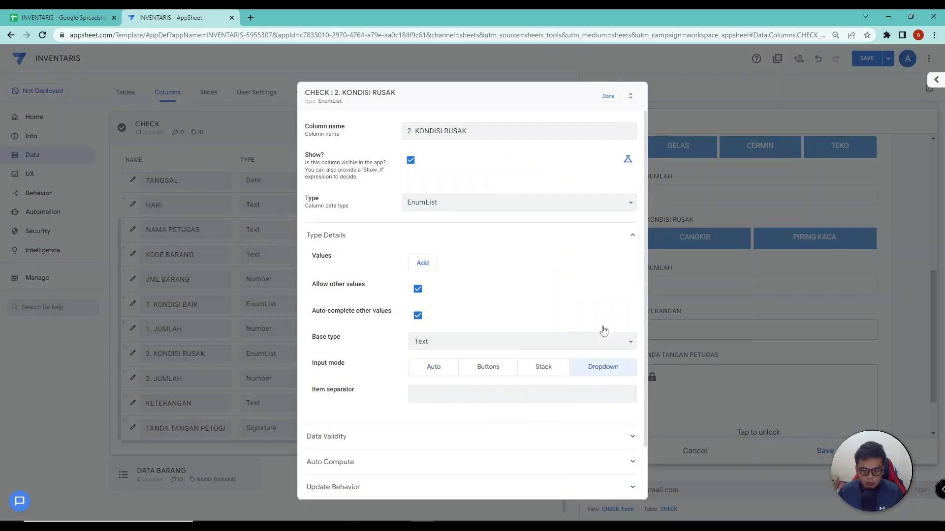
click(609, 97)
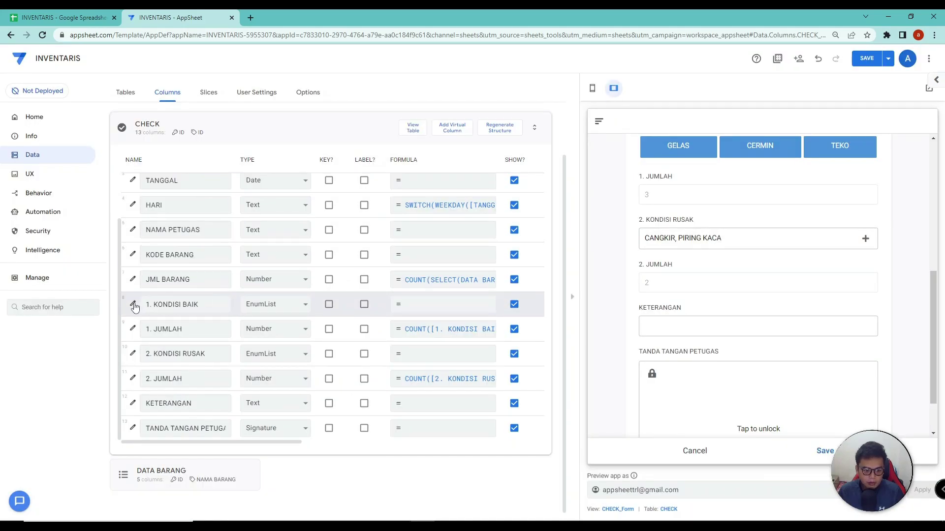
click(132, 304)
click(618, 369)
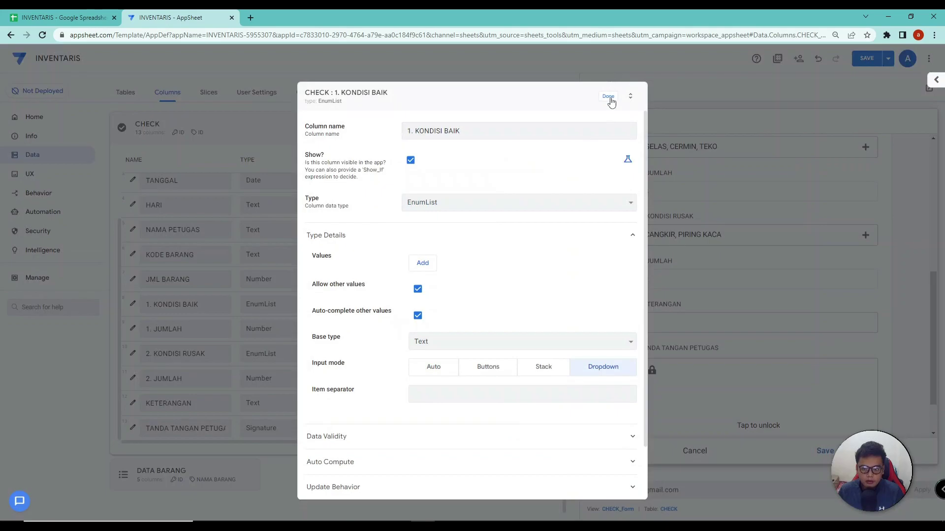
click(608, 97)
click(867, 59)
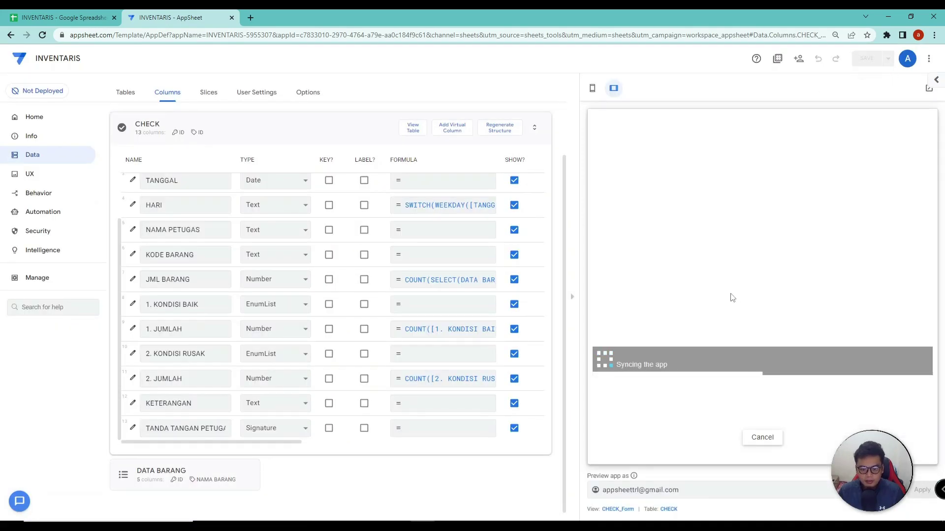
Retest the reloaded preview form with KODE BARANG C1, choosing GELAS, CERMIN and TEKO for 1. KONDISI BAIK
scroll(729, 295, down, 3)
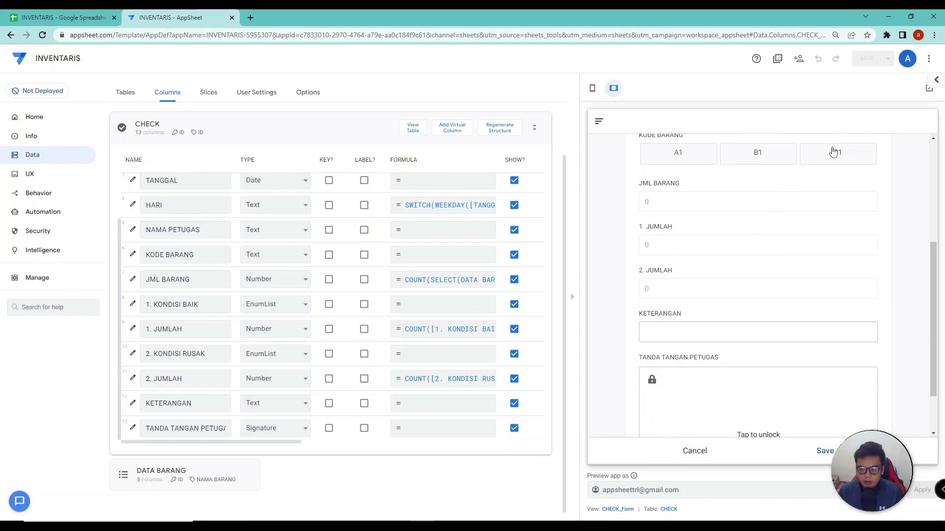
click(835, 152)
click(763, 240)
click(664, 152)
click(667, 172)
click(662, 192)
click(874, 445)
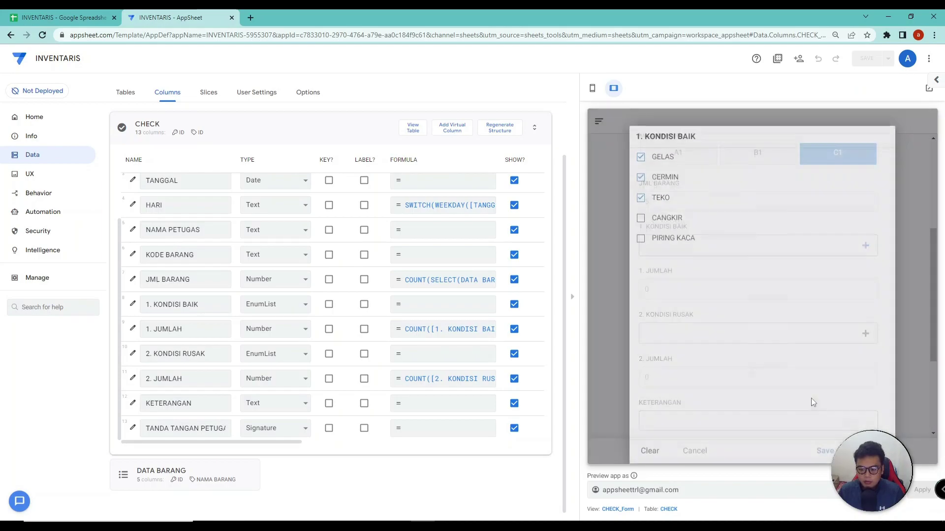
scroll(666, 292, down, 1)
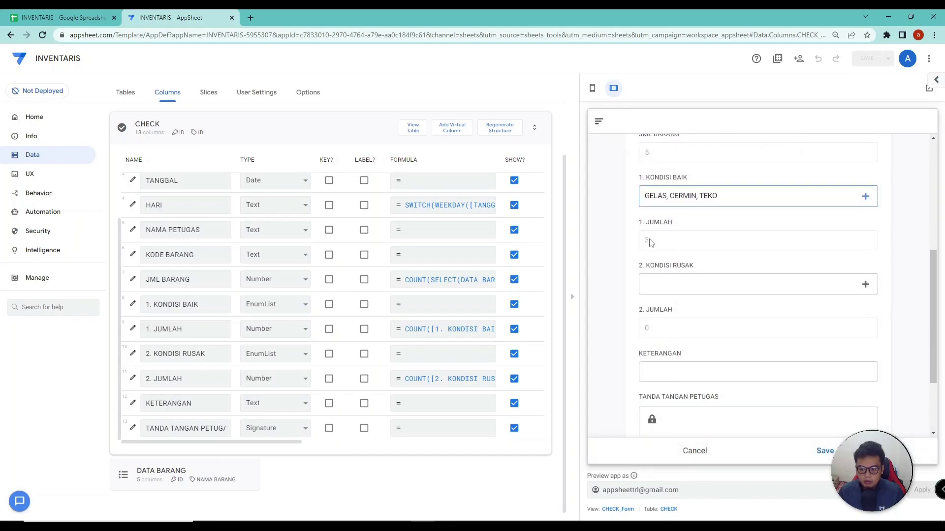
Choose PIRING KACA and CANGKIR from the 2. KONDISI RUSAK list in the previewed form
click(679, 282)
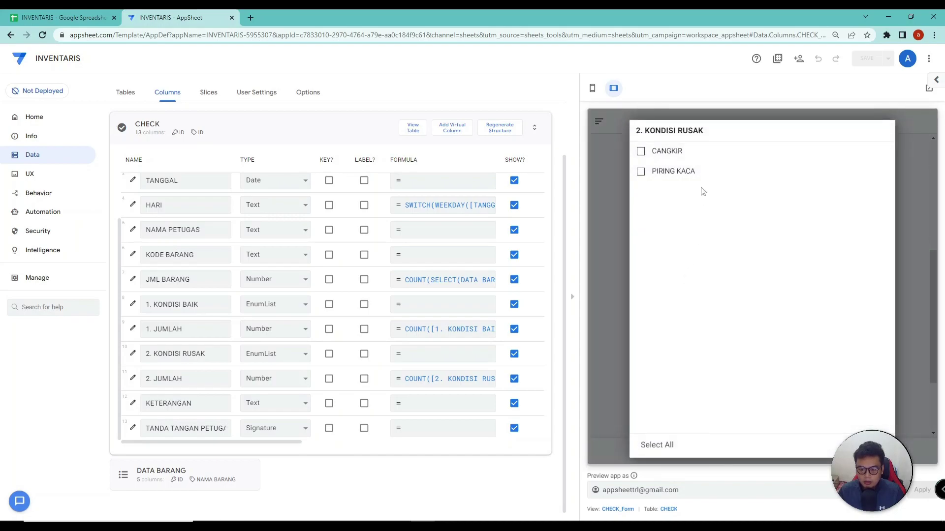
click(680, 171)
click(669, 151)
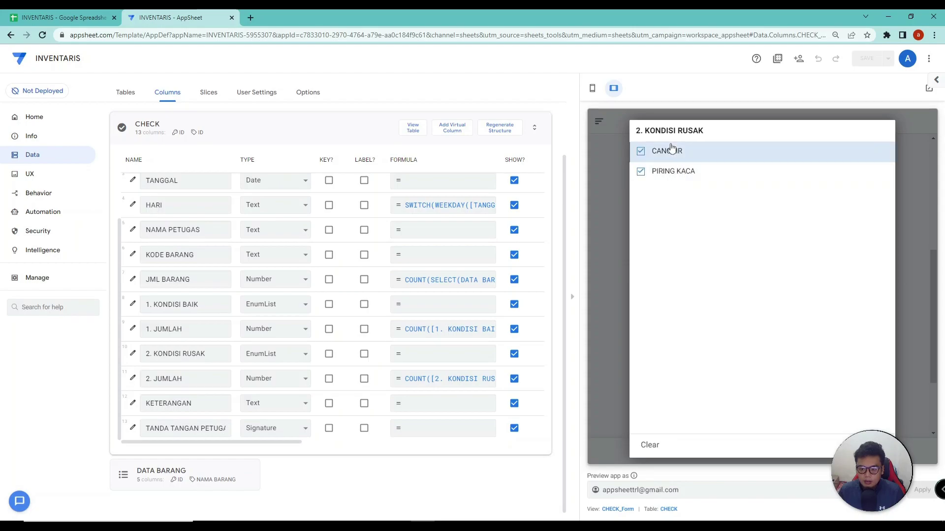
click(873, 445)
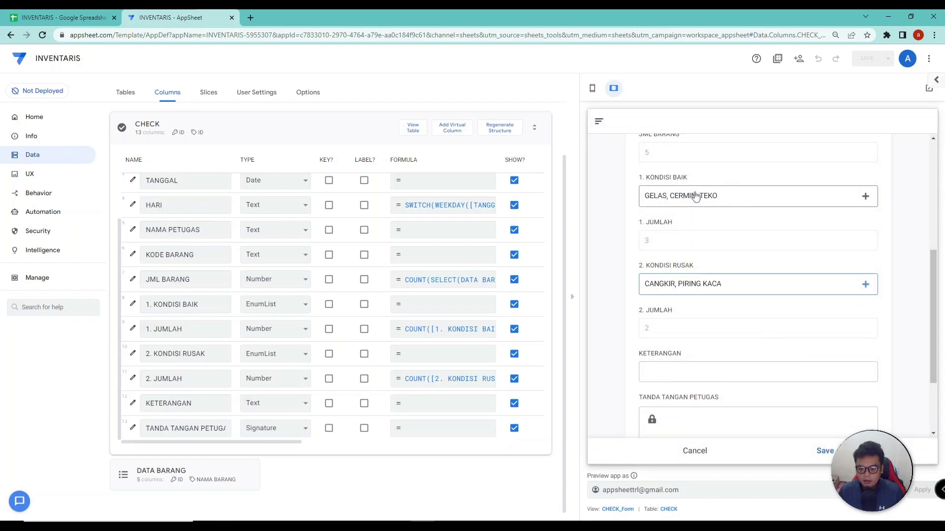
Change the data type of the KETERANGAN column in the CHECK table to Enum
scroll(745, 244, down, 2)
click(770, 272)
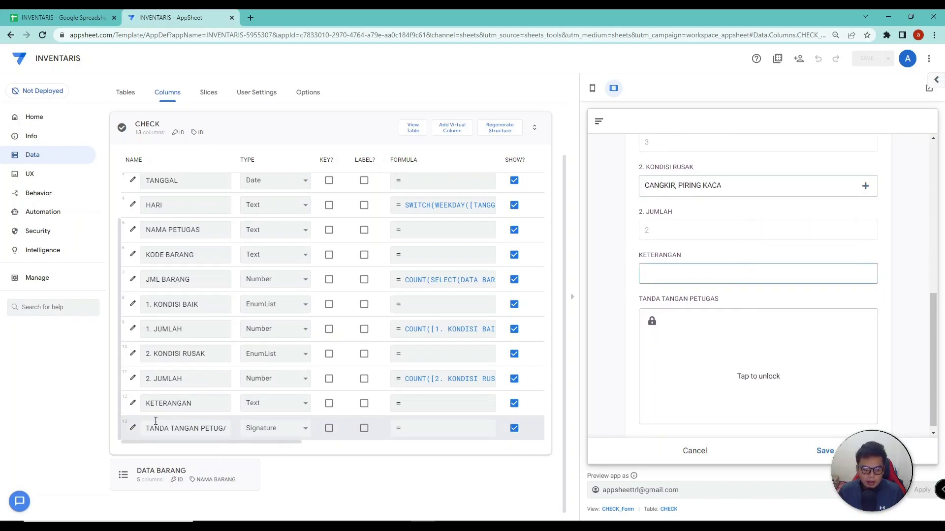
click(132, 403)
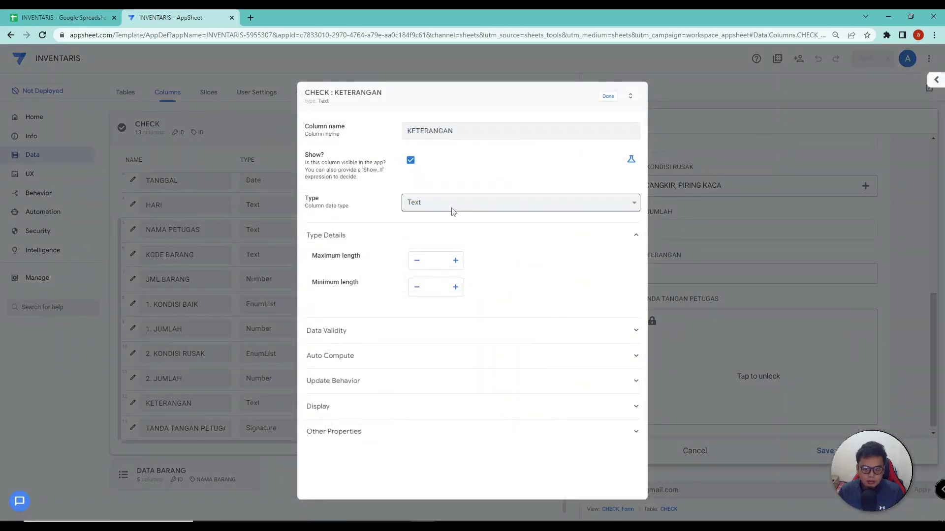
click(452, 203)
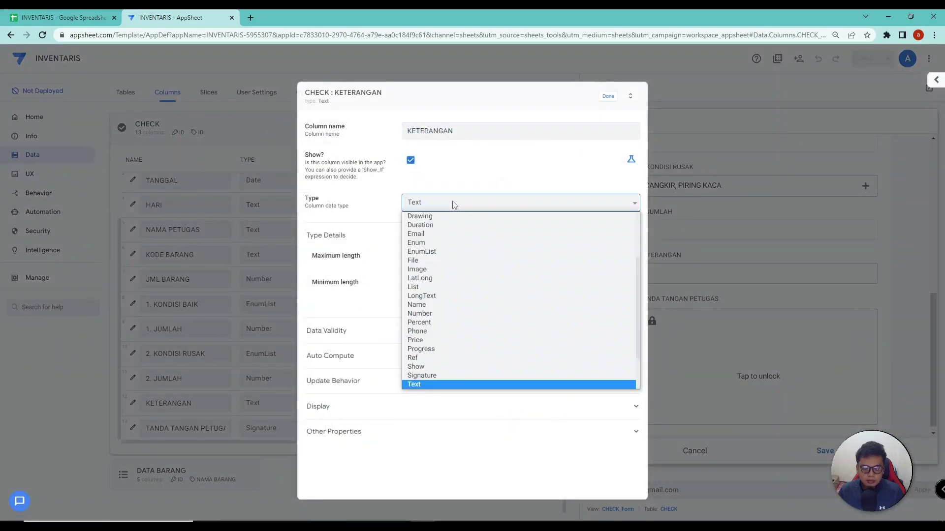
click(451, 244)
Add PERLU PERBAIKAN and PERLU PEMBELIAN BARU as the preset values of the KETERANGAN column
click(430, 261)
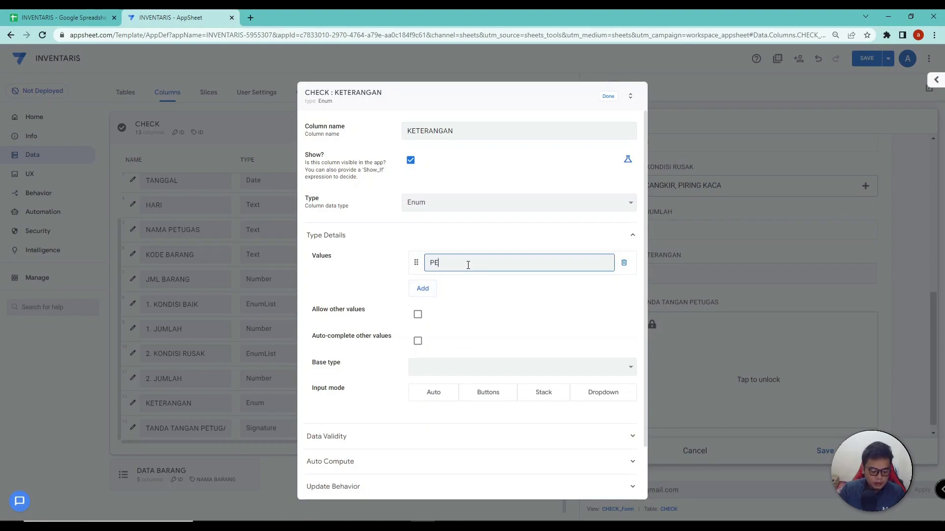
text(PERLU PERBAIKAN)
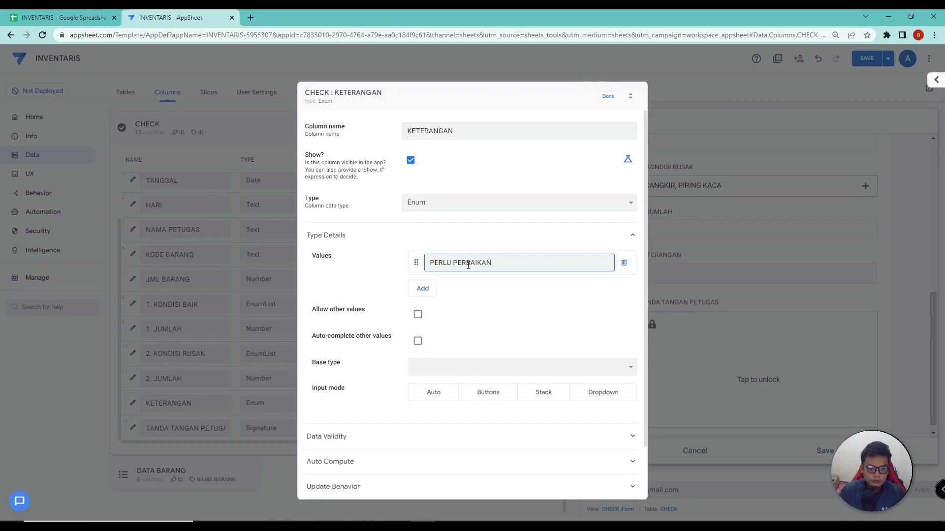
click(422, 289)
click(434, 286)
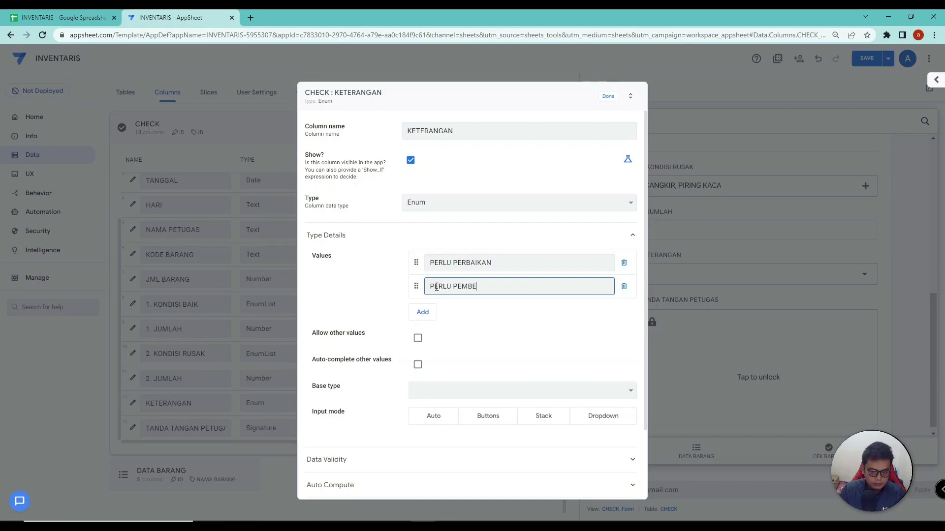
text(PERLU PEMBELIAN BARU)
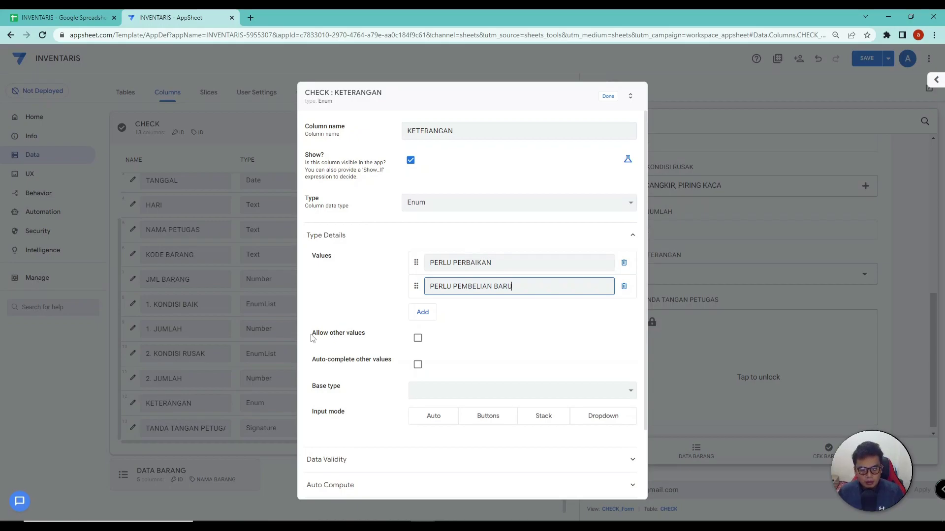
Allow other values for KETERANGAN with the Dropdown input mode, and save the app
click(417, 338)
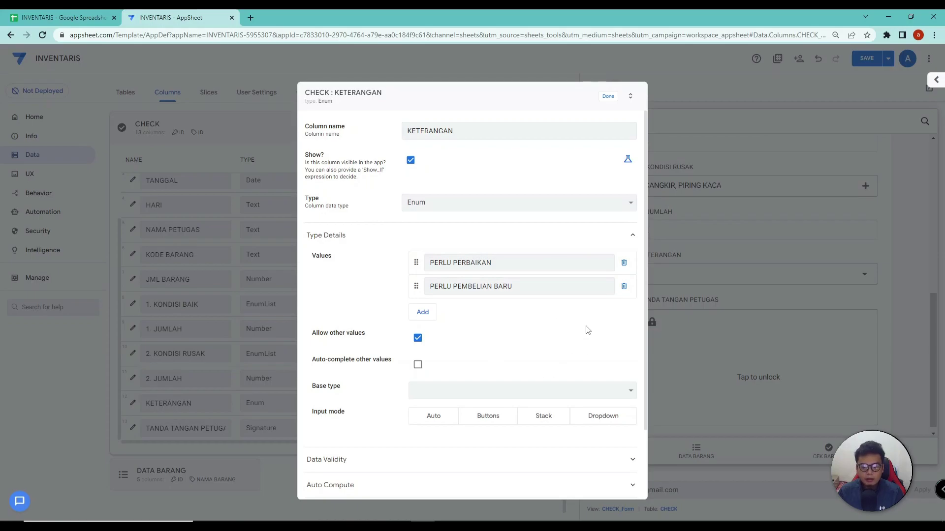
click(598, 417)
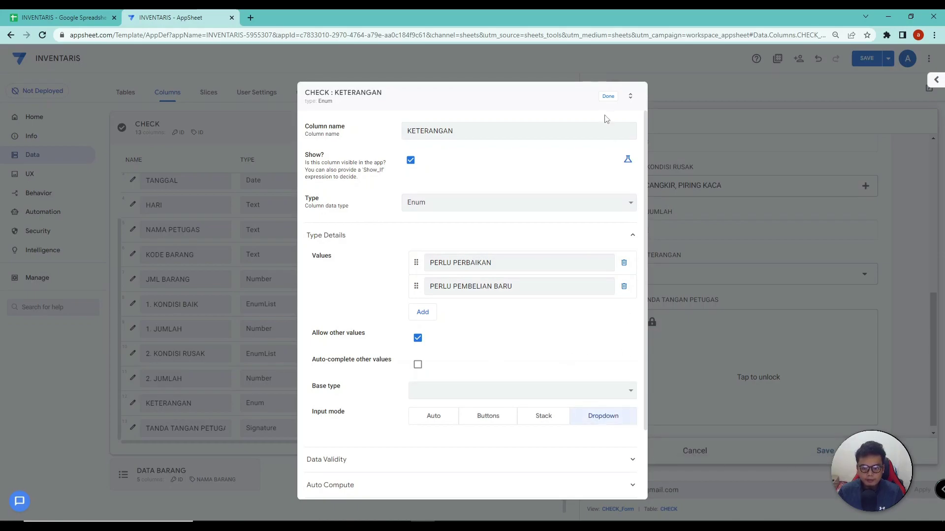
click(608, 96)
click(858, 60)
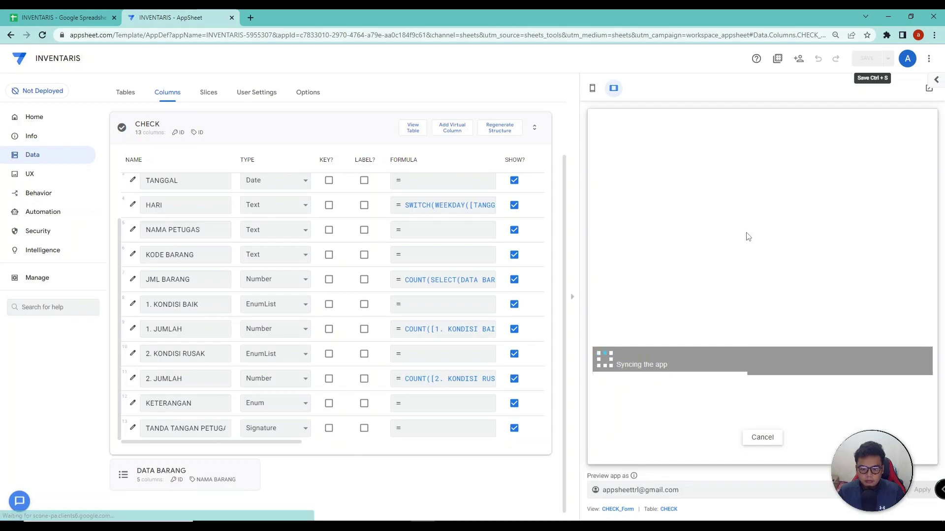
In the reloaded preview form, choose KODE BARANG C1 and mark GELAS and CERMIN under 1. KONDISI BAIK
scroll(741, 350, down, 2)
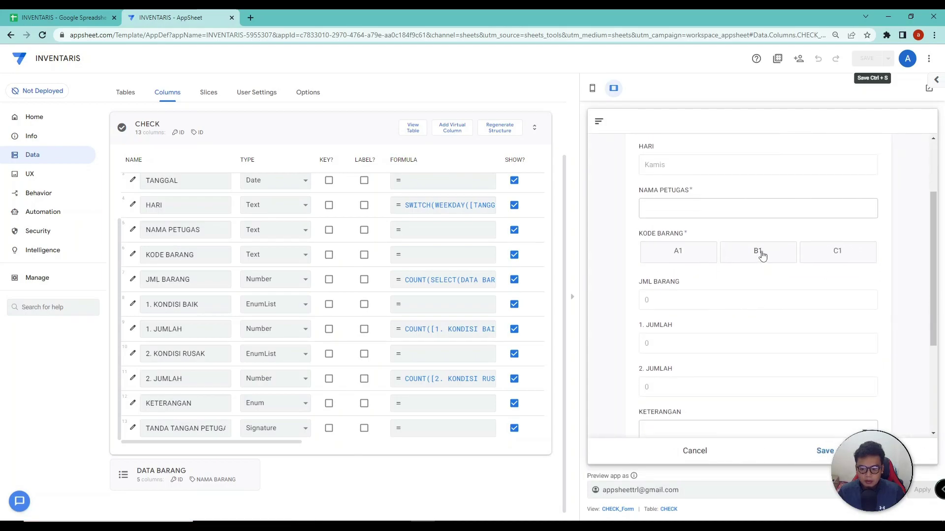
click(817, 258)
scroll(810, 296, down, 2)
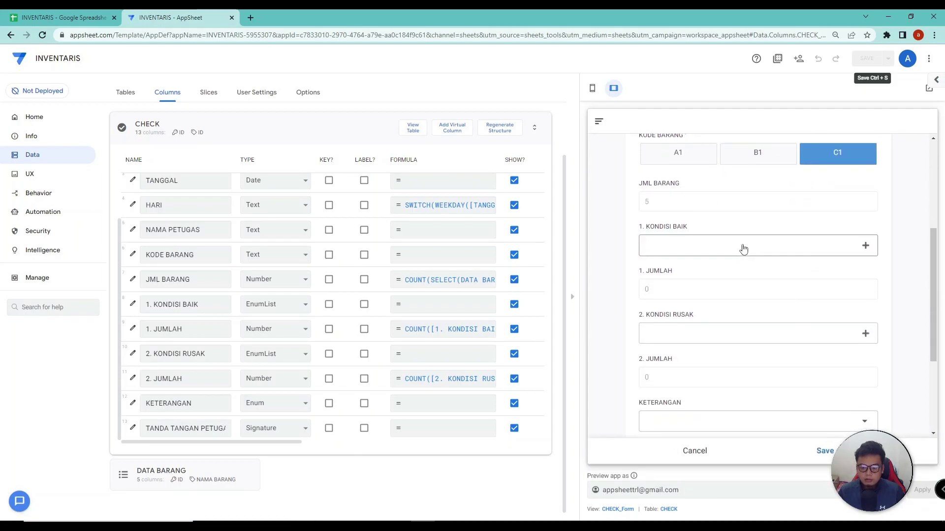
click(738, 248)
click(674, 151)
click(679, 172)
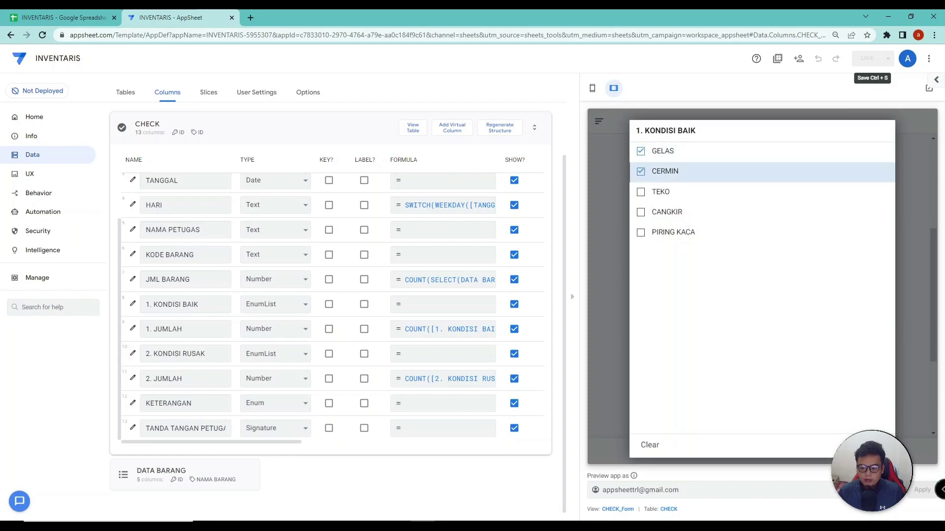
click(872, 445)
Mark TEKO, CANGKIR and PIRING KACA under 2. KONDISI RUSAK in the preview form
scroll(795, 354, down, 2)
click(738, 235)
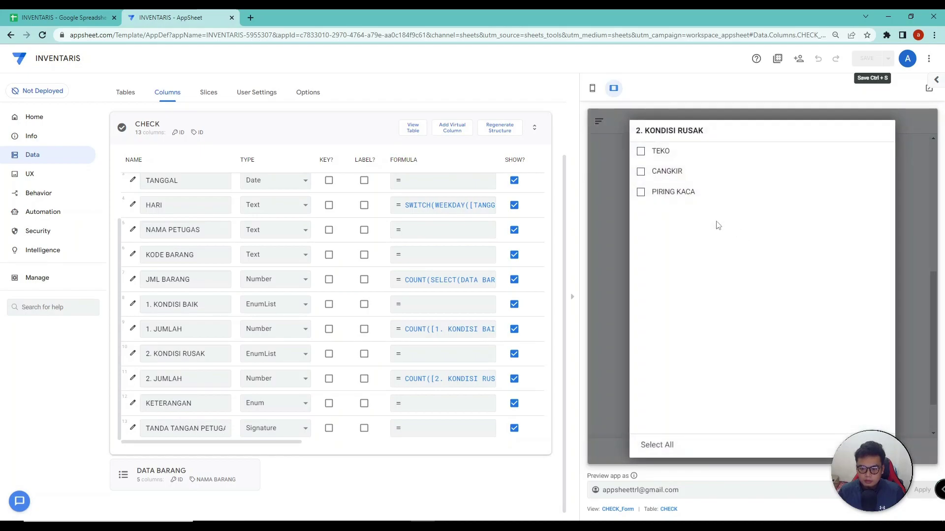
click(664, 152)
click(673, 173)
click(672, 192)
click(881, 444)
Add the custom remark PERLU ANGGRAN PEMBELIAN TAHUN DEPAN to KETERANGAN and select it
scroll(689, 310, down, 1)
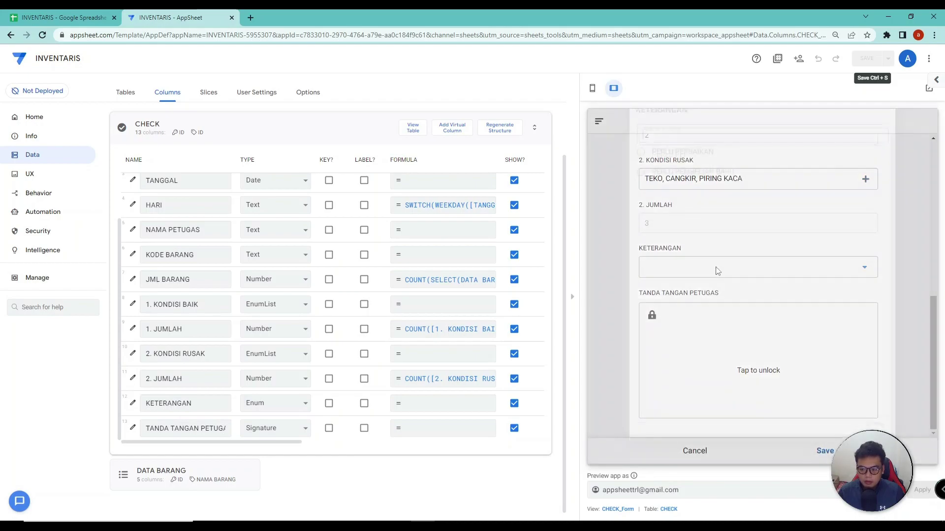
click(716, 271)
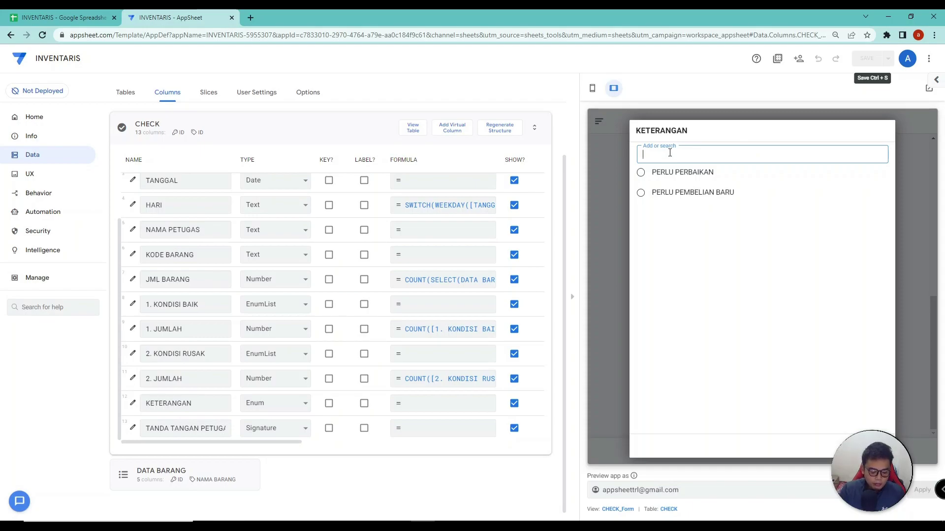
text(PE)
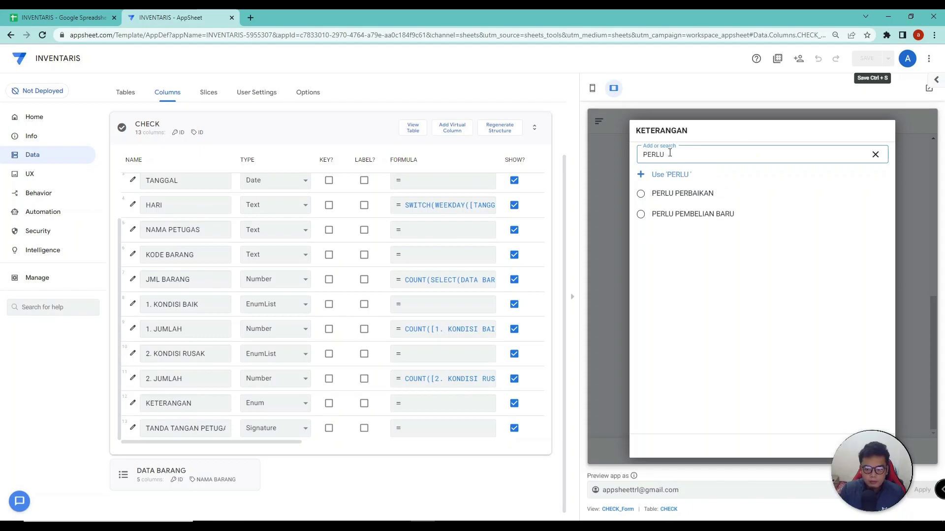
text(RLU )
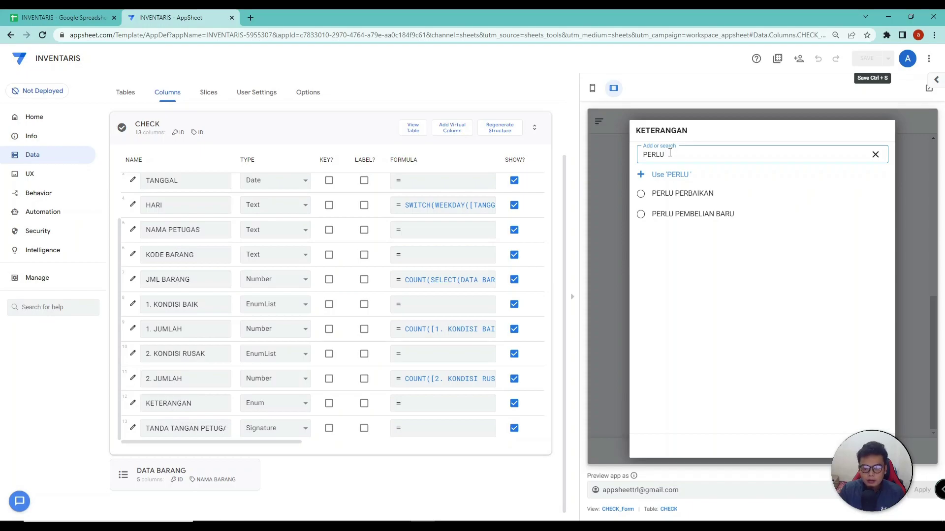
text(ANGGRA)
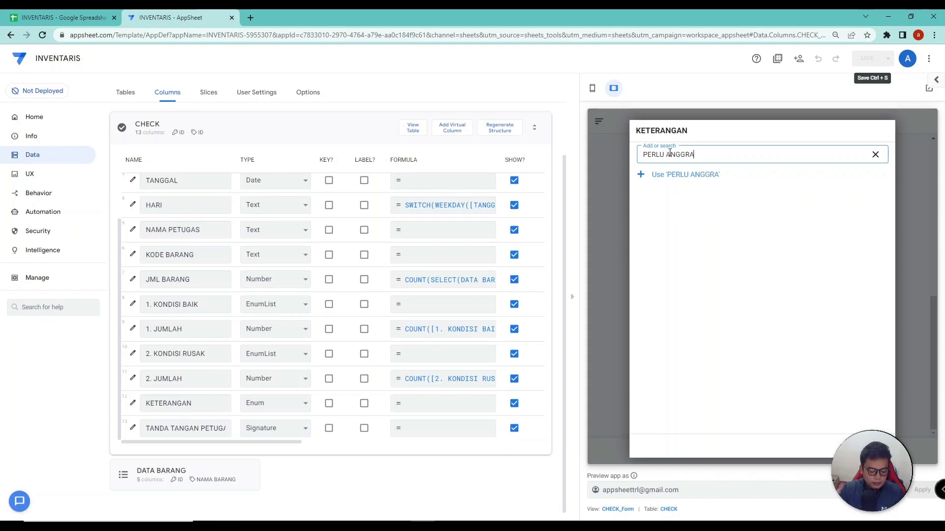
text(N PEMBELIAN)
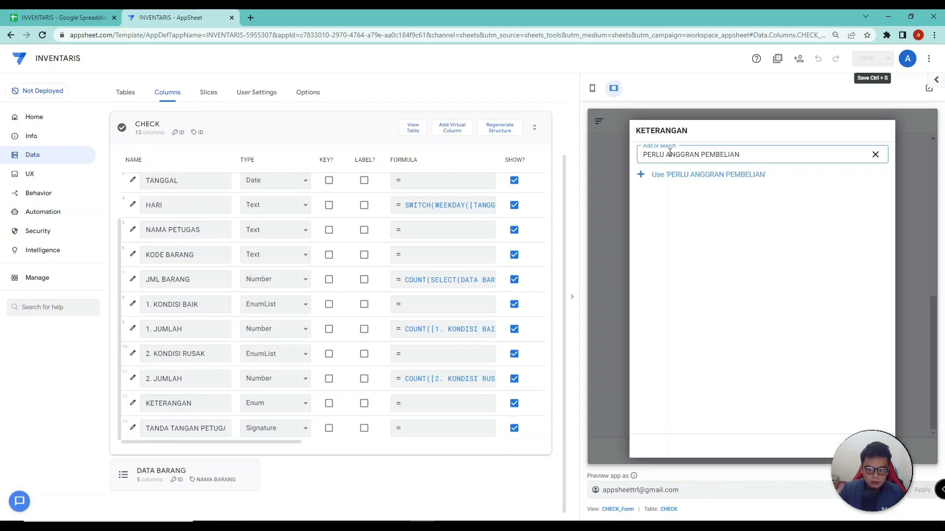
text(HUN)
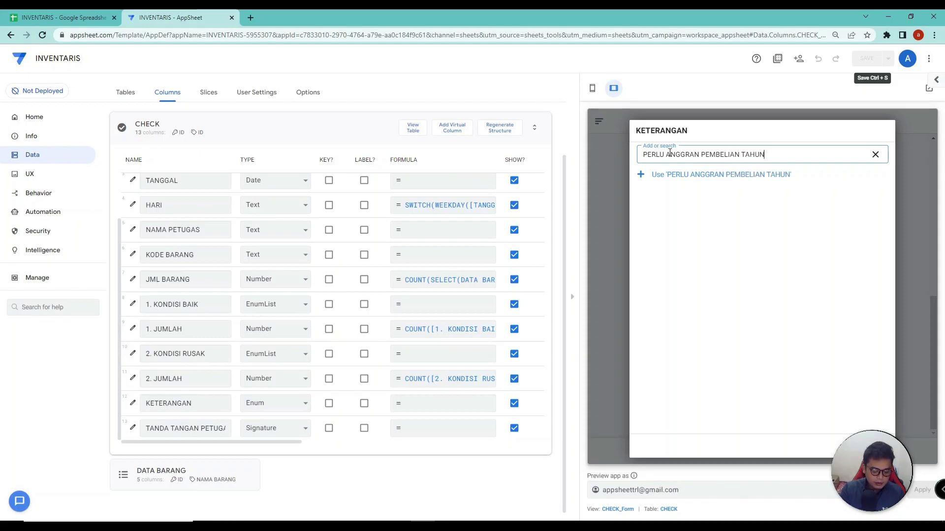
text( DEPAN)
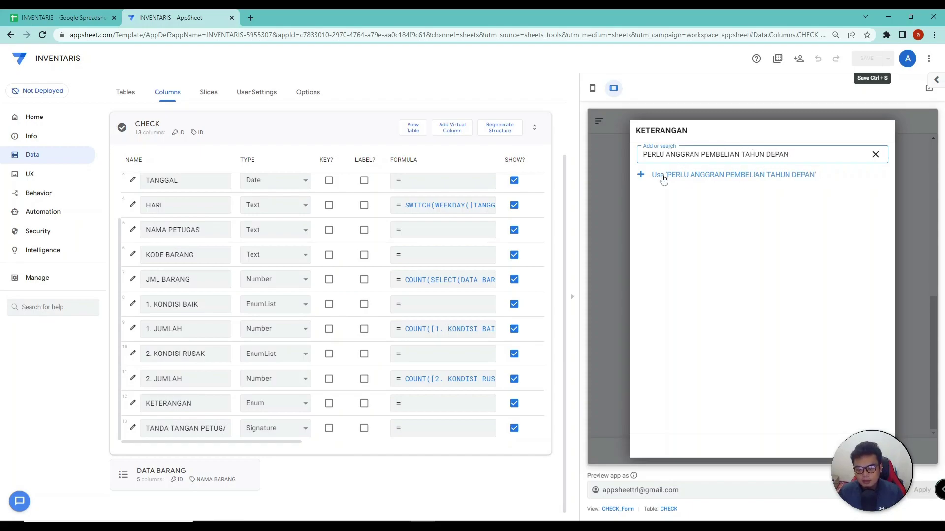
click(684, 174)
click(698, 268)
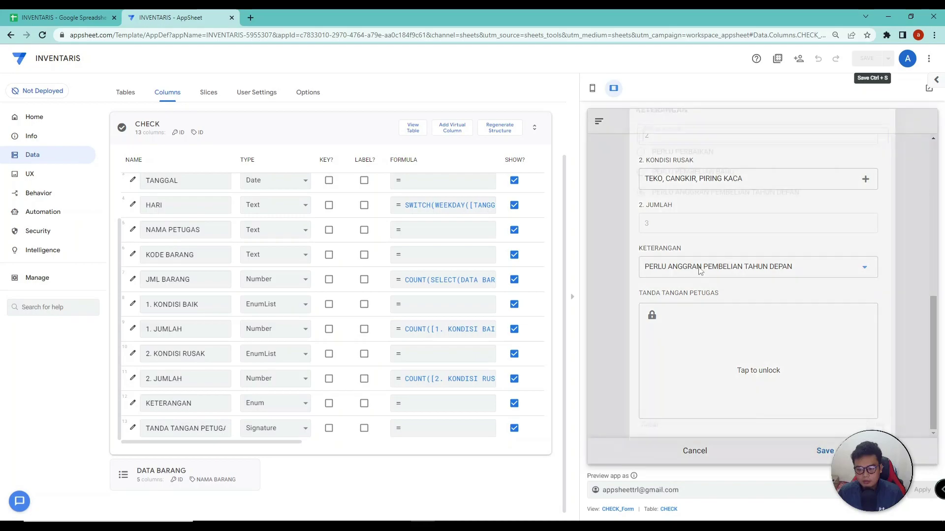
click(697, 215)
Unlock the TANDA TANGAN PETUGAS field and draw a freehand signature in it
click(763, 345)
mouse_move(789, 338)
mouse_down()
mouse_move(714, 340)
mouse_move(801, 367)
mouse_up()
scroll(707, 367, up, 2)
scroll(708, 367, down, 2)
Enter the officer's name in NAMA PETUGAS and save the check record
scroll(762, 375, up, 4)
scroll(762, 375, up, 3)
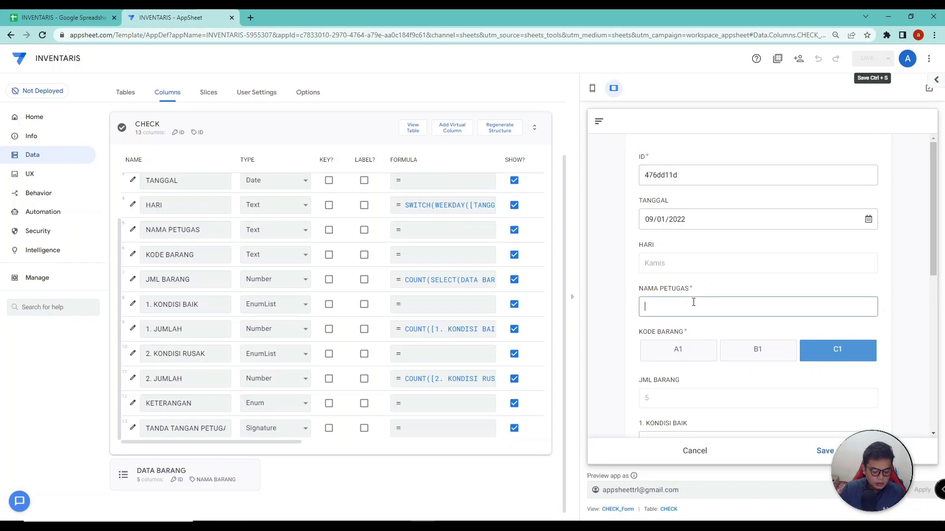
key(Caps_Lock)
key(Caps_Lock)
text(SANDY)
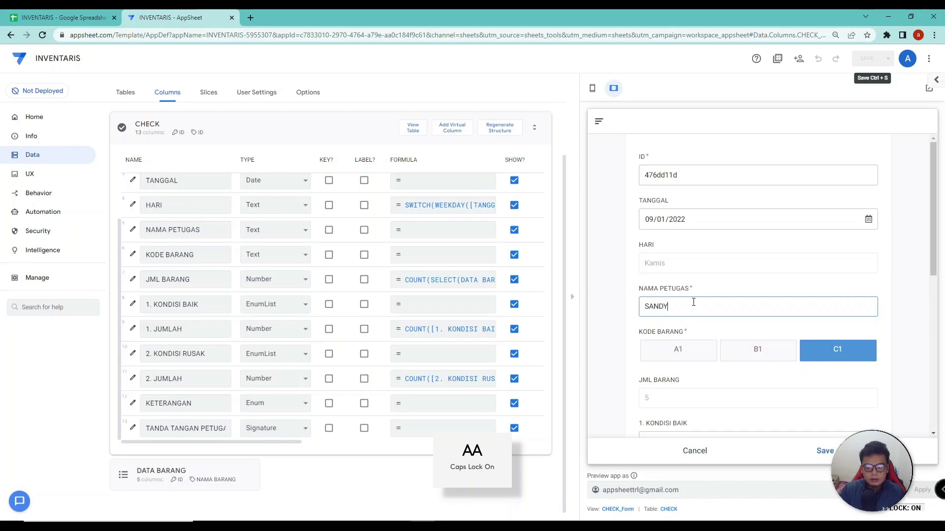
scroll(817, 393, down, 4)
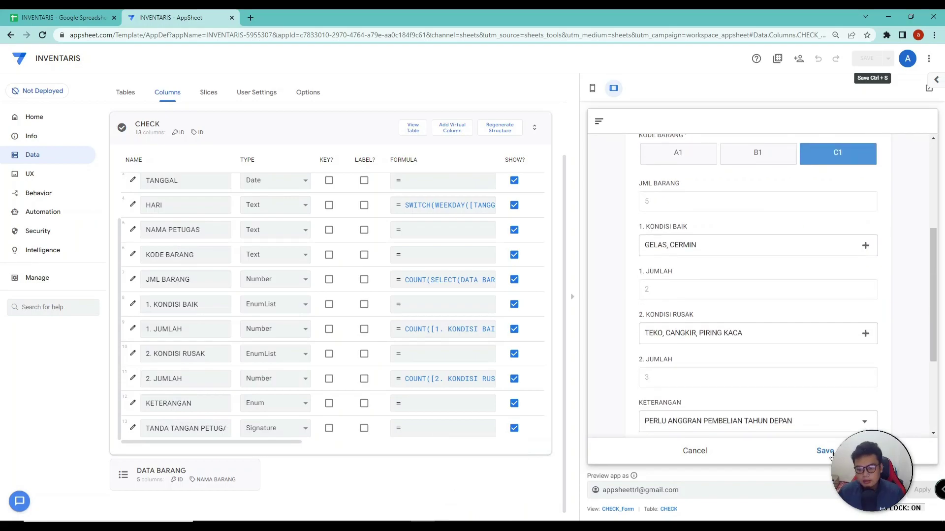
click(824, 452)
click(829, 454)
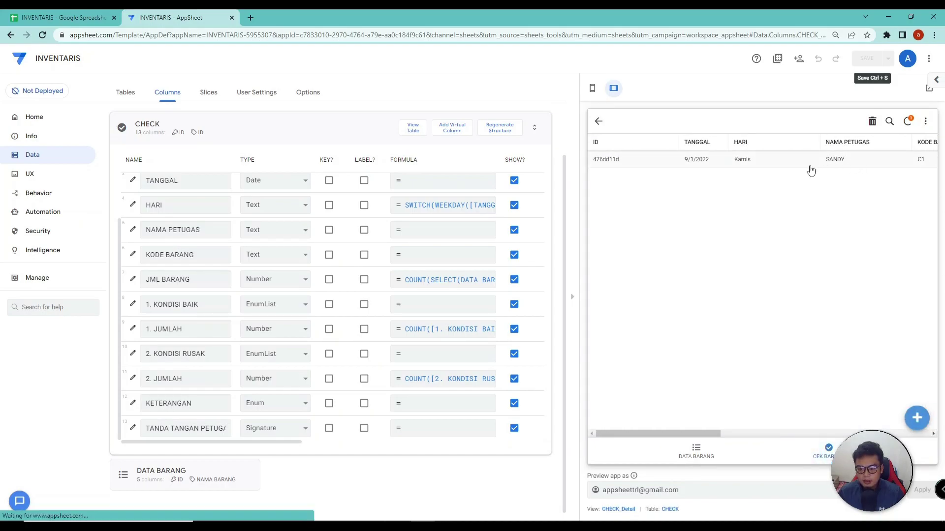
Examine the saved check record's details and reopen it from the CEK BARANG list
click(810, 166)
scroll(652, 267, down, 2)
scroll(698, 324, up, 3)
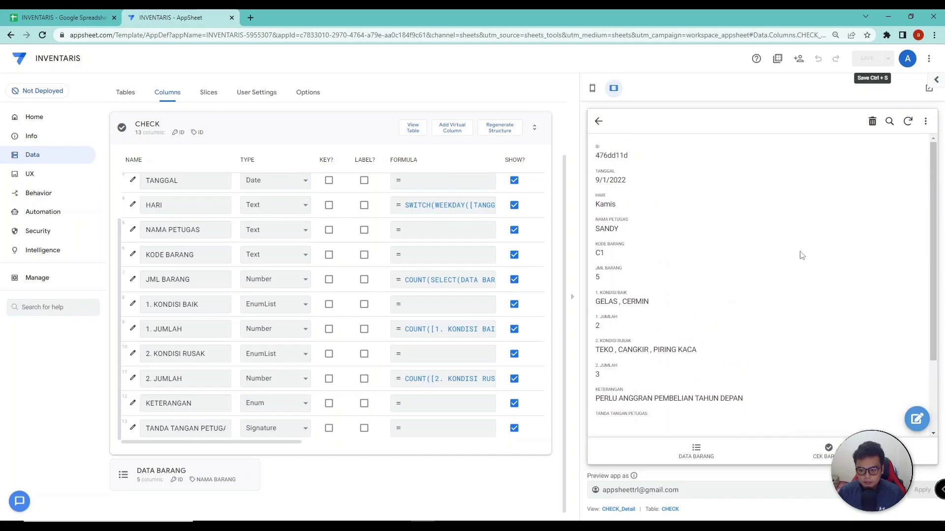
click(830, 446)
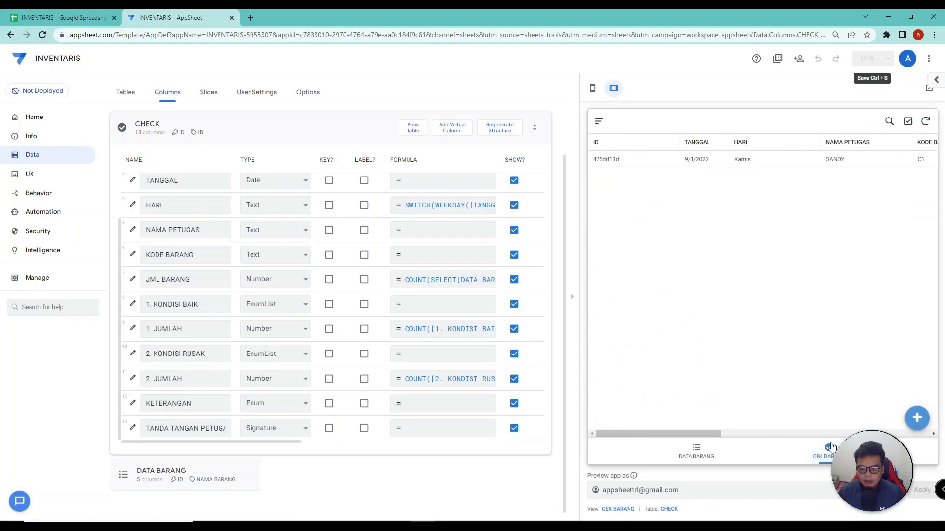
click(765, 160)
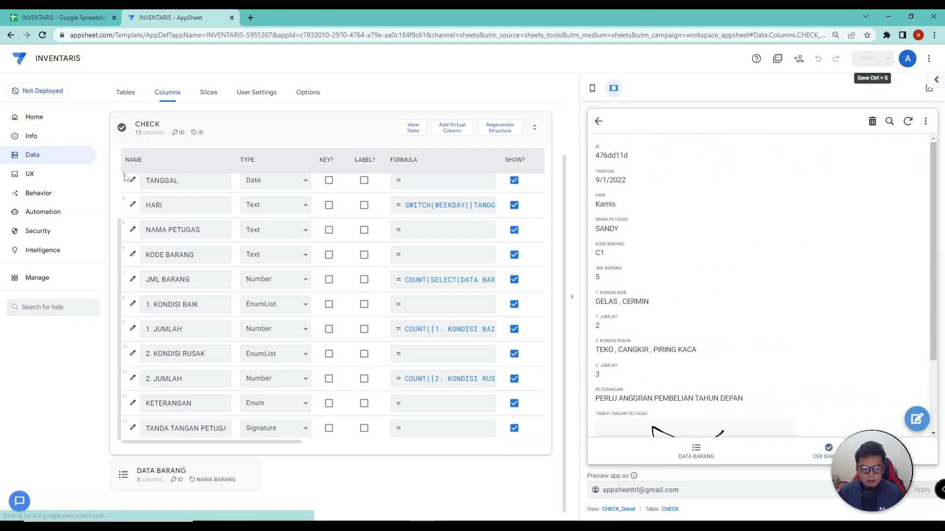
Set the CHECK_Detail view's display mode to Side-by-side and save the app
click(43, 175)
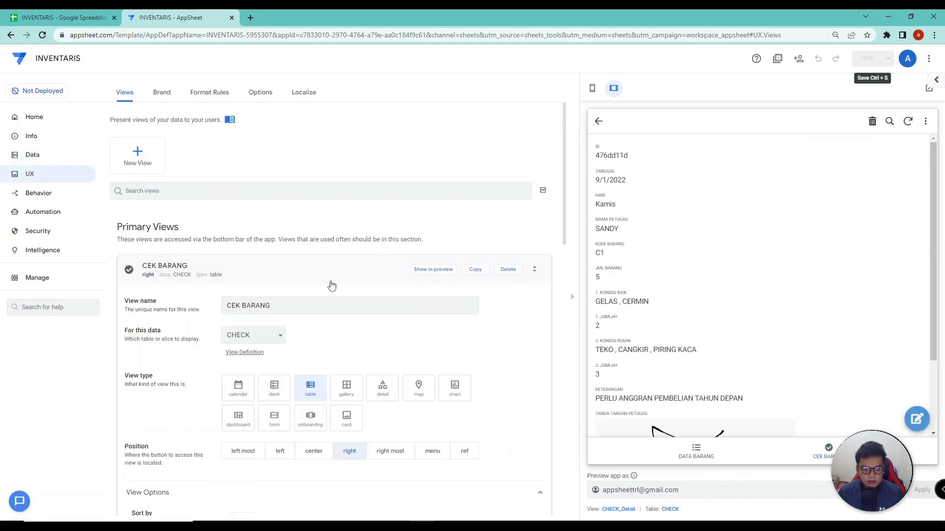
scroll(334, 280, down, 7)
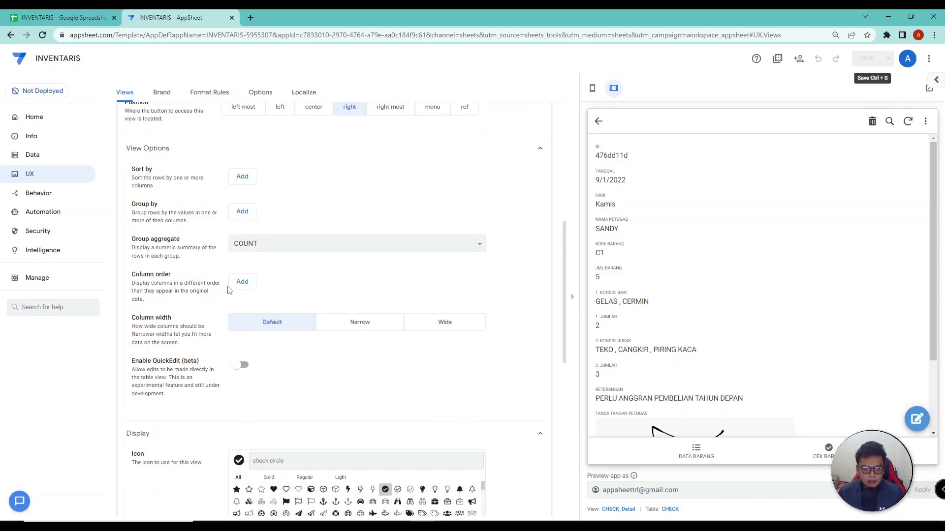
scroll(374, 310, up, 1)
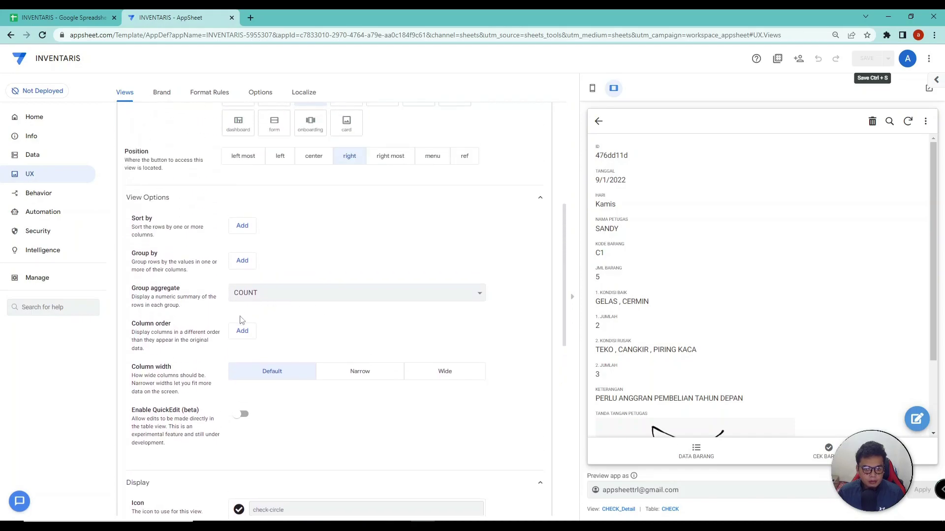
scroll(268, 276, down, 10)
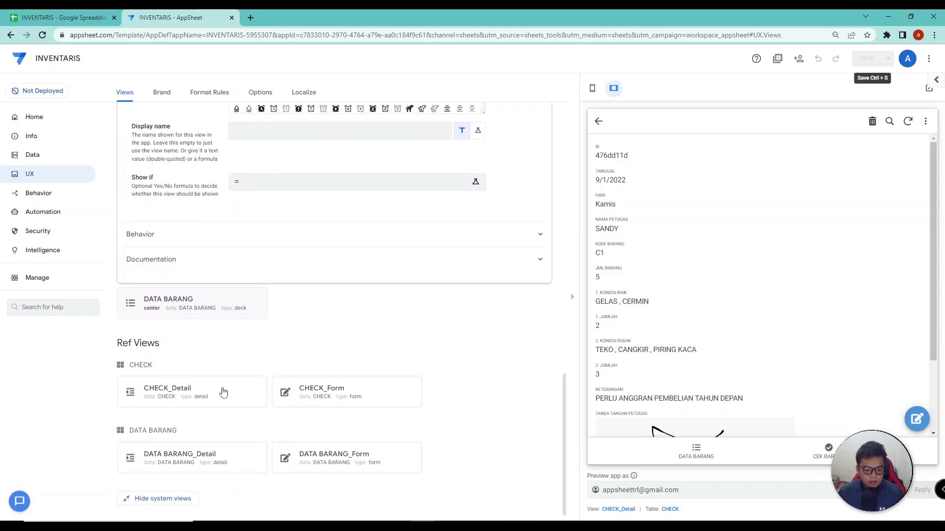
scroll(221, 393, up, 10)
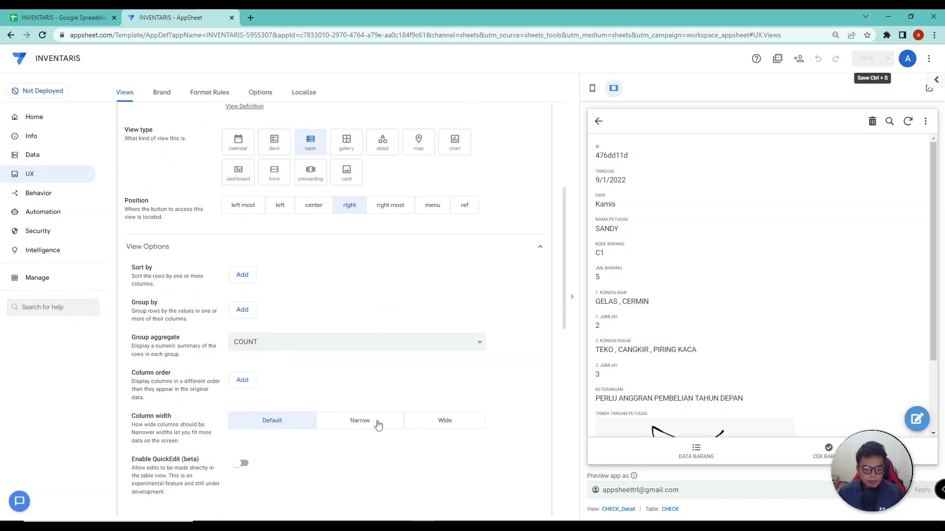
scroll(378, 425, up, 4)
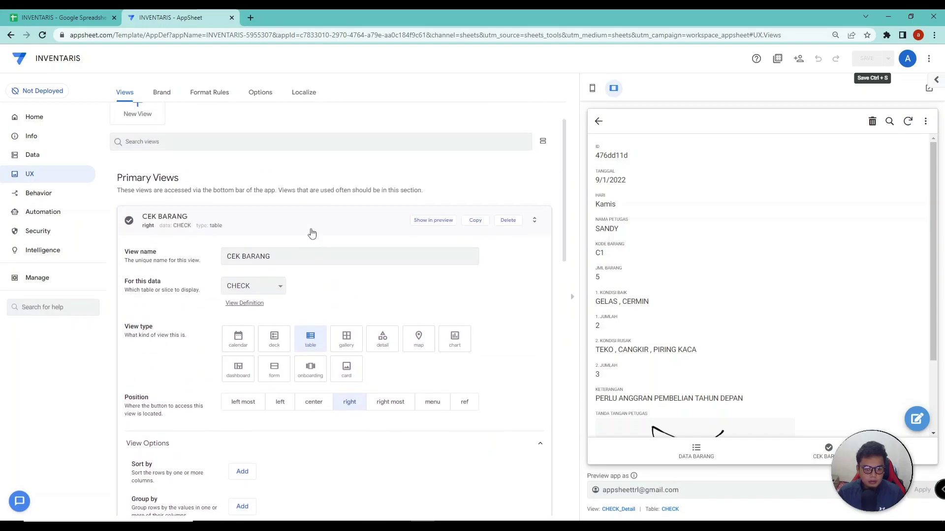
scroll(312, 234, down, 3)
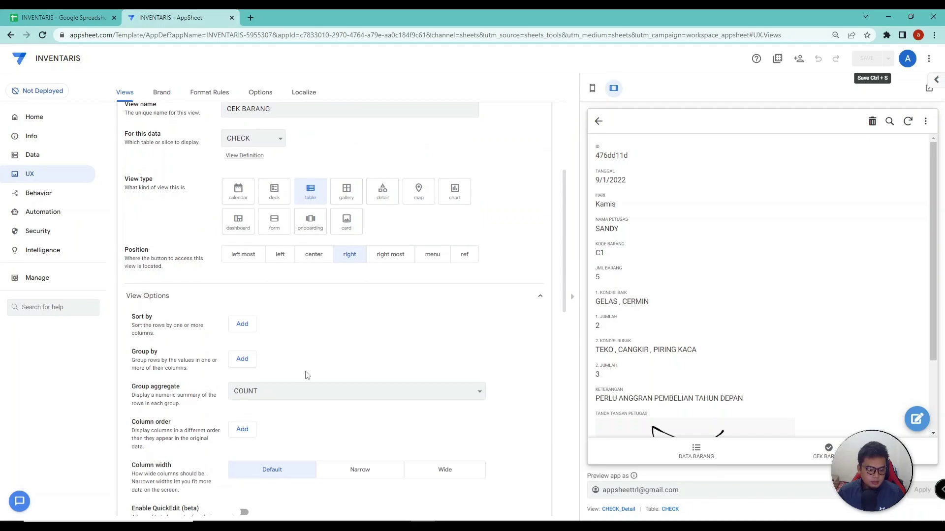
scroll(307, 376, down, 15)
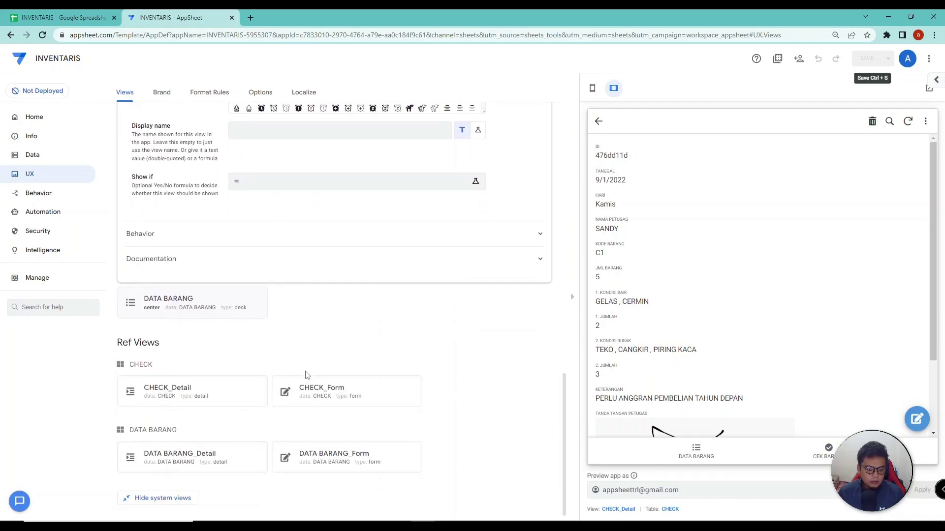
click(226, 397)
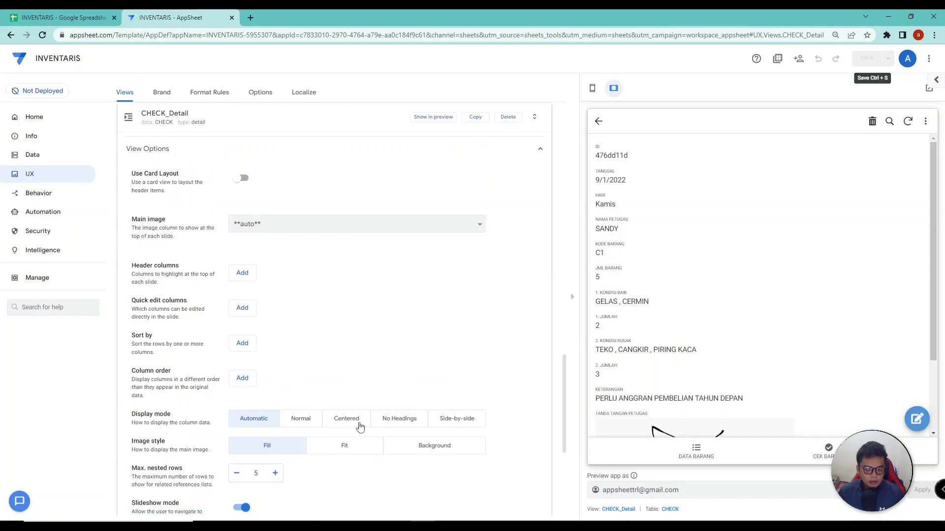
click(448, 423)
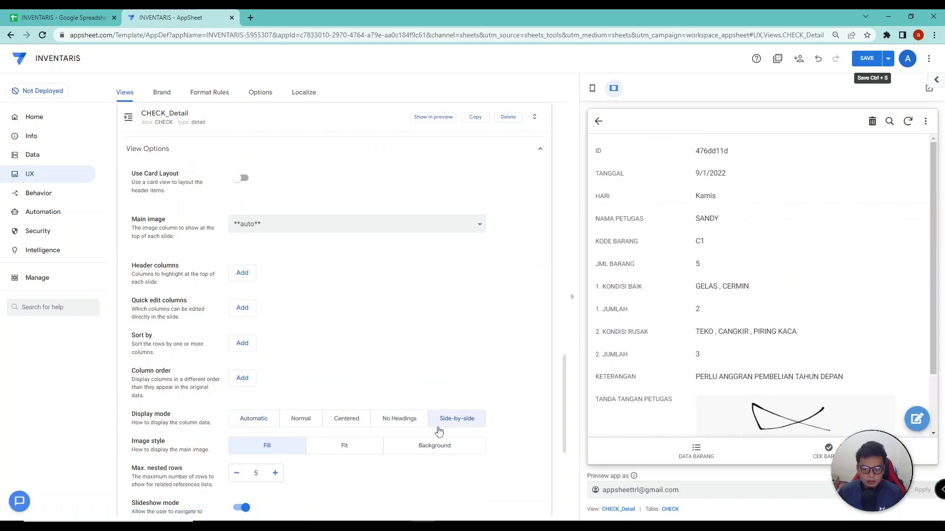
scroll(747, 302, down, 2)
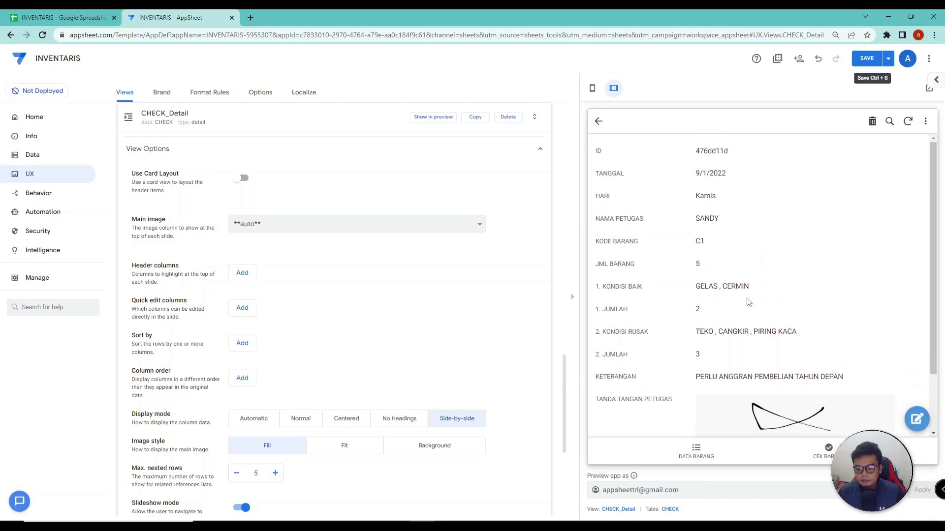
click(867, 58)
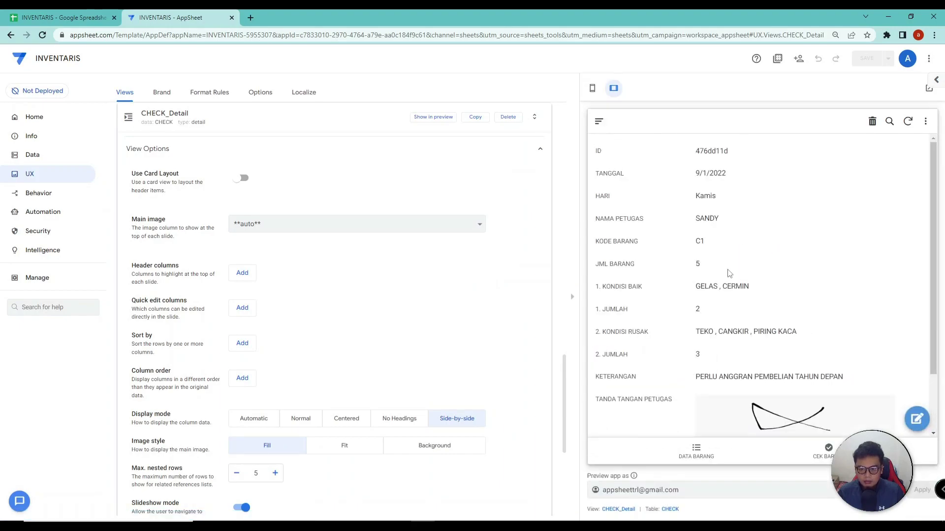
Reopen the check record from the CEK BARANG list and examine how its 1. KONDISI BAIK items are displayed
click(829, 449)
click(762, 164)
drag(697, 289, 701, 287)
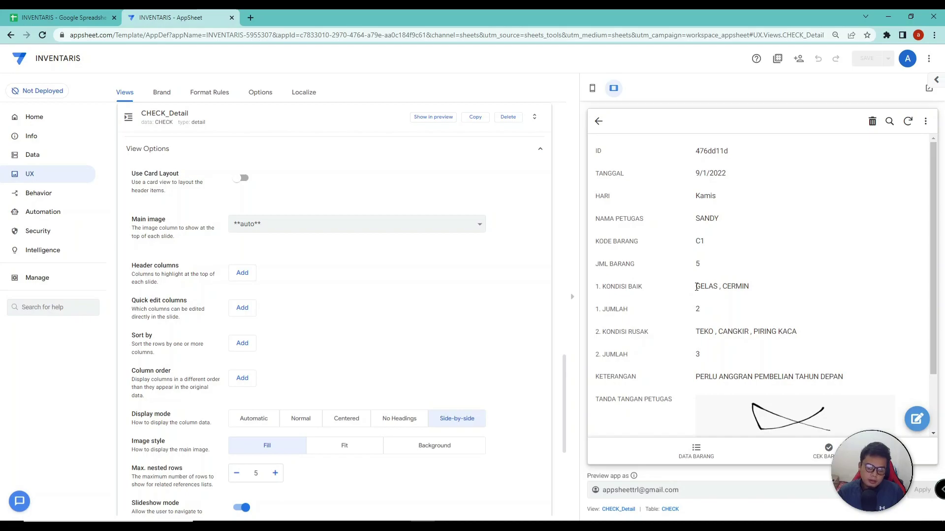
drag(697, 287, 763, 293)
click(744, 303)
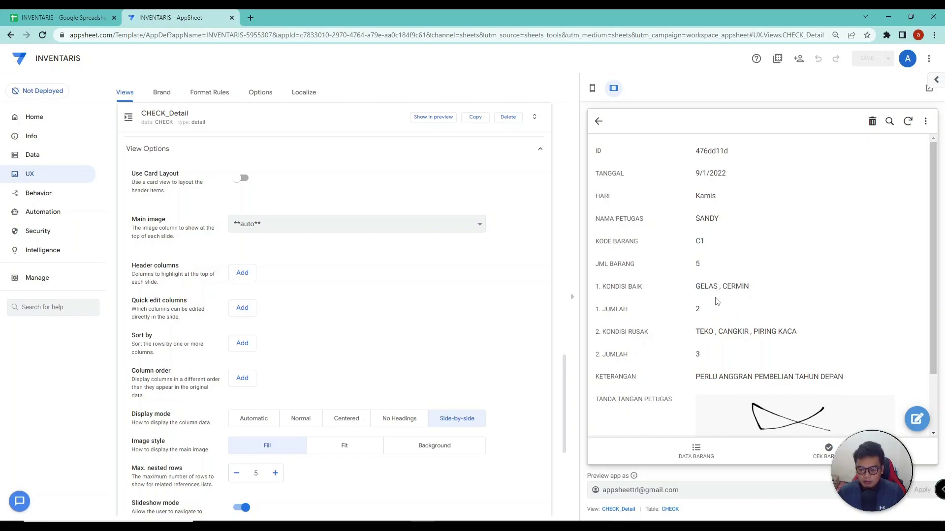
drag(698, 297, 711, 301)
click(728, 301)
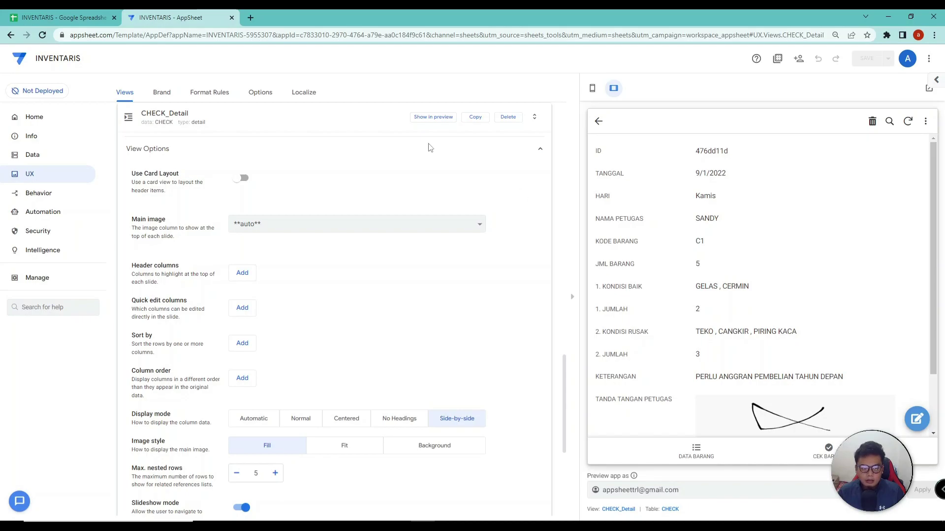
Switch to the INVENTARIS Google Sheets file and insert a blank column between 1. KONDISI BAIK and 1. JUMLAH in the CHECK sheet
click(59, 17)
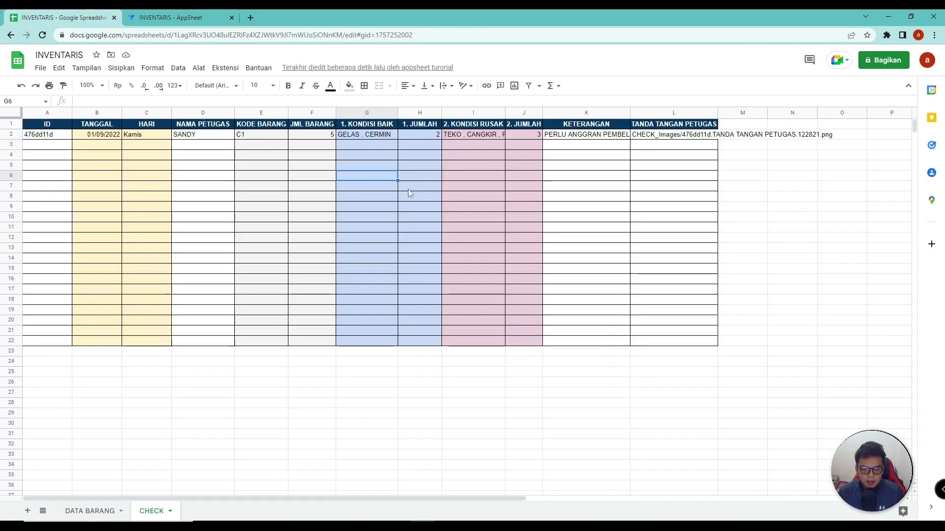
click(373, 137)
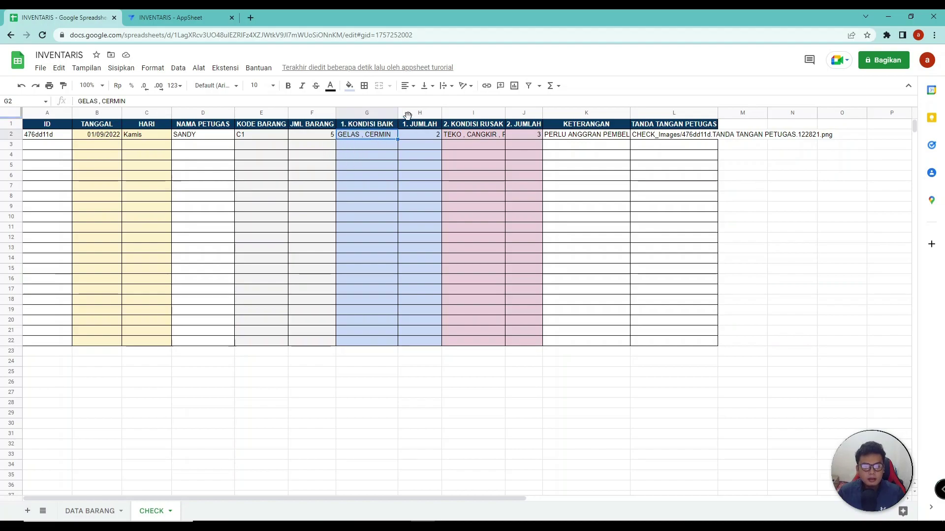
click(370, 126)
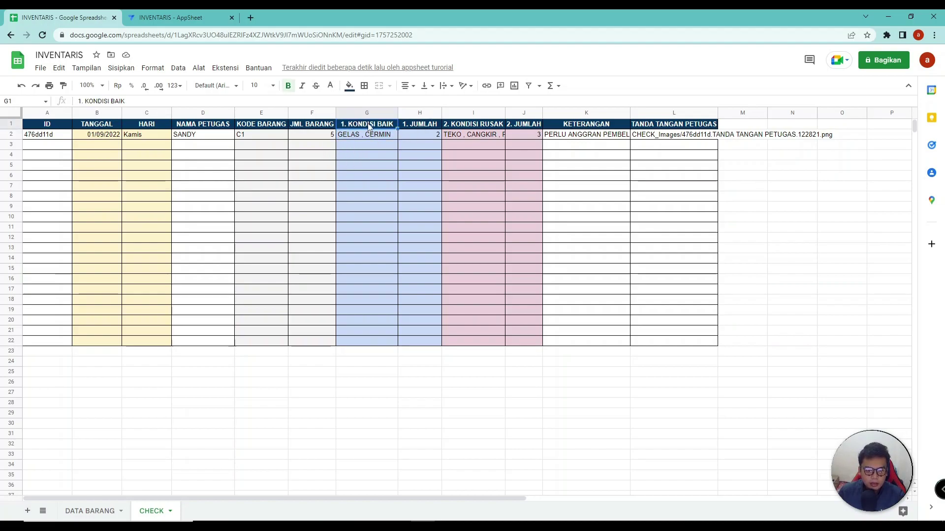
right_click(416, 116)
click(454, 194)
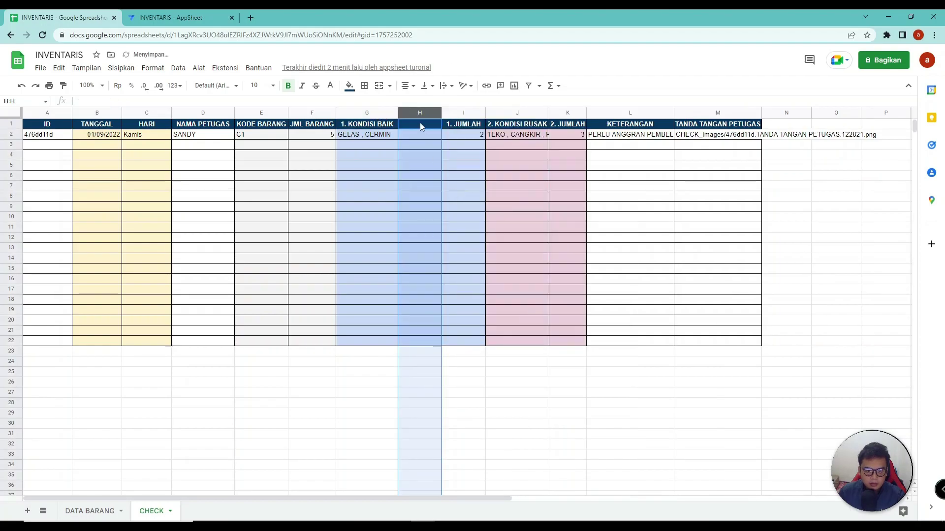
click(421, 129)
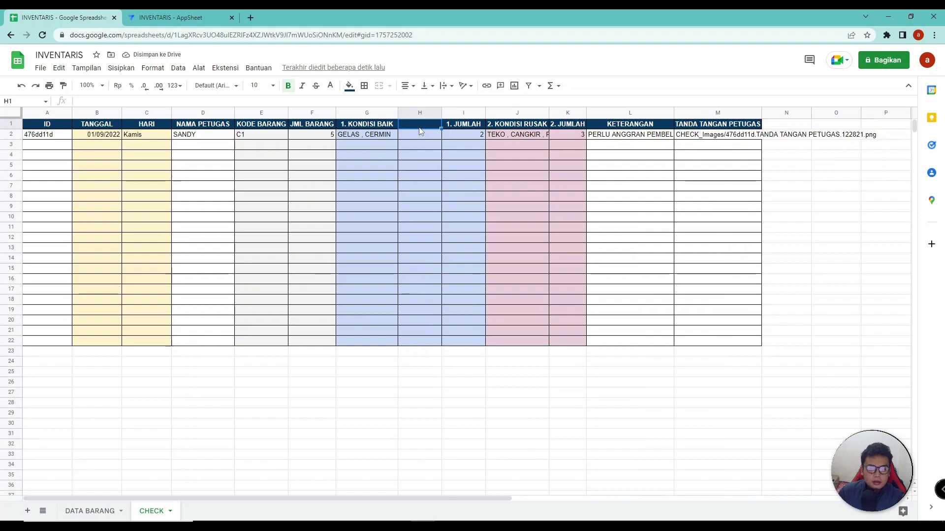
Begin an array formula in header cell H1 of the new column with ={"KONDISI BAIK"
double_click(374, 136)
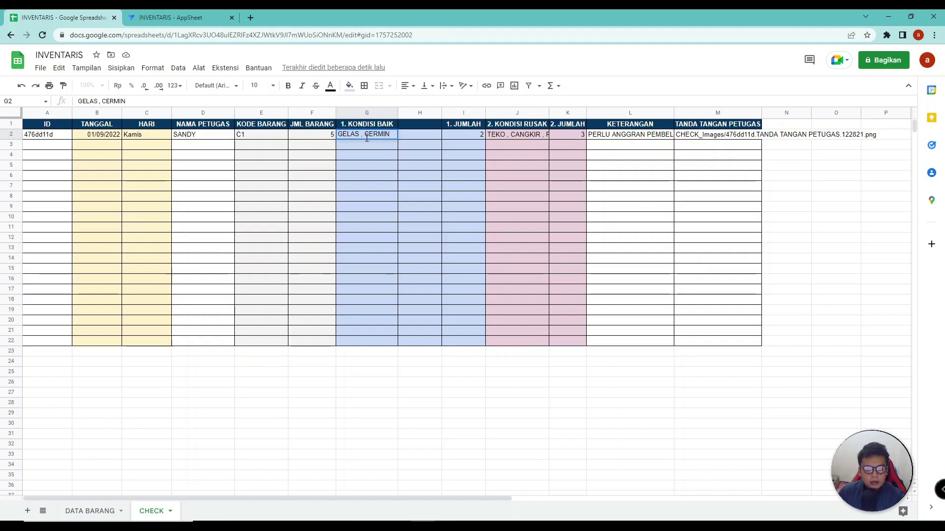
click(436, 139)
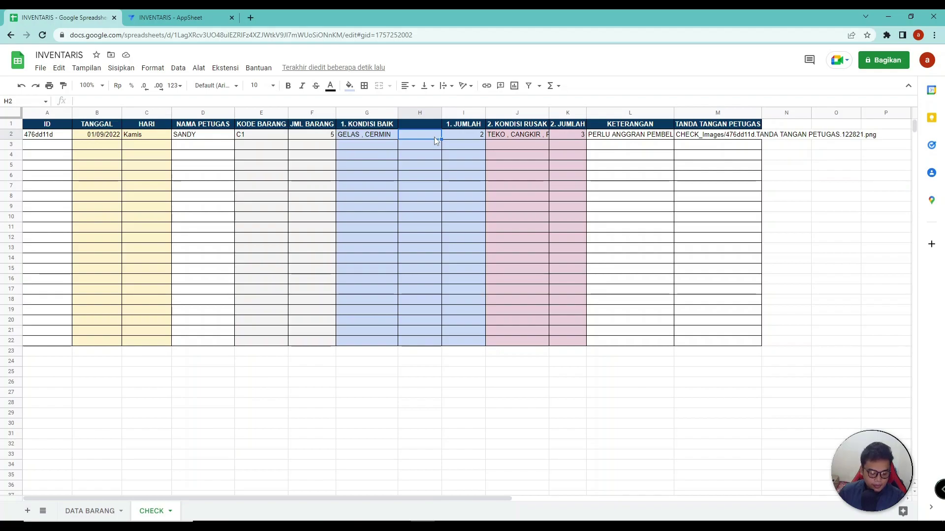
double_click(426, 126)
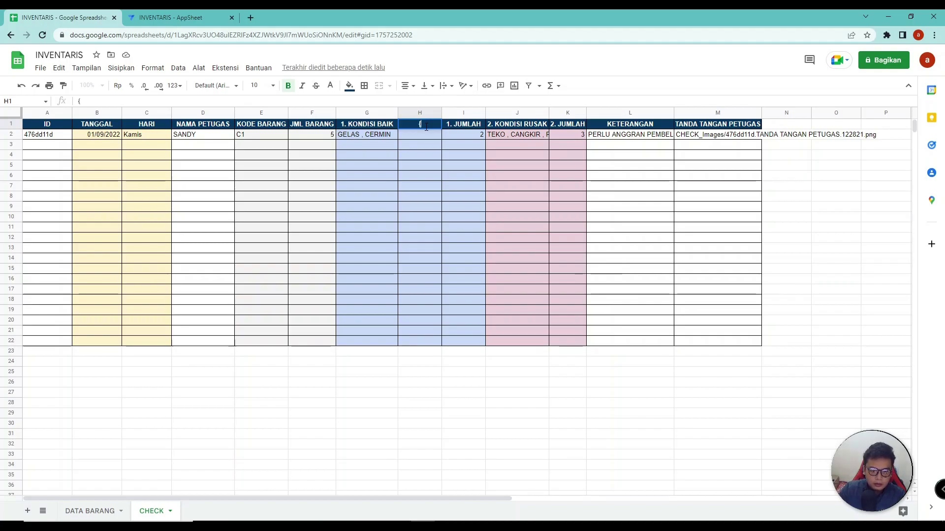
key(BackSpace)
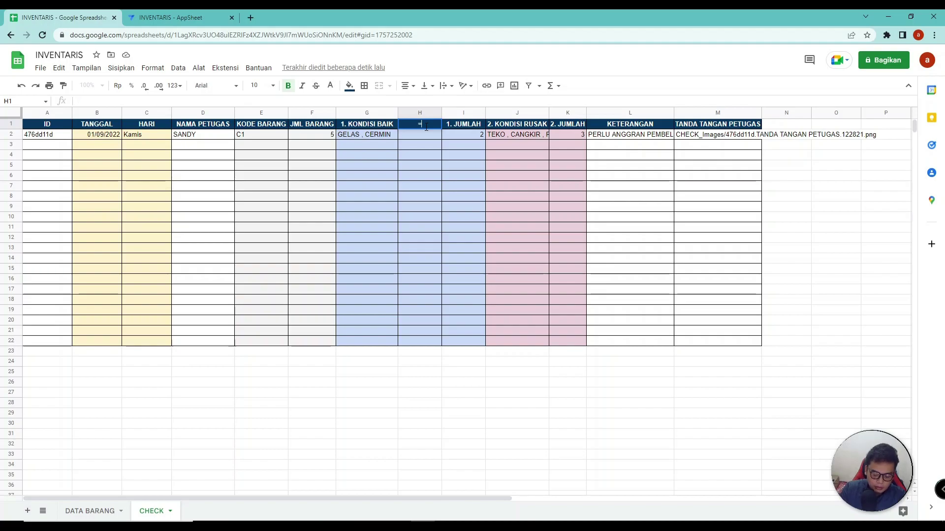
text(={)
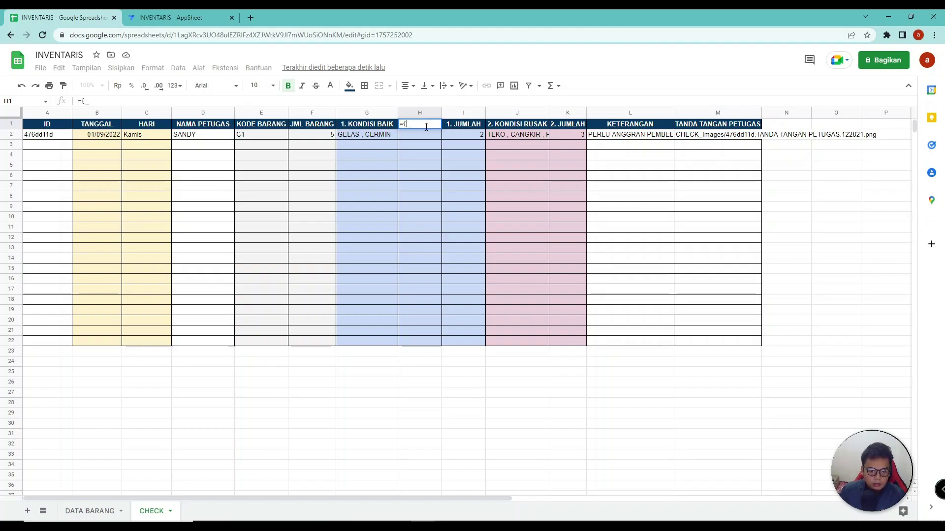
text(KONDISI)
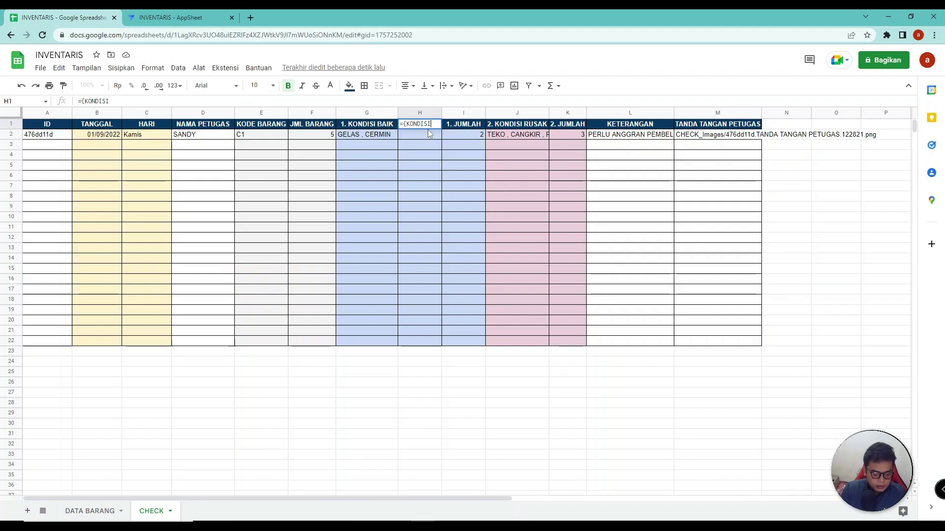
text( BAIK)
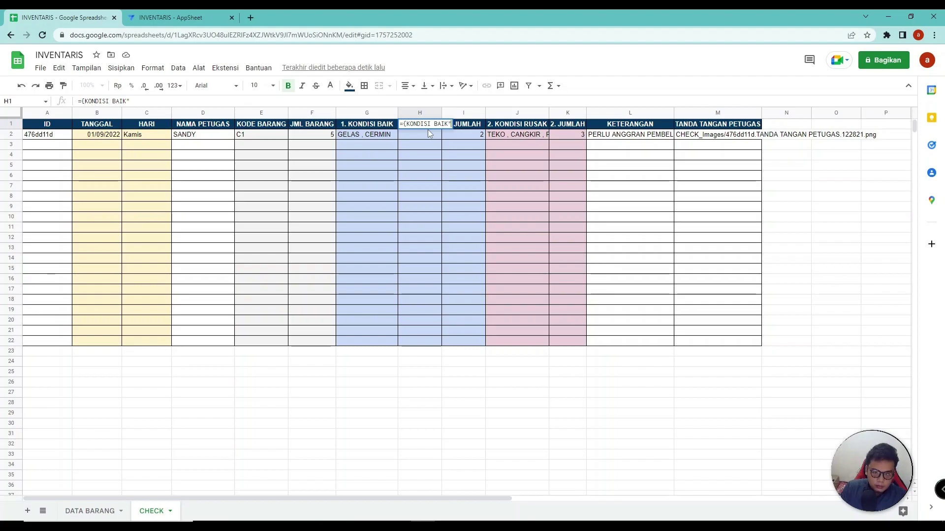
text(")
click(408, 124)
text(")
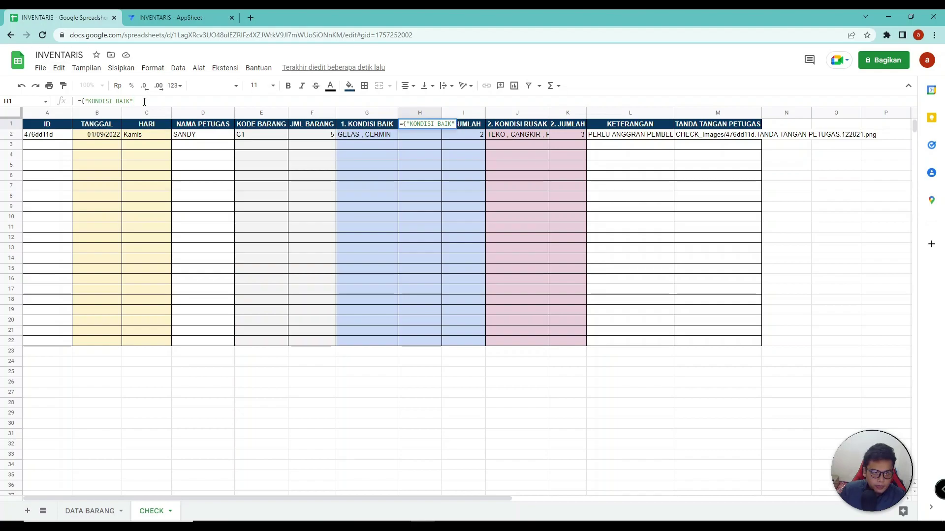
Continue the H1 formula after the KONDISI BAIK header text with a semicolon and the ARRAYFORMULA function
click(934, 35)
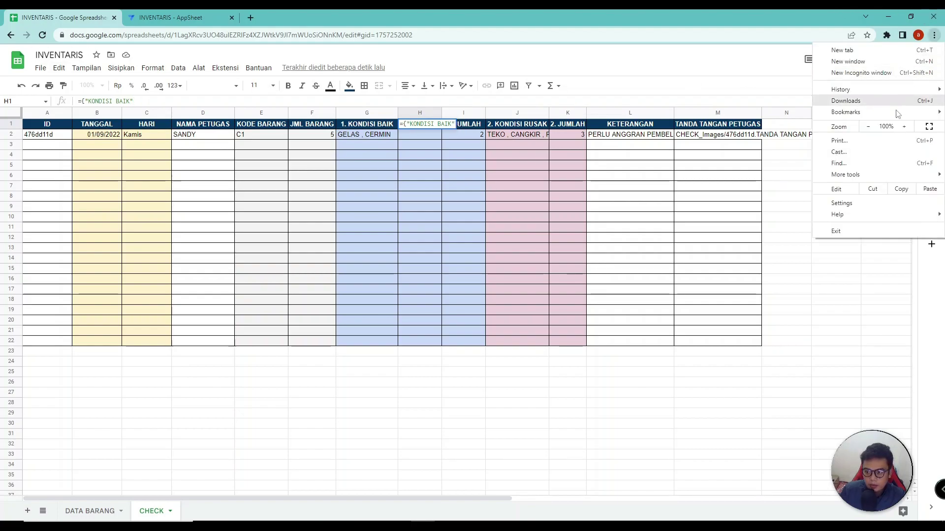
click(904, 127)
click(904, 126)
click(904, 127)
click(904, 126)
click(904, 126)
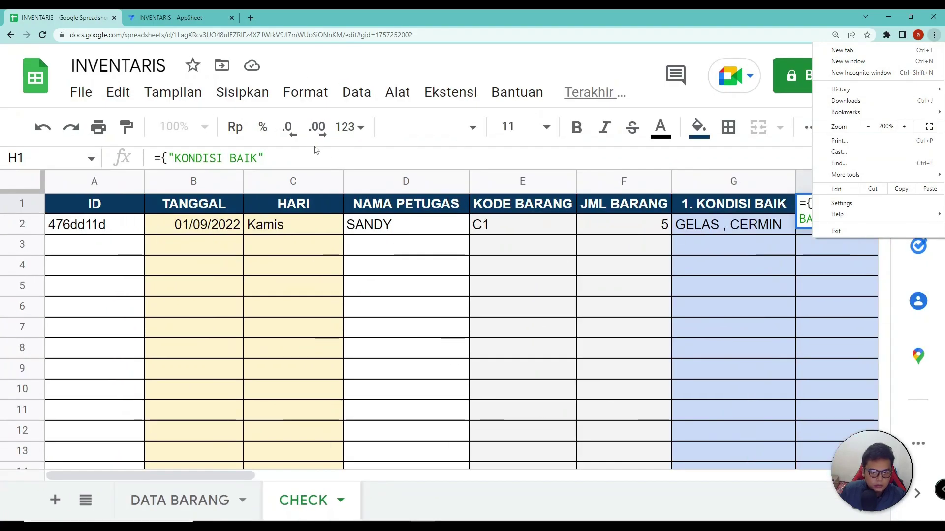
click(305, 160)
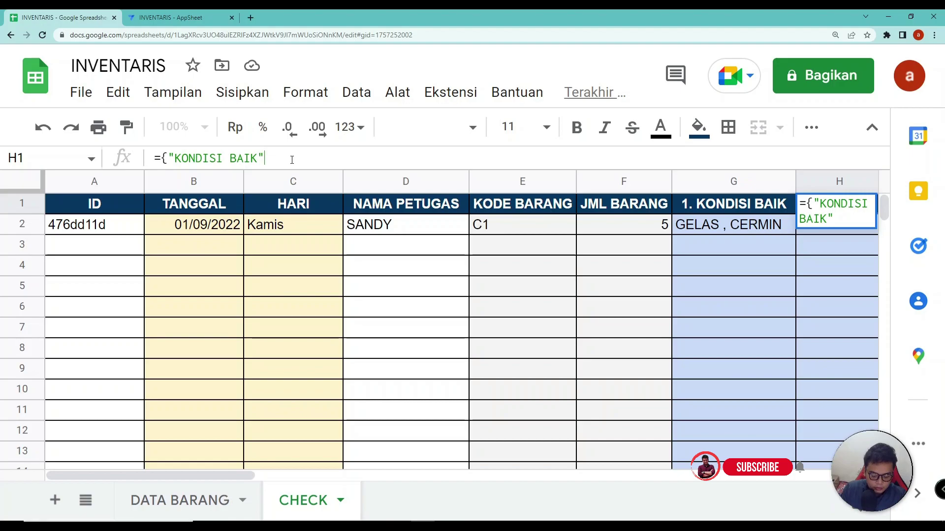
text(;)
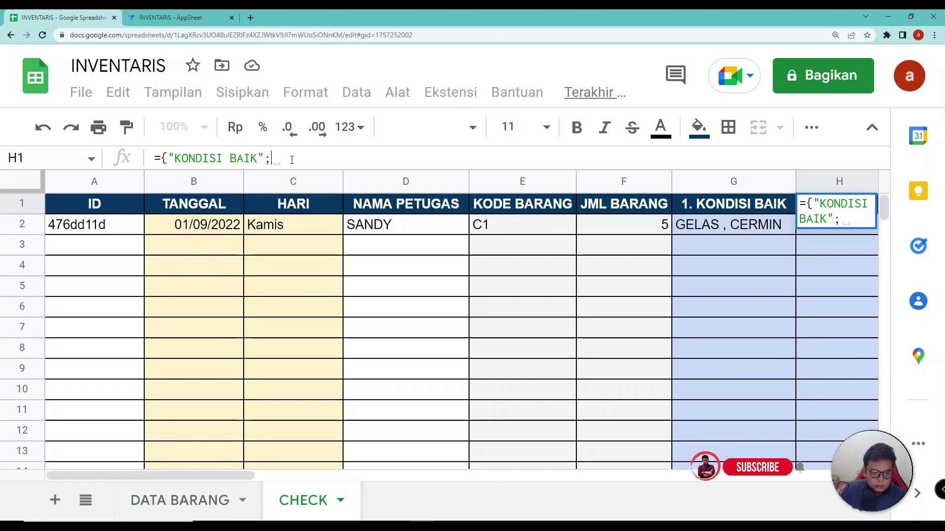
text(AR)
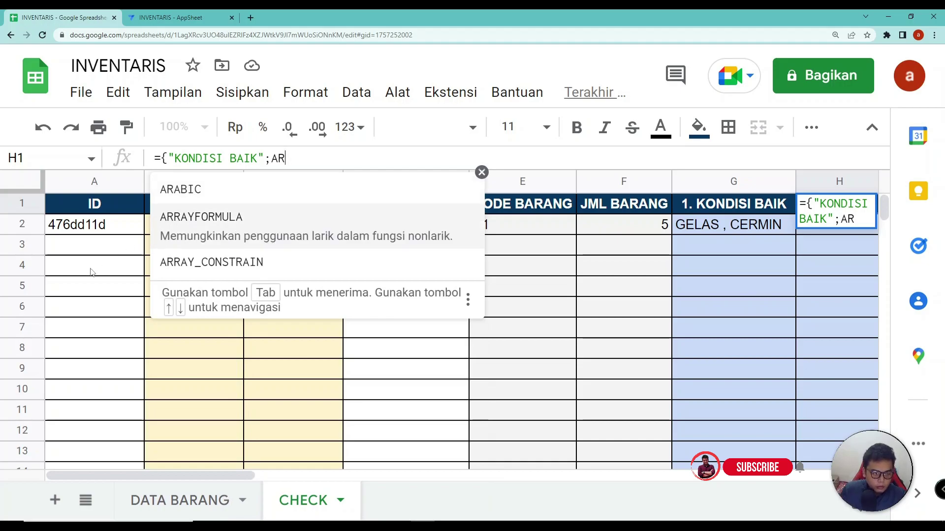
click(224, 227)
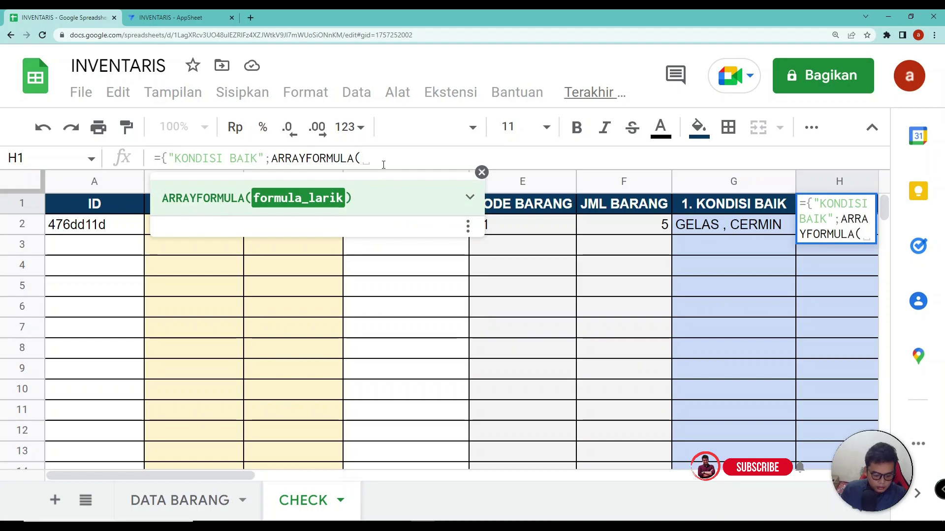
Nest the SUBSTITUTE function inside ARRAYFORMULA in the H1 formula
text(()
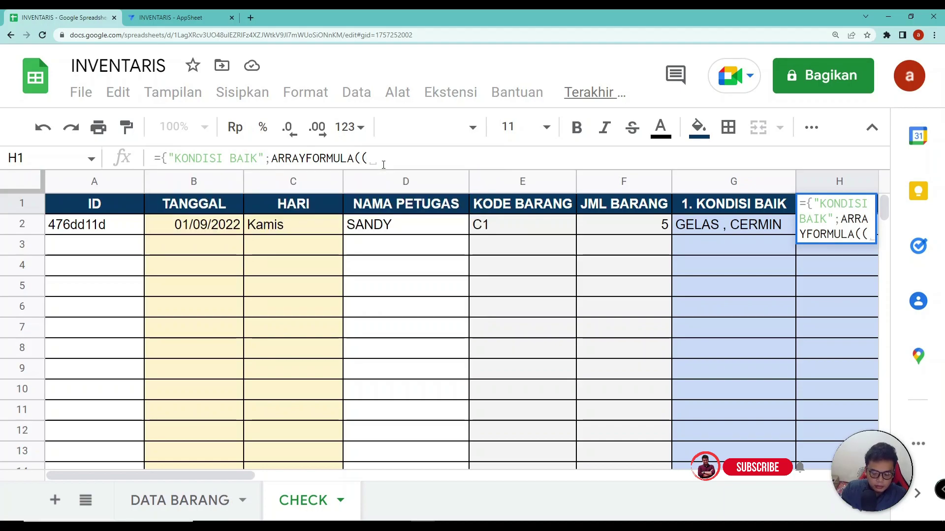
key(BackSpace)
text(SUBS)
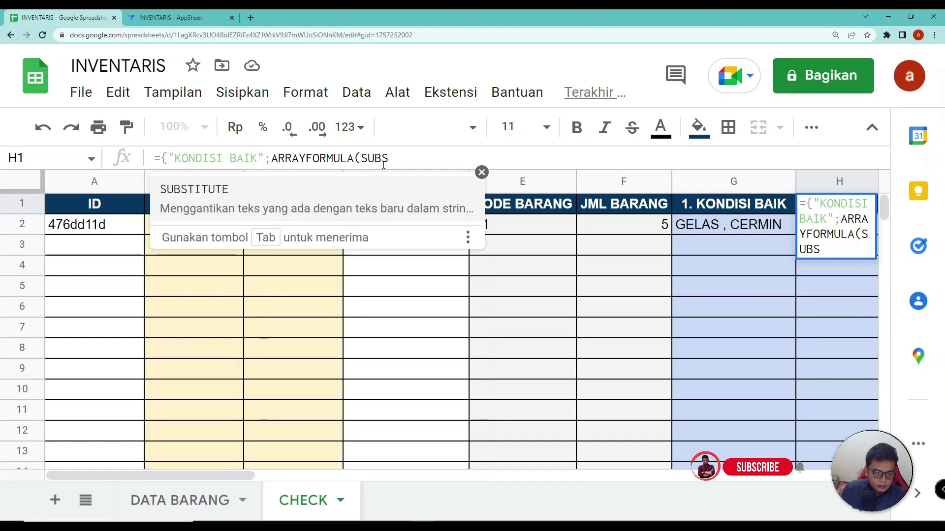
key(Tab)
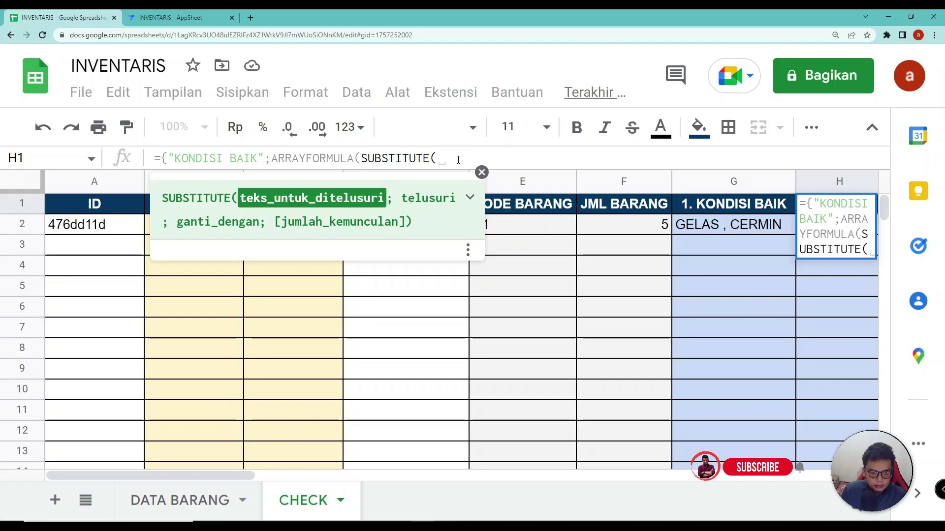
click(457, 160)
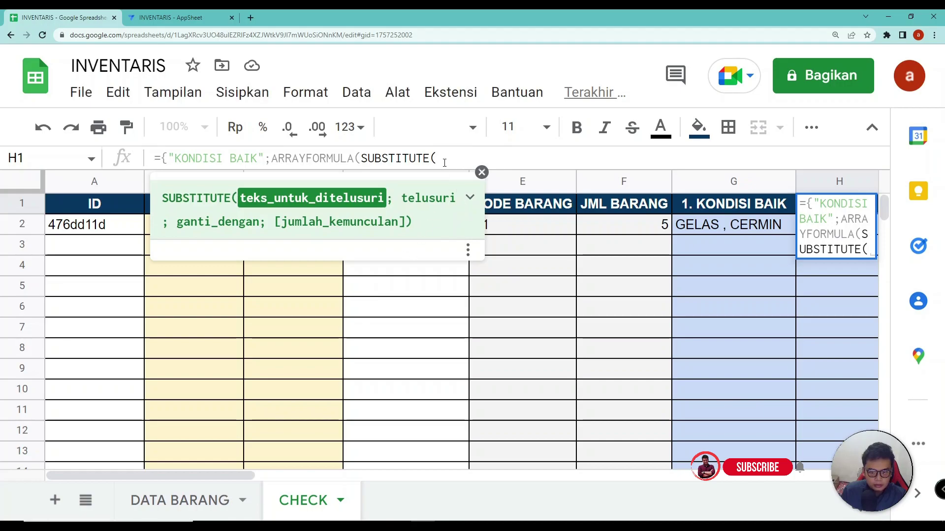
click(495, 268)
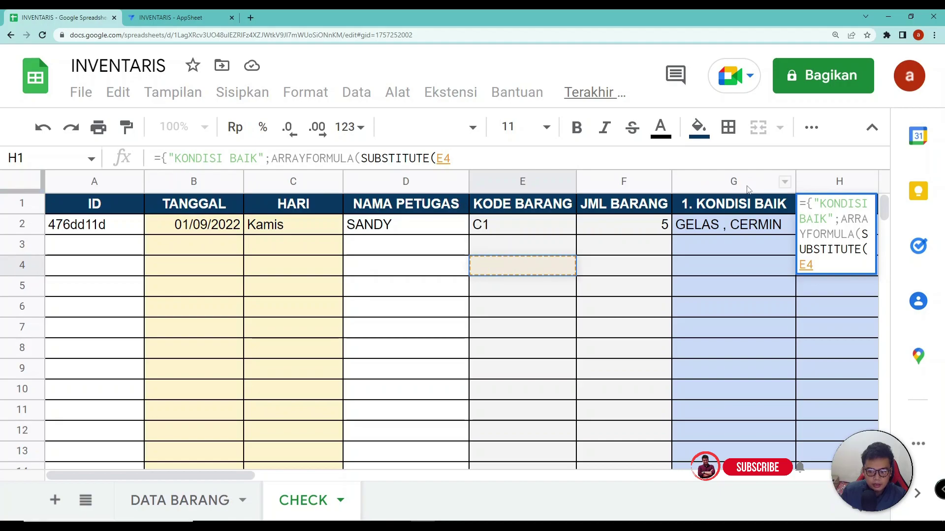
drag(220, 476, 371, 476)
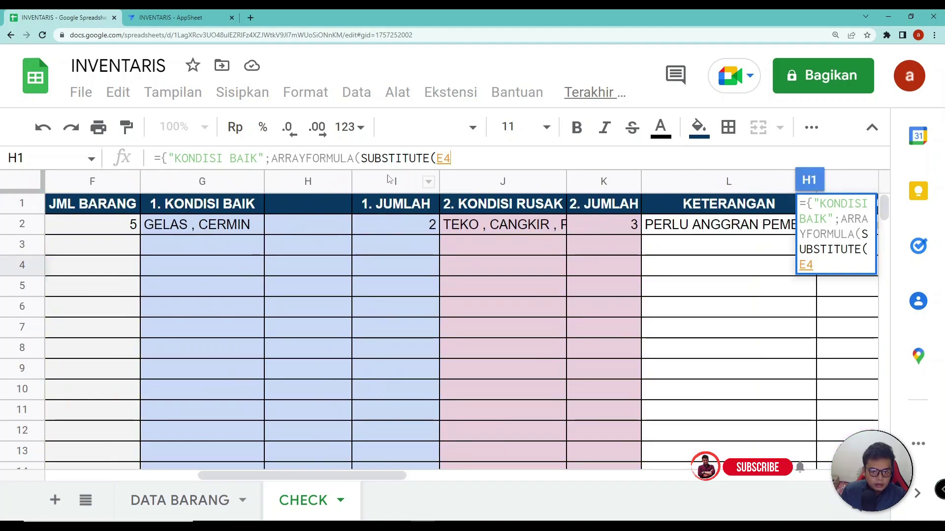
click(458, 160)
key(BackSpace)
key(BackSpace)
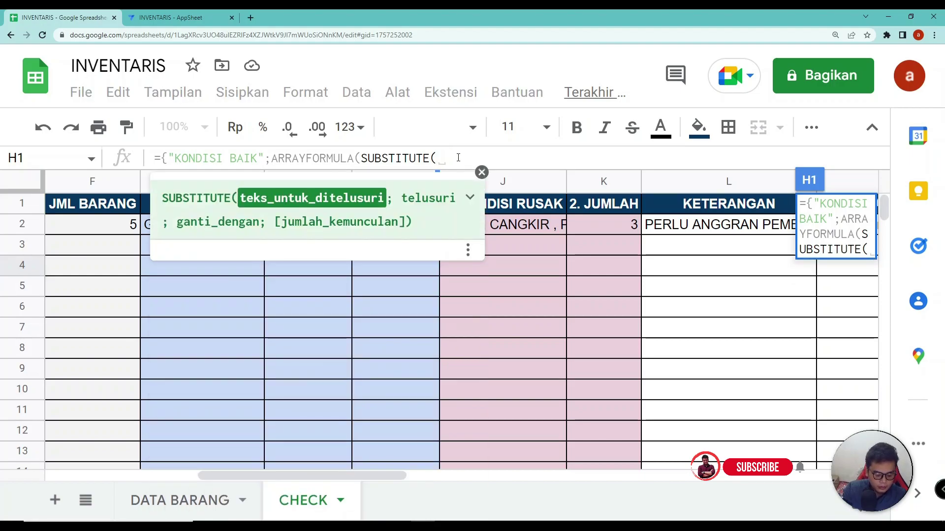
Enter G2:G as SUBSTITUTE's text range and a comma followed by a space as the text to search for
text(G2)
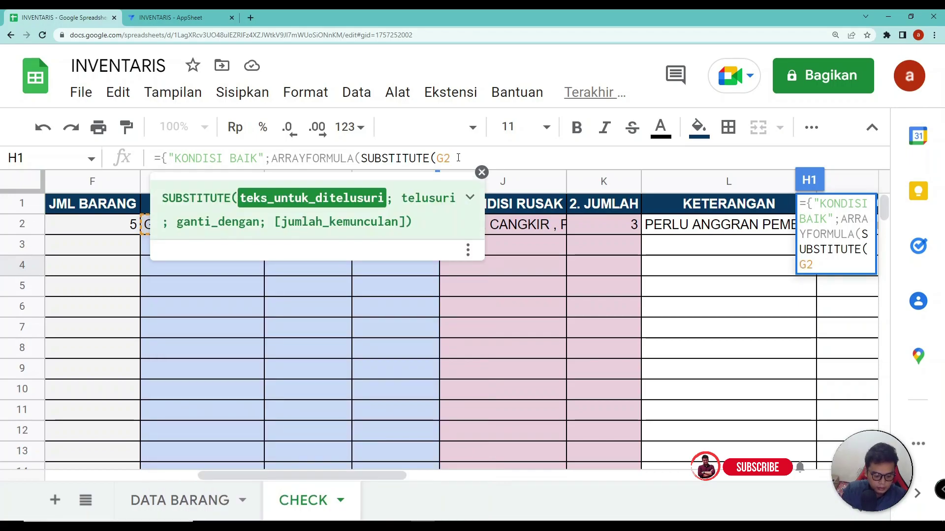
text(:)
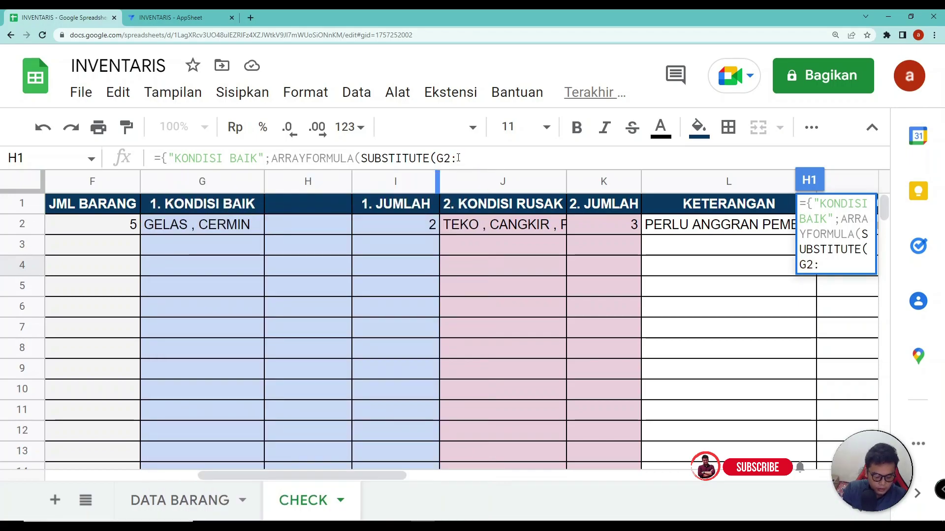
text(G)
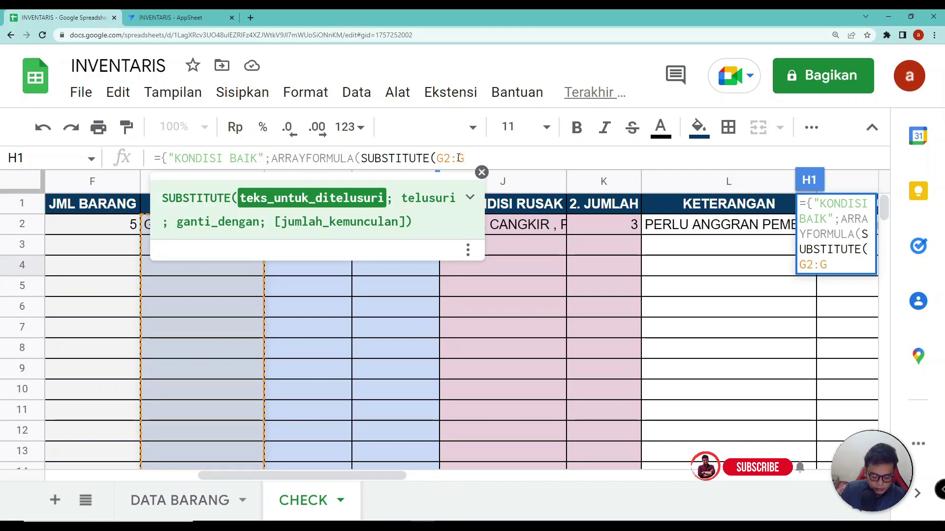
text(; )
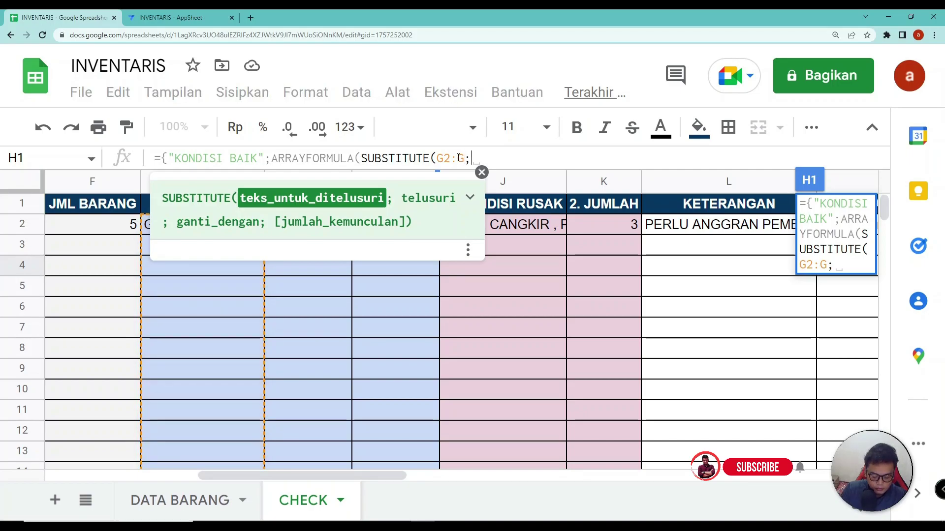
text(")
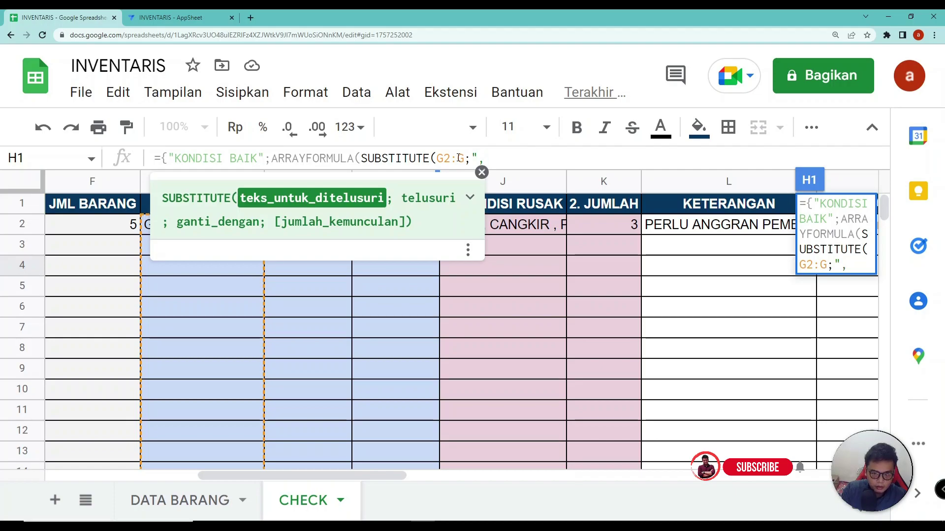
text(, ")
text(;)
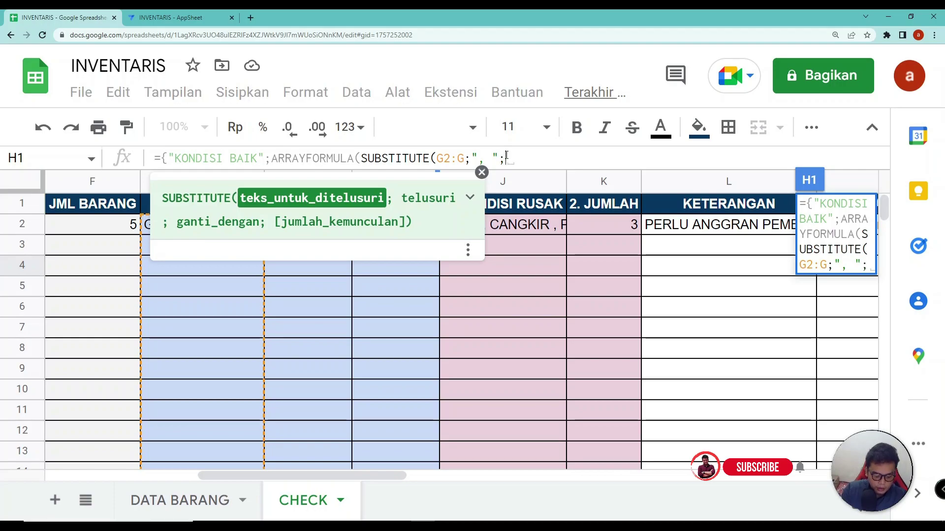
Use CHAR(10) as the replacement text, close all open brackets of the formula and commit it to H1
text(CHAR)
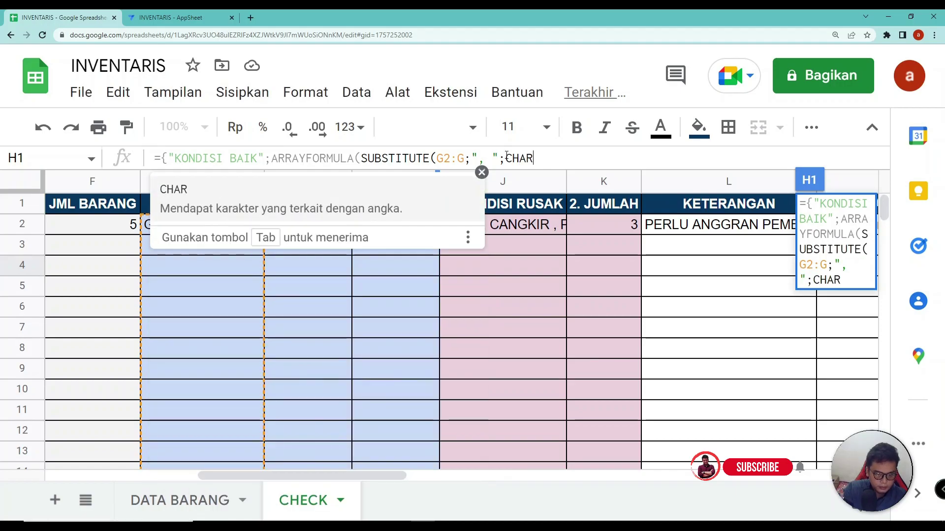
text(1)
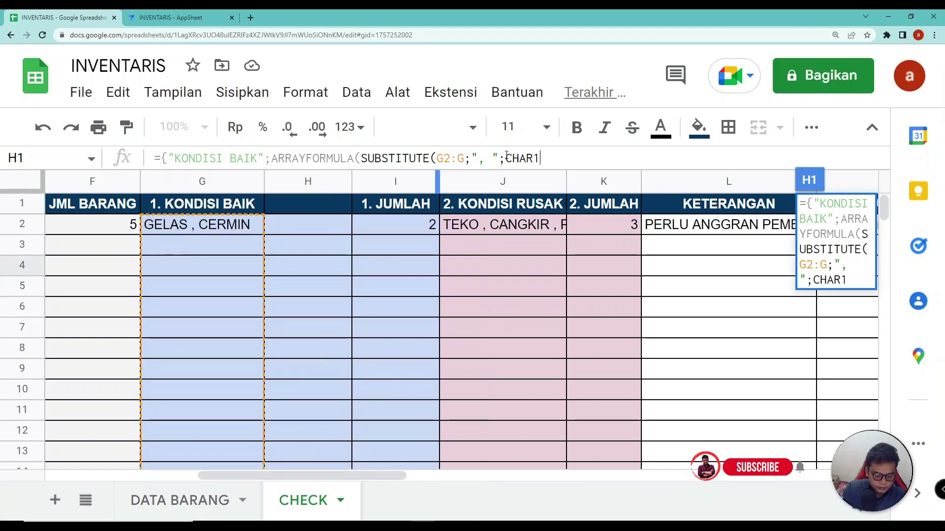
key(BackSpace)
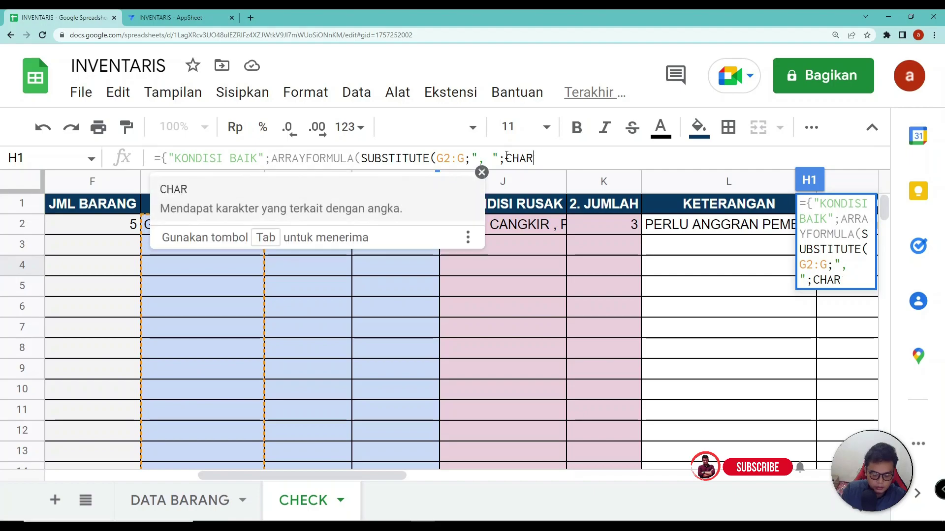
text(()
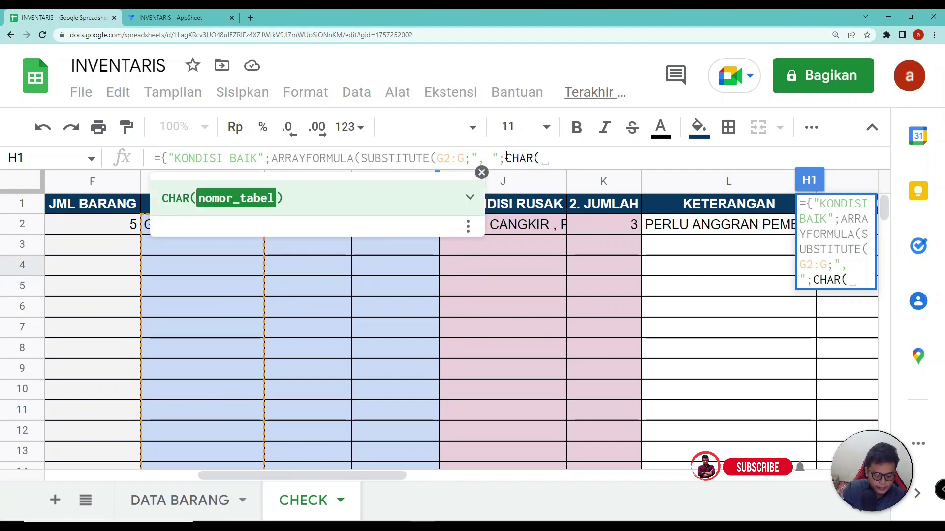
text(10)
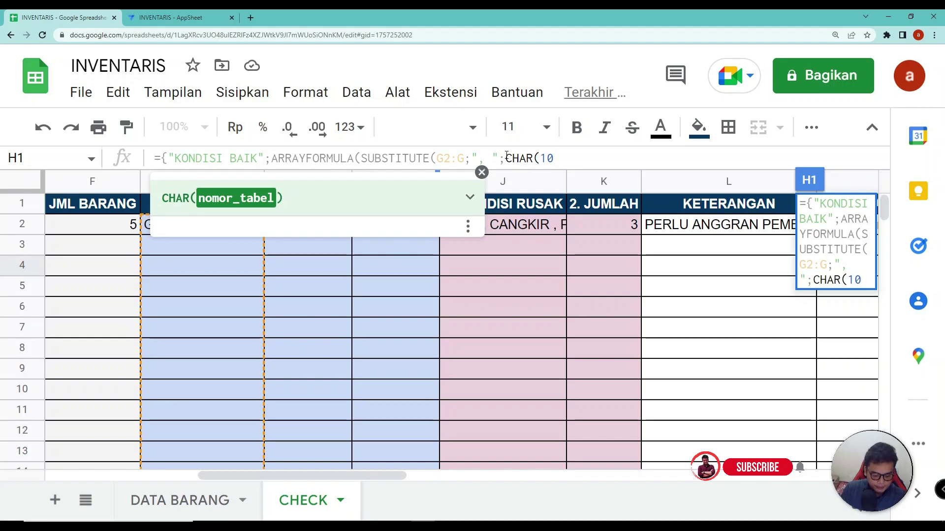
text())
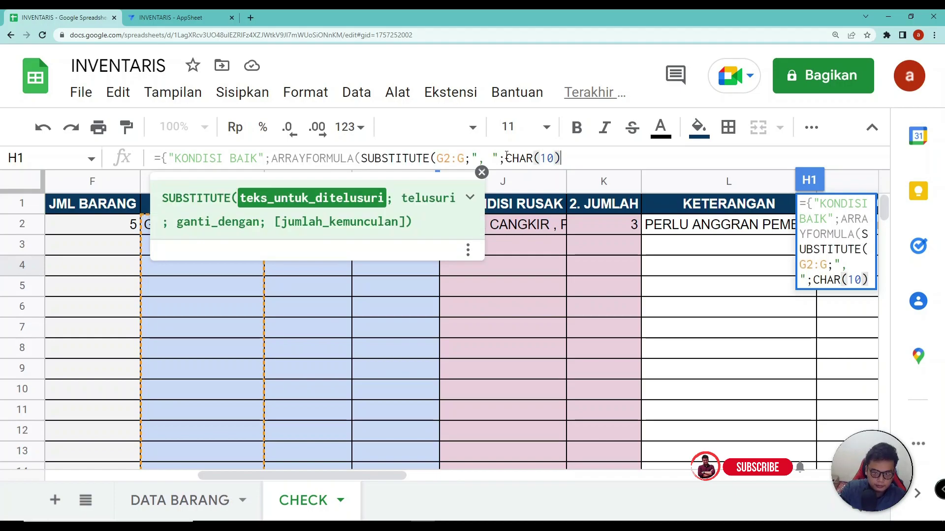
text()))
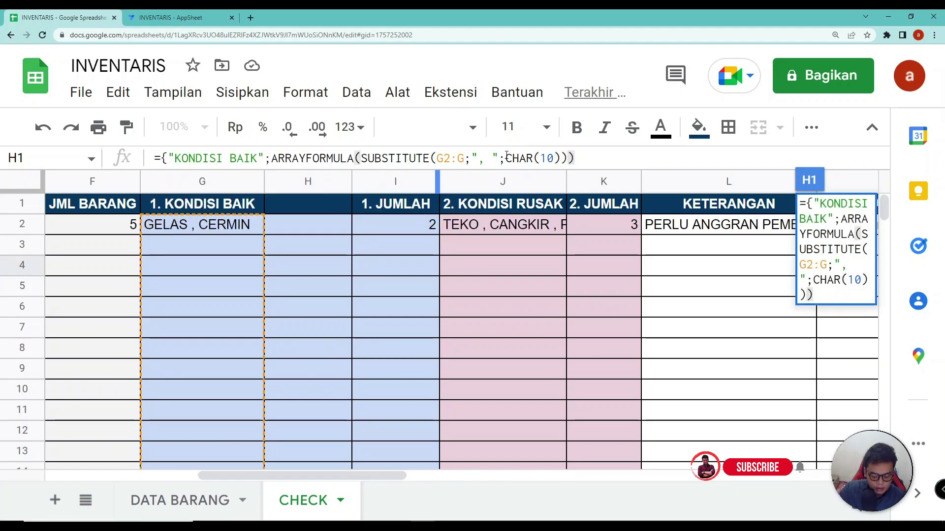
text(})
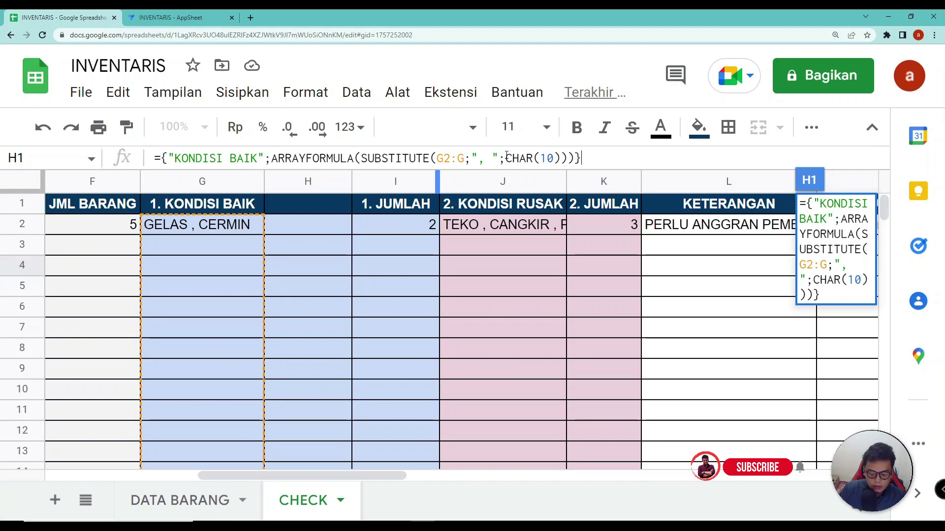
key(Return)
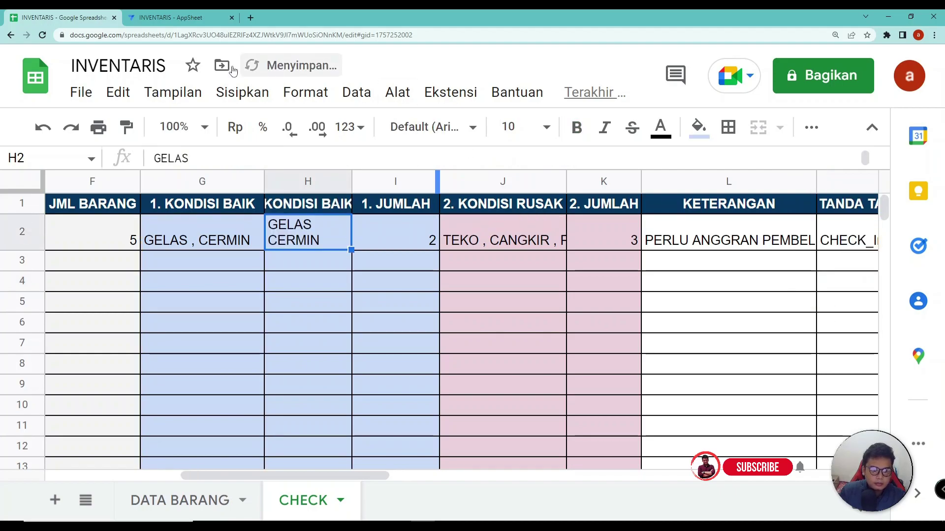
Compare the original item list in G2 with the formula's output in H2 and check the row below it
click(934, 35)
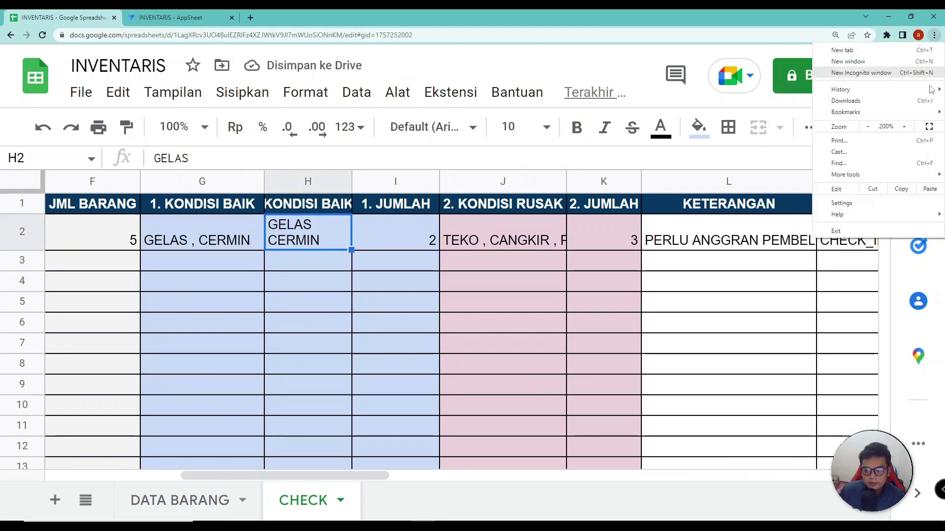
click(869, 127)
click(868, 127)
click(872, 128)
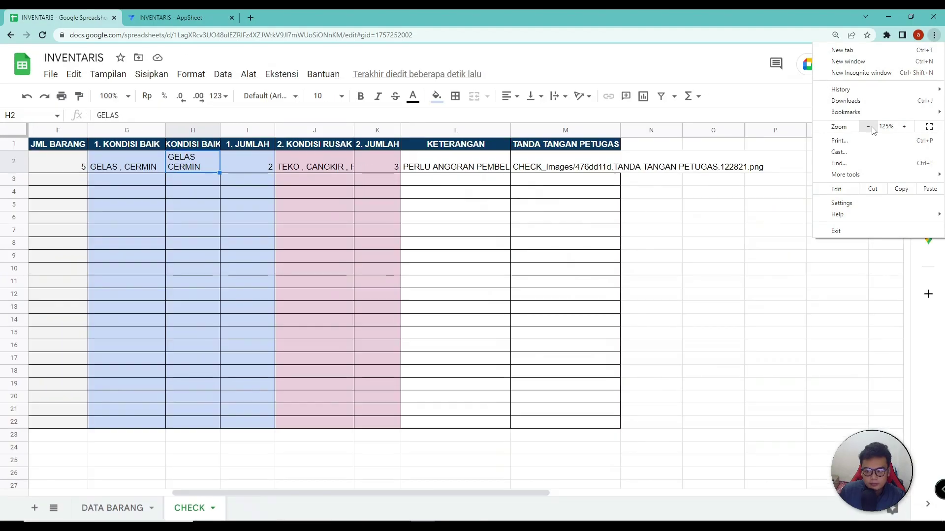
click(872, 127)
click(160, 185)
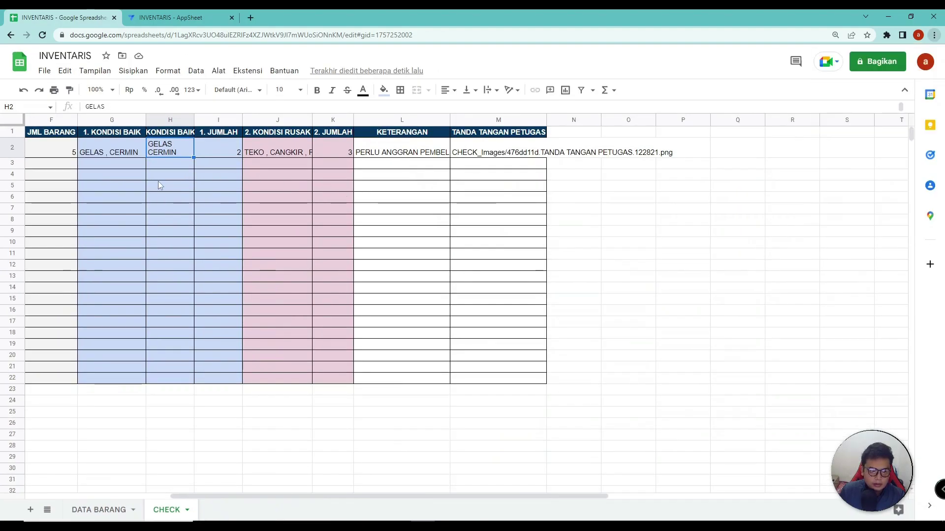
click(106, 155)
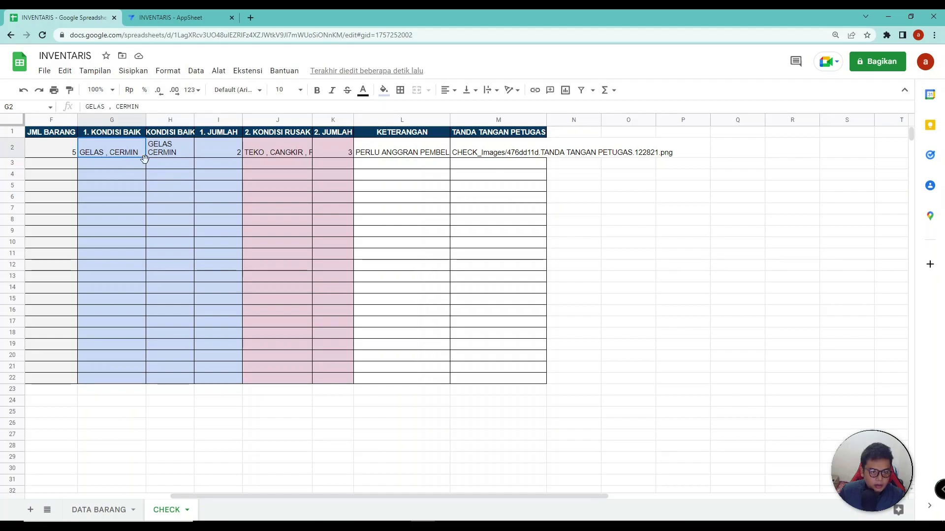
click(178, 152)
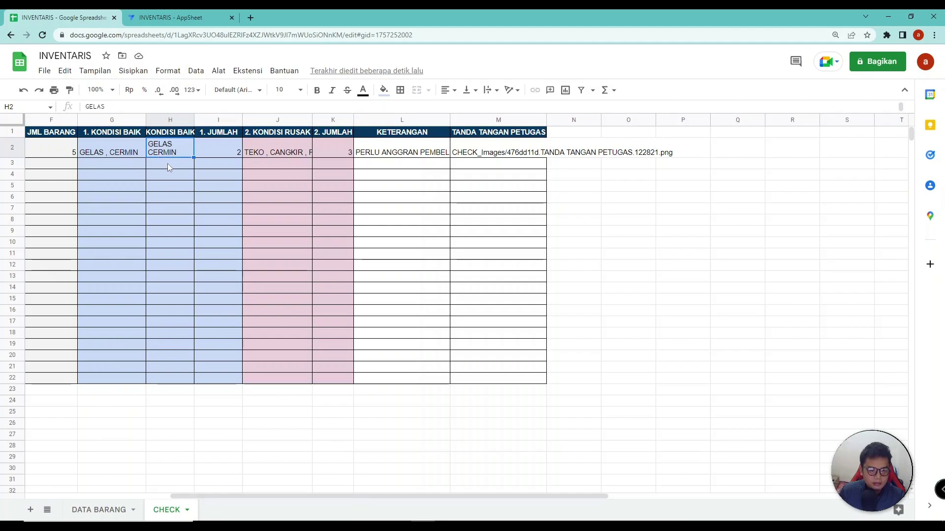
click(167, 164)
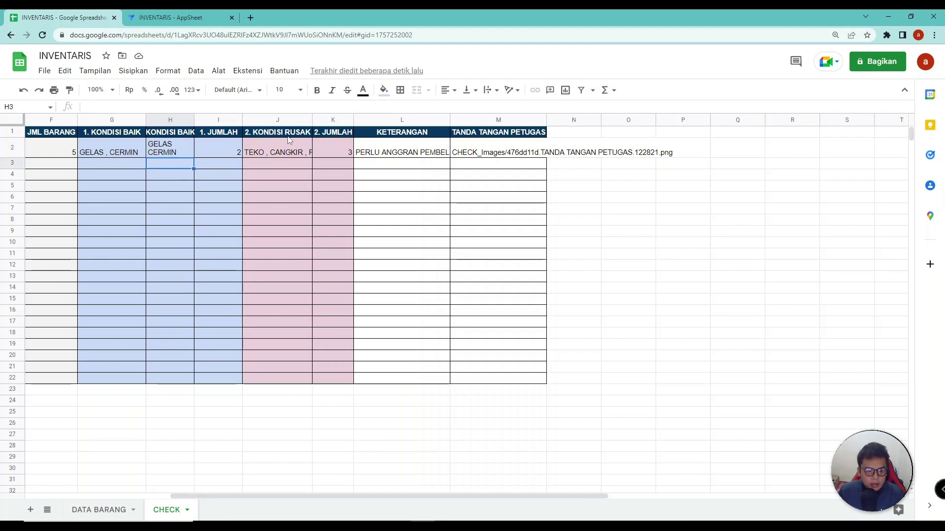
Insert a column to the left of 2. JUMLAH beside 2. KONDISI RUSAK and copy the H1 formula into K1
right_click(325, 122)
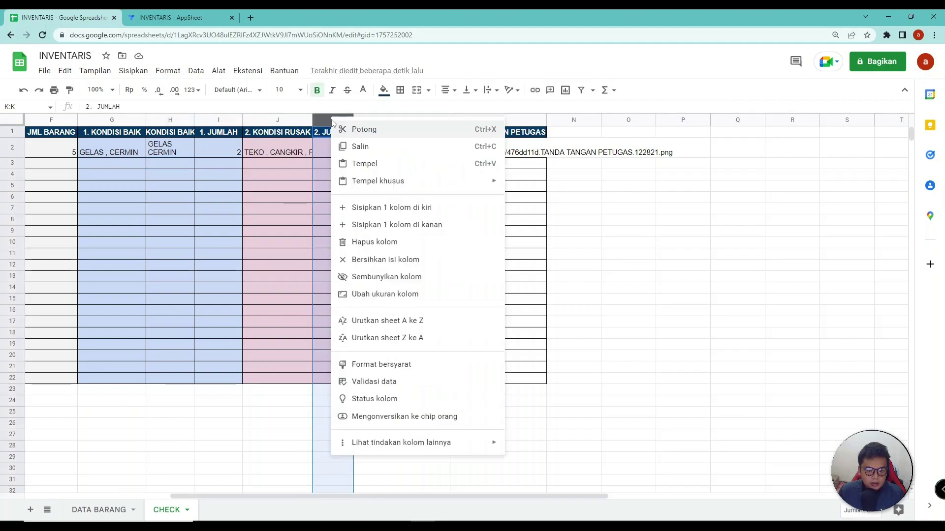
click(393, 208)
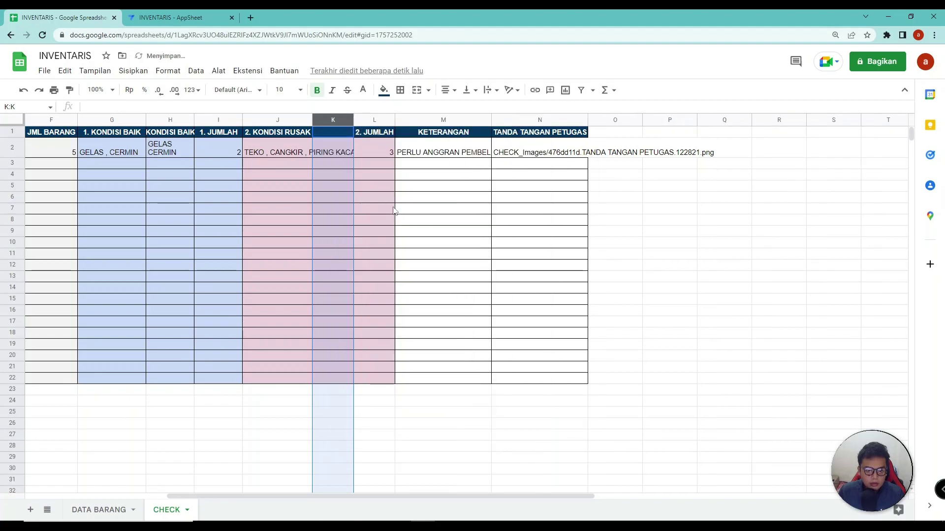
click(175, 134)
drag(350, 107, 71, 107)
key(ctrl+c)
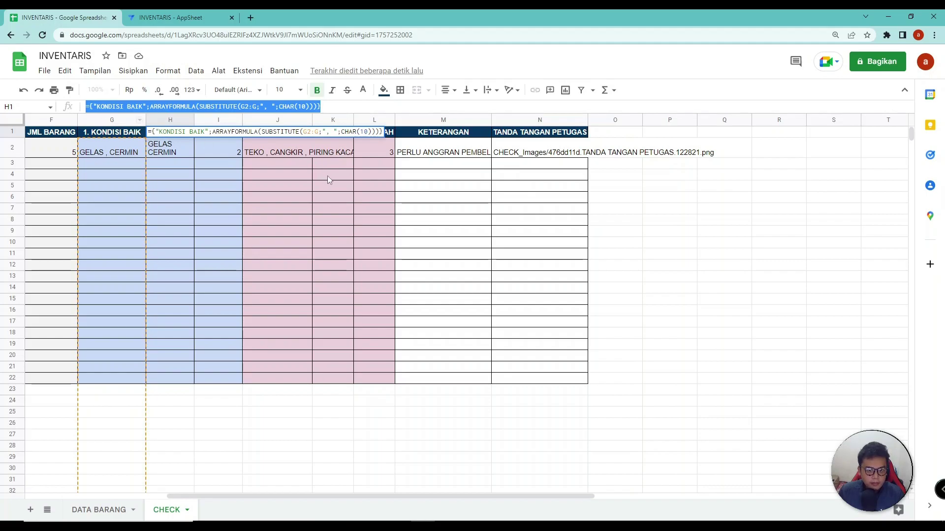
click(338, 104)
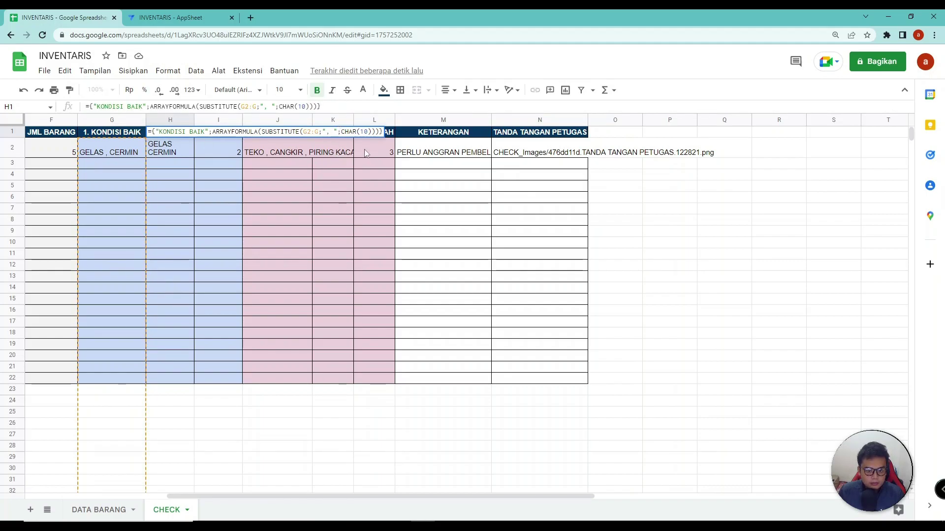
click(339, 121)
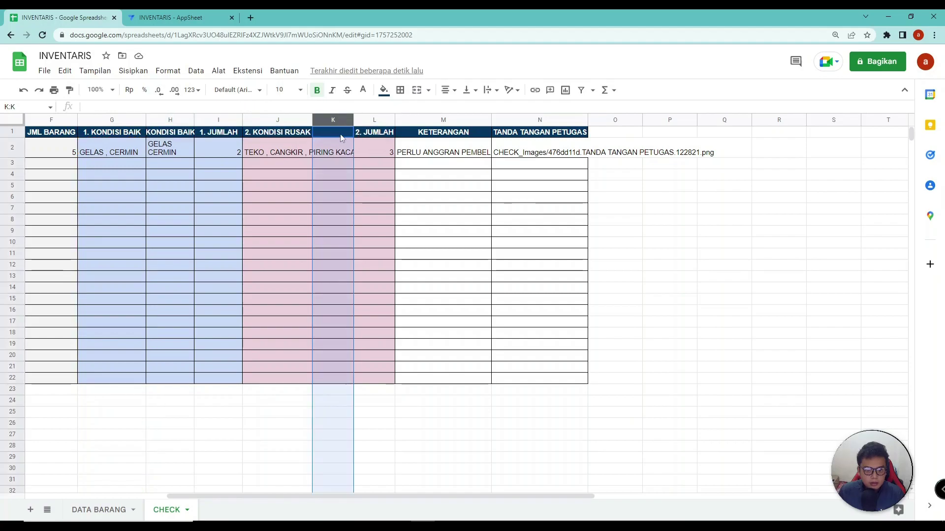
click(342, 134)
key(ctrl+v)
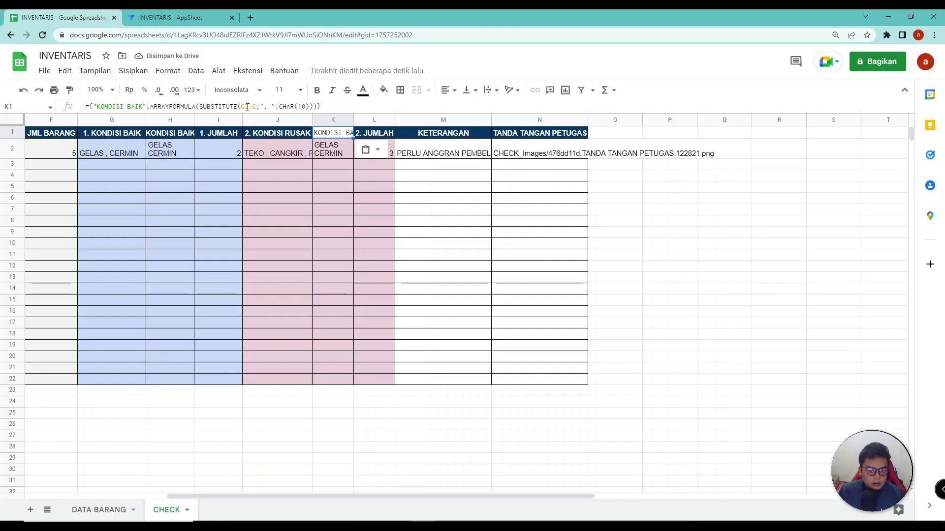
Change the SUBSTITUTE text range in the K1 formula to J2:J and commit it
click(246, 105)
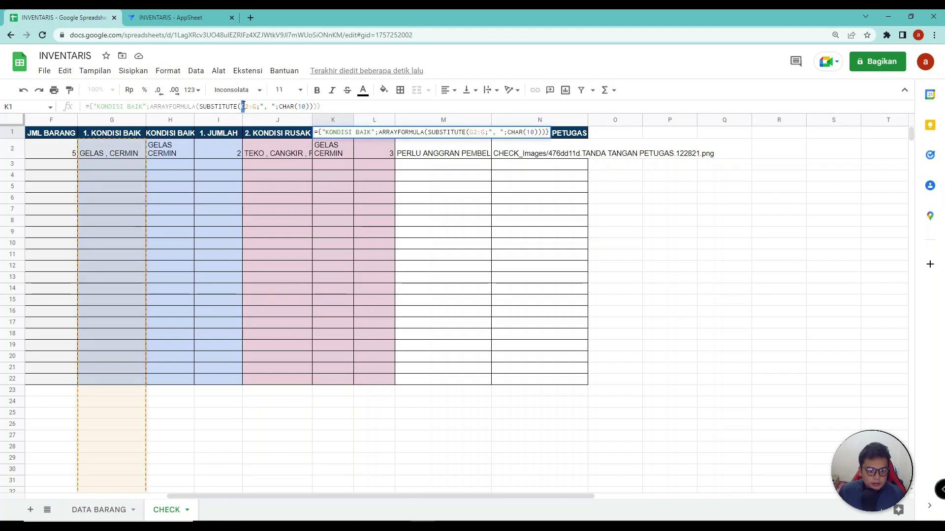
text(J)
drag(257, 107, 254, 106)
text(J)
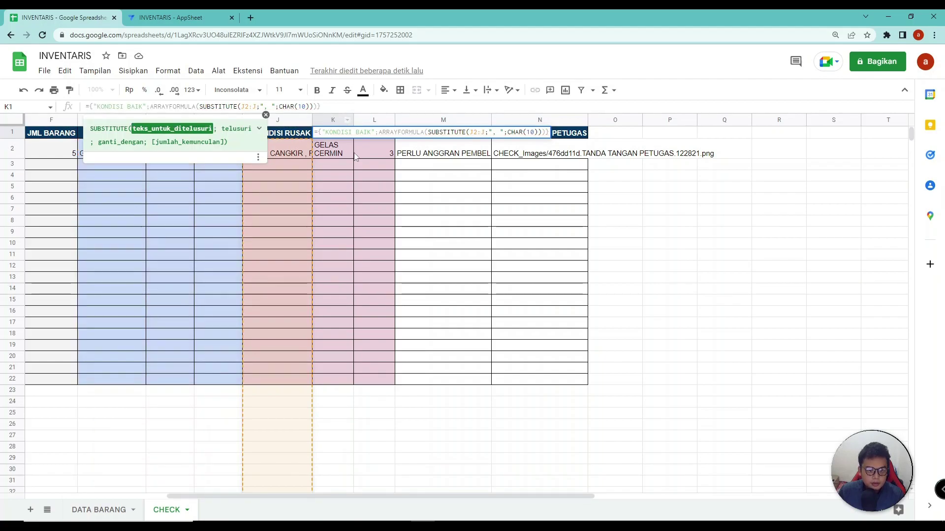
key(Return)
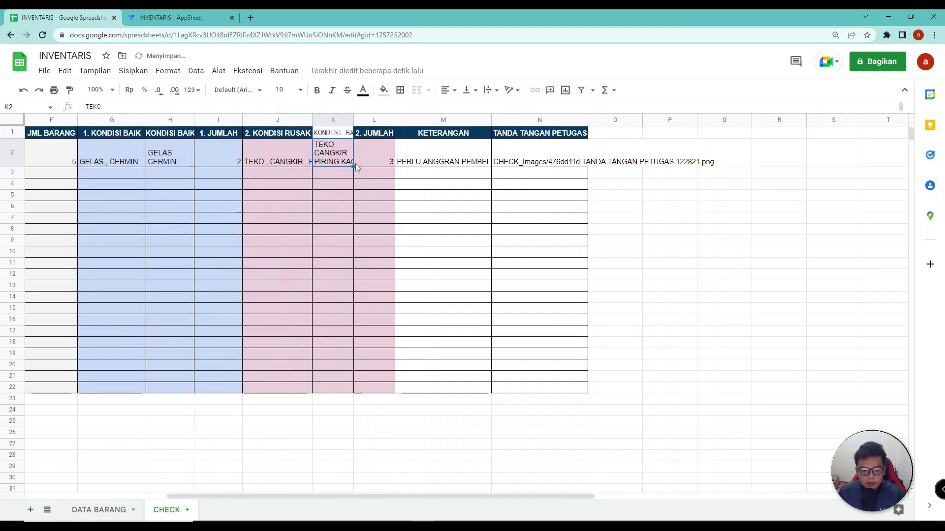
click(328, 183)
Change the header text in the K1 formula to KONDISI RUSAK
click(336, 137)
click(193, 102)
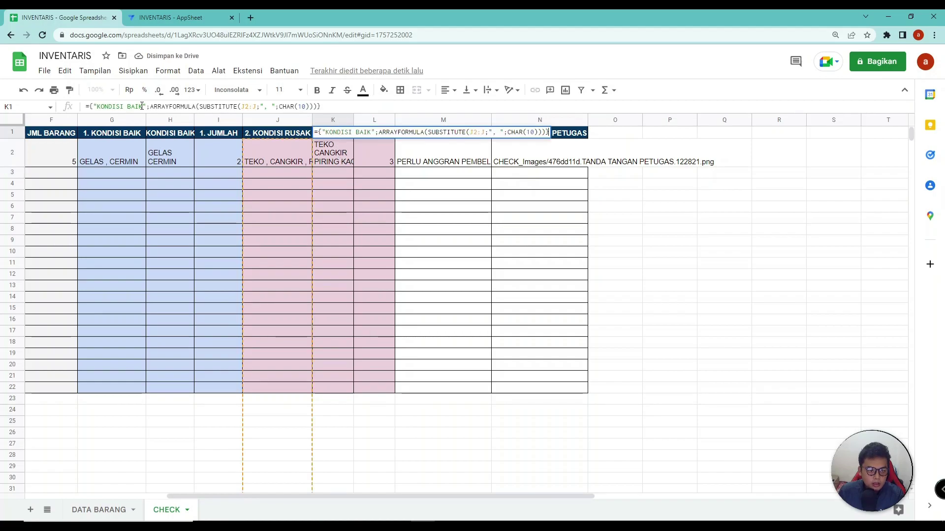
drag(141, 106, 132, 106)
text(RUSAK)
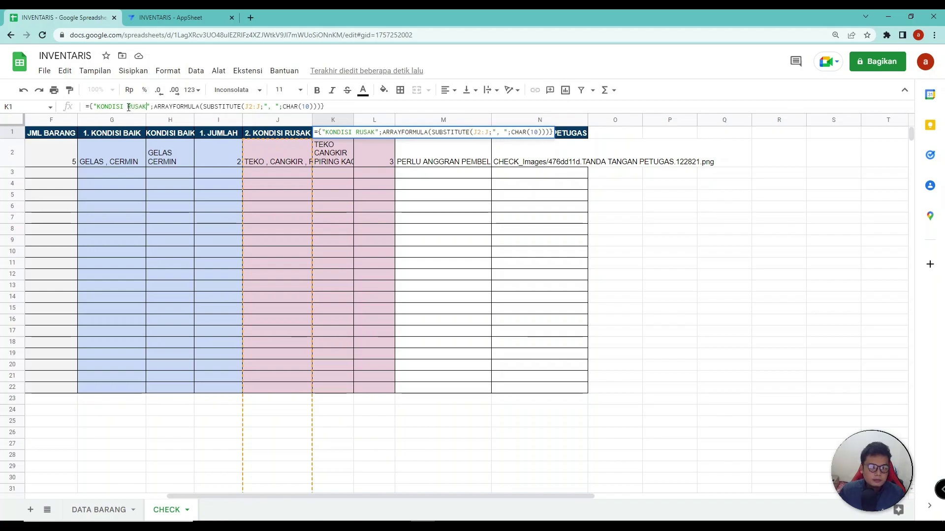
click(322, 197)
Widen columns K and J so the KONDISI RUSAK headers and items fit
click(335, 134)
drag(354, 119, 360, 119)
double_click(360, 120)
click(340, 196)
drag(311, 120, 321, 120)
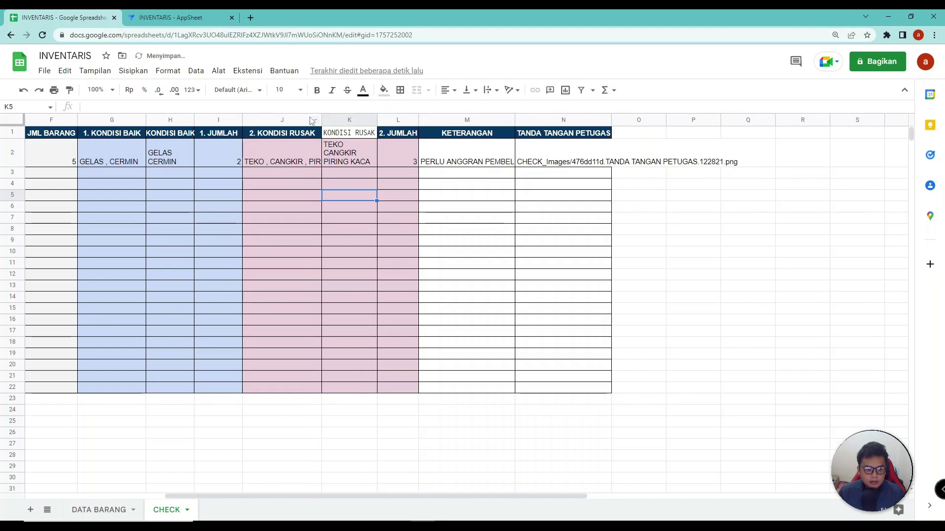
click(363, 136)
Switch to AppSheet, open the app's data tables, reload the editor and read the error in the app preview
click(183, 18)
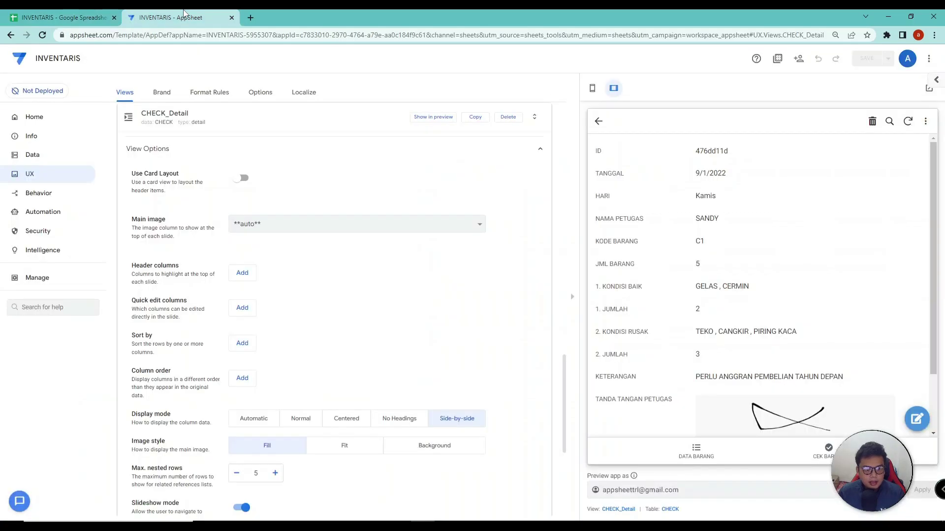
click(33, 154)
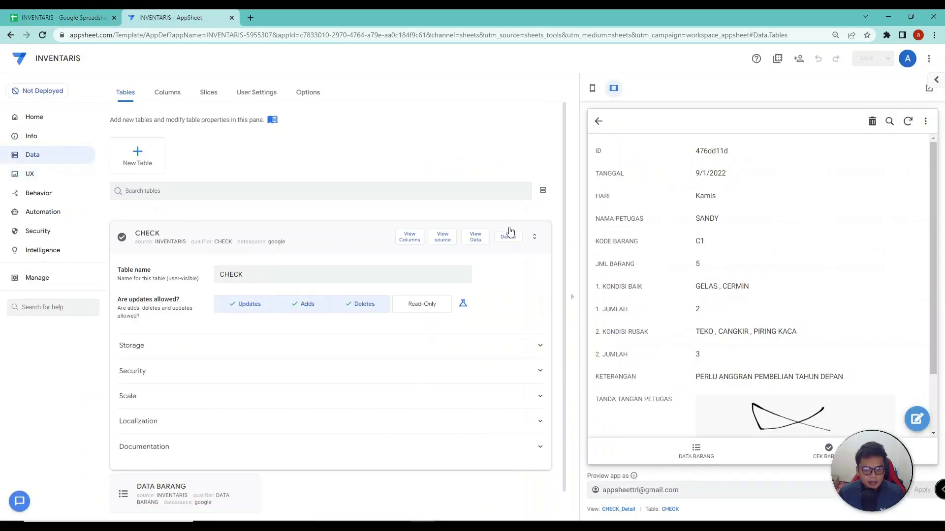
click(43, 35)
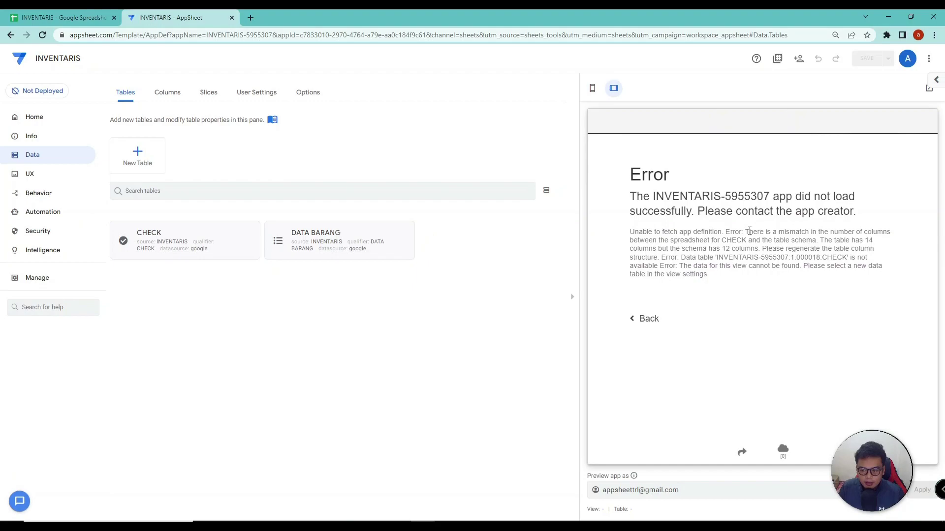
drag(748, 231, 803, 232)
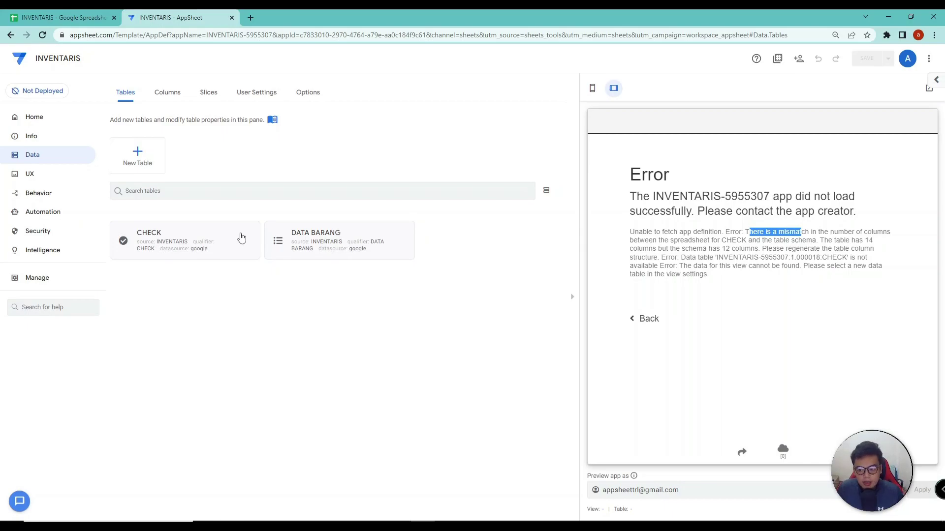
Regenerate the column structure of the CHECK table
click(240, 237)
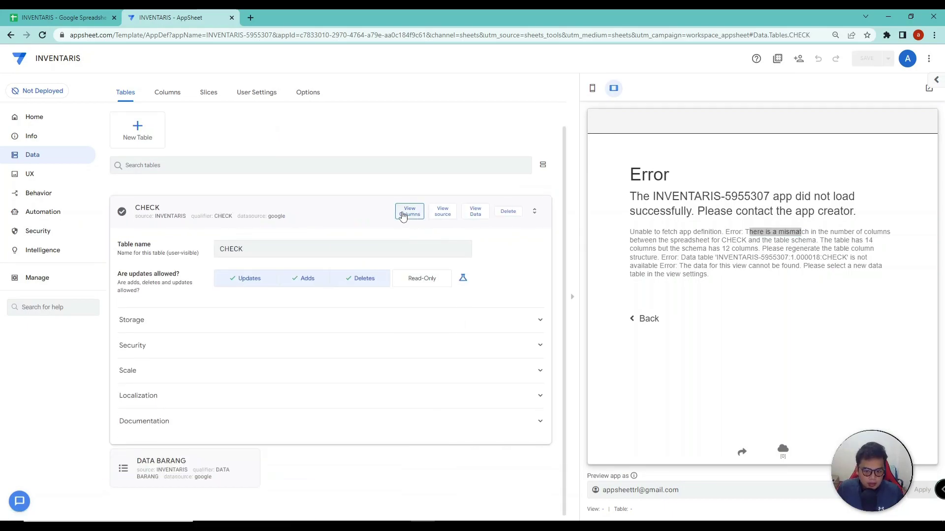
click(410, 214)
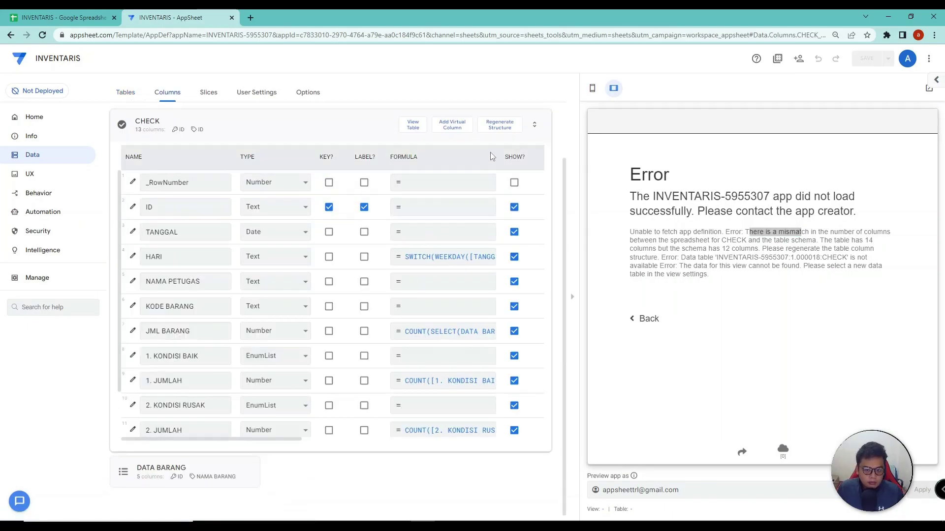
click(499, 126)
click(522, 355)
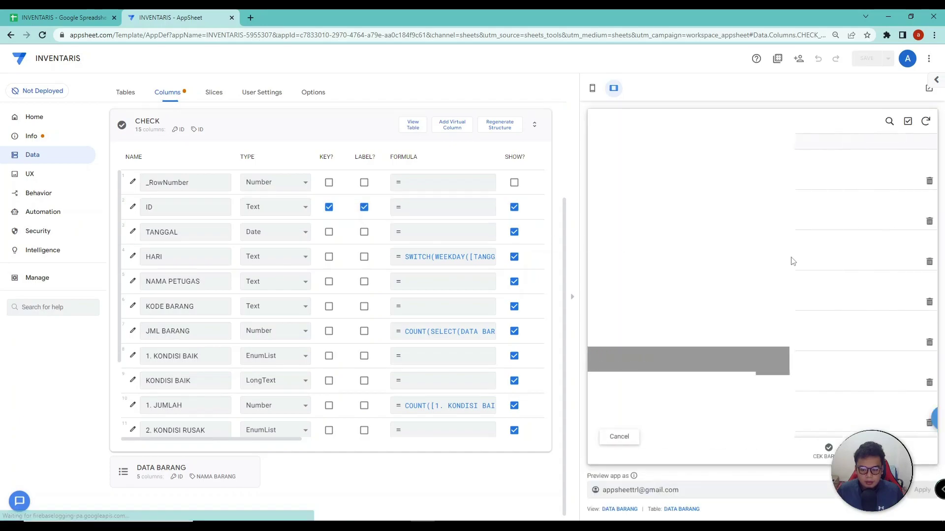
Start a new CEK BARANG entry in the app preview, look through its form fields and leave the form
click(831, 449)
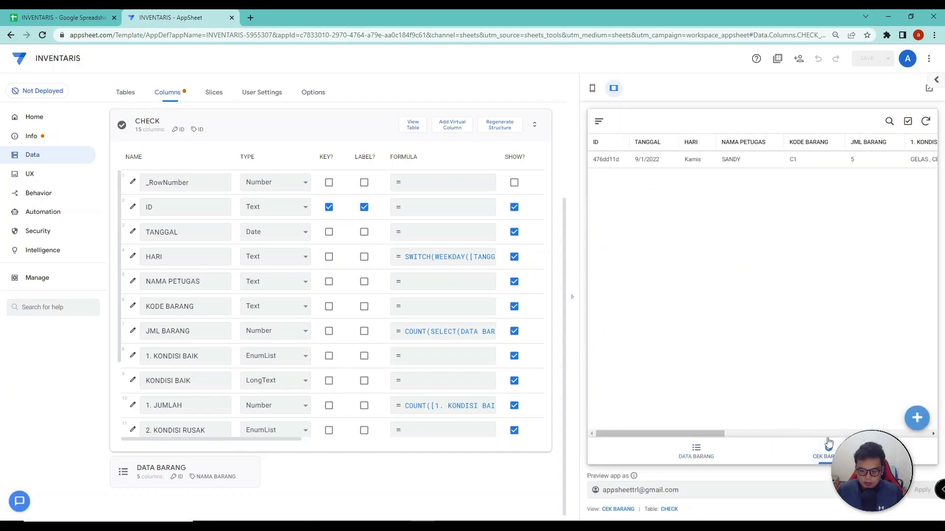
click(910, 419)
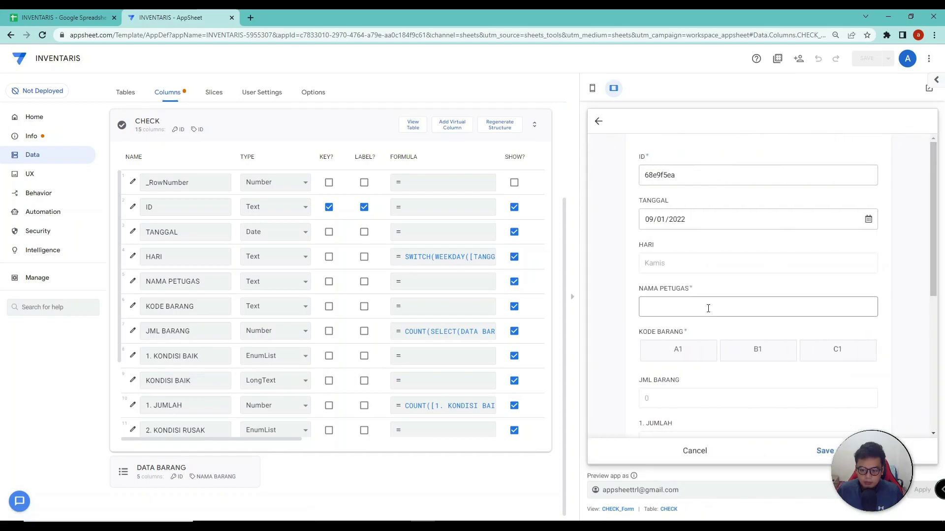
scroll(708, 308, down, 3)
scroll(709, 308, down, 3)
scroll(708, 308, up, 5)
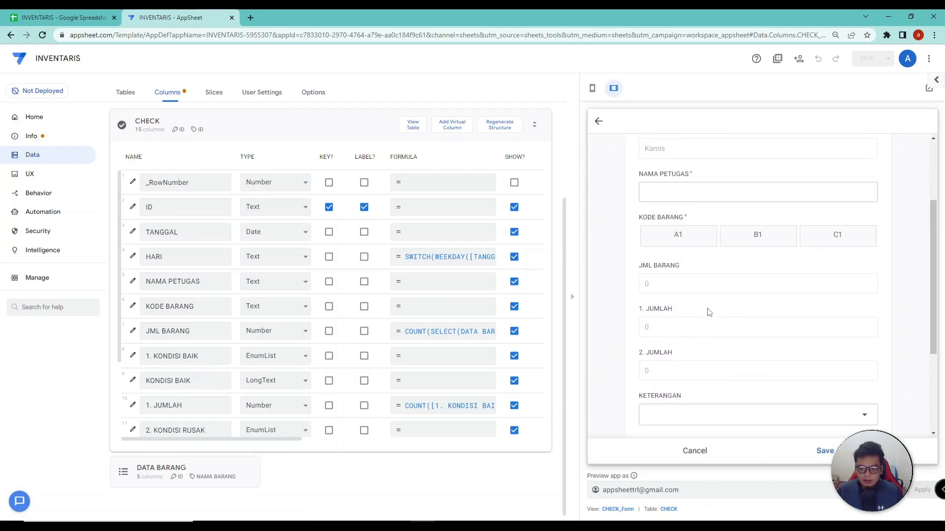
scroll(707, 310, up, 2)
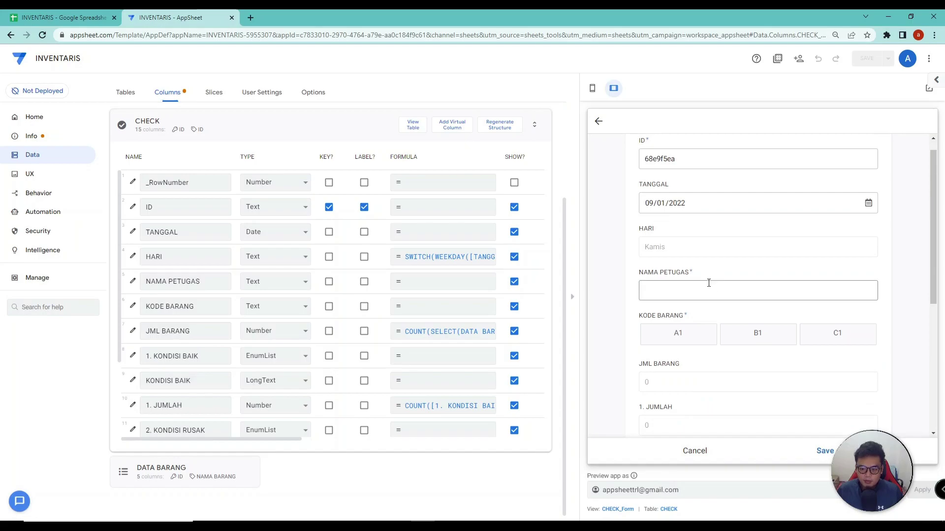
click(598, 123)
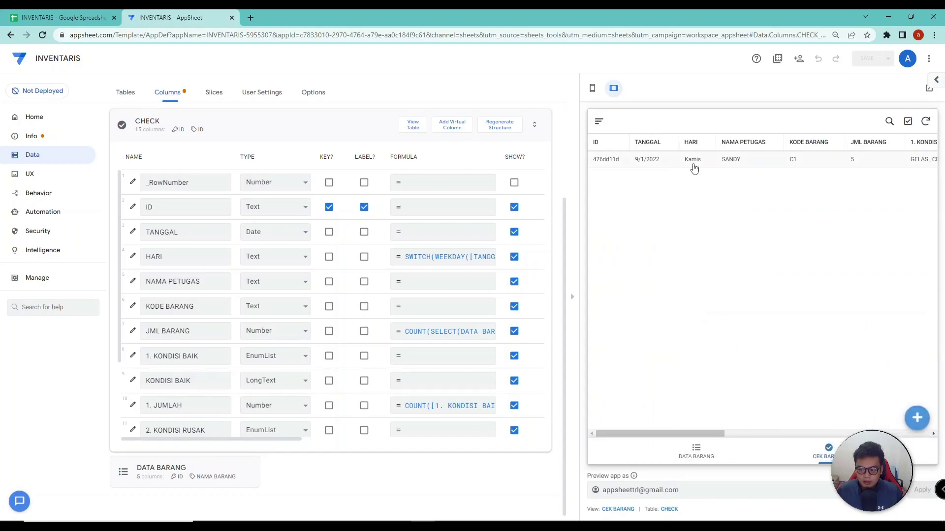
Open the existing CEK BARANG record in the preview and compare 1. KONDISI BAIK with the line-separated KONDISI BAIK
click(693, 169)
scroll(705, 290, down, 2)
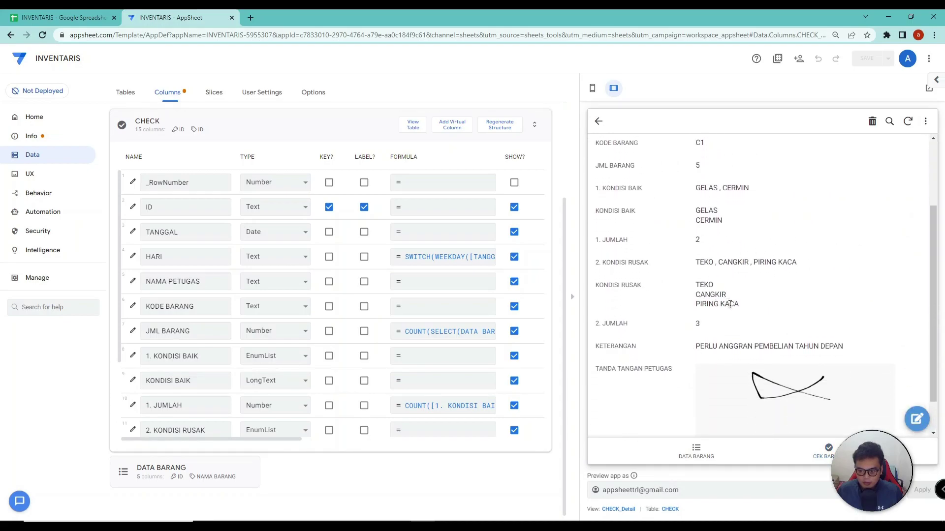
scroll(723, 275, up, 1)
drag(697, 237, 767, 243)
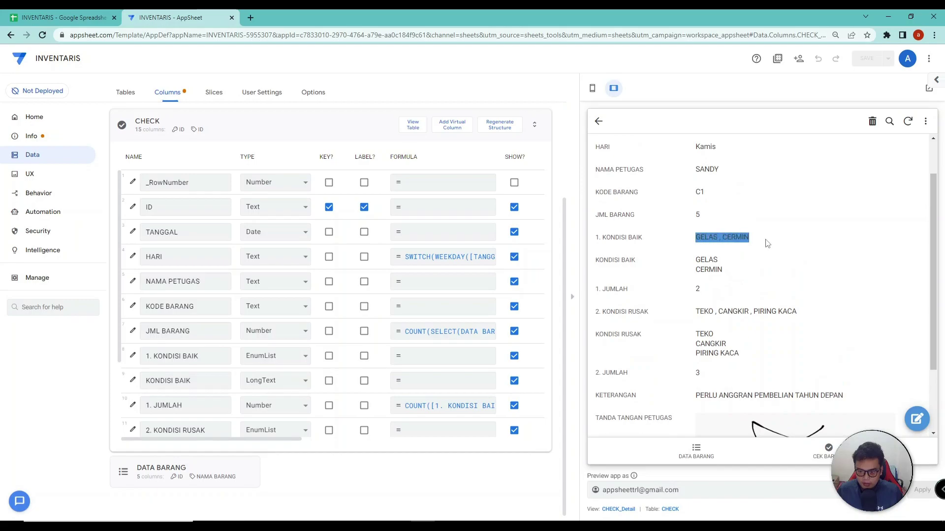
click(700, 238)
drag(704, 237, 767, 245)
click(747, 251)
drag(701, 237, 786, 243)
click(719, 260)
drag(701, 259, 730, 275)
click(732, 275)
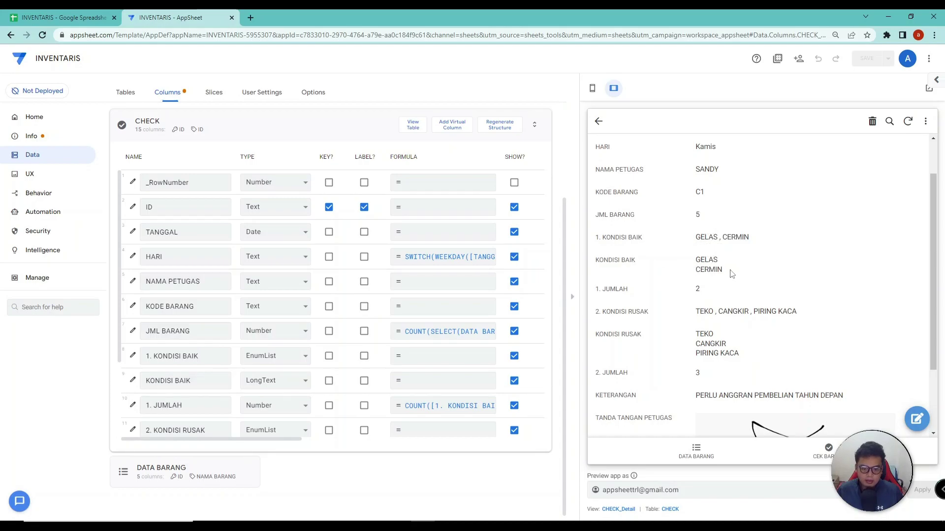
Start a custom column order in the CEK BARANG view, adding all other columns and the columns from _RowNumber to JML BARANG
click(23, 178)
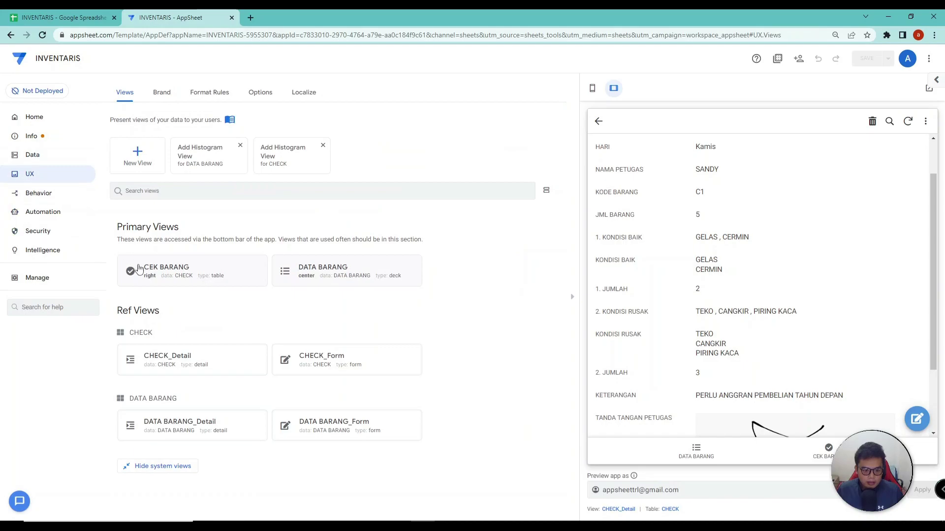
click(216, 271)
scroll(335, 301, down, 2)
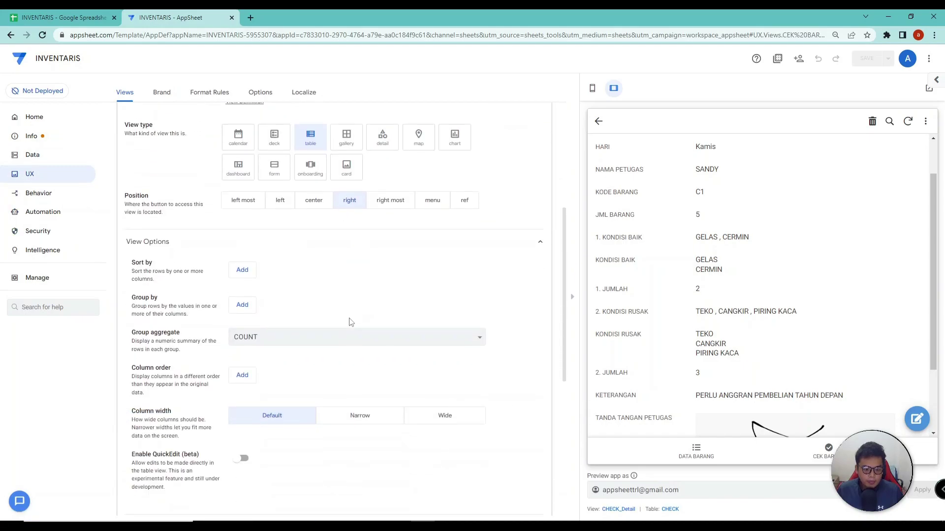
scroll(309, 374, down, 2)
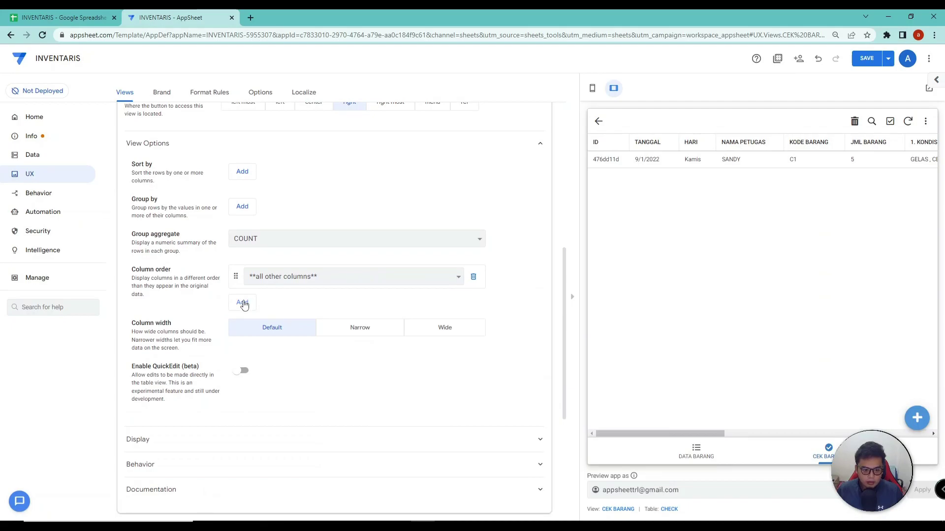
click(243, 302)
click(243, 326)
click(243, 350)
click(243, 374)
click(243, 396)
click(243, 422)
scroll(244, 423, down, 3)
click(243, 296)
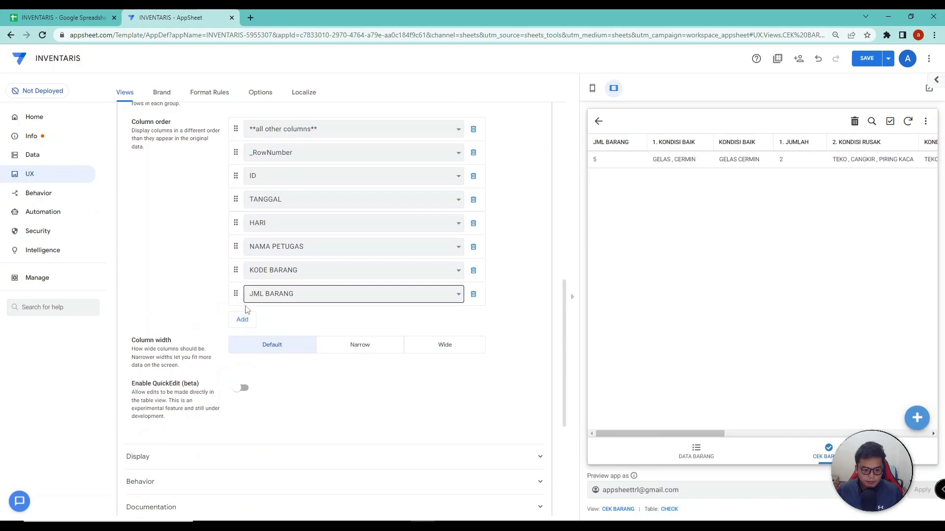
Add the remaining columns from 1. KONDISI BAIK to TANDA TANGAN PETUGAS to the view's column order
click(242, 319)
click(243, 343)
click(243, 367)
click(245, 391)
click(243, 415)
click(242, 438)
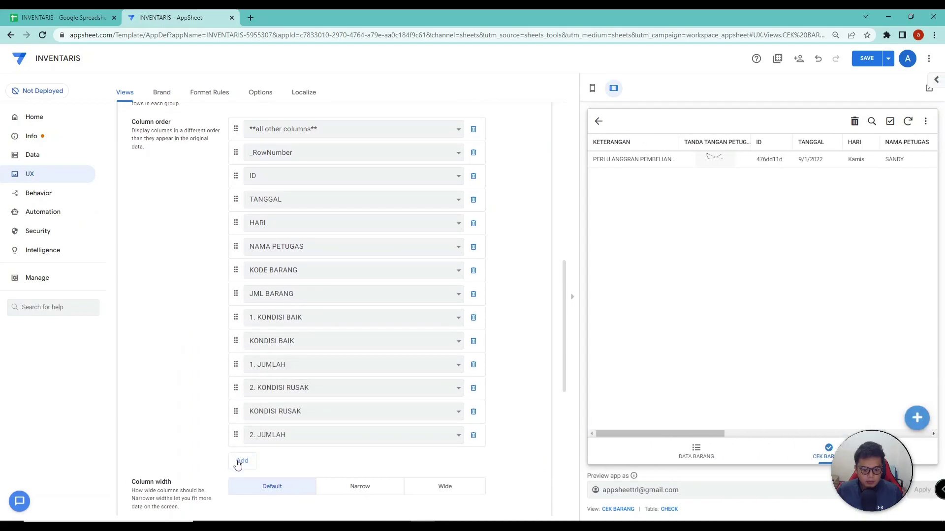
click(241, 461)
click(240, 485)
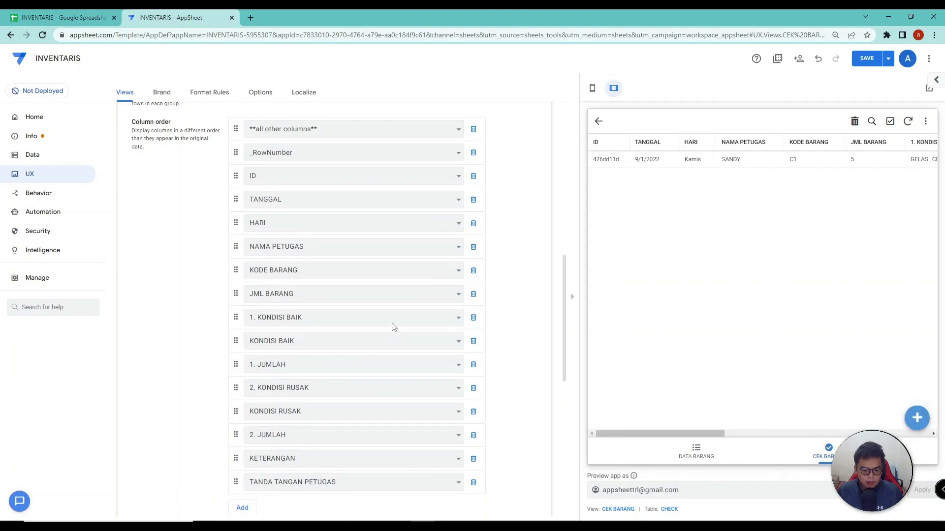
Remove 1. KONDISI BAIK and 2. KONDISI RUSAK from the view's column order
click(474, 319)
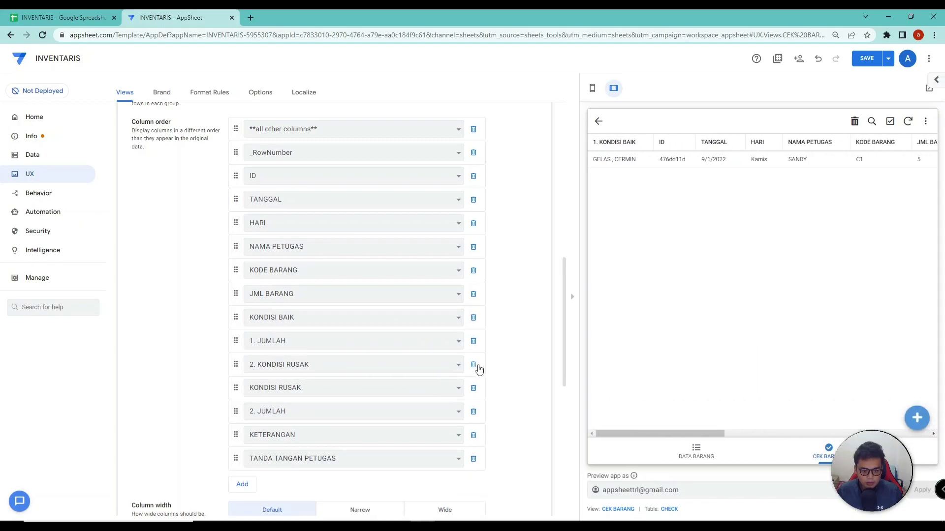
click(473, 365)
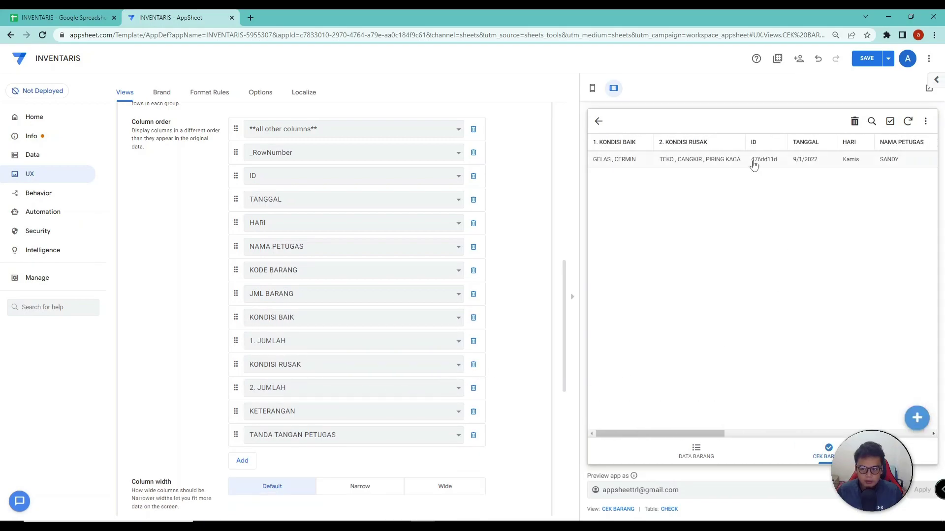
View the CEK BARANG record's details in the preview, save the app, and return to the CEK BARANG list
click(753, 164)
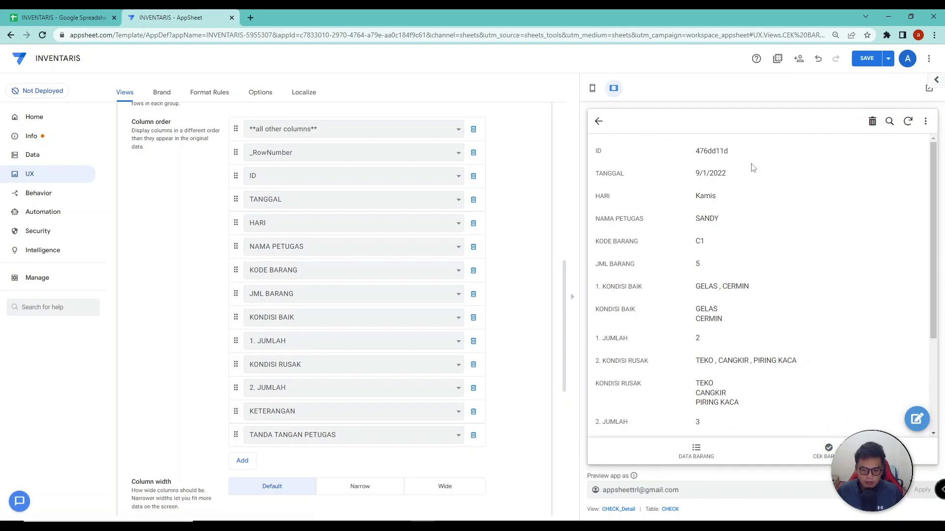
click(866, 59)
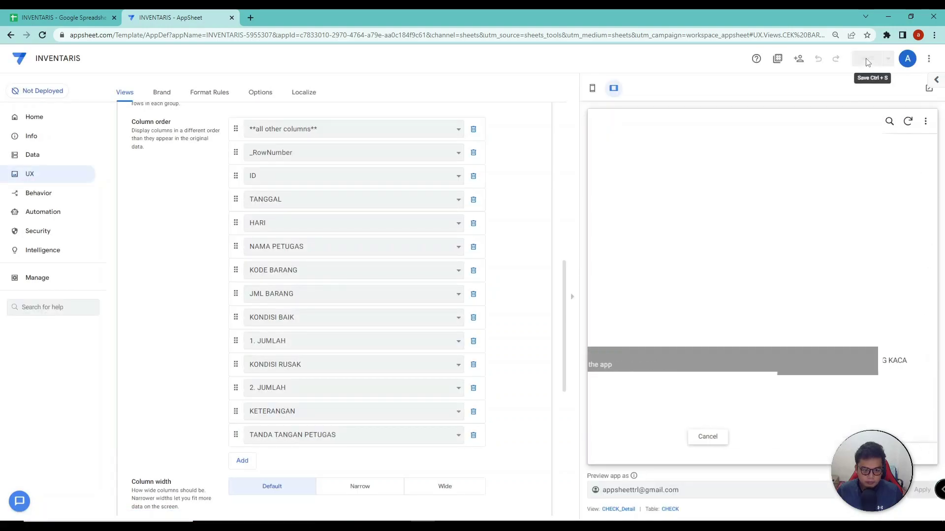
scroll(369, 200, up, 5)
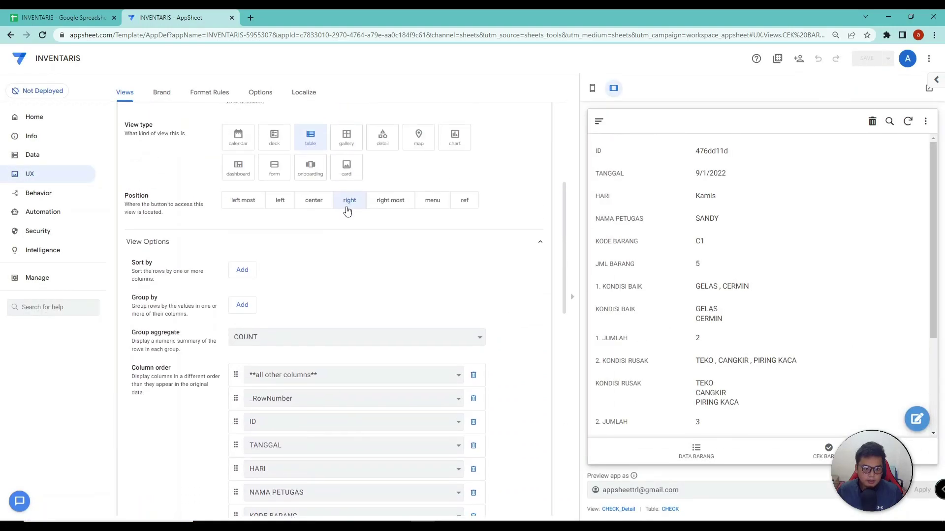
click(830, 451)
drag(687, 435, 618, 434)
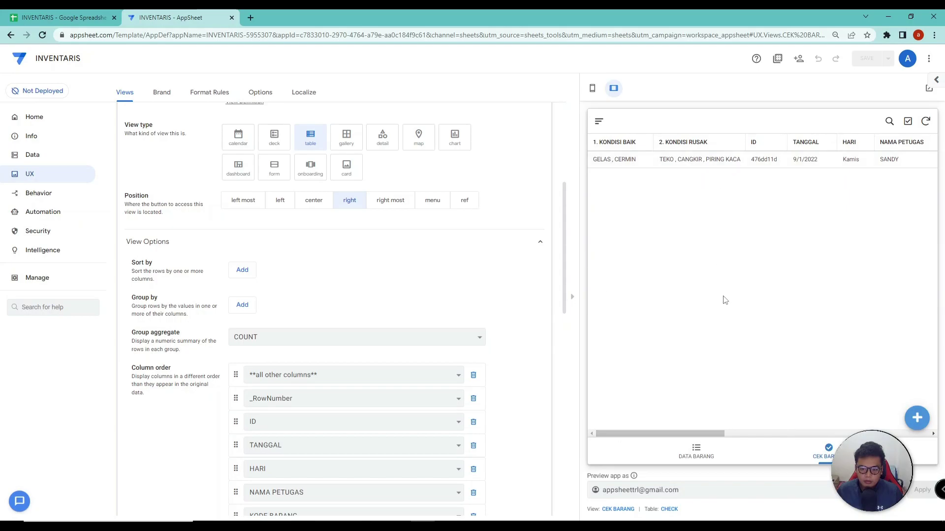
Remove **all other columns** and _RowNumber from the CEK BARANG view's column order and check the table in the preview
scroll(494, 369, down, 2)
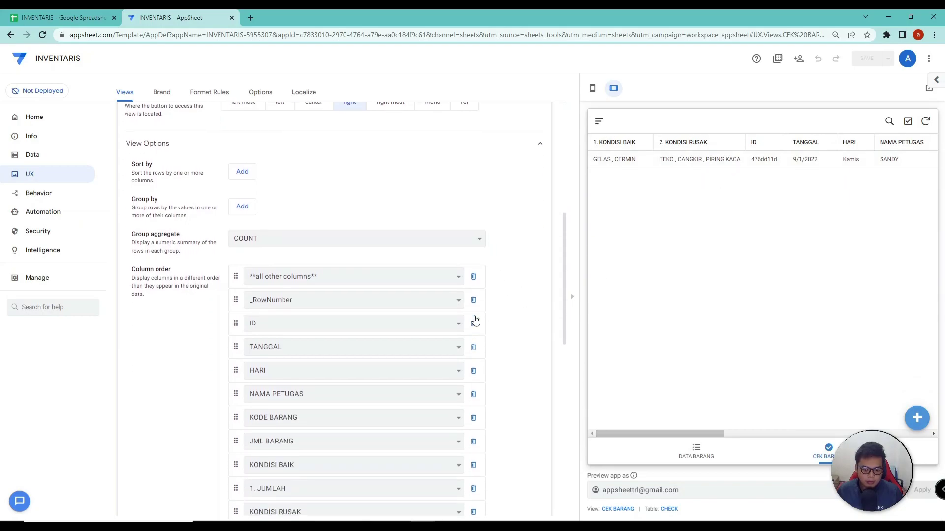
click(474, 277)
click(473, 277)
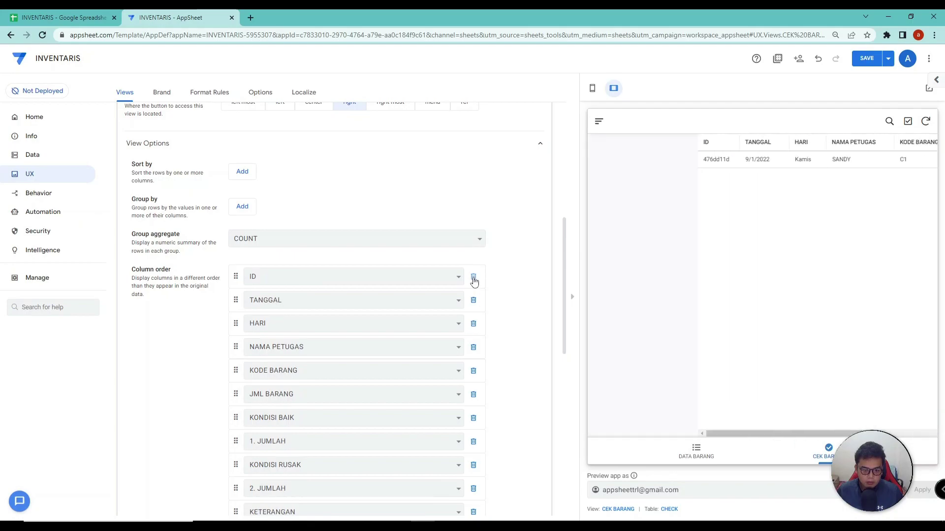
drag(695, 433, 811, 433)
Start a custom column order in the CHECK_Detail view, adding **all other columns** and the columns from _RowNumber to NAMA PETUGAS
scroll(310, 246, up, 4)
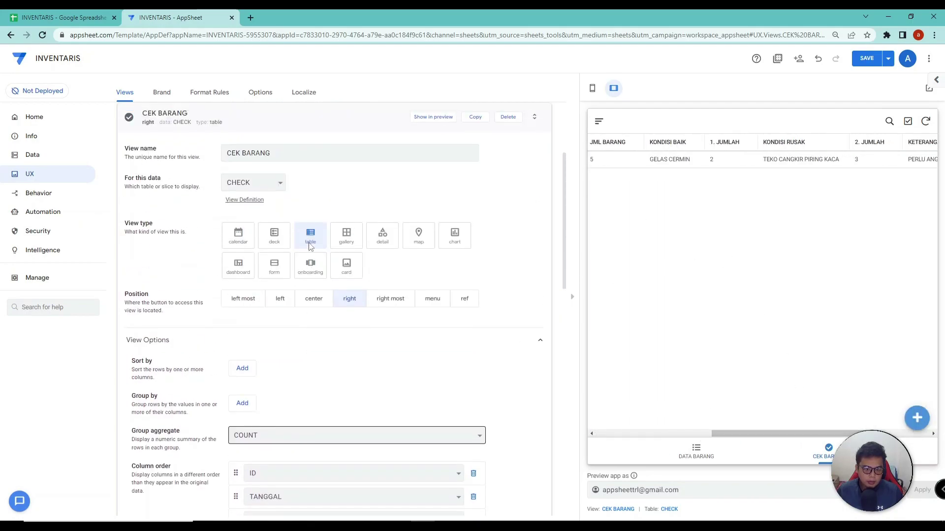
click(308, 125)
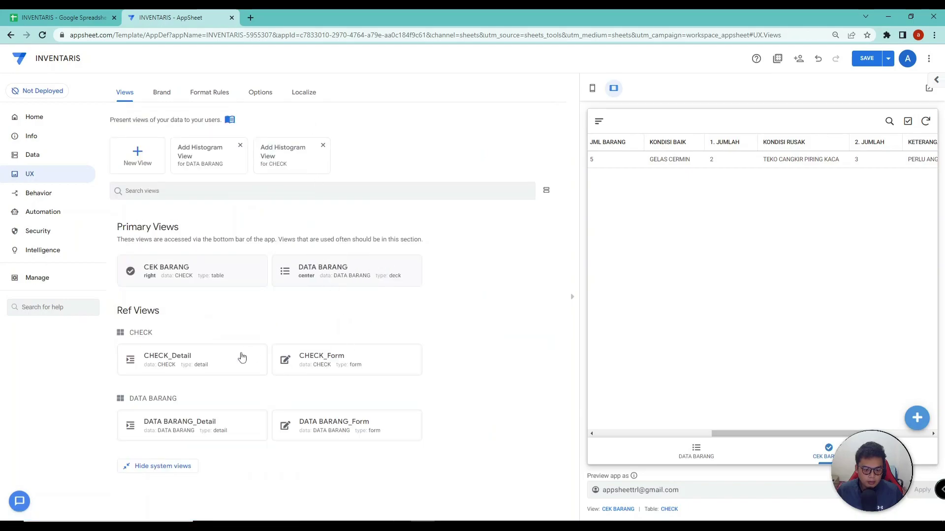
click(242, 357)
scroll(394, 344, down, 8)
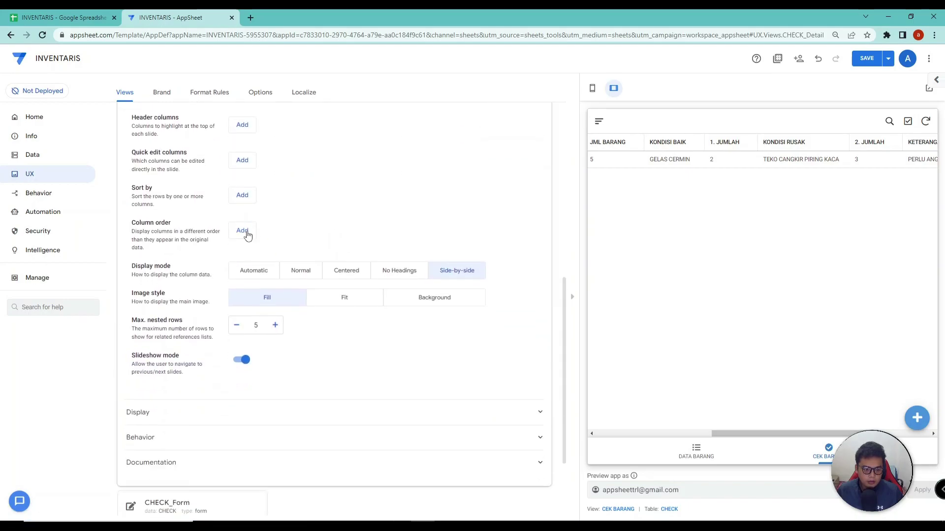
click(243, 232)
click(242, 256)
click(244, 278)
click(245, 302)
click(243, 326)
click(244, 350)
Add the columns from KODE BARANG to TANDA TANGAN PETUGAS to the CHECK_Detail view's column order
scroll(249, 351, down, 2)
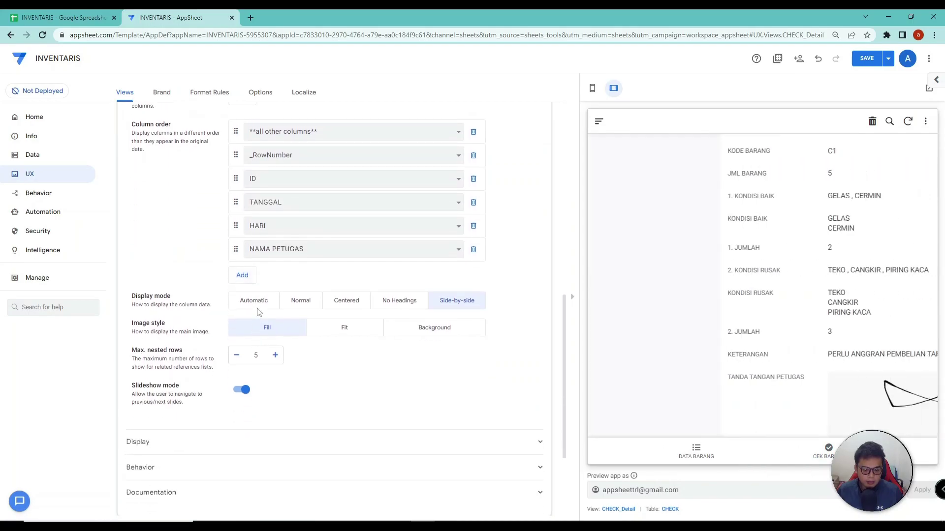
click(250, 276)
click(243, 300)
click(243, 323)
click(243, 347)
click(243, 370)
click(242, 393)
click(242, 418)
scroll(242, 424, down, 3)
click(243, 291)
click(246, 313)
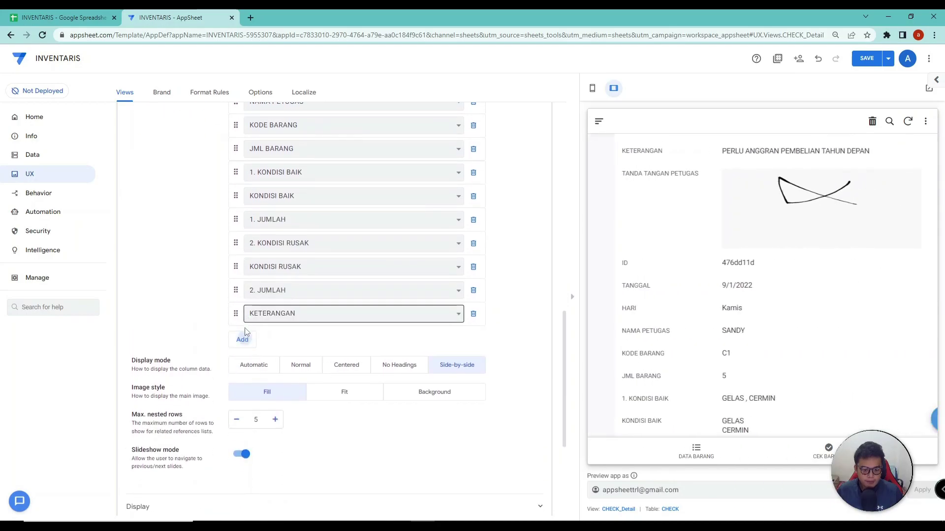
click(244, 338)
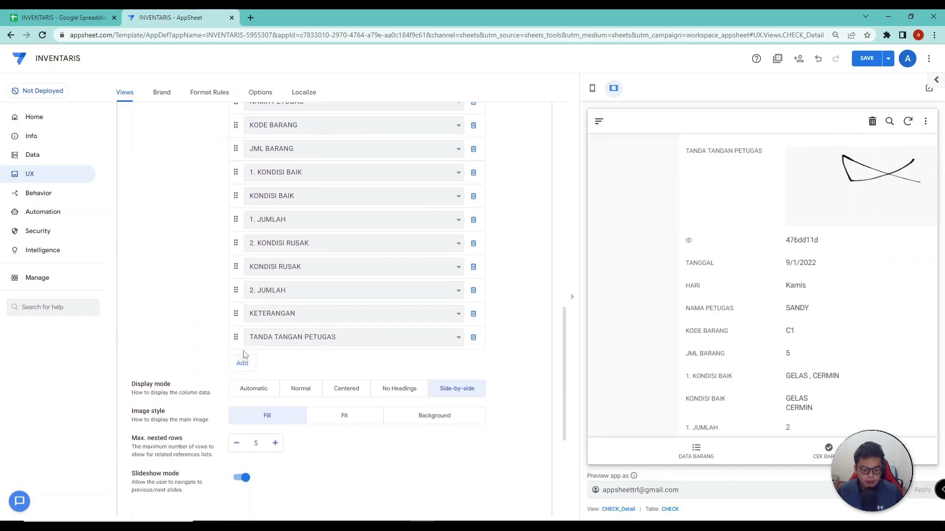
Remove 2. KONDISI RUSAK and 1. KONDISI BAIK from the CHECK_Detail view's column order and save the app
click(472, 244)
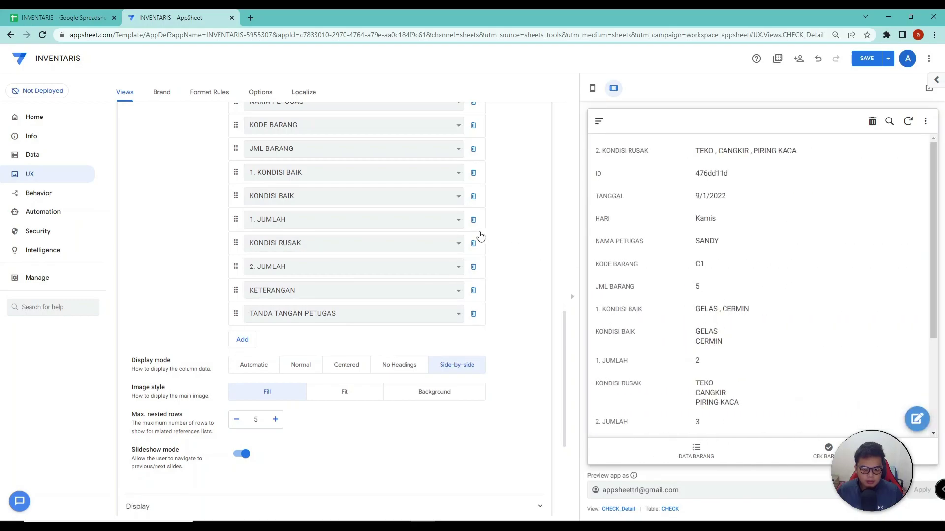
click(473, 173)
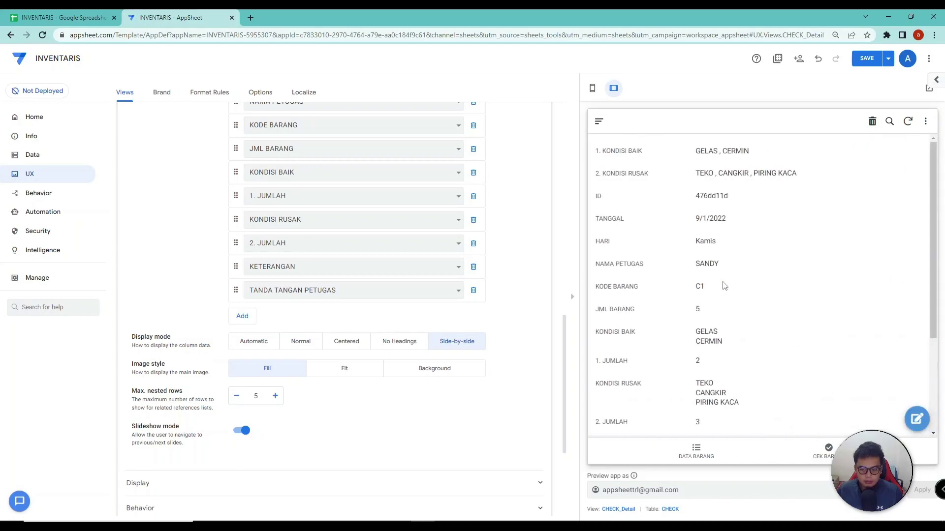
scroll(721, 333, down, 1)
drag(701, 282, 715, 344)
scroll(715, 344, up, 1)
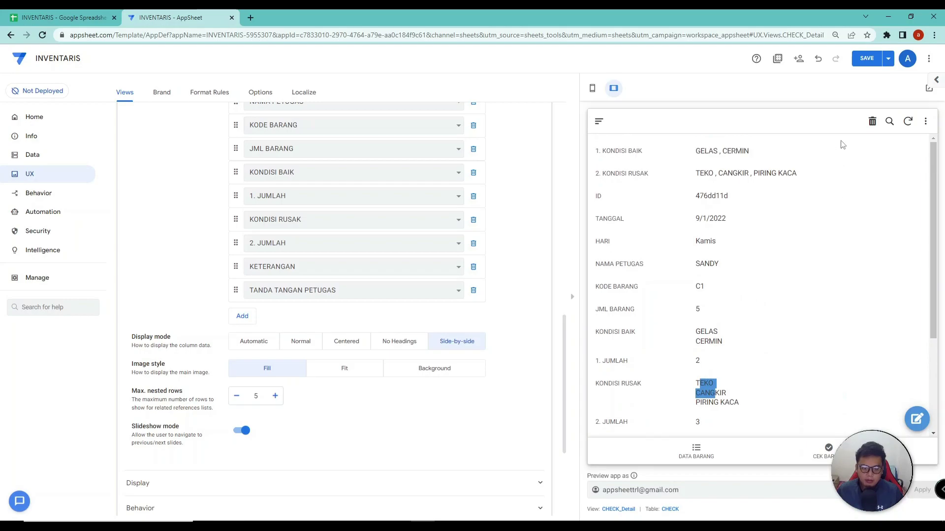
click(867, 58)
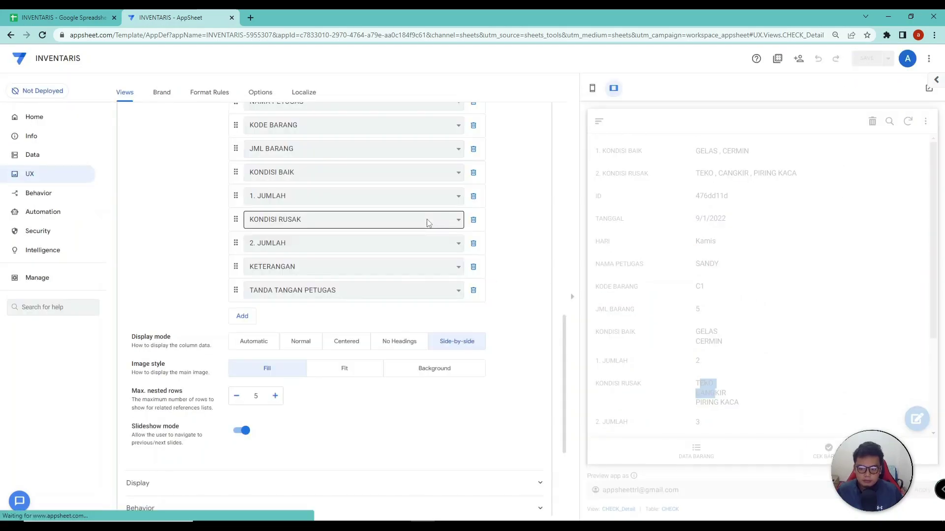
Remove **all other columns** and _RowNumber from the CHECK_Detail view's column order and save the app
scroll(433, 246, up, 5)
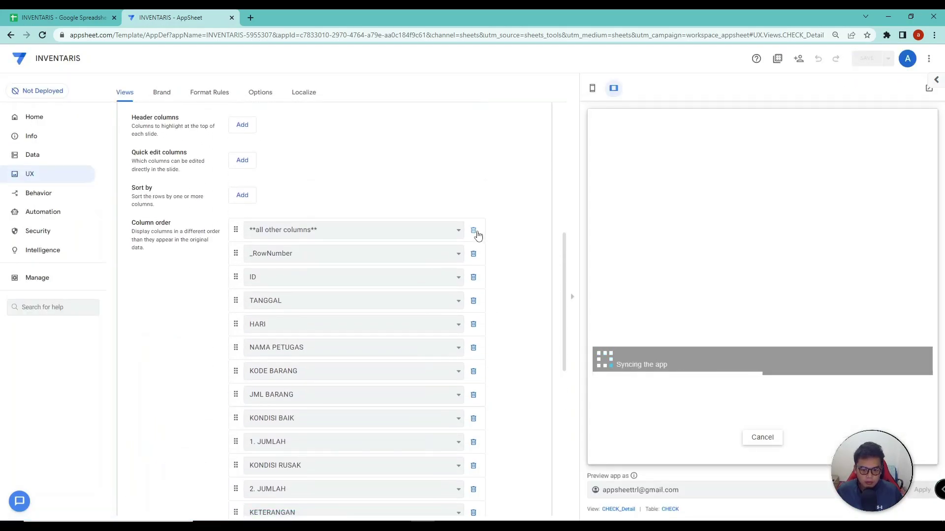
click(473, 231)
click(474, 231)
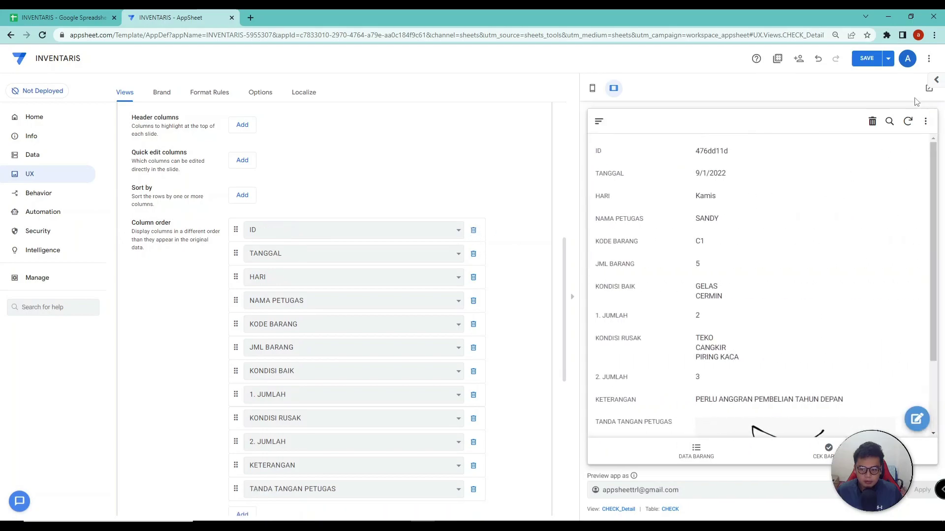
click(868, 61)
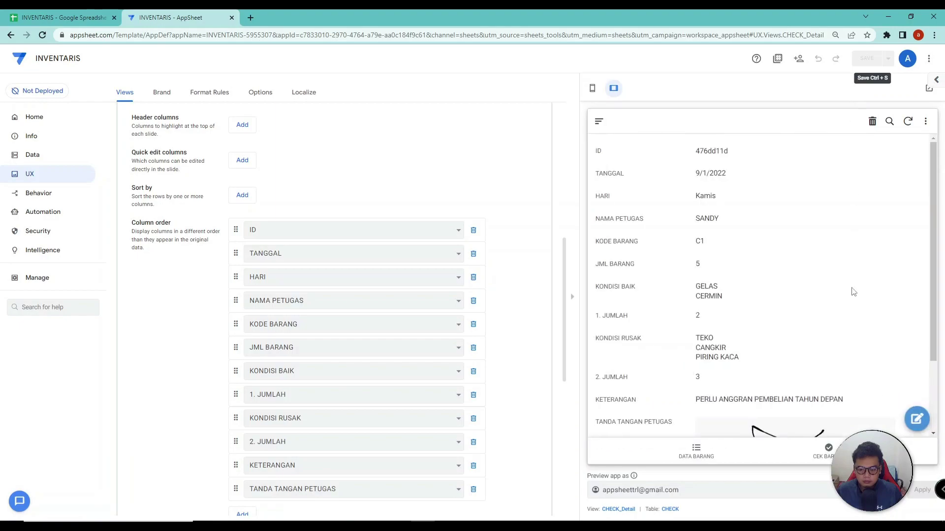
Review the record in the preview, open the app in its own browser tab, and start a new CEK BARANG record
scroll(743, 361, down, 2)
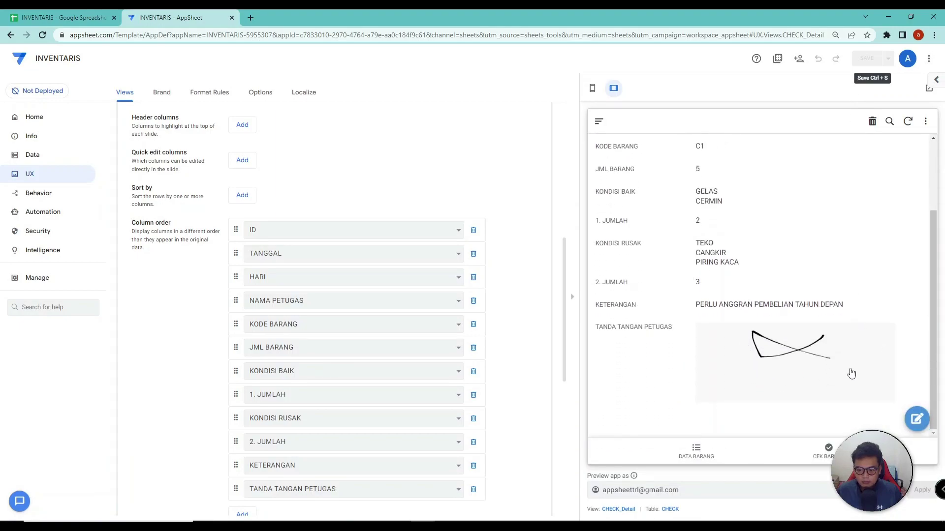
click(829, 451)
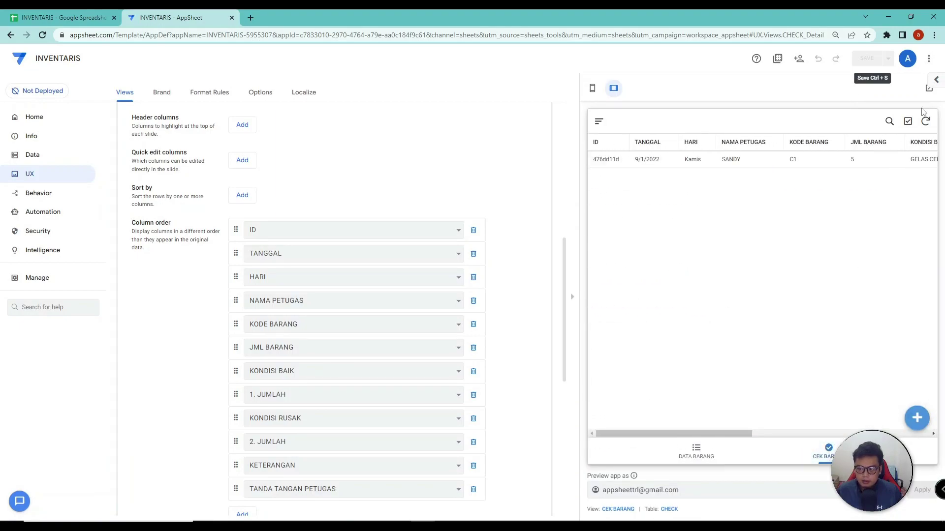
click(929, 90)
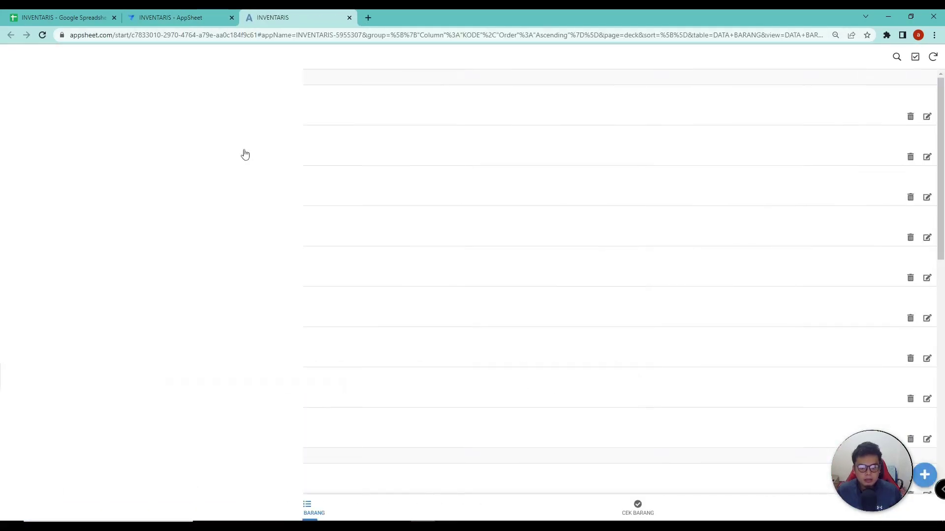
click(635, 509)
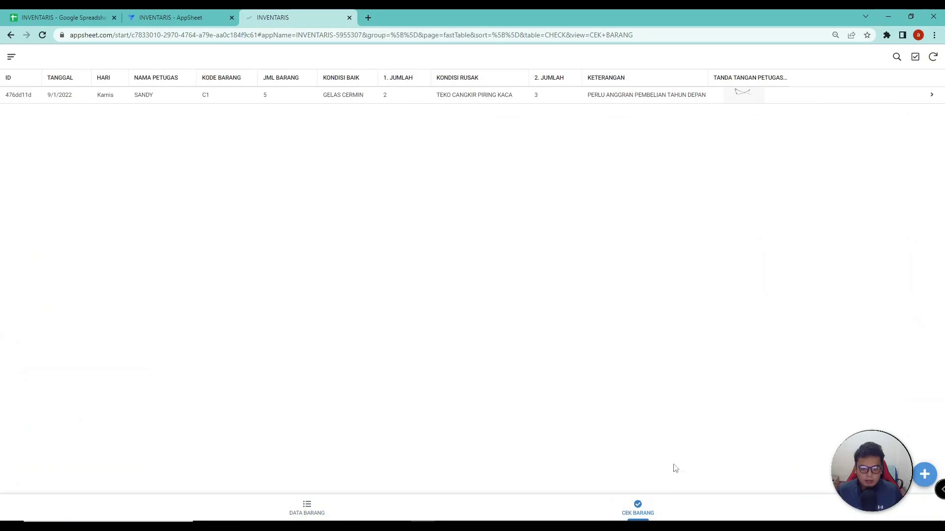
click(924, 474)
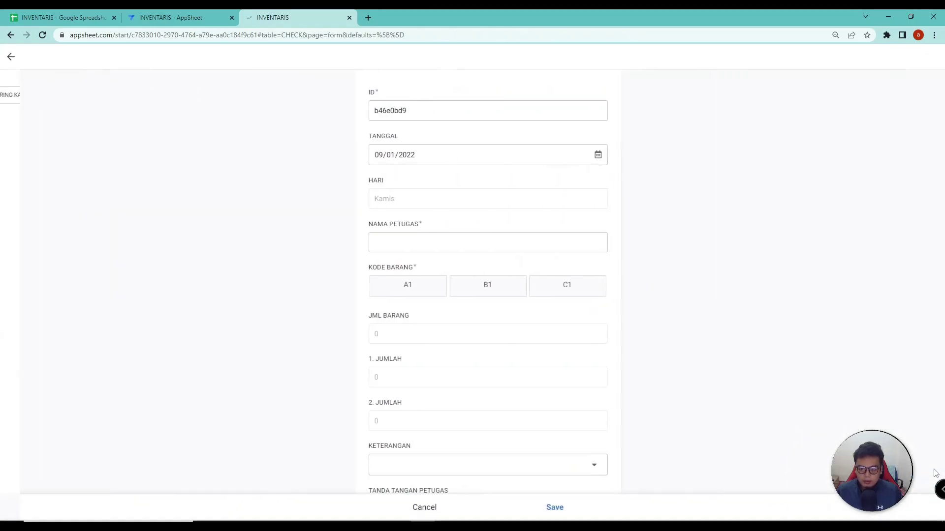
Examine the date picker of the TANGGAL field and close it without choosing another date
click(459, 153)
click(579, 155)
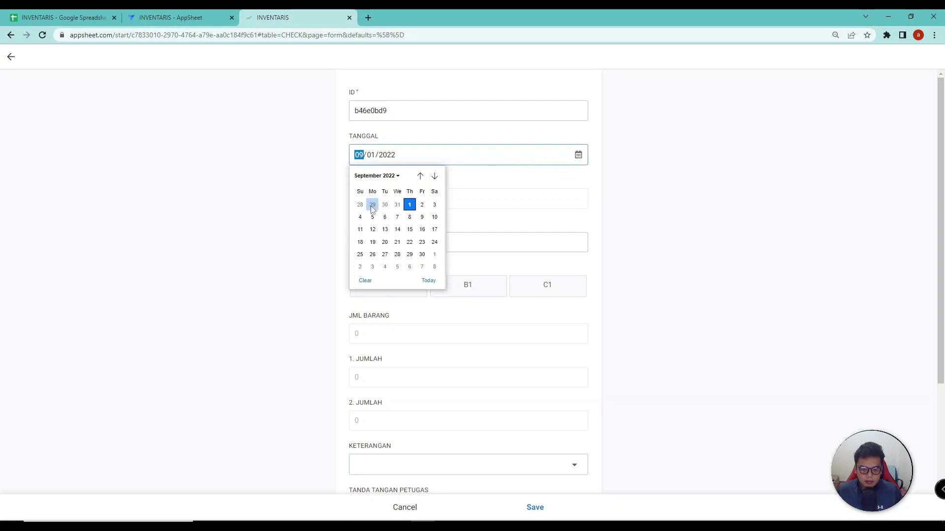
click(475, 182)
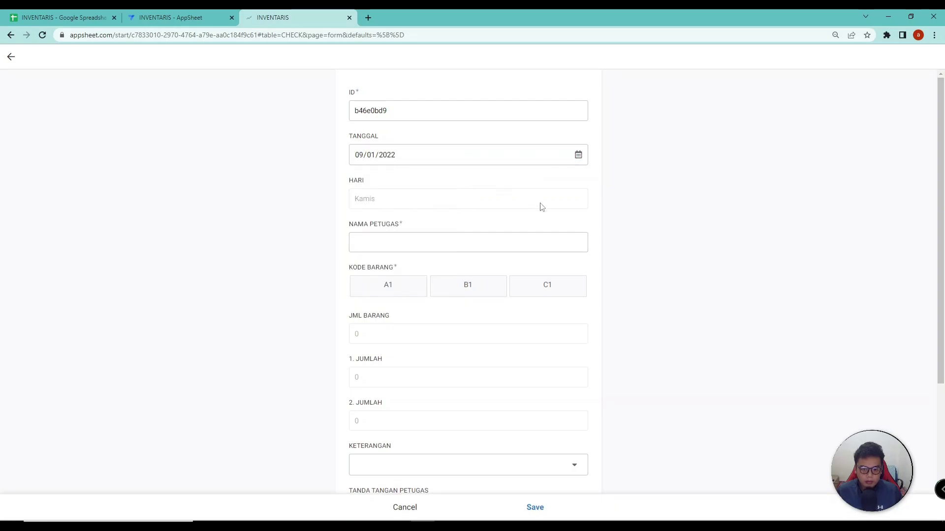
Inspect the CHECK table's column settings in the app editor and return to the new record form
click(163, 14)
click(35, 154)
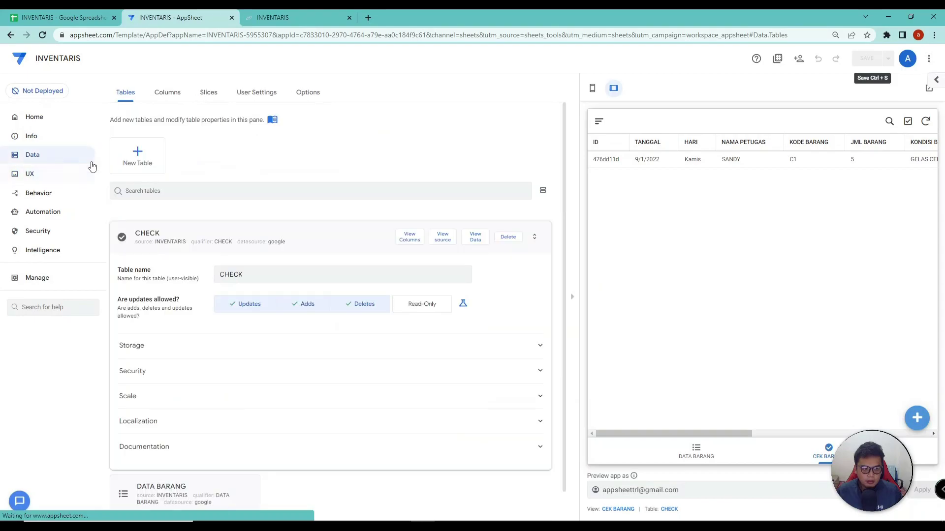
click(409, 237)
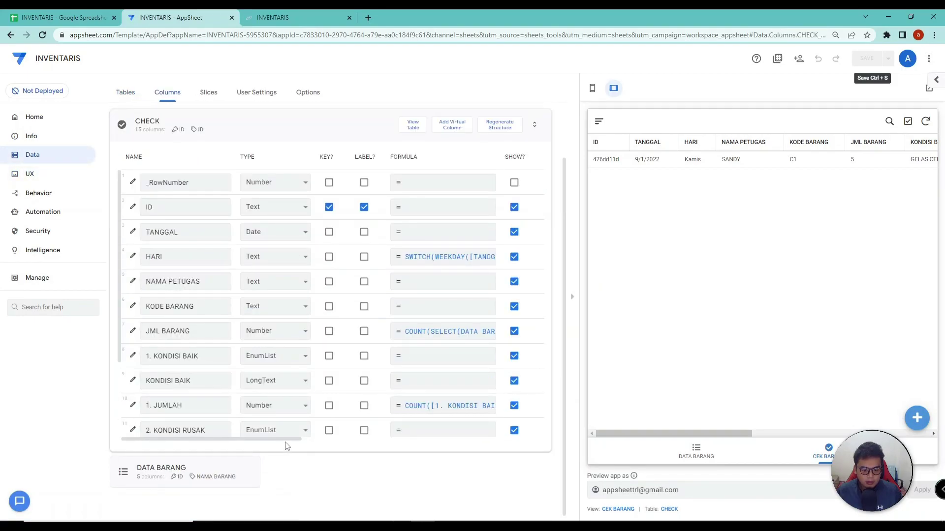
drag(288, 444, 320, 449)
click(249, 13)
click(421, 155)
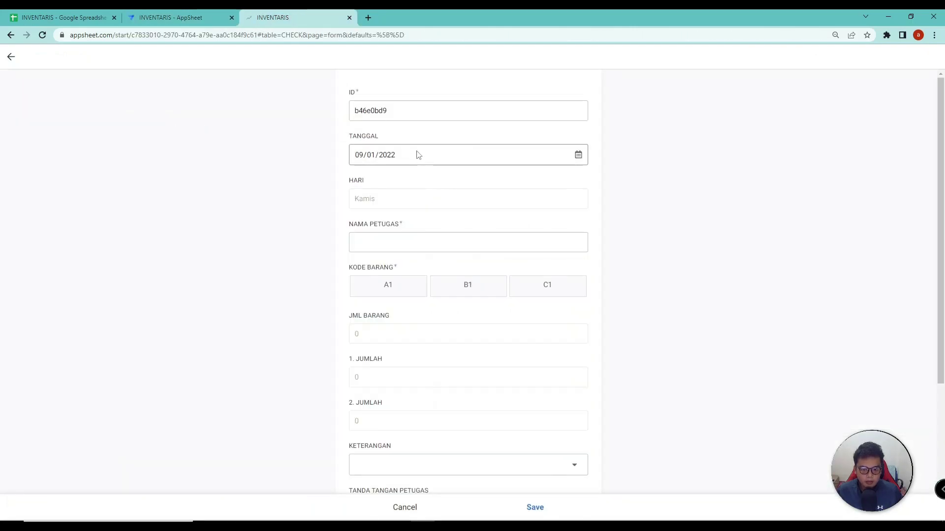
click(443, 183)
Enter the officer's name in NAMA PETUGAS, starting with a capital letter, and choose B1 as the KODE BARANG
click(402, 236)
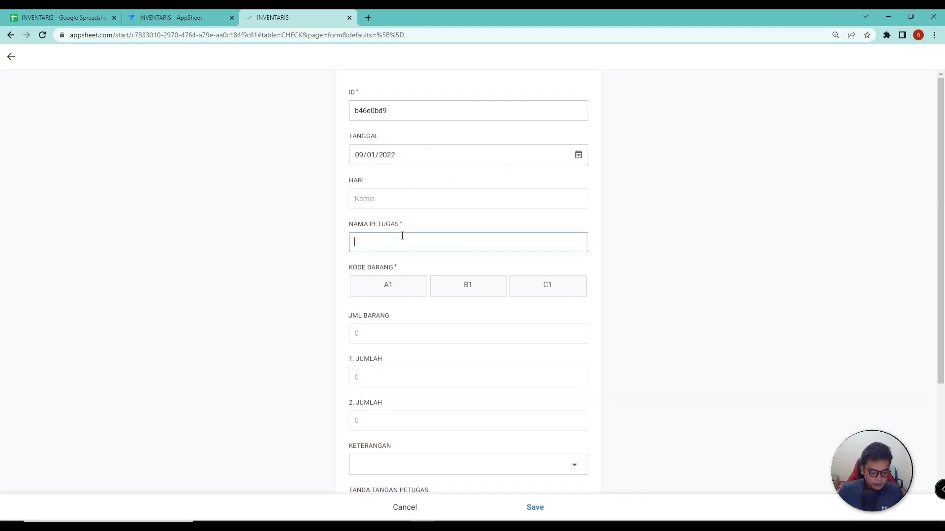
key(Caps_Lock)
text(harry)
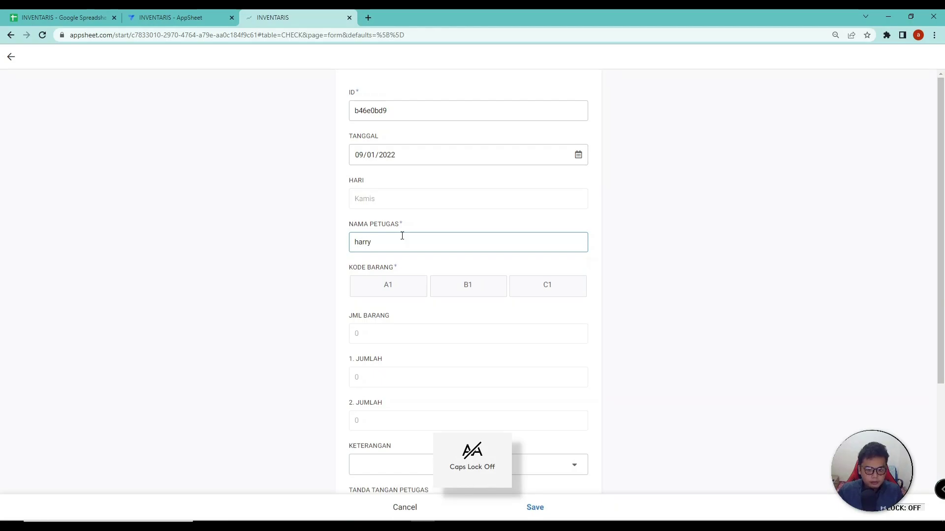
key(Caps_Lock)
text(H)
click(467, 283)
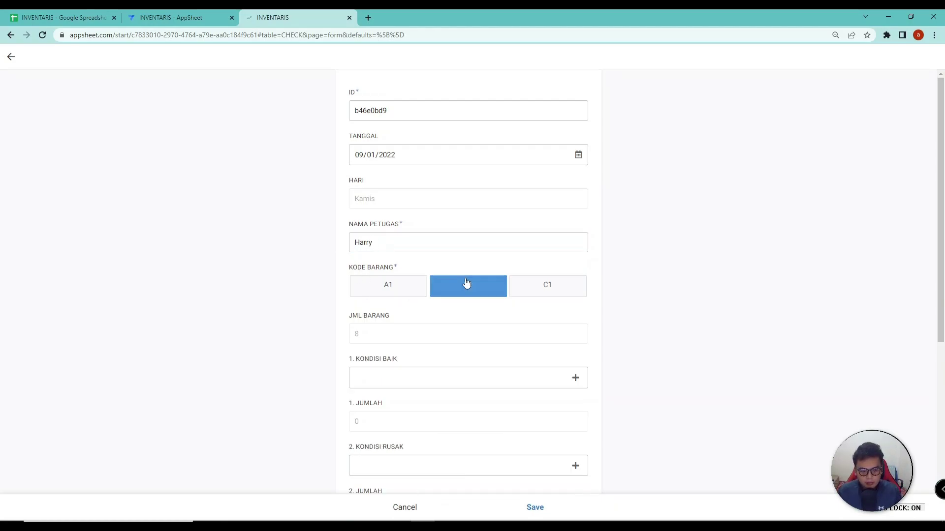
Select AC, KIPAS ANGIN, LCD PROYEKTOR, TELEVISI and PRINTER for 1. KONDISI BAIK
scroll(386, 286, down, 2)
click(386, 279)
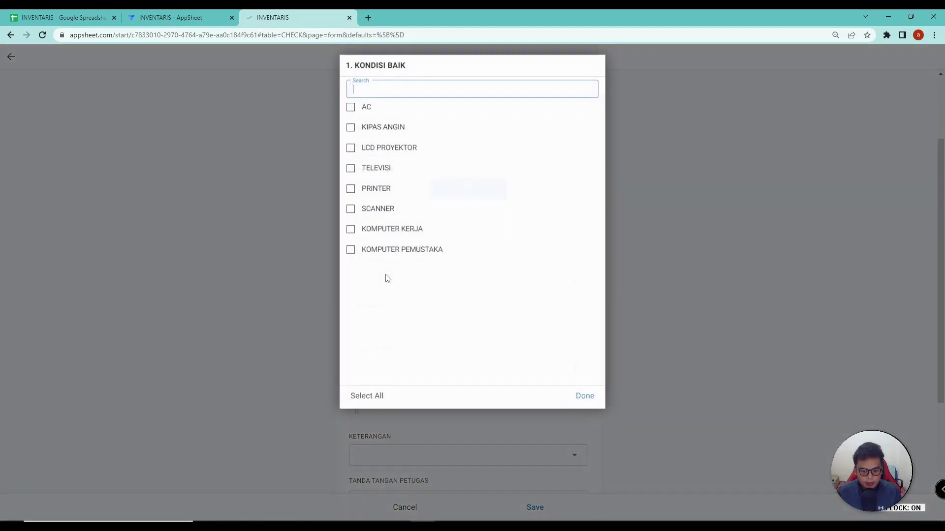
click(368, 113)
click(370, 131)
click(370, 150)
click(370, 169)
click(372, 189)
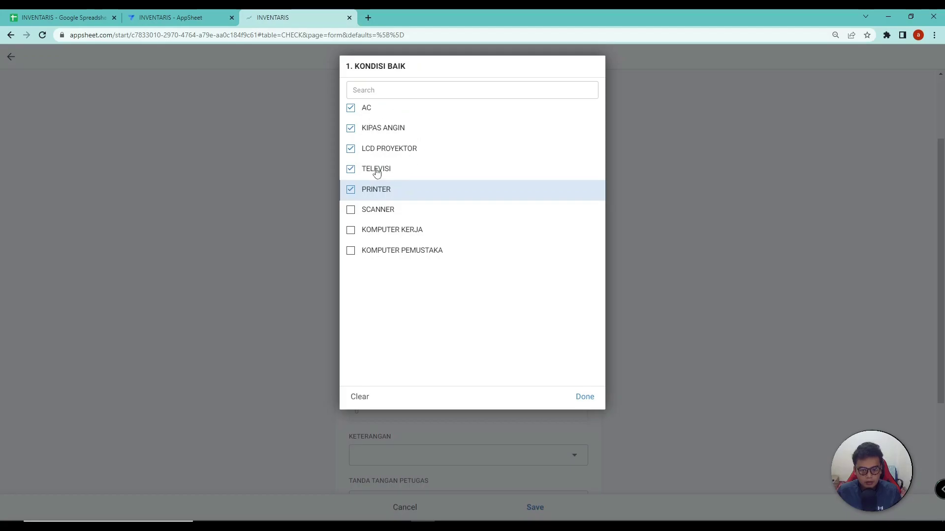
click(585, 396)
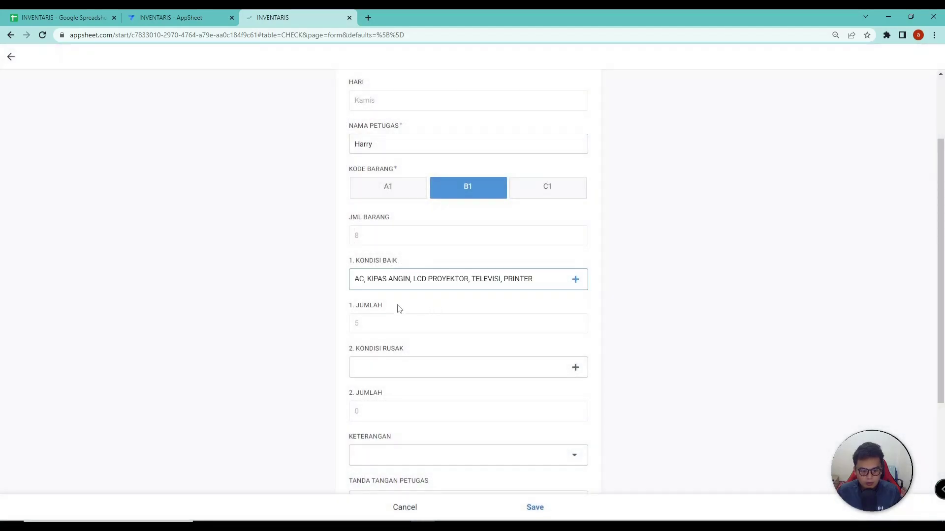
Select SCANNER, KOMPUTER KERJA and KOMPUTER PEMUSTAKA for 2. KONDISI RUSAK
scroll(399, 309, down, 2)
click(392, 270)
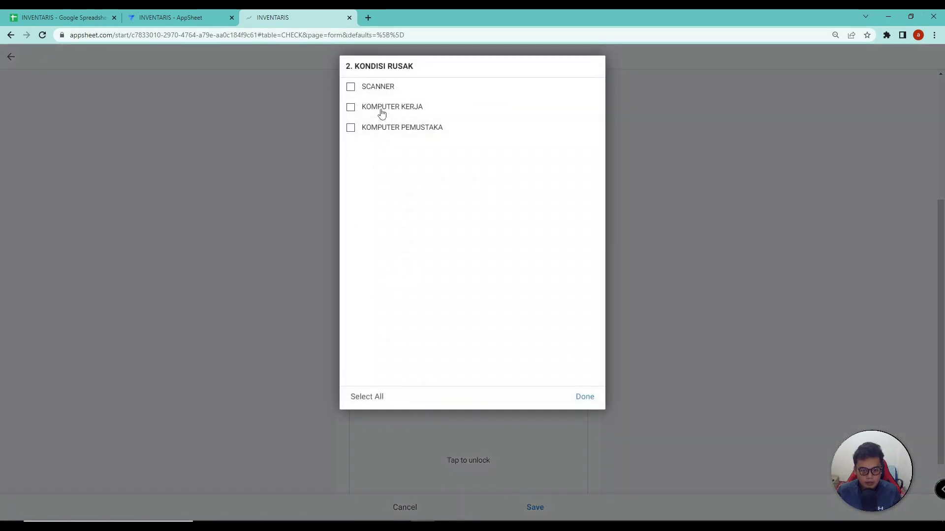
click(381, 89)
click(382, 108)
click(382, 128)
click(584, 398)
Choose PERLU PEMBELIAN BARU as the KETERANGAN and draw a signature in TANDA TANGAN PETUGAS
scroll(525, 388, down, 1)
click(480, 323)
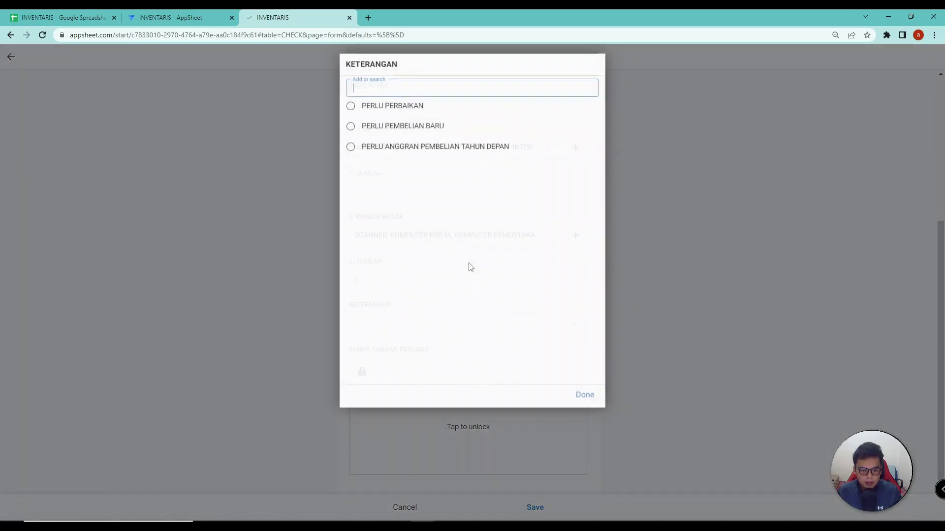
click(405, 130)
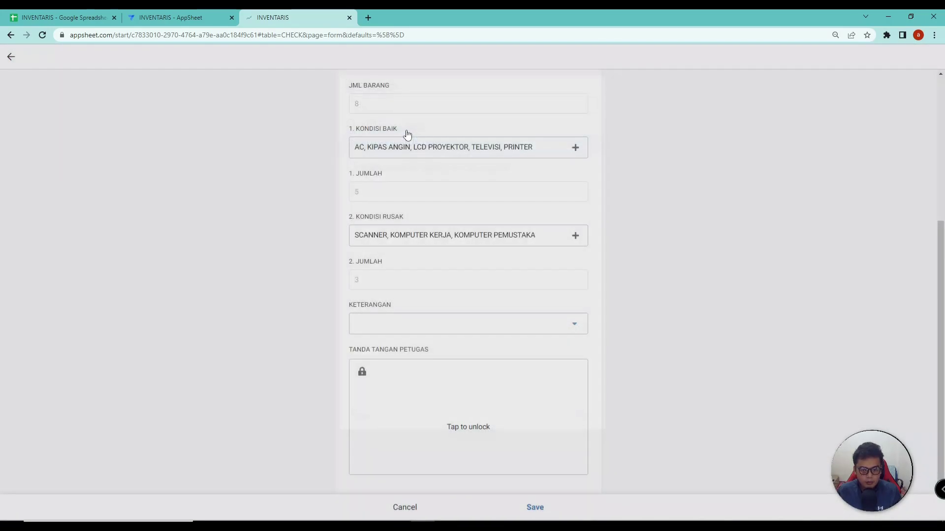
mouse_move(426, 436)
mouse_down()
mouse_move(489, 382)
mouse_move(463, 439)
mouse_up()
Review the completed inventory check form and save the record
scroll(529, 399, up, 5)
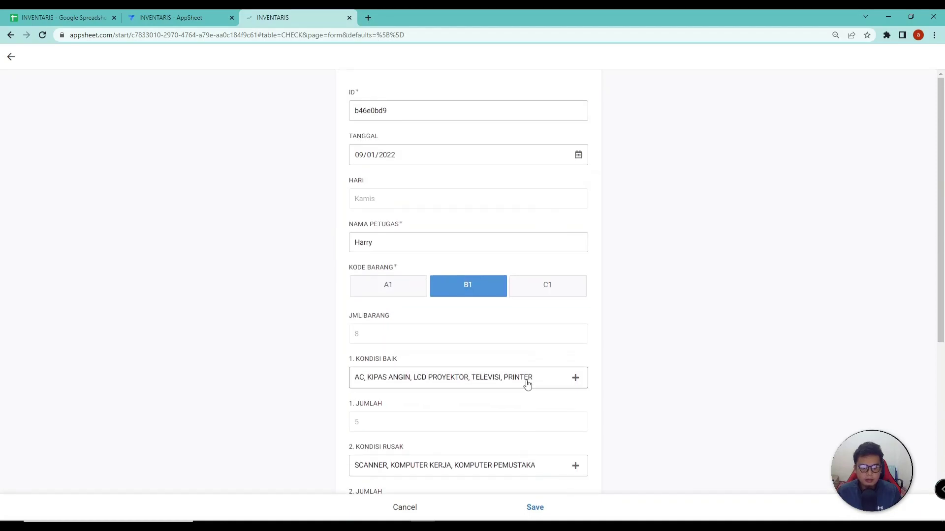
scroll(566, 339, down, 5)
click(541, 509)
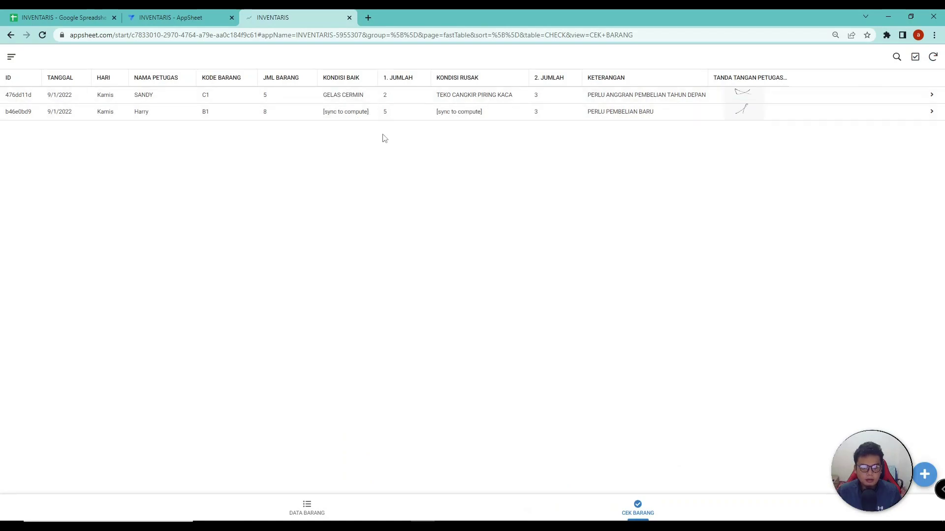
Examine the new B1 record's detail view, and check its row in the CHECK sheet of the INVENTARIS spreadsheet in Google Sheets
click(347, 117)
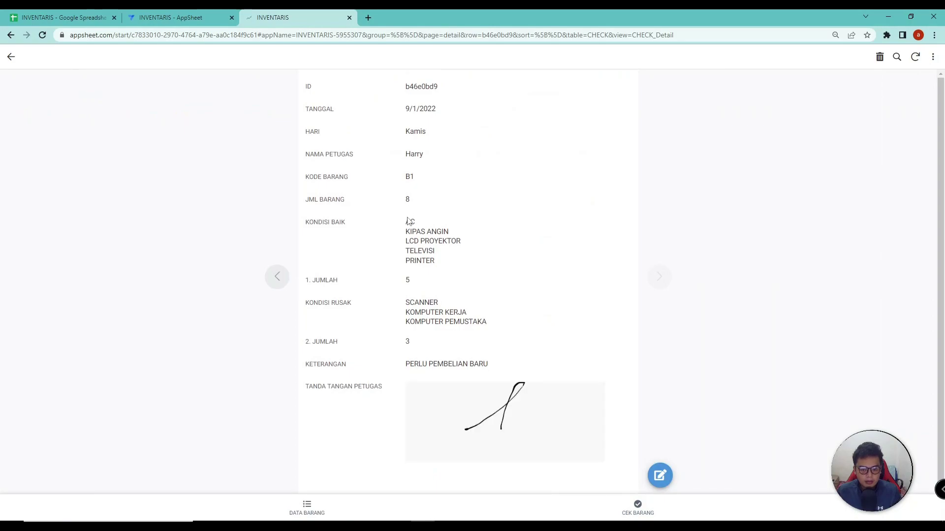
click(63, 18)
click(327, 234)
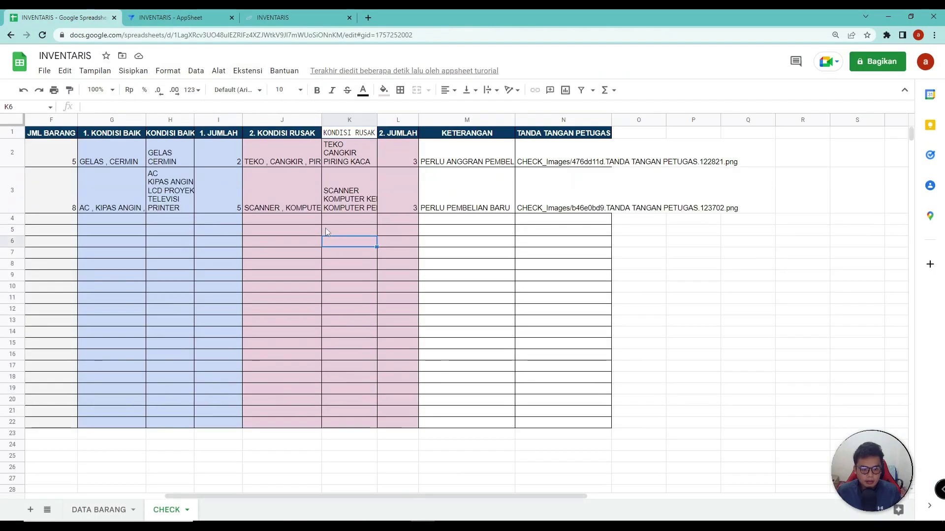
Hide columns G (1. KONDISI BAIK) and J (2. KONDISI RUSAK) in the CHECK sheet and open its print preview
drag(583, 496, 488, 493)
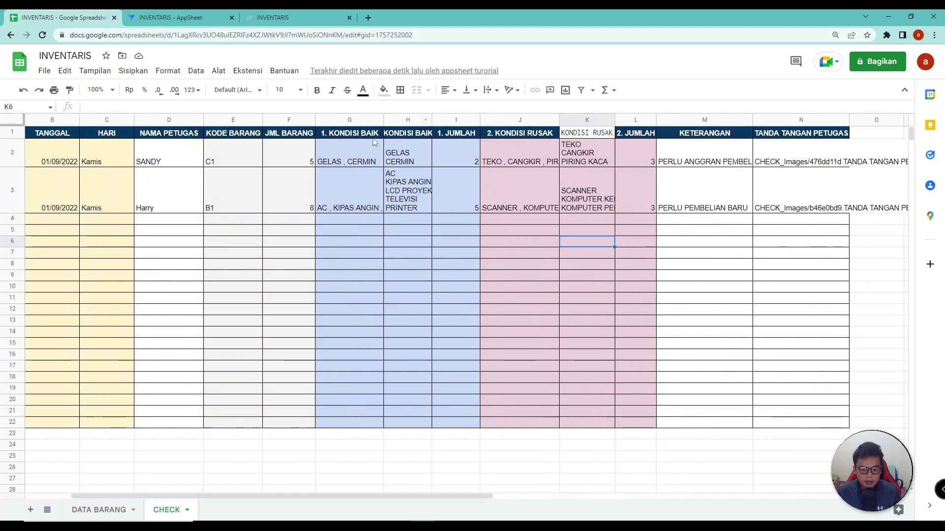
right_click(352, 120)
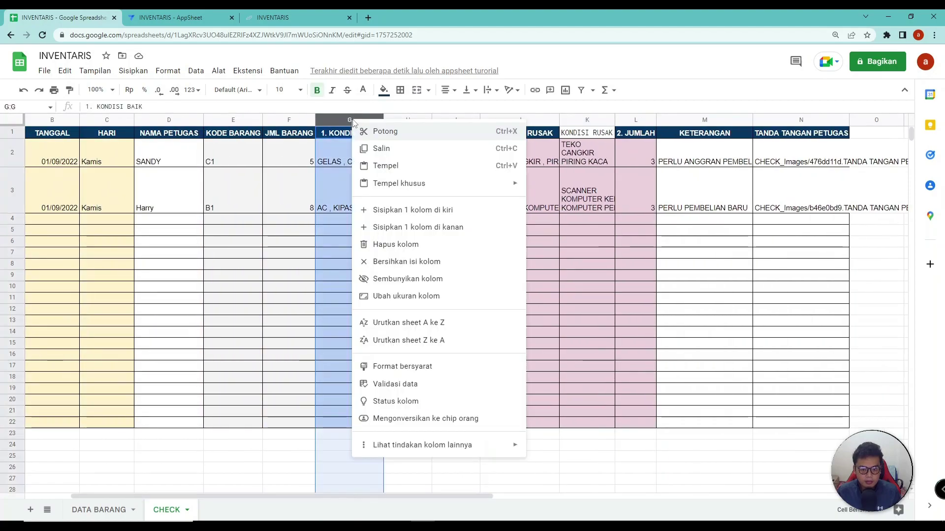
click(403, 279)
right_click(457, 121)
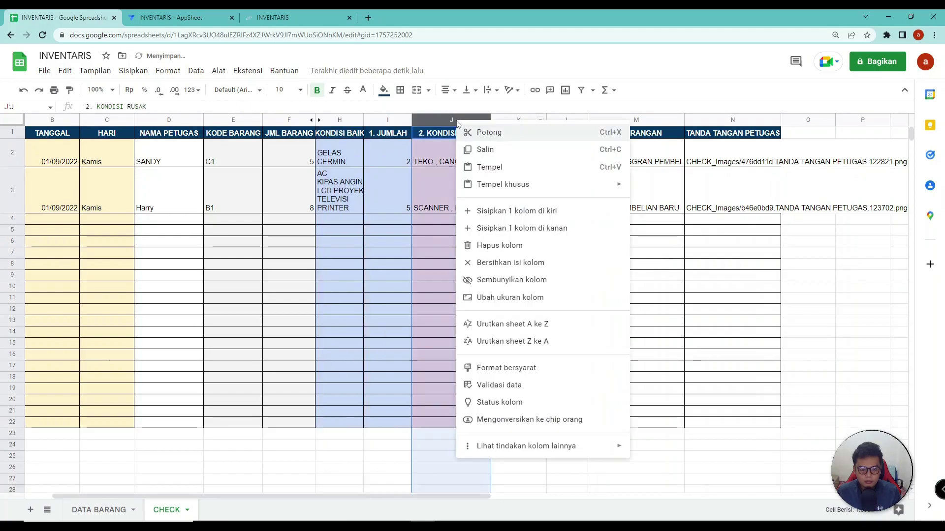
click(503, 279)
click(430, 257)
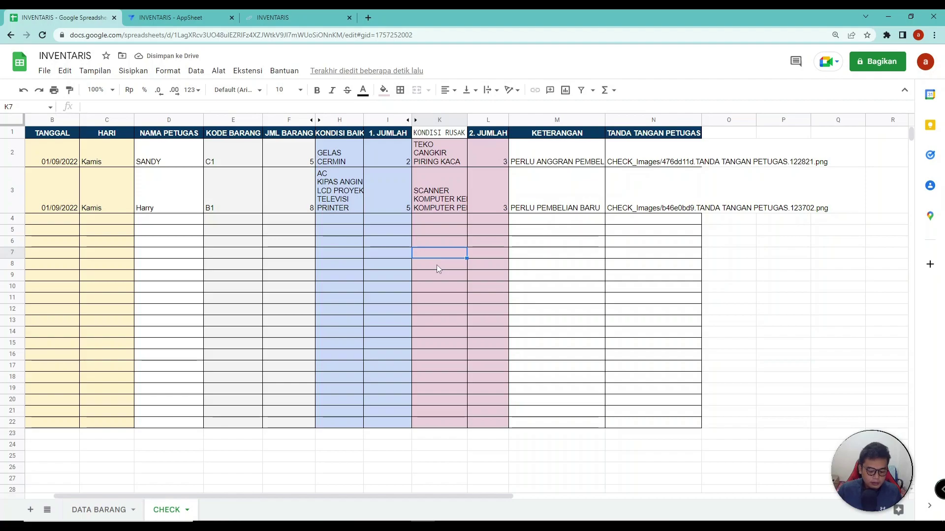
key(ctrl+p)
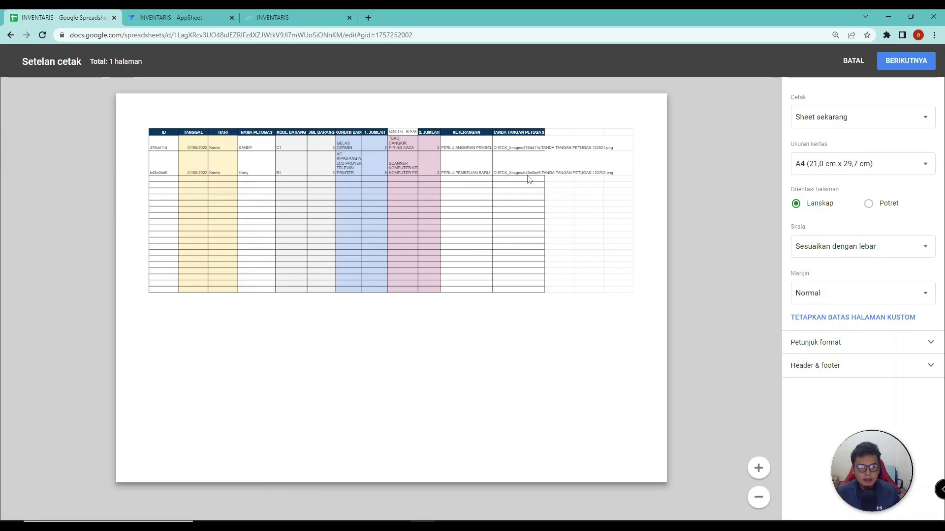
Switch to the AppSheet editor and open a new CEK BARANG record form in the app preview to examine its fields
click(168, 17)
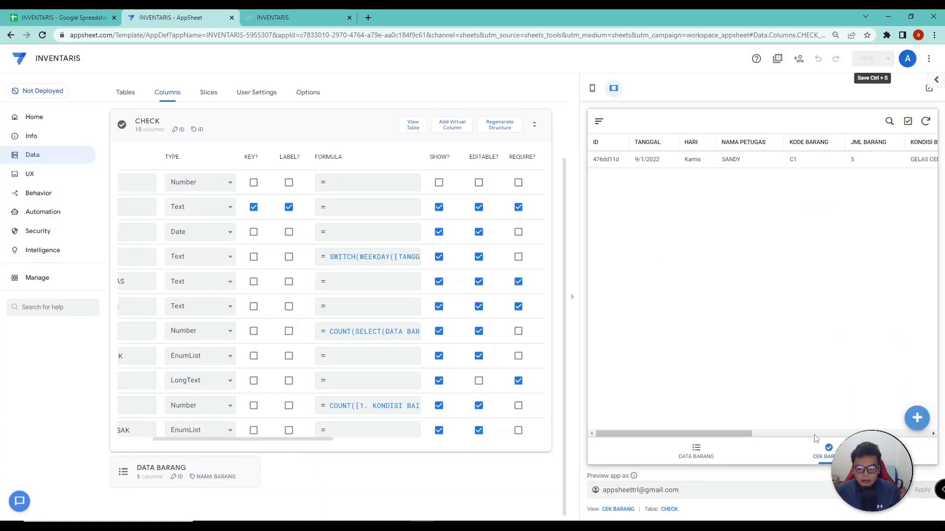
click(693, 452)
click(826, 451)
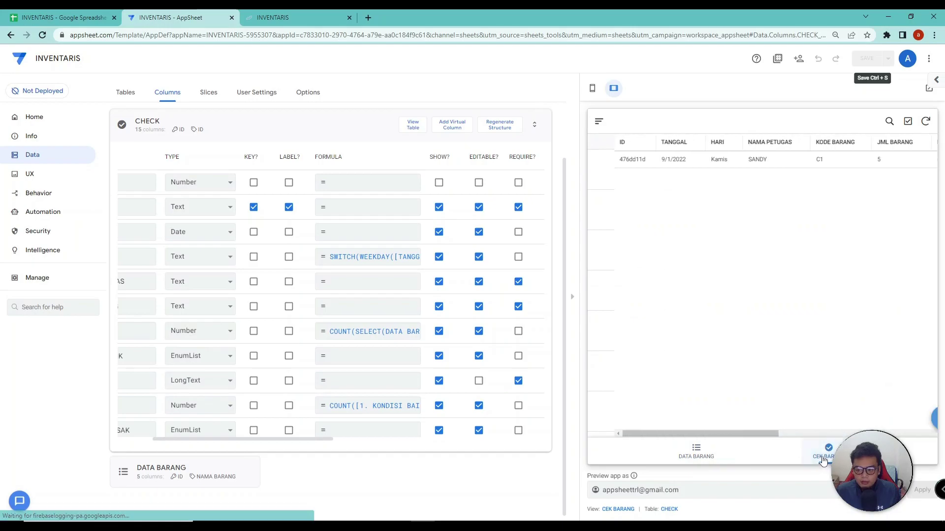
click(917, 419)
scroll(817, 345, down, 3)
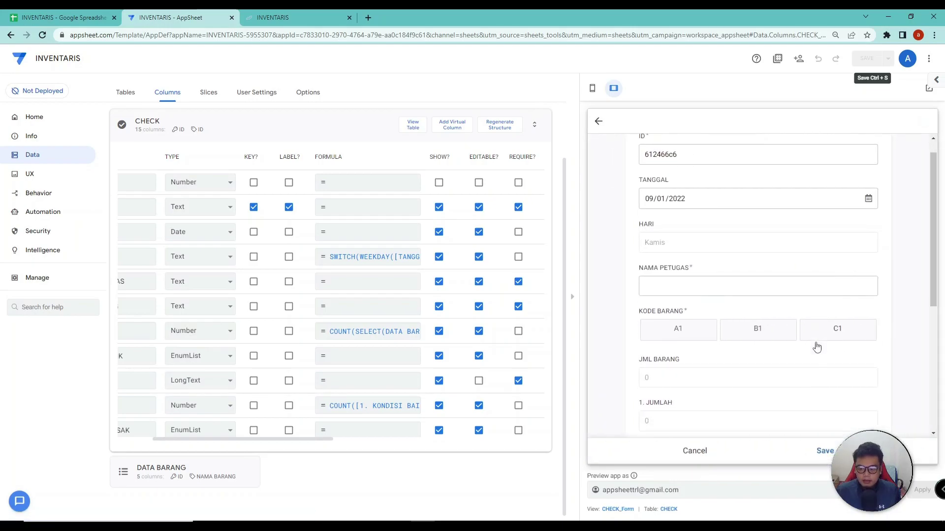